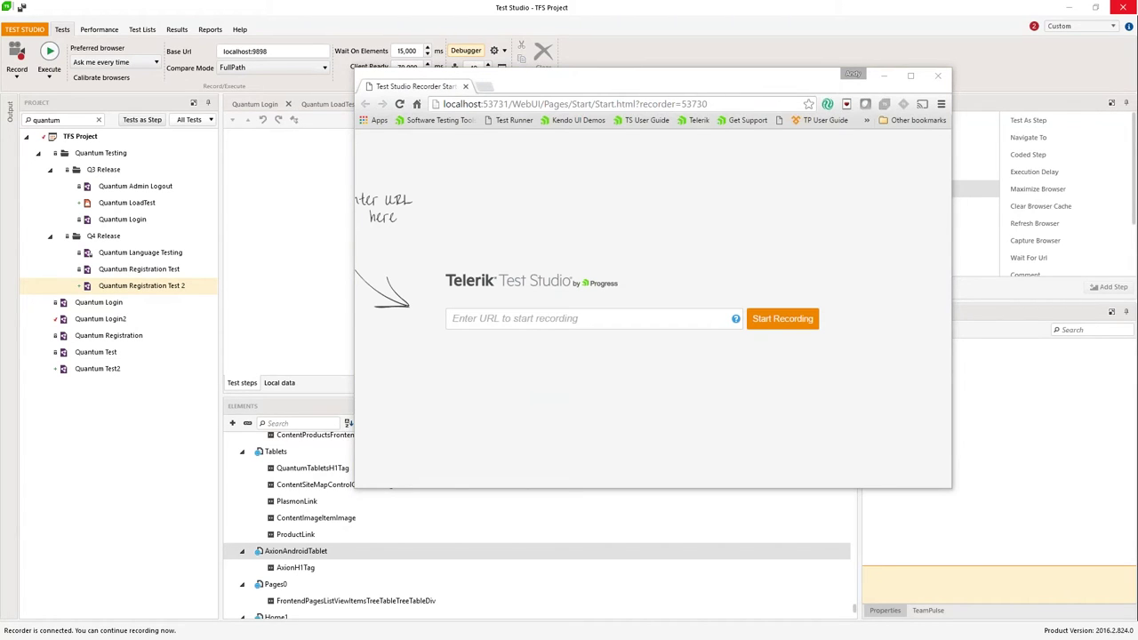
# Step: Start recording Quantum Registration Test 2 on the pasted Quantum login page URL
pyautogui.click(591, 324)
pyautogui.write('http://ausdemopc/your-account/login')
pyautogui.click(789, 326)
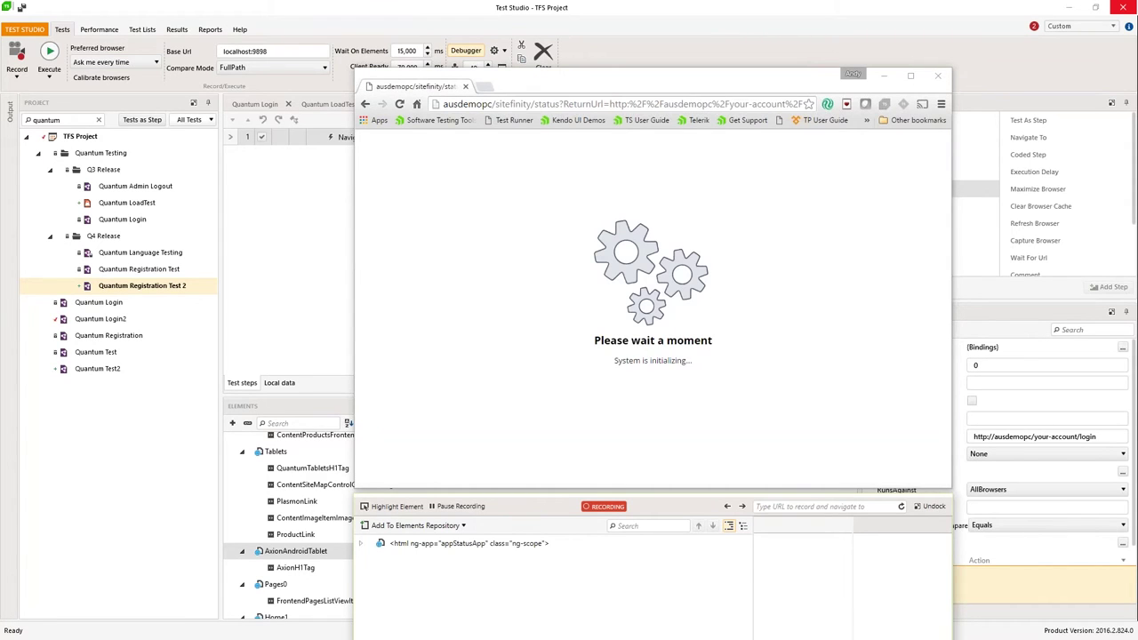
# Step: Record a Tab keypress, arrange the browser and recorder windows, and enable element highlighting
pyautogui.click(302, 257)
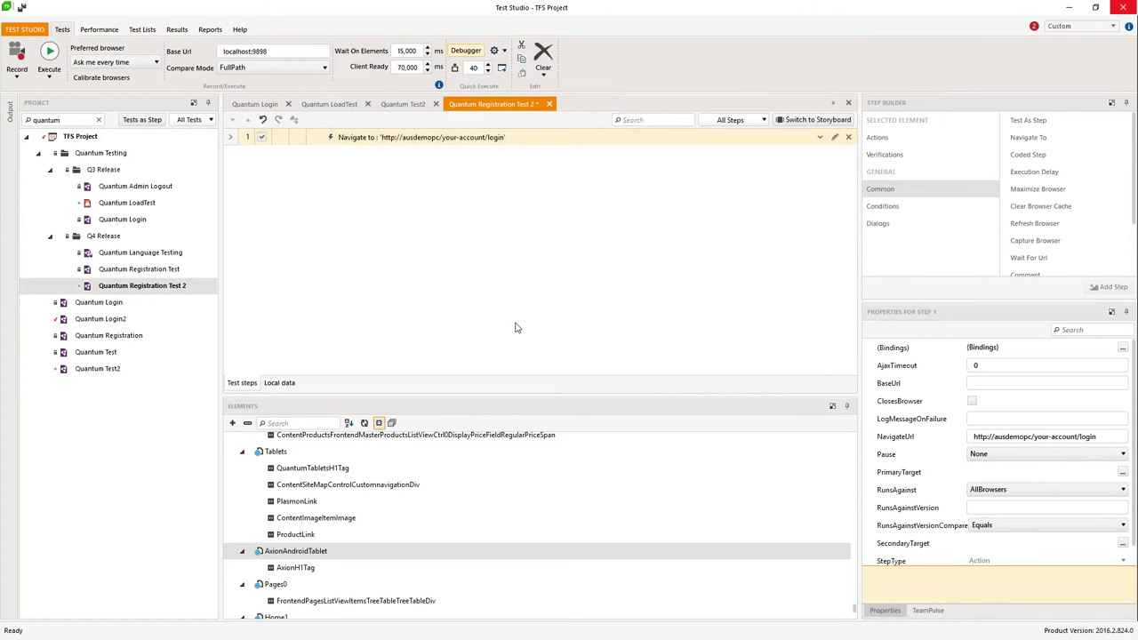
pyautogui.hotkey('alt', 'Tab')
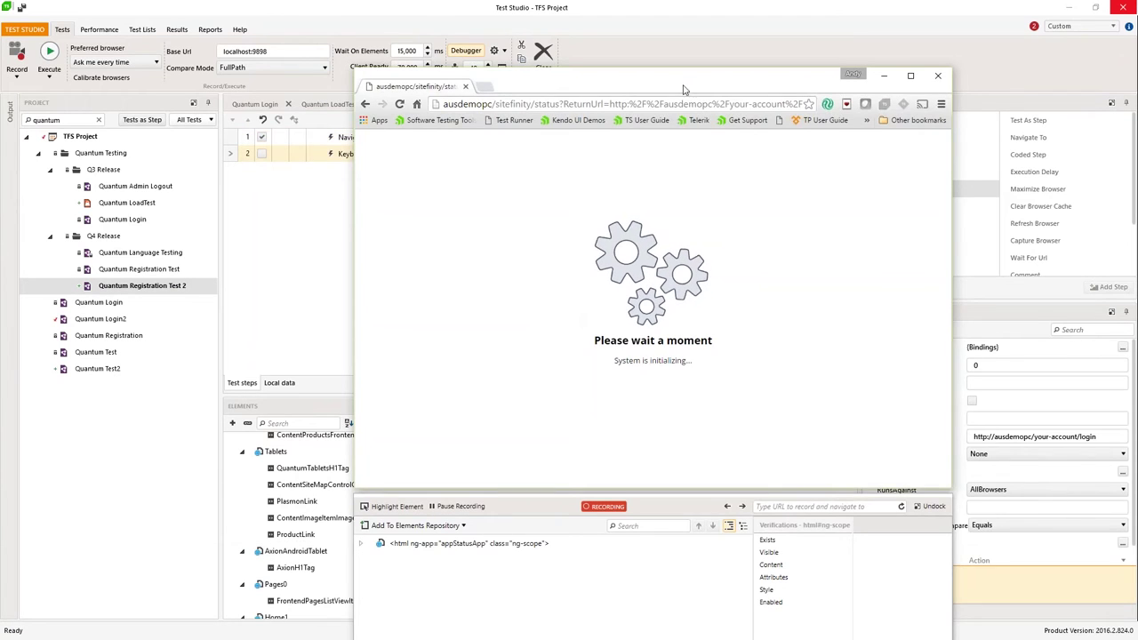
pyautogui.moveTo(702, 67); pyautogui.dragTo(870, 18)
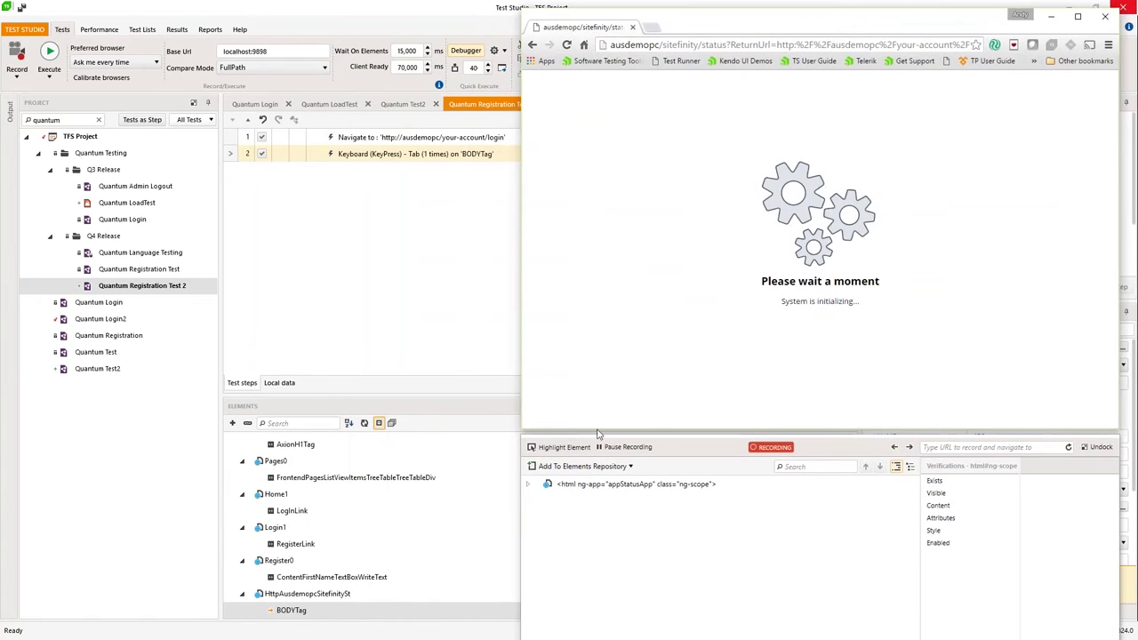
pyautogui.moveTo(683, 432); pyautogui.dragTo(684, 461)
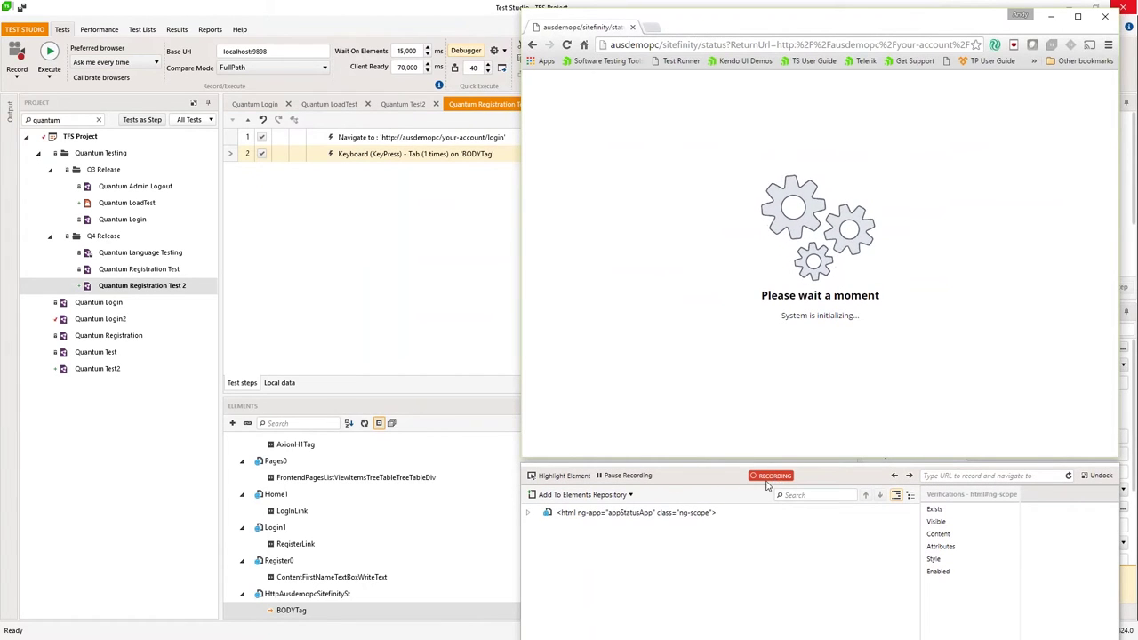
pyautogui.click(564, 476)
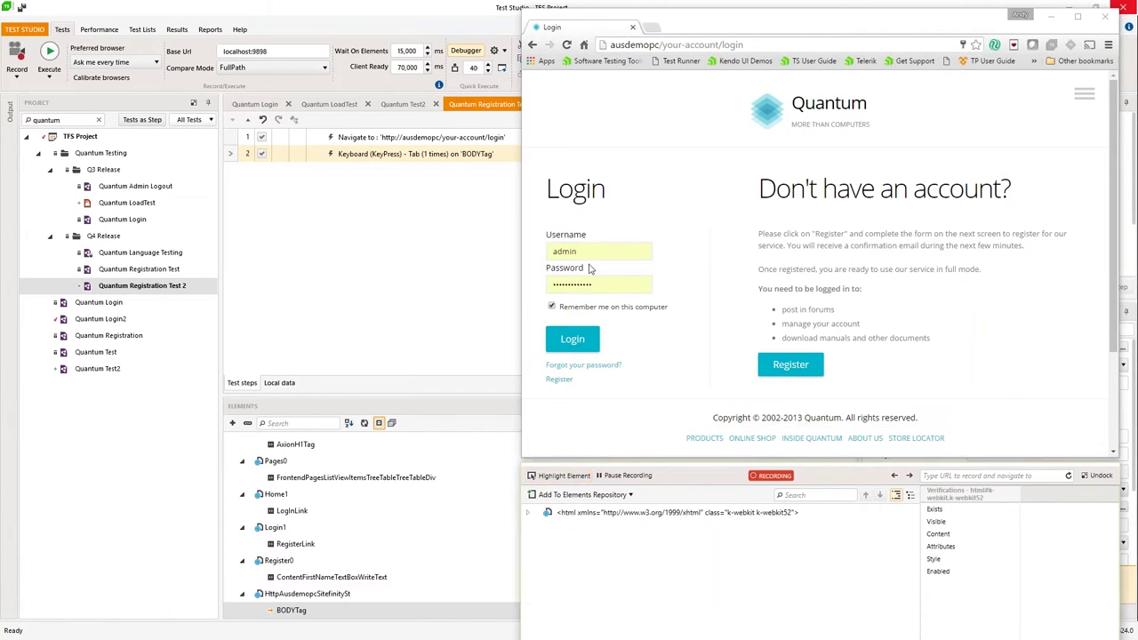
# Step: Record the Register link click, then First Name 'Tester' and Last Name 'Guy'
pyautogui.click(786, 370)
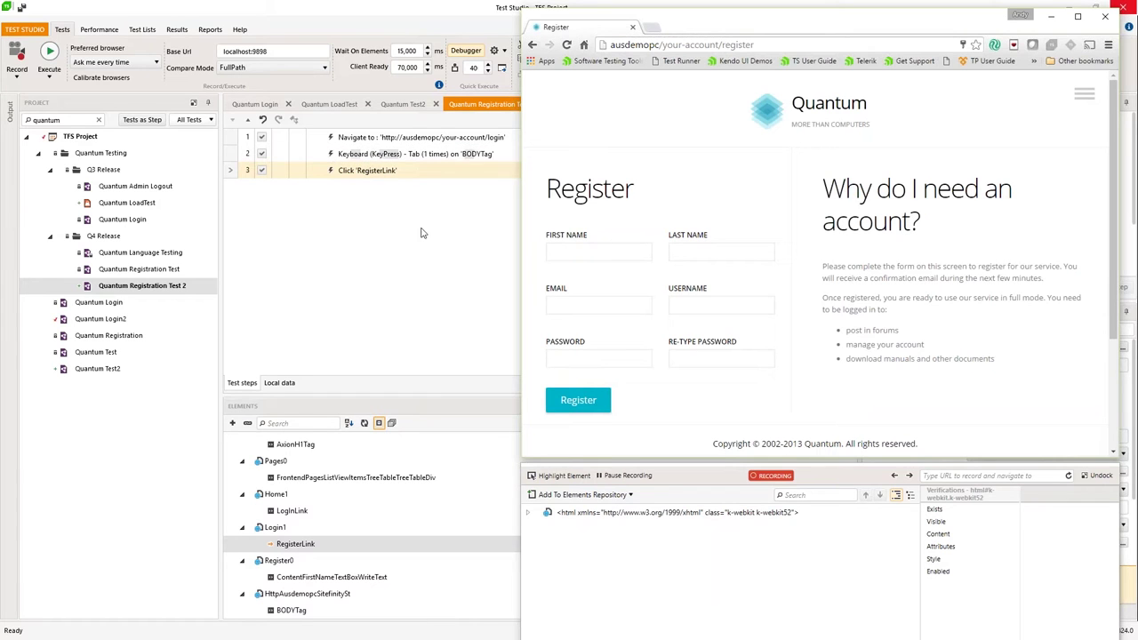
pyautogui.click(562, 252)
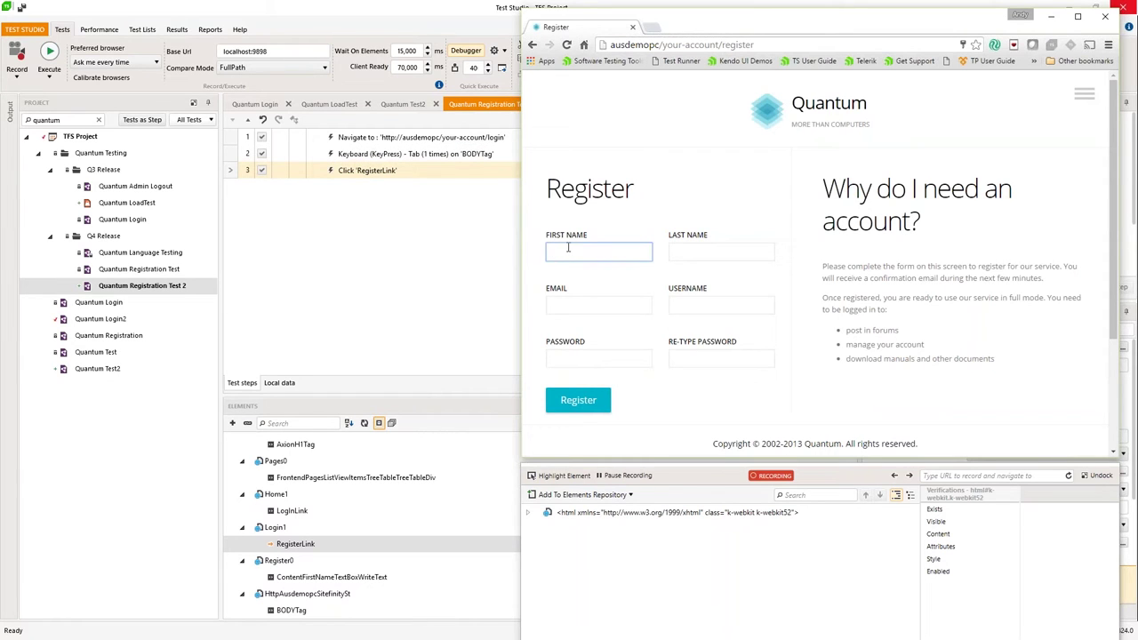
pyautogui.write('Tes')
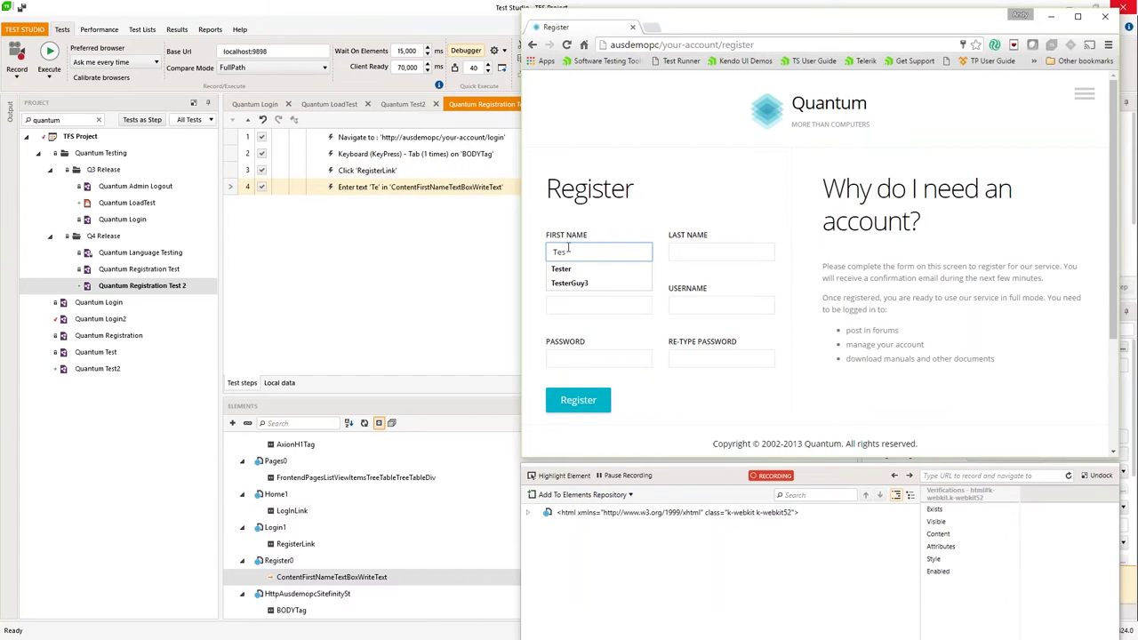
pyautogui.write('ter')
pyautogui.press('Tab')
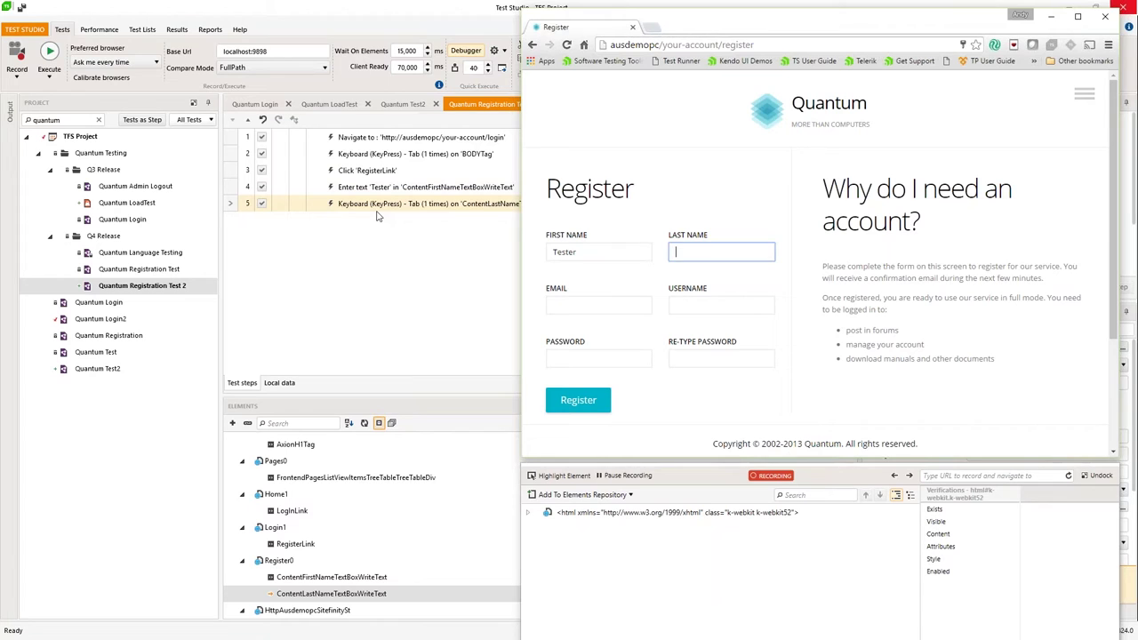
pyautogui.write('Guy')
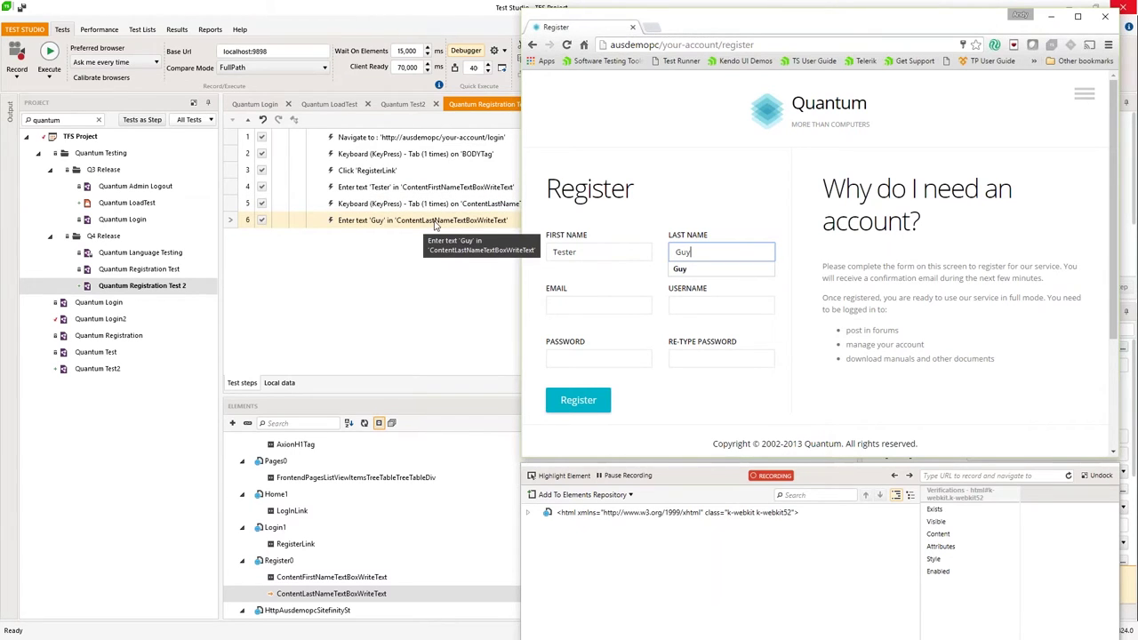
pyautogui.click(393, 208)
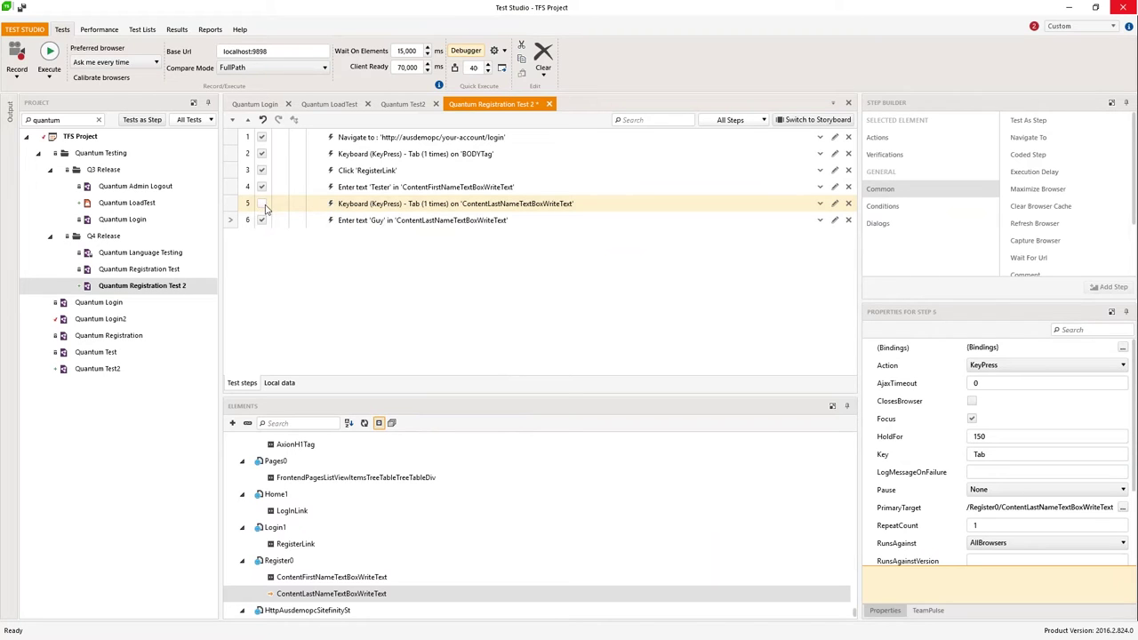
# Step: Delete both recorded Keyboard Tab steps from the test
pyautogui.click(261, 155)
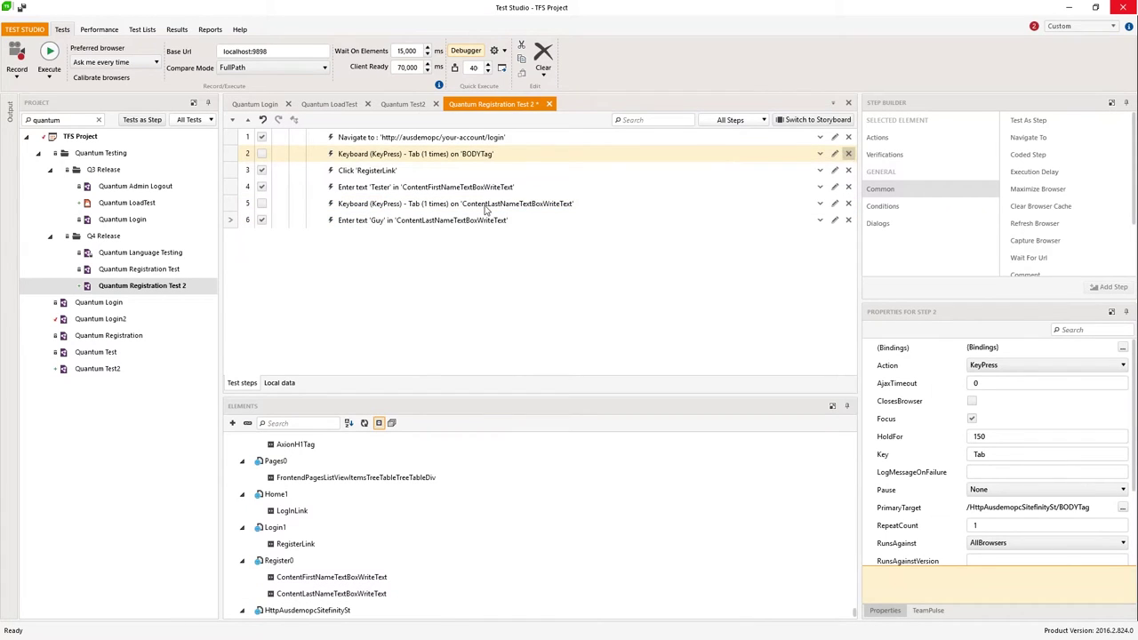
pyautogui.press('Delete')
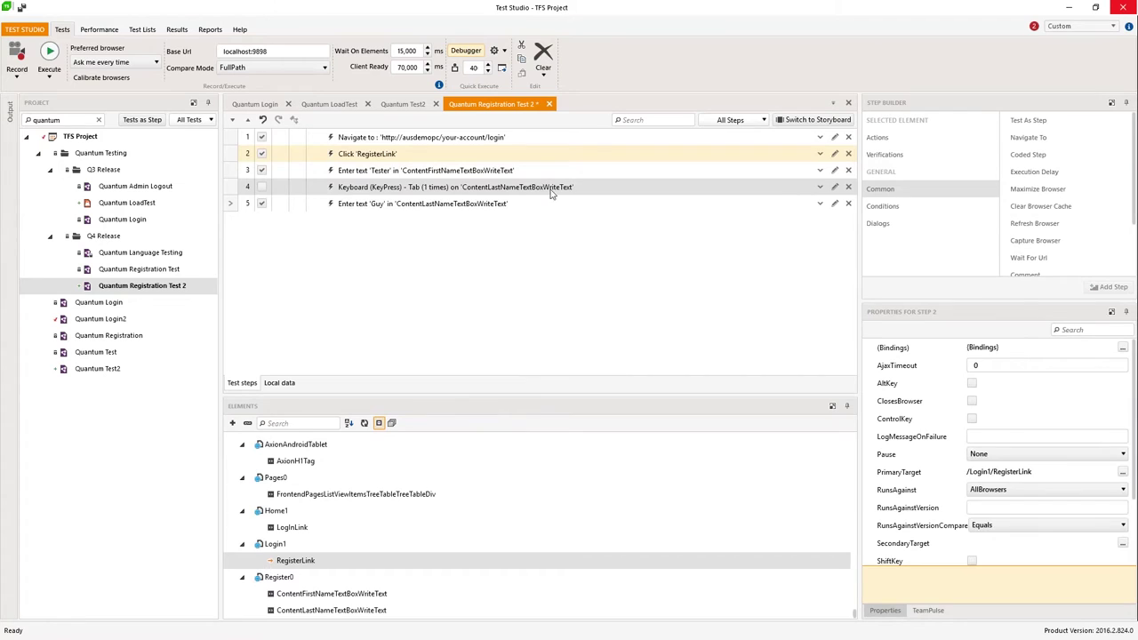
pyautogui.click(841, 190)
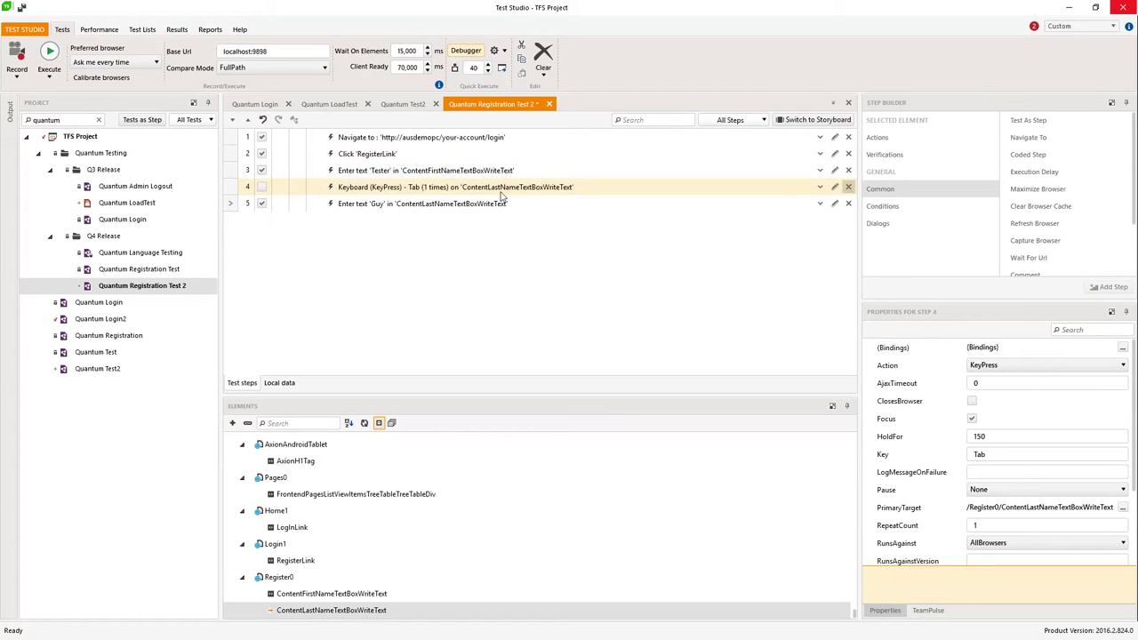
pyautogui.press('Delete')
# Step: Replay the recorded steps from the Guy entry step's Run submenu
pyautogui.rightClick(452, 186)
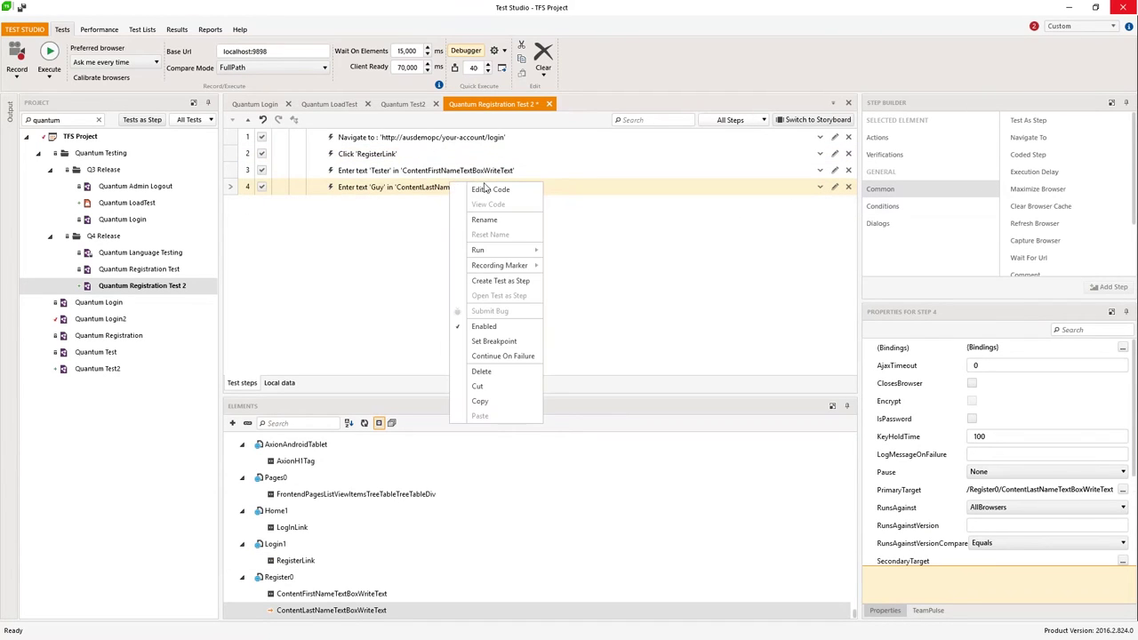
pyautogui.moveTo(518, 252)
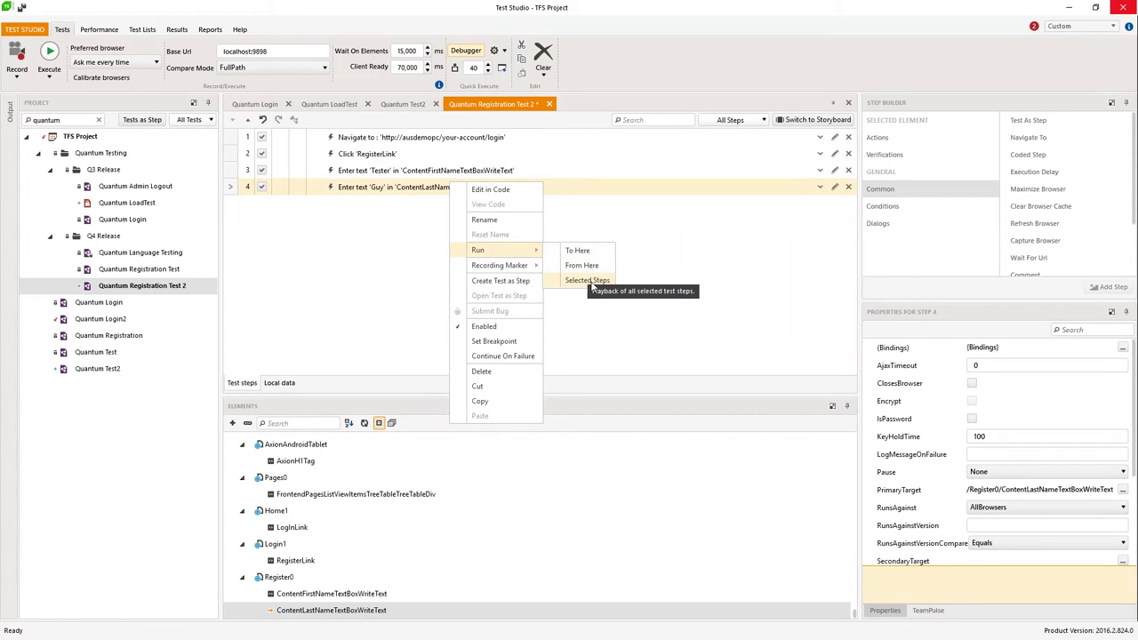
pyautogui.click(389, 288)
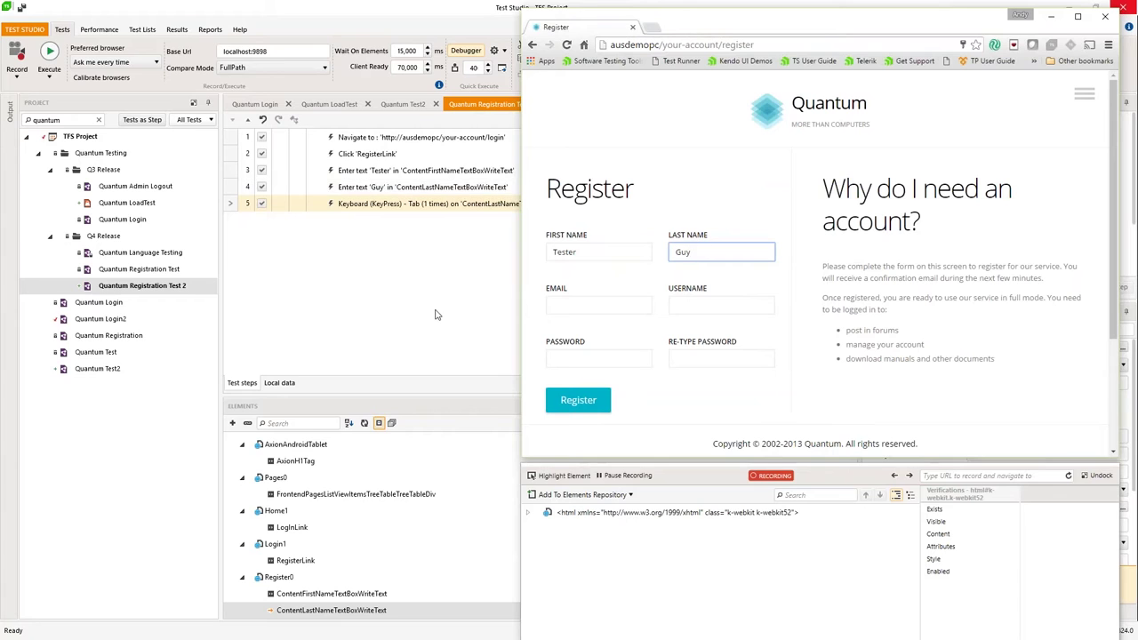
# Step: Record entering an e-mail address, username testerguy4, and the password in both password fields
pyautogui.click(581, 304)
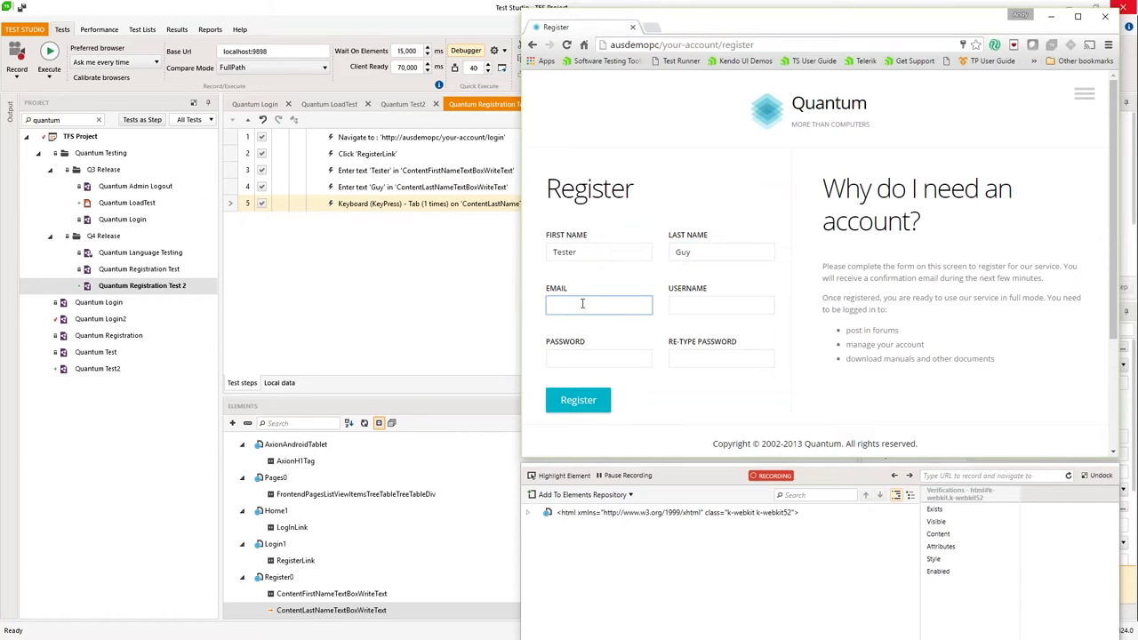
pyautogui.write('teste')
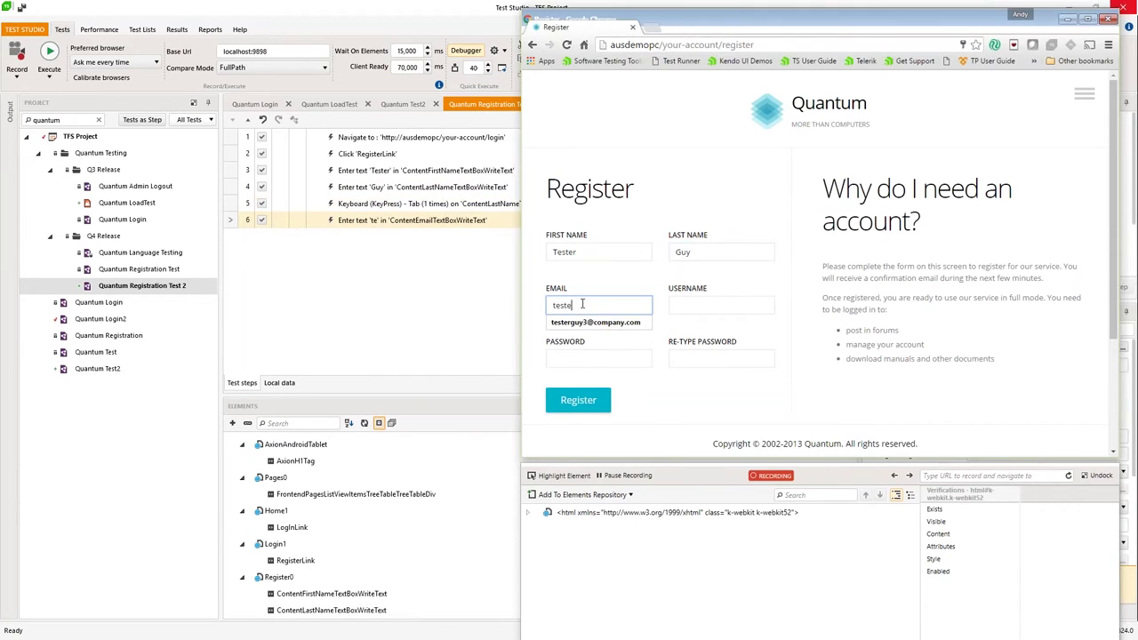
pyautogui.write('rguy4@')
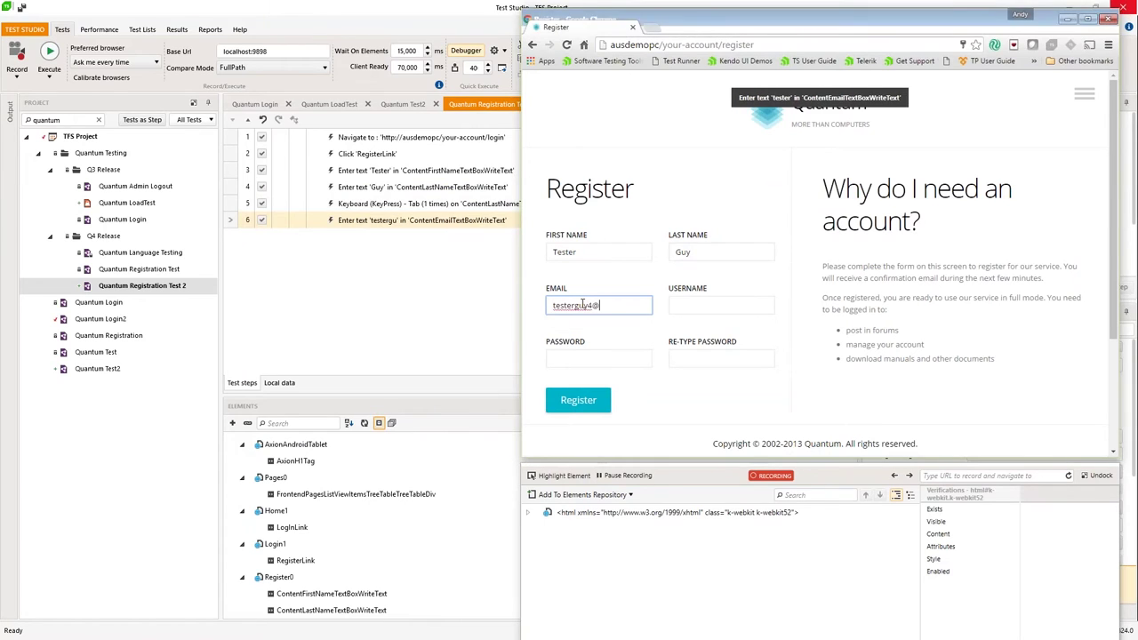
pyautogui.write('company.com')
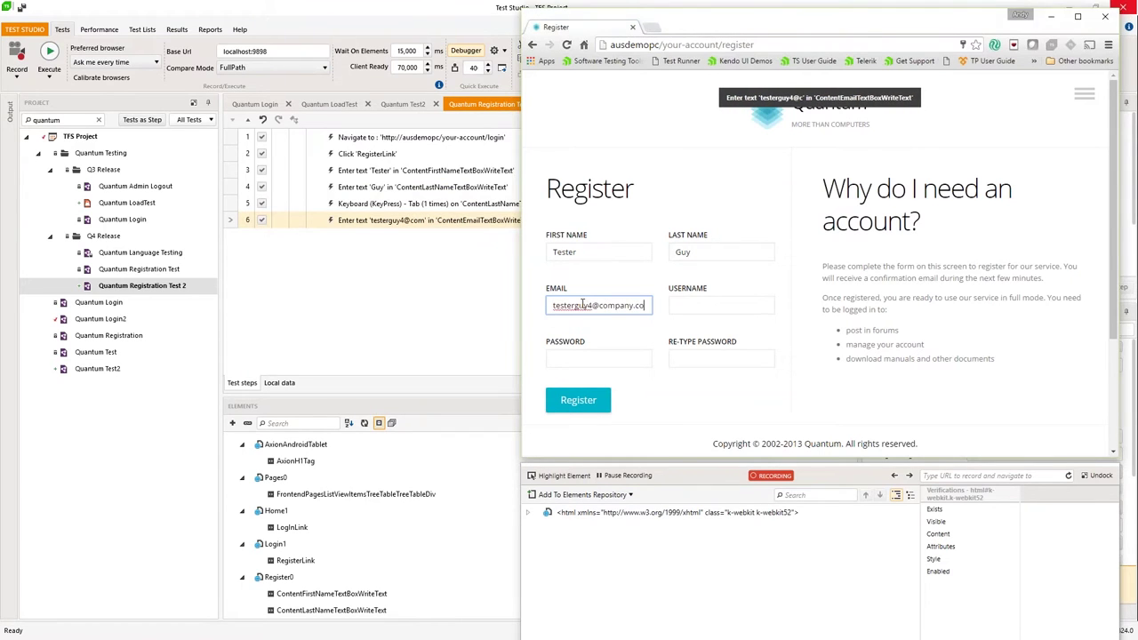
pyautogui.click(703, 305)
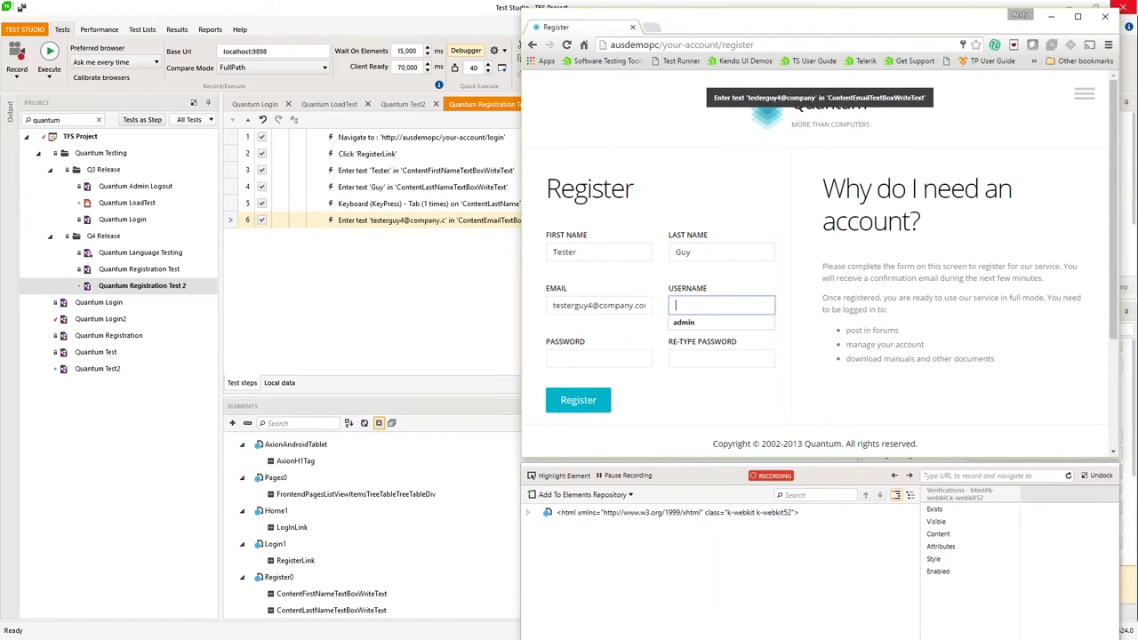
pyautogui.write('tester')
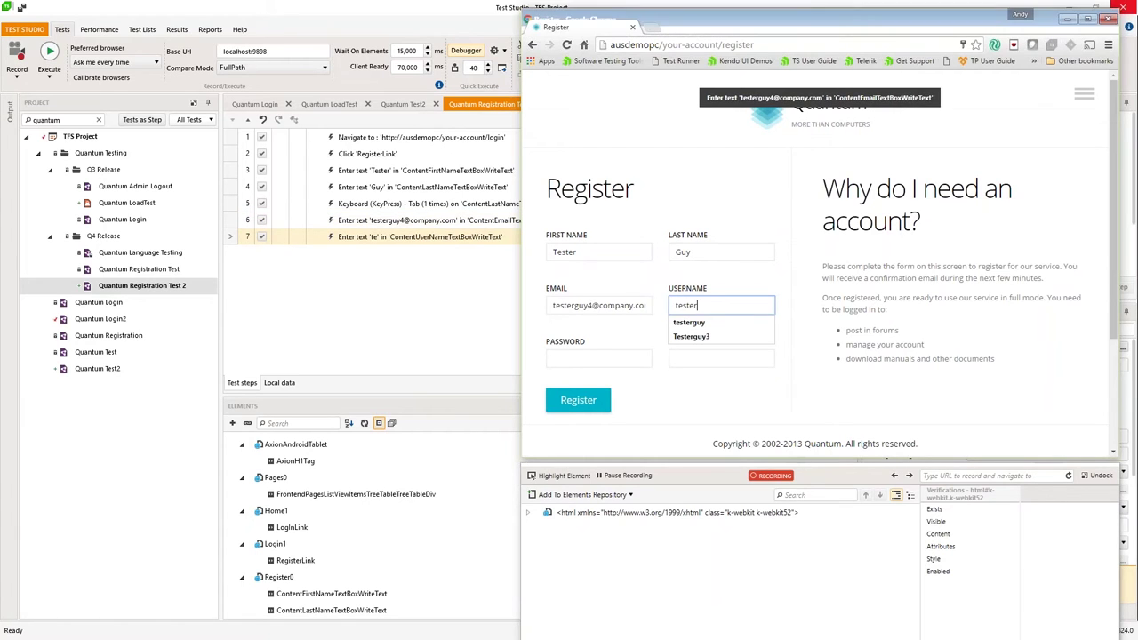
pyautogui.write('guy4')
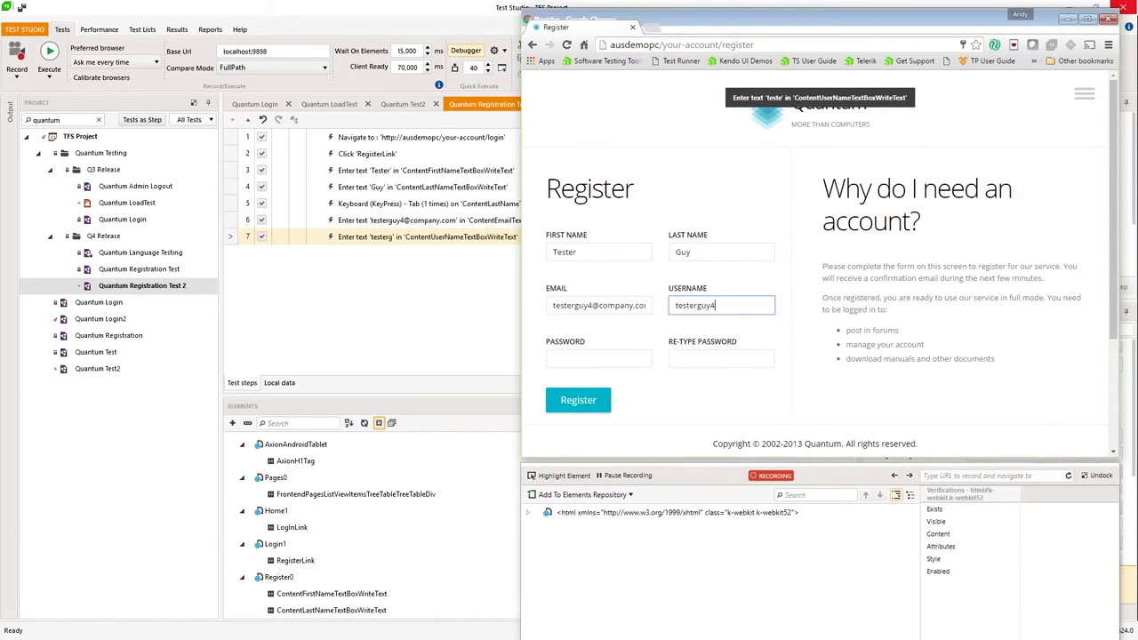
pyautogui.click(573, 357)
pyautogui.write('123')
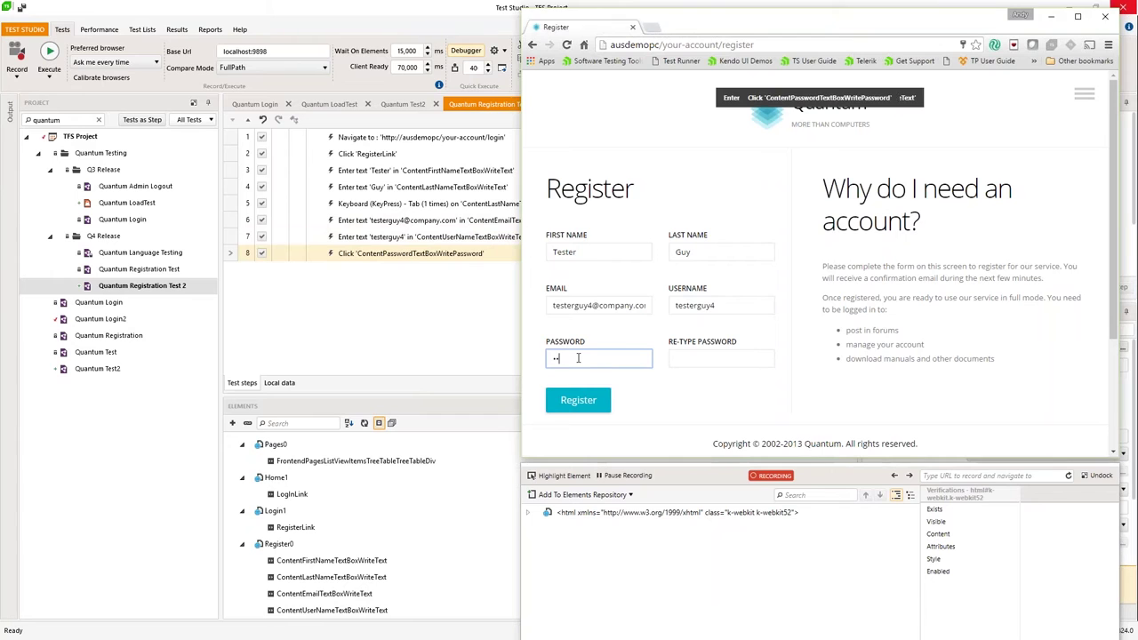
pyautogui.click(704, 357)
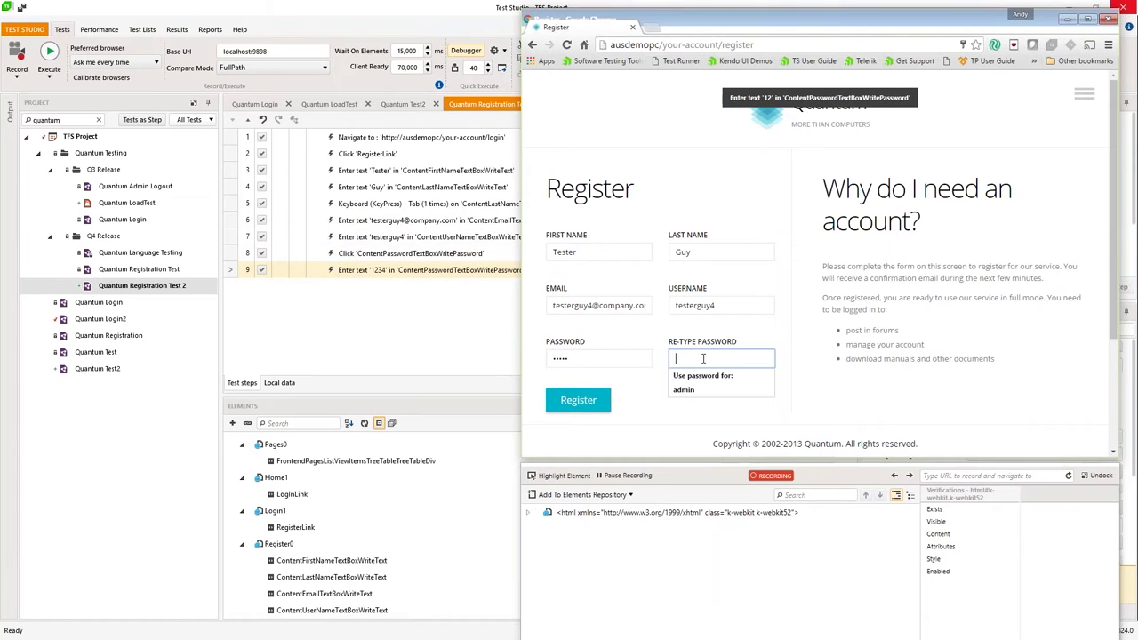
pyautogui.write('12345')
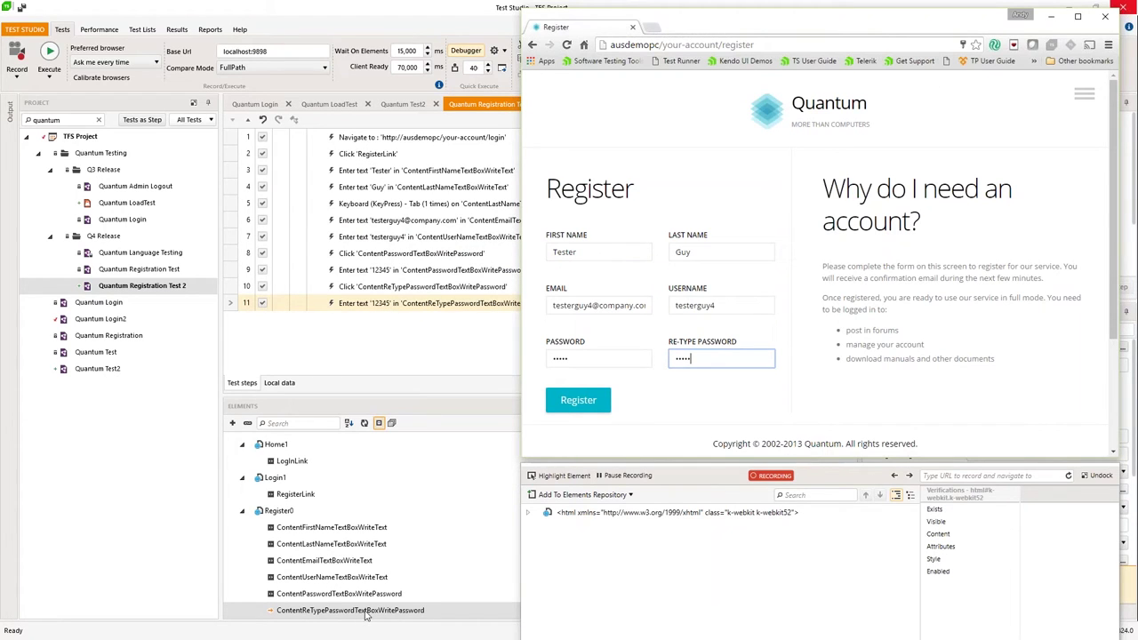
pyautogui.click(401, 242)
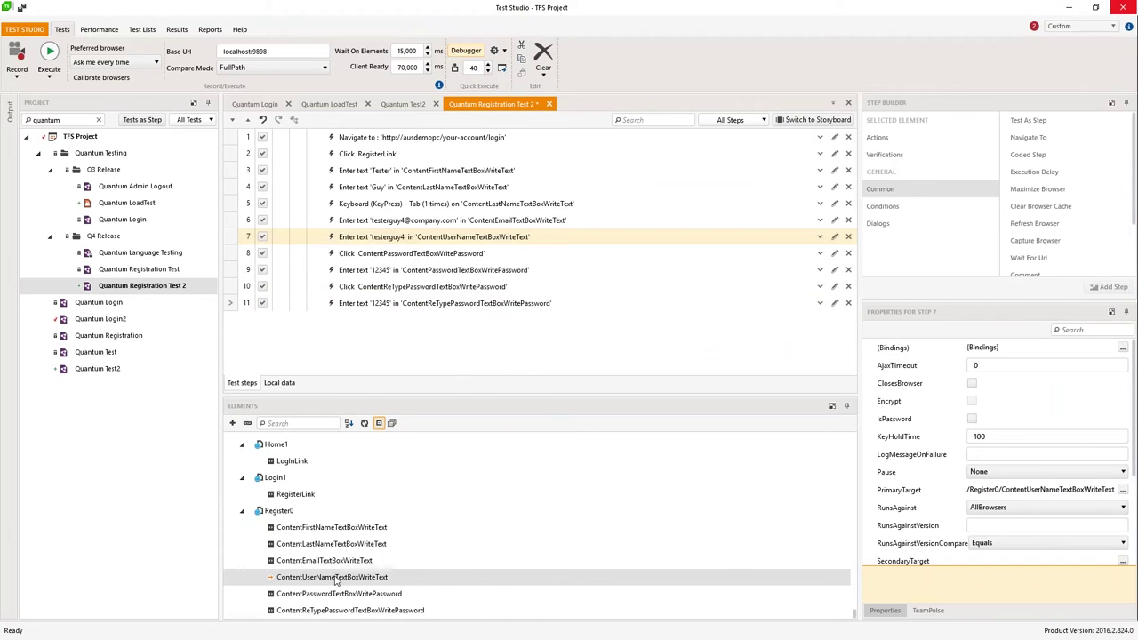
# Step: Check which steps use ContentUserNameTextBoxWriteText, then open it with Edit in Live
pyautogui.moveTo(447, 397); pyautogui.dragTo(457, 331)
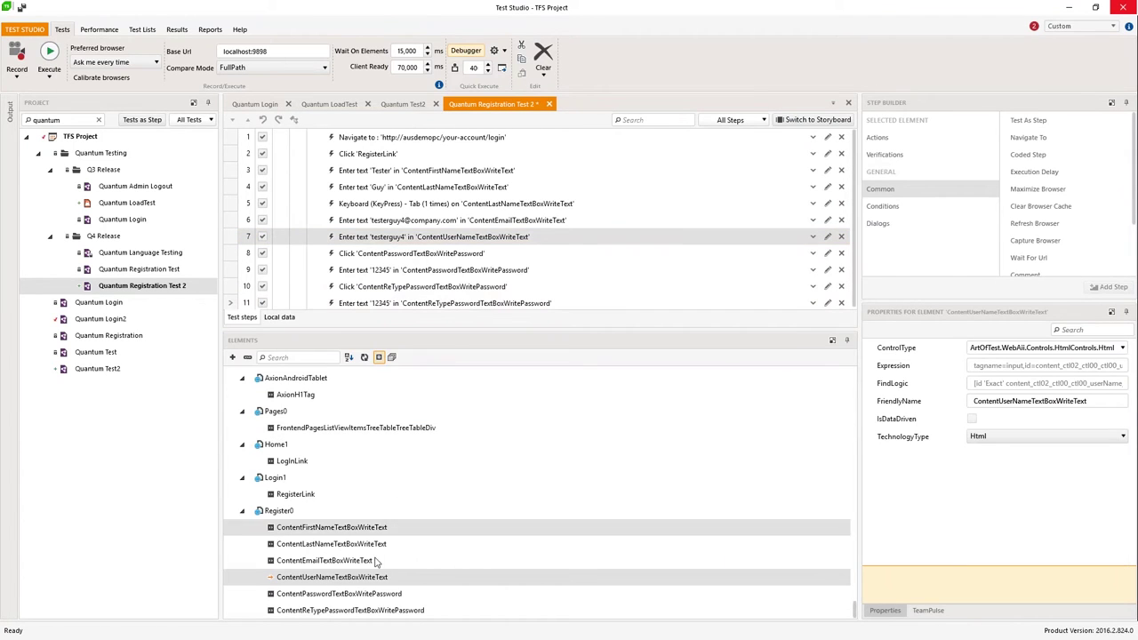
pyautogui.click(334, 579)
pyautogui.rightClick(335, 579)
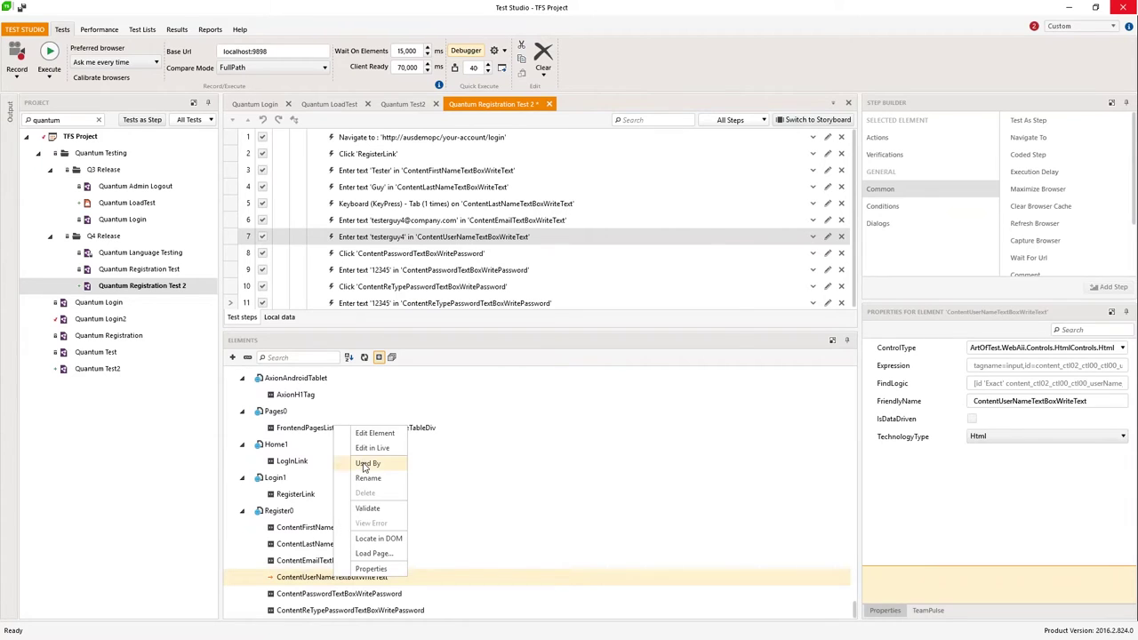
pyautogui.click(367, 463)
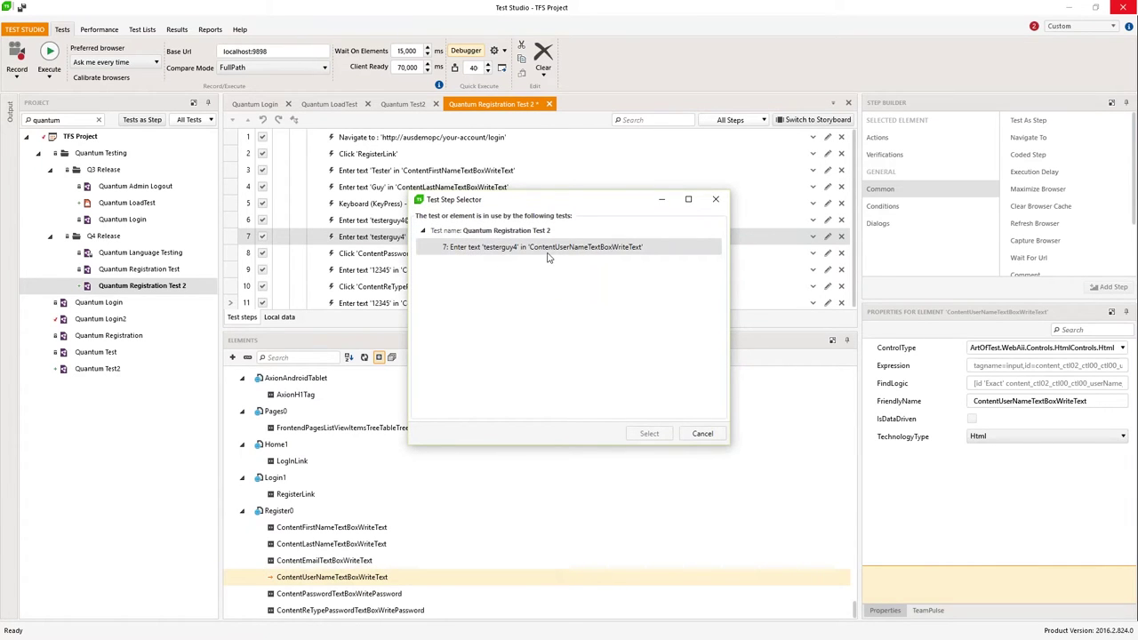
pyautogui.click(701, 434)
pyautogui.rightClick(328, 578)
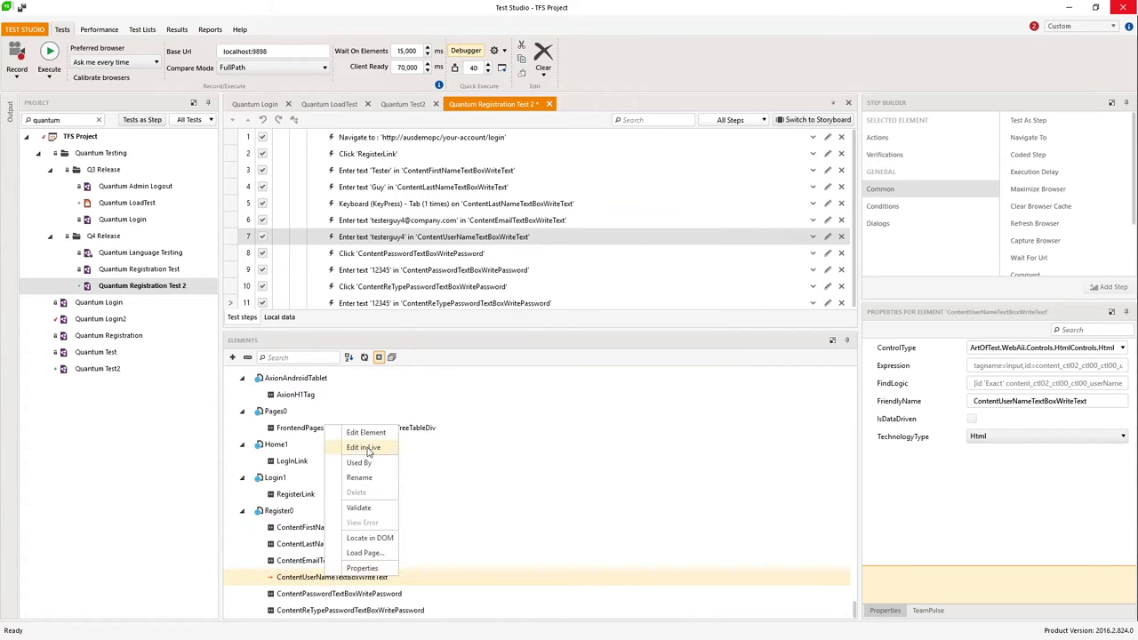
pyautogui.click(367, 449)
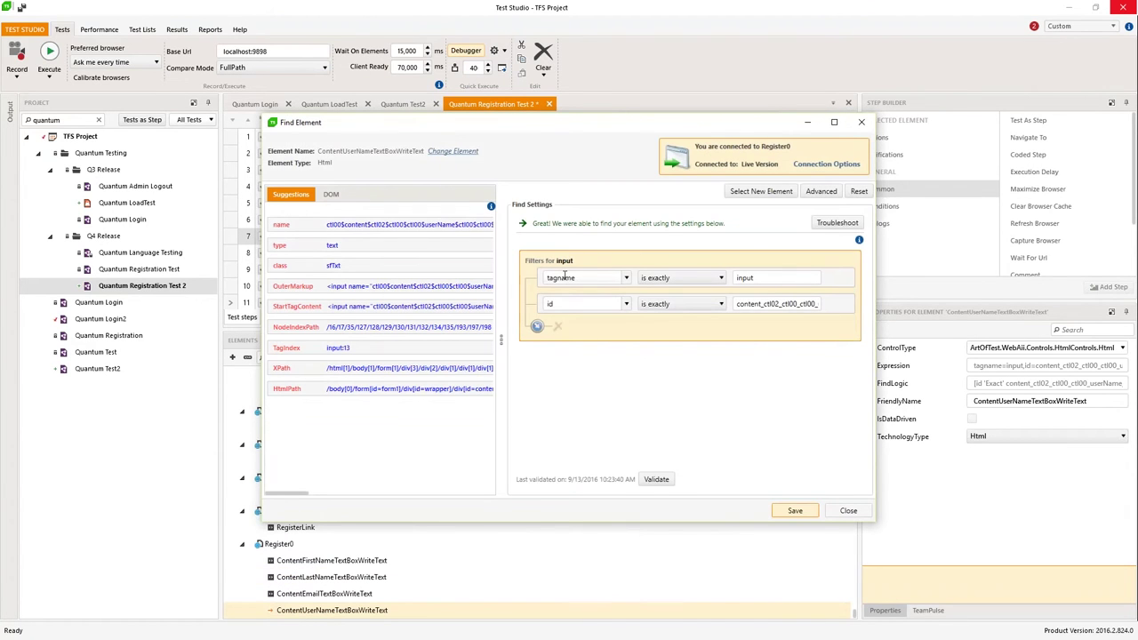
# Step: Trim the id filter value to 'userName' and change its operator to contains
pyautogui.moveTo(569, 276)
pyautogui.moveTo(736, 308)
pyautogui.moveTo(736, 304); pyautogui.dragTo(781, 304)
pyautogui.click(820, 305)
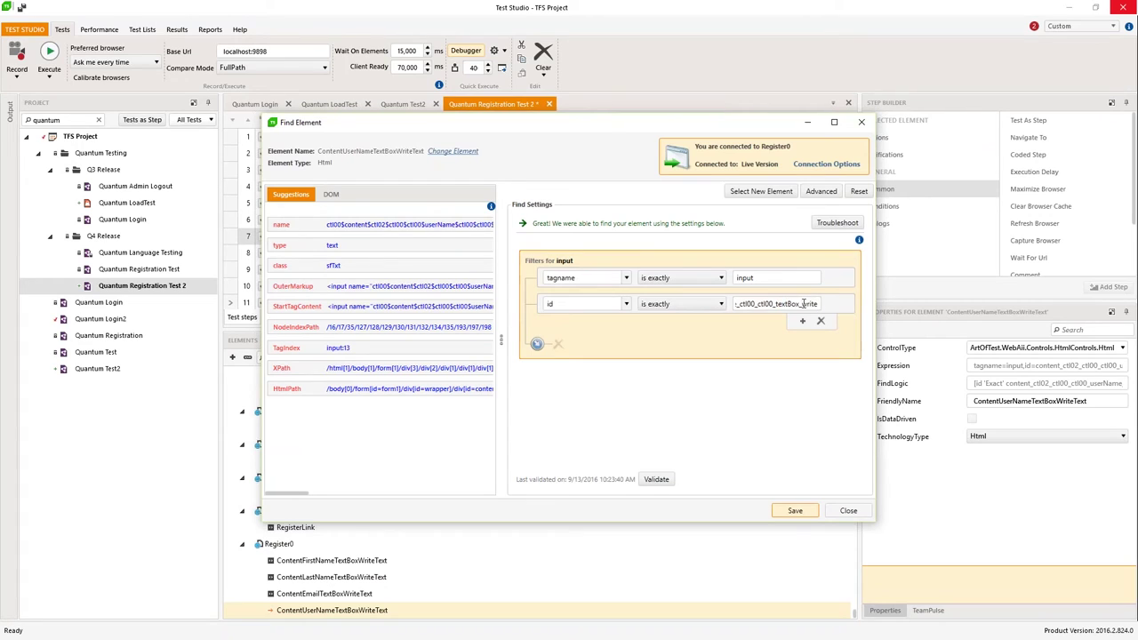
pyautogui.press('Left')
pyautogui.press('Left')
pyautogui.press('Left')
pyautogui.press('Left')
pyautogui.press('Left')
pyautogui.press('Left')
pyautogui.press('Left')
pyautogui.press('Left')
pyautogui.press('Left')
pyautogui.press('Left')
pyautogui.press('Left')
pyautogui.press('Left')
pyautogui.press('Left')
pyautogui.press('Left')
pyautogui.press('Left')
pyautogui.press('Left')
pyautogui.press('Left')
pyautogui.press('Left')
pyautogui.press('Left')
pyautogui.press('Left')
pyautogui.press('Left')
pyautogui.press('Left')
pyautogui.press('Left')
pyautogui.press('Left')
pyautogui.press('Left')
pyautogui.press('Left')
pyautogui.press('Left')
pyautogui.press('Left')
pyautogui.press('Left')
pyautogui.press('Left')
pyautogui.press('Left')
pyautogui.press('Left')
pyautogui.press('Left')
pyautogui.press('Left')
pyautogui.press('Left')
pyautogui.press('Left')
pyautogui.press('Left')
pyautogui.press('Left')
pyautogui.press('Left')
pyautogui.press('Left')
pyautogui.press('Left')
pyautogui.press('Left')
pyautogui.press('Left')
pyautogui.press('Left')
pyautogui.moveTo(787, 305); pyautogui.dragTo(686, 334)
pyautogui.press('BackSpace')
pyautogui.click(680, 304)
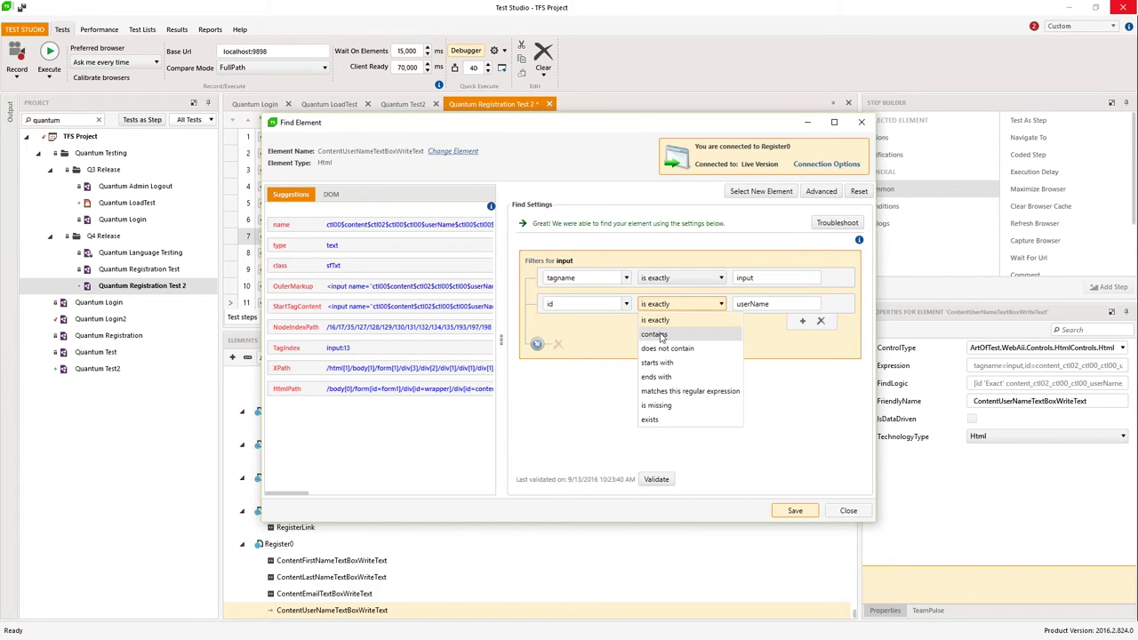
pyautogui.click(658, 335)
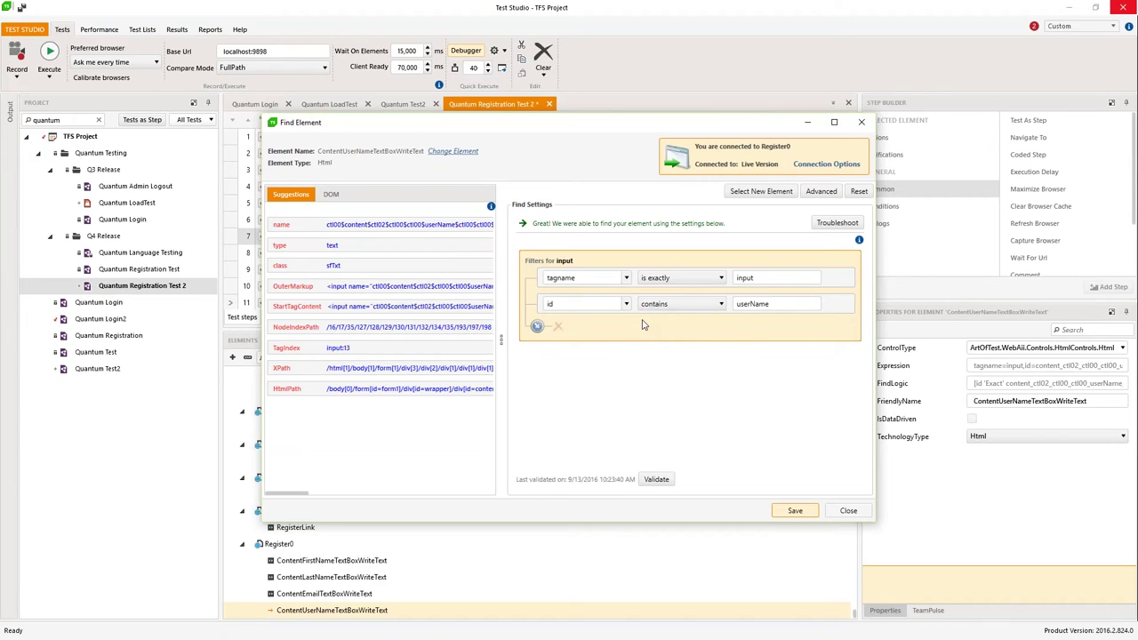
# Step: Validate the edited find logic against the live page and save it
pyautogui.moveTo(613, 319)
pyautogui.moveTo(627, 115); pyautogui.dragTo(389, 118)
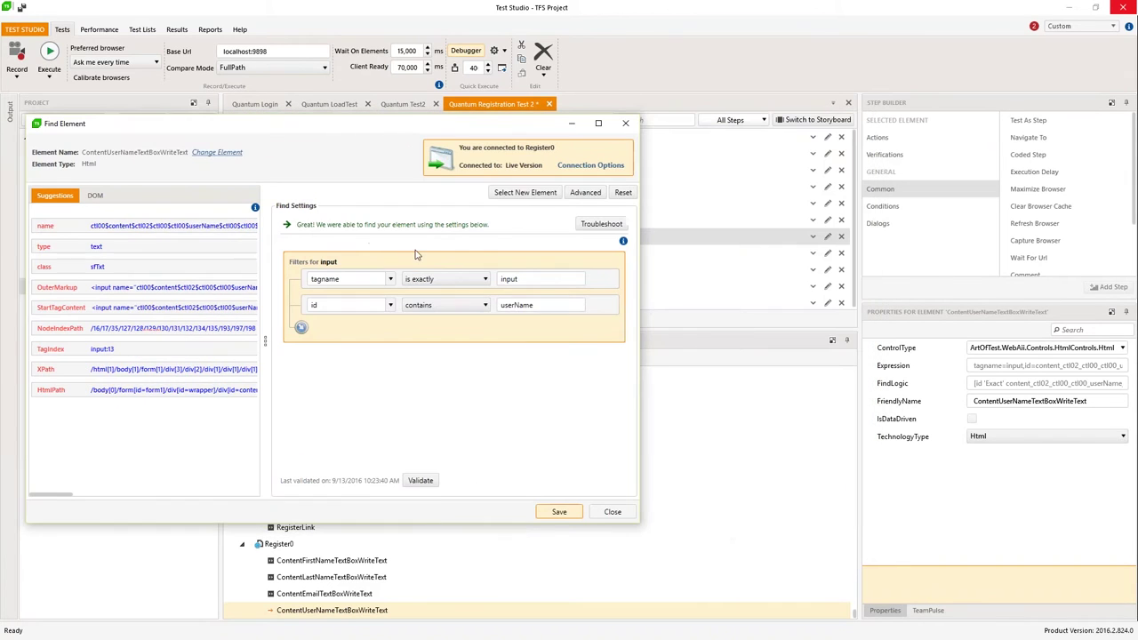
pyautogui.click(421, 480)
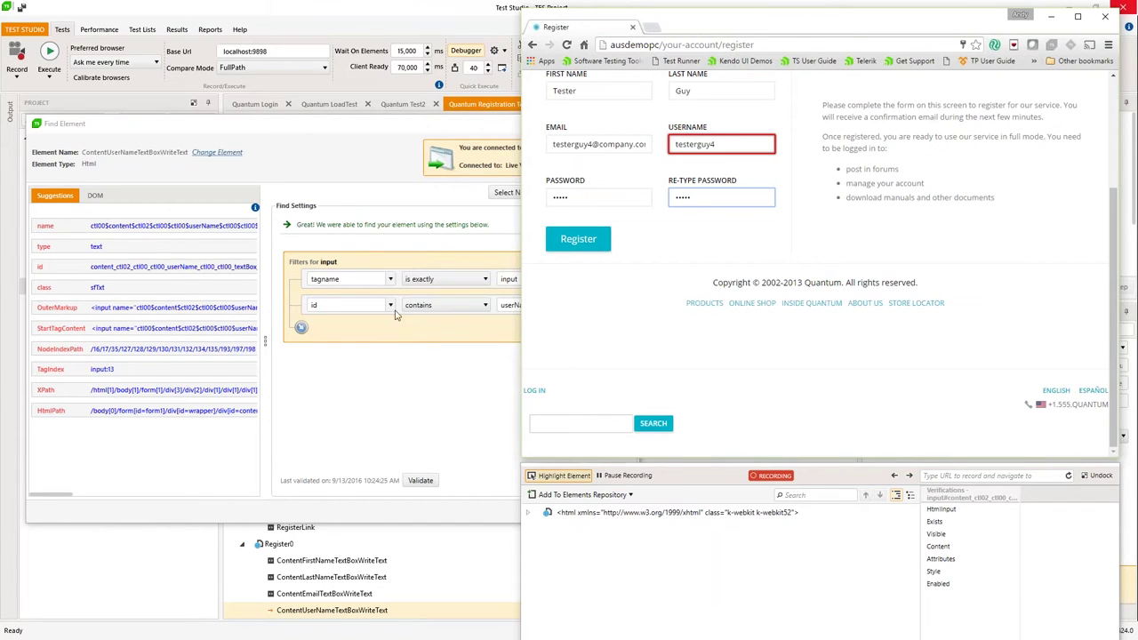
pyautogui.click(374, 129)
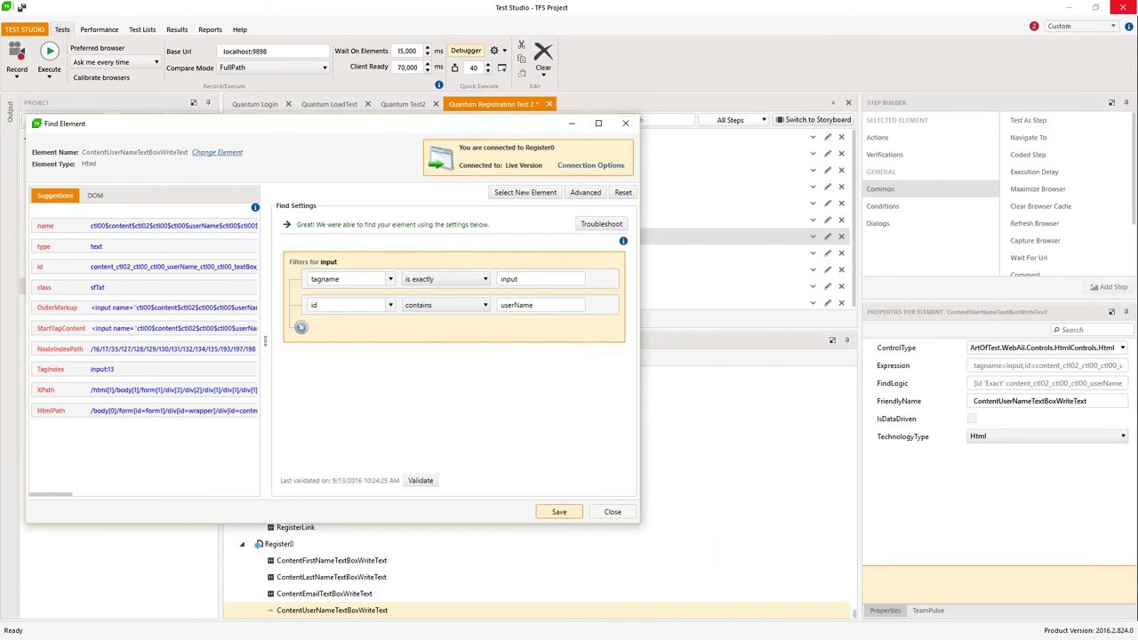
pyautogui.click(560, 512)
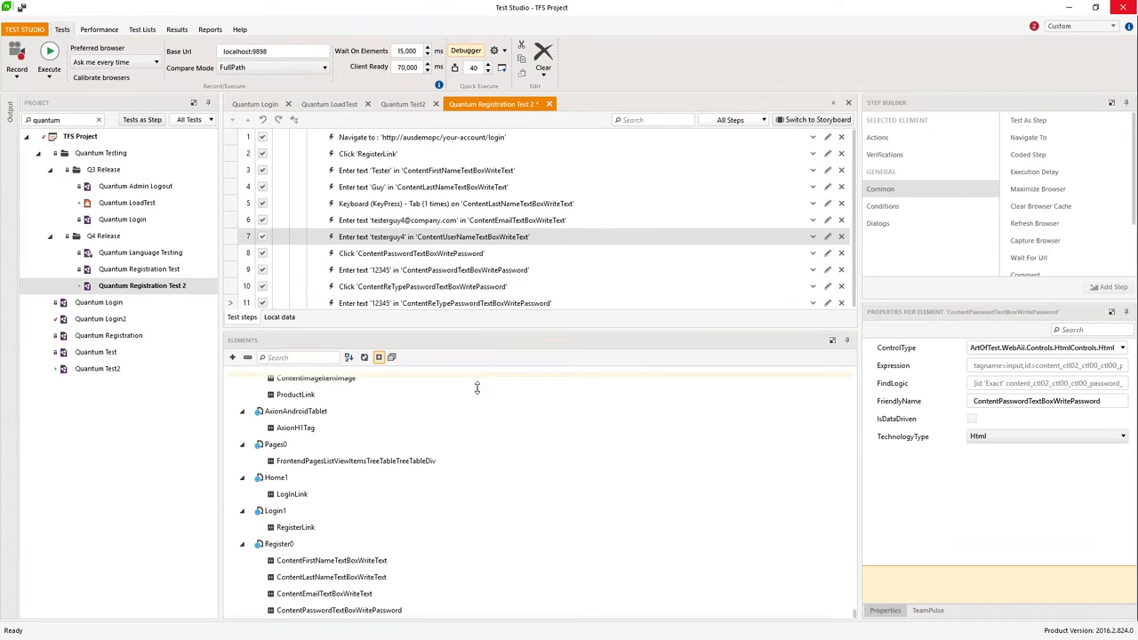
# Step: Save the modified test and run step 7 alone via Run > Selected Steps
pyautogui.moveTo(477, 388); pyautogui.dragTo(475, 403)
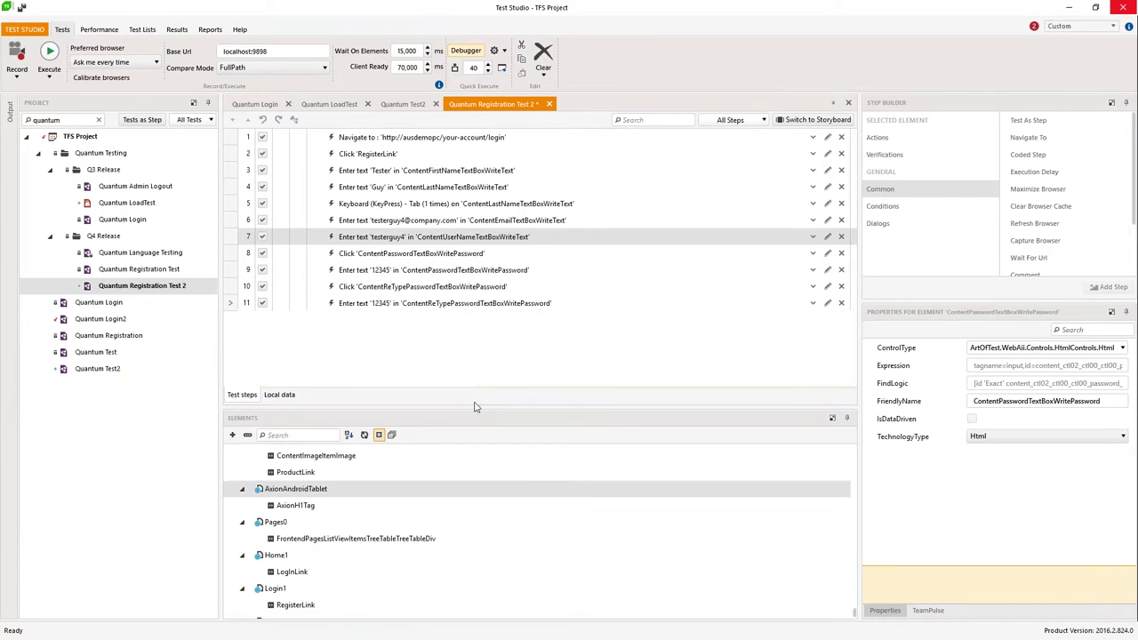
pyautogui.rightClick(449, 240)
pyautogui.moveTo(498, 311)
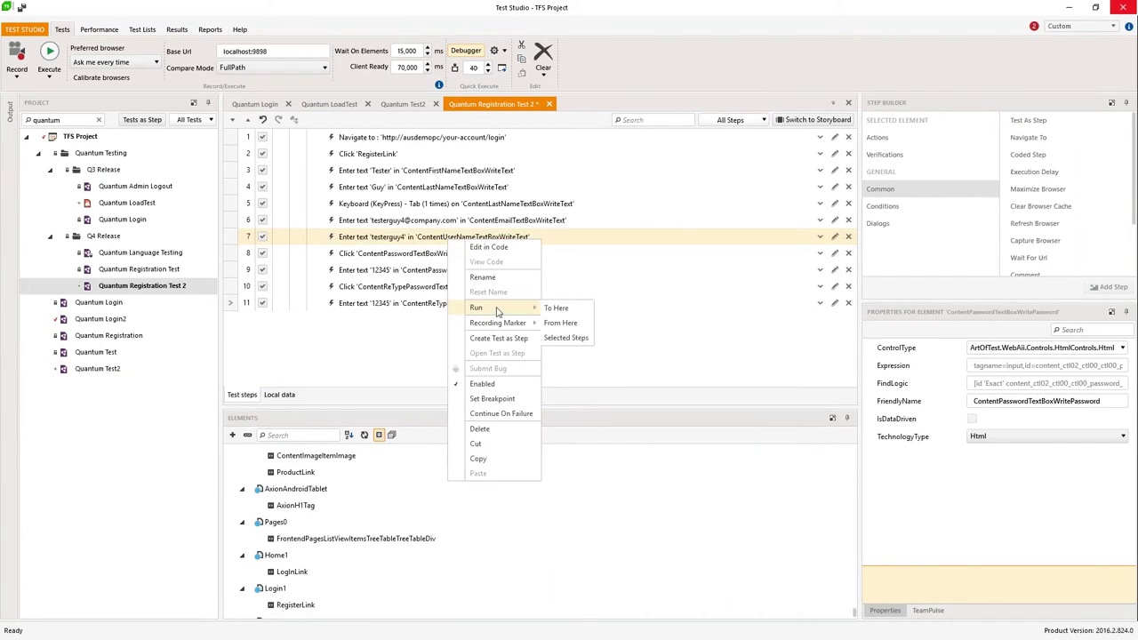
pyautogui.click(580, 340)
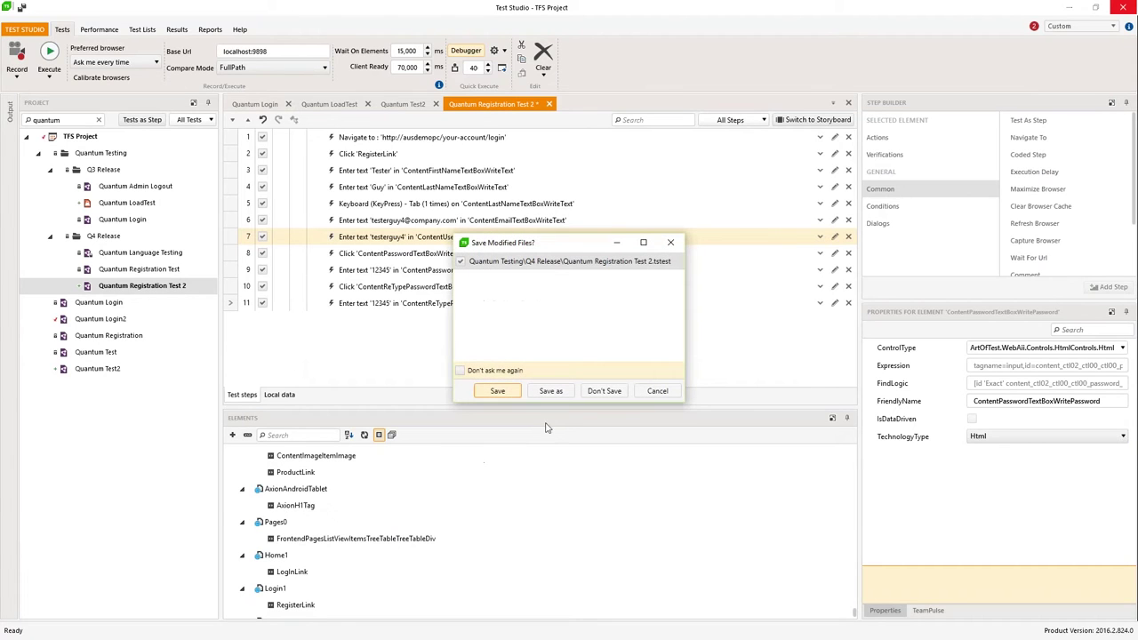
pyautogui.click(494, 392)
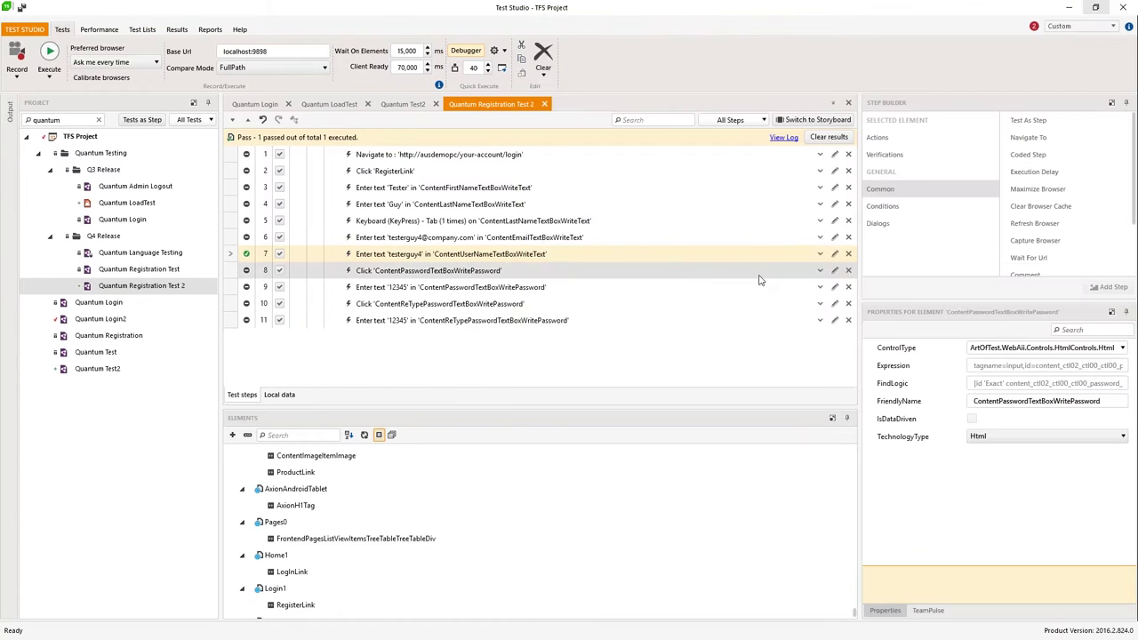
# Step: Run the test to step 11 in Internet Explorer
pyautogui.rightClick(415, 324)
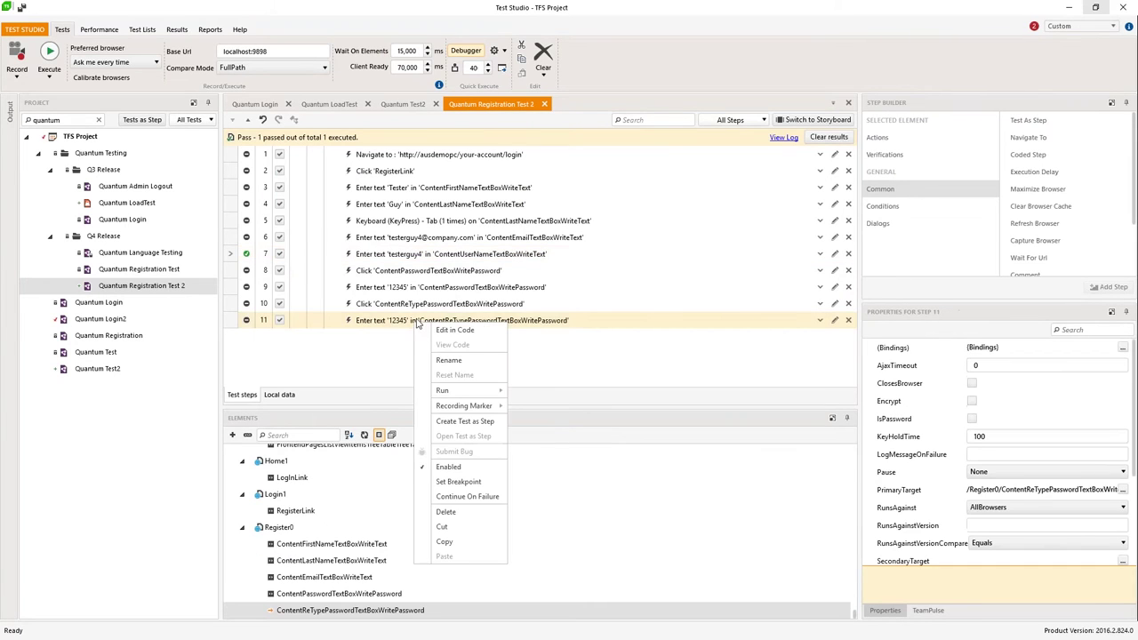
pyautogui.moveTo(459, 391)
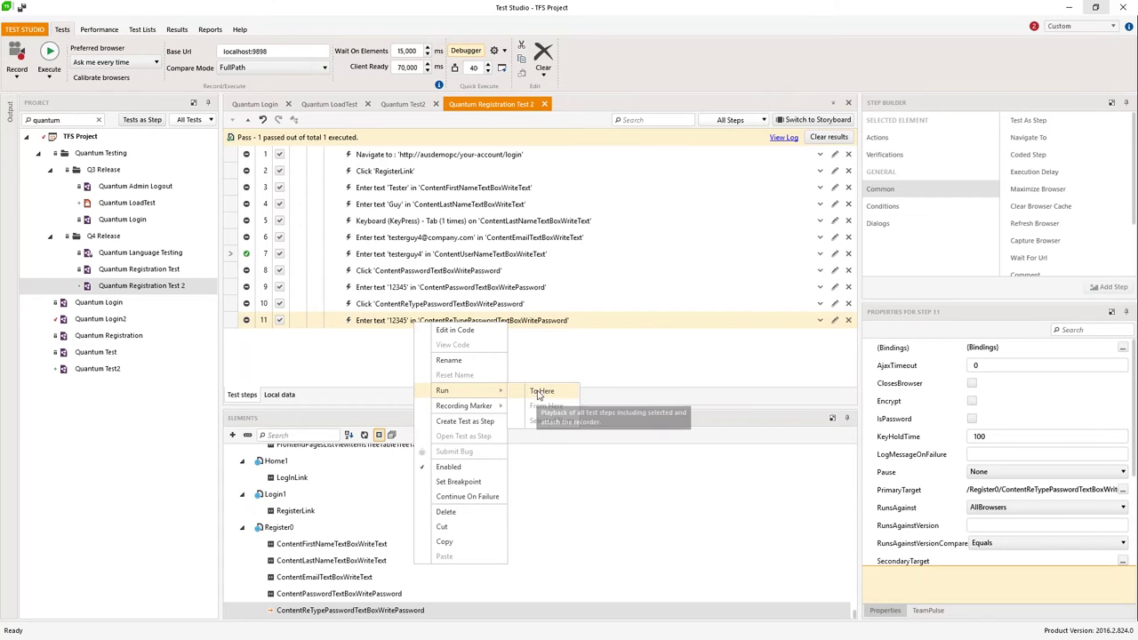
pyautogui.click(537, 395)
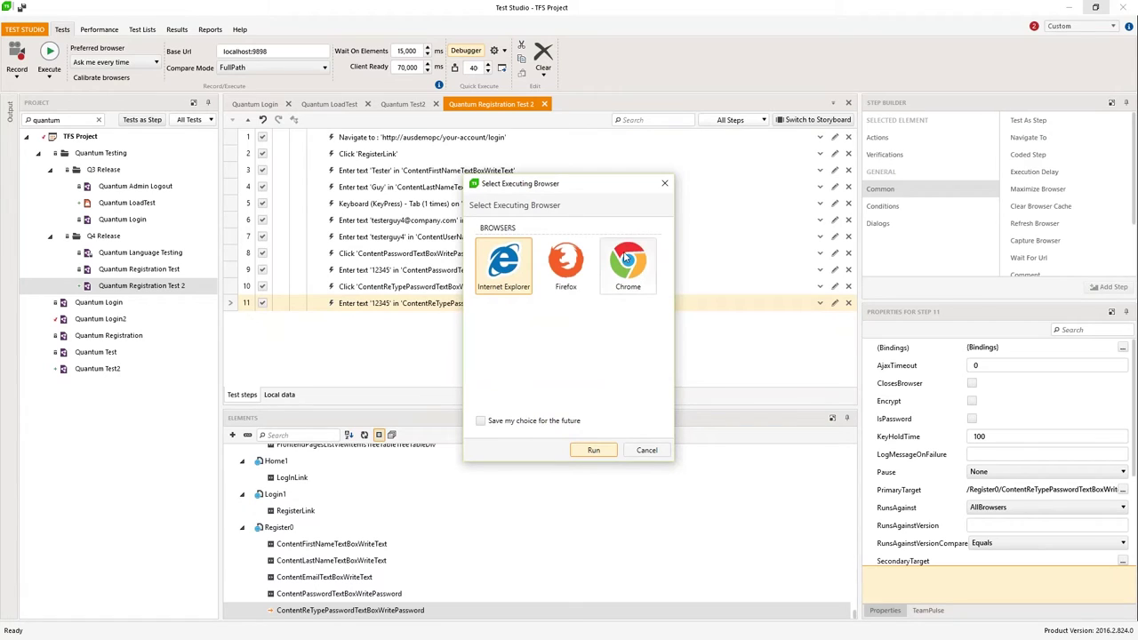
pyautogui.click(594, 451)
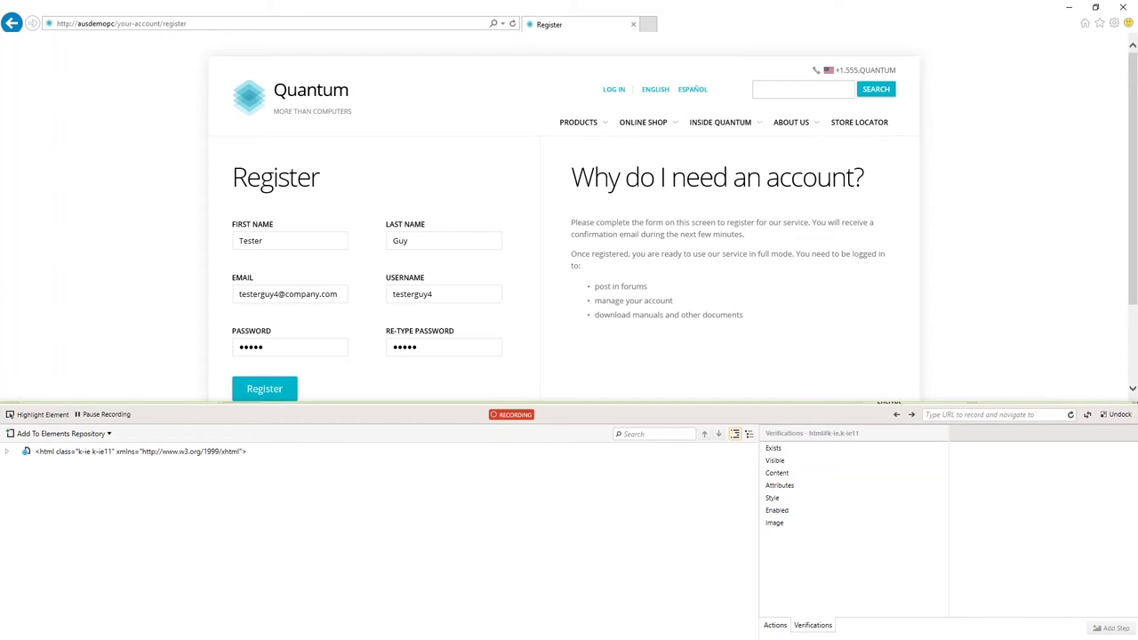
# Step: Resize the browser, record the Register submit click as step 12, and enable Highlight Element
pyautogui.click(1097, 8)
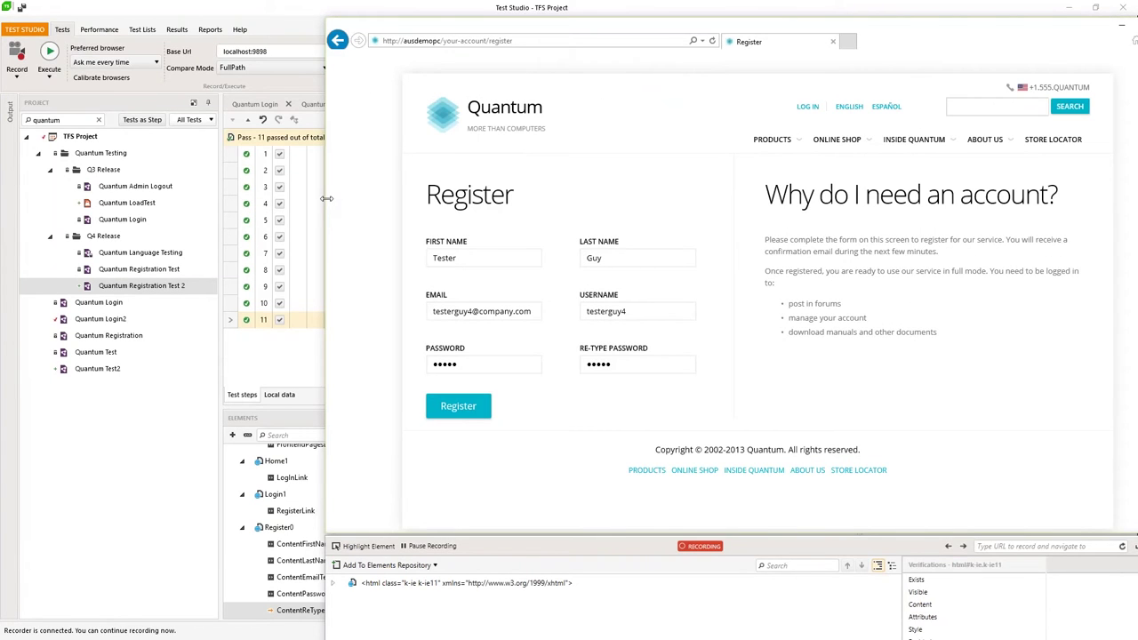
pyautogui.moveTo(327, 198); pyautogui.dragTo(486, 182)
pyautogui.scroll(-1, 796, 274)
pyautogui.click(536, 421)
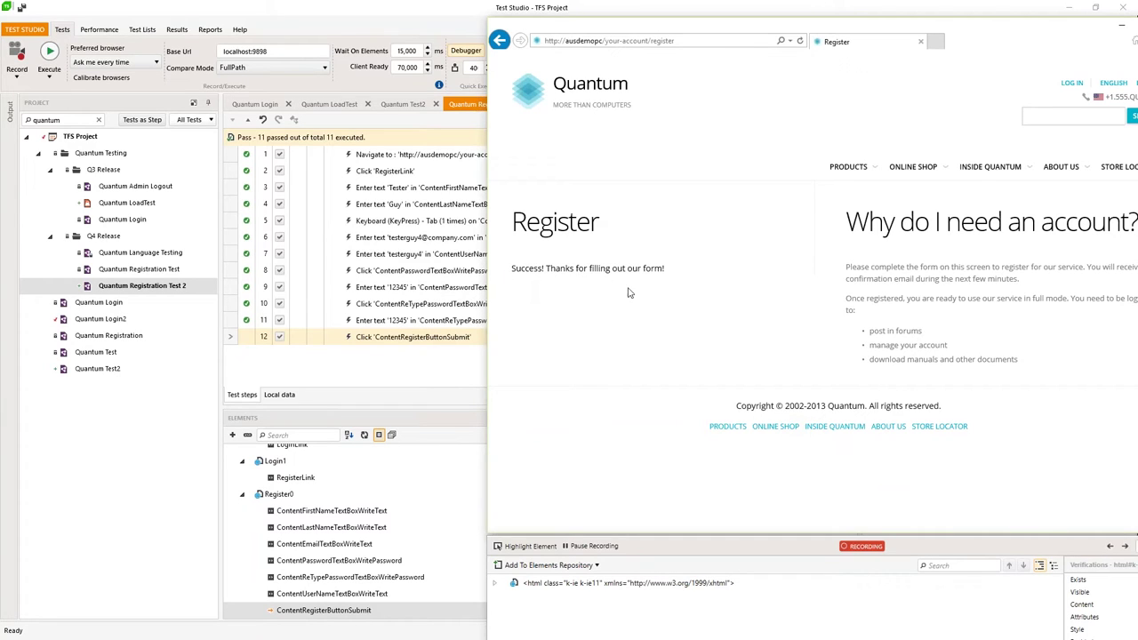
pyautogui.click(529, 547)
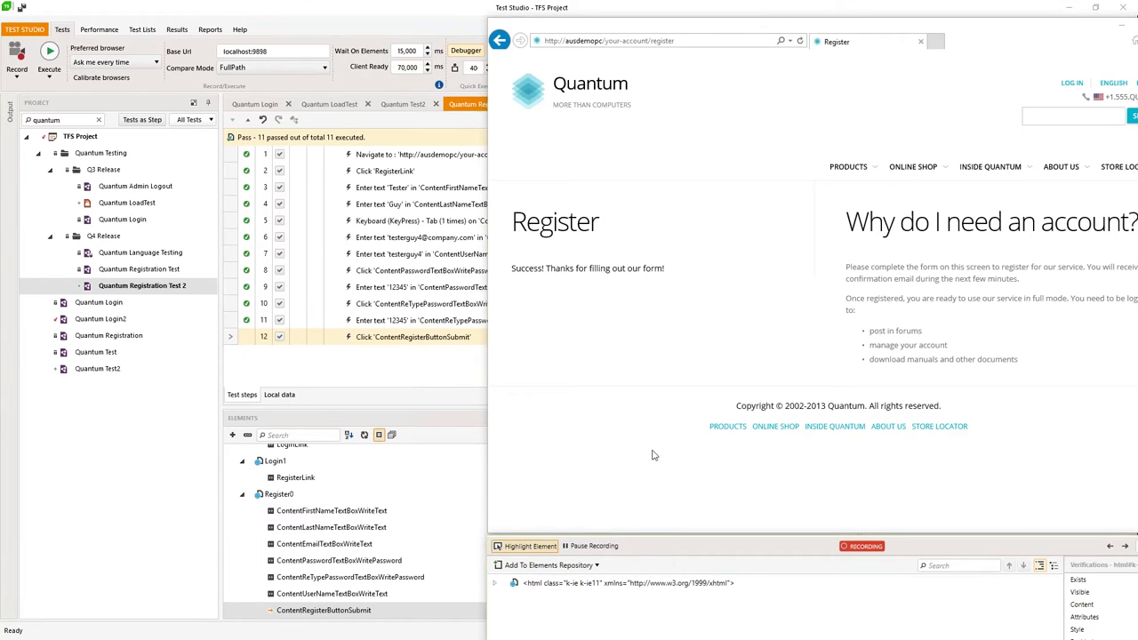
# Step: Select KendoMenu via Products > Notebooks and add a verification that its orientation is 'horizontal'
pyautogui.moveTo(852, 171)
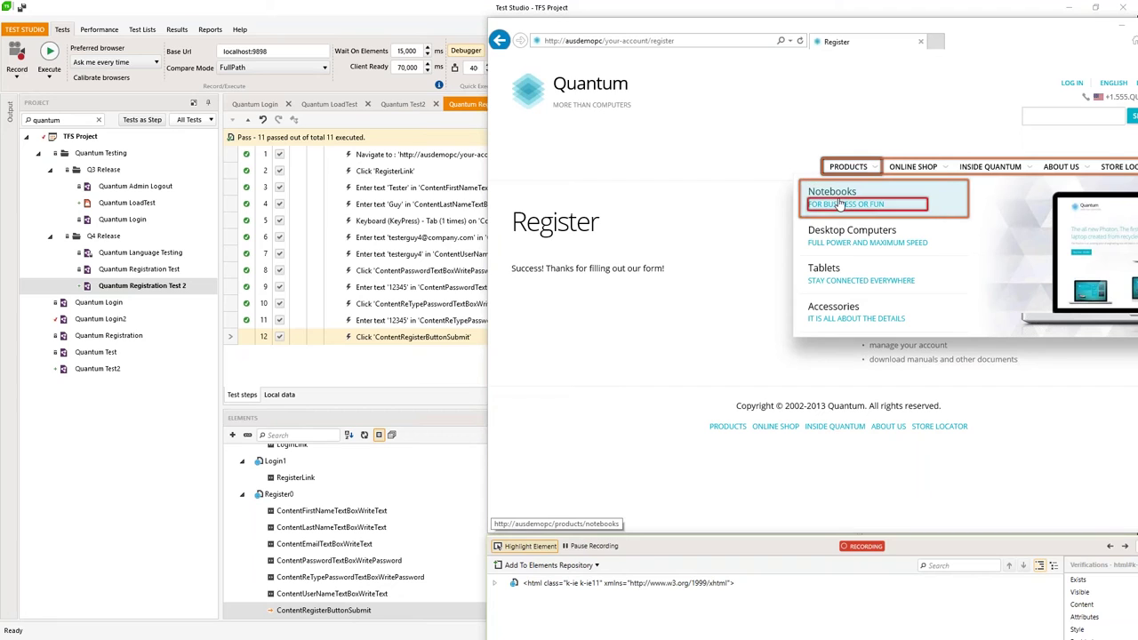
pyautogui.moveTo(839, 205)
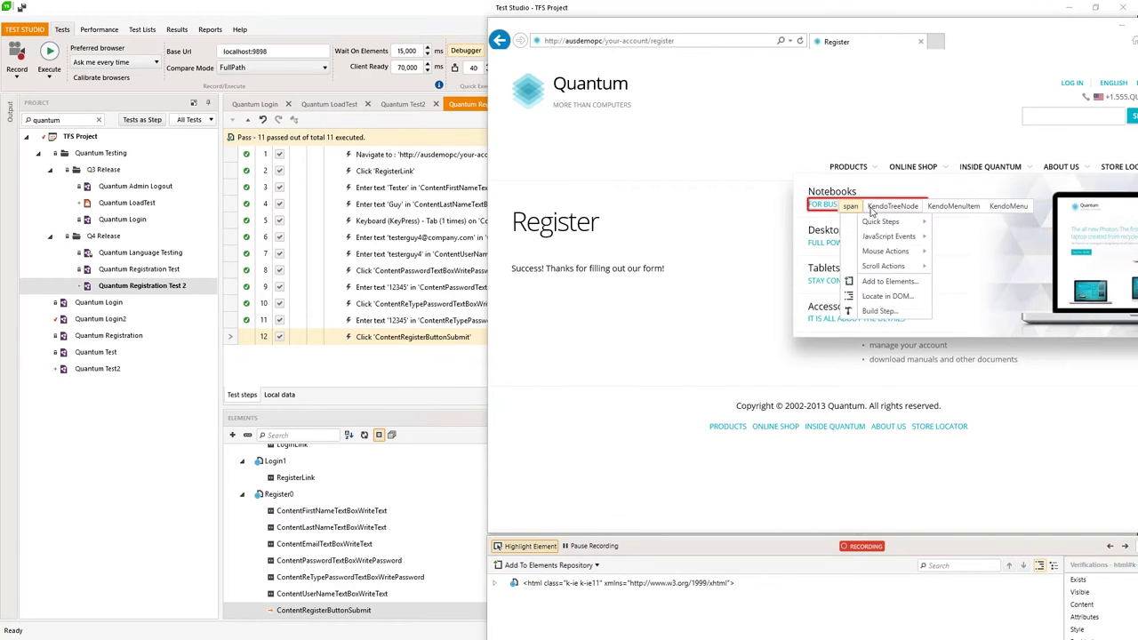
pyautogui.moveTo(885, 211)
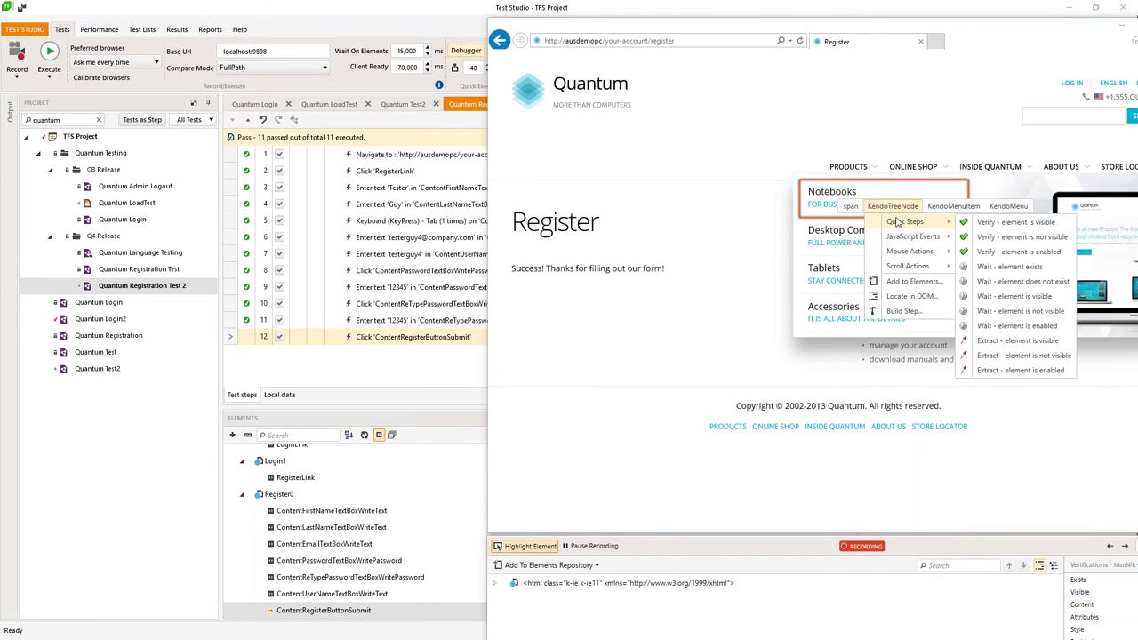
pyautogui.moveTo(950, 207)
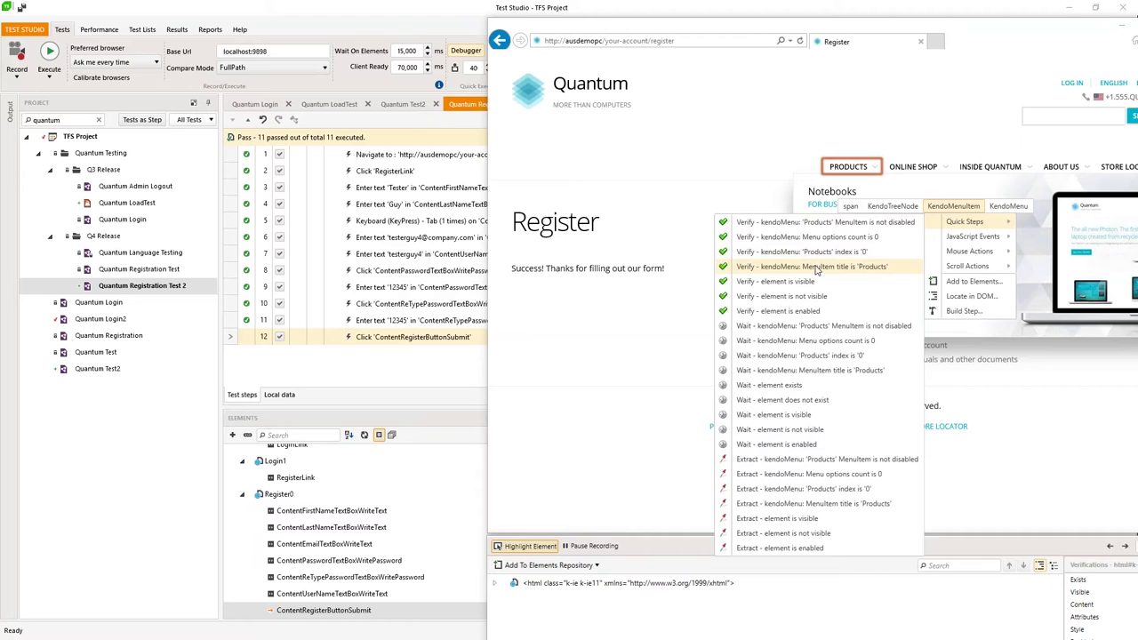
pyautogui.click(1005, 206)
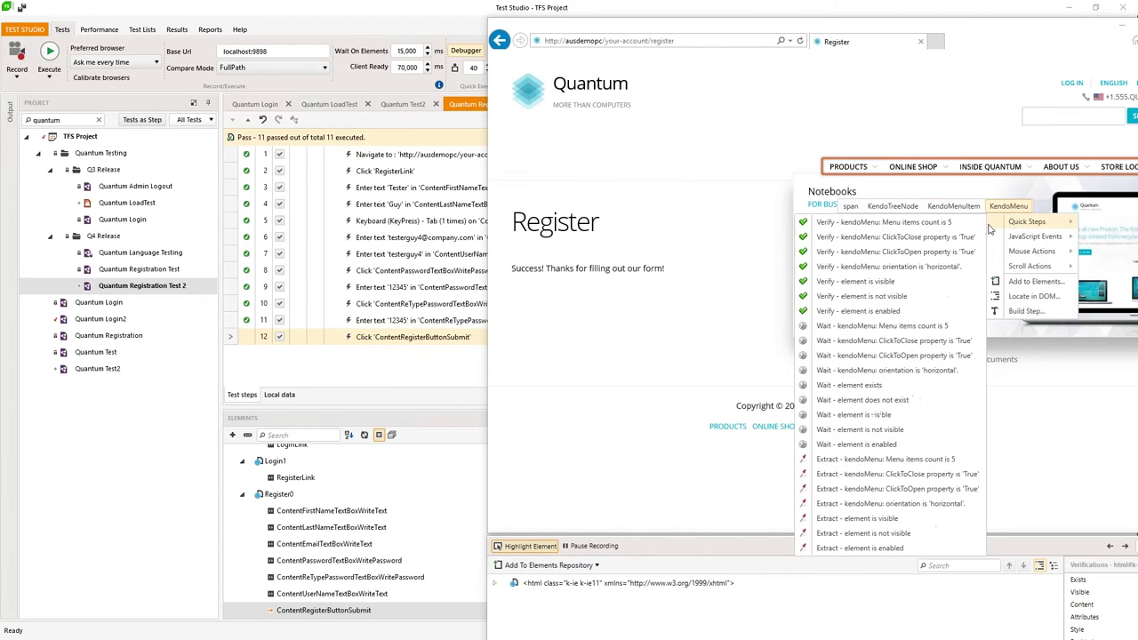
pyautogui.click(862, 272)
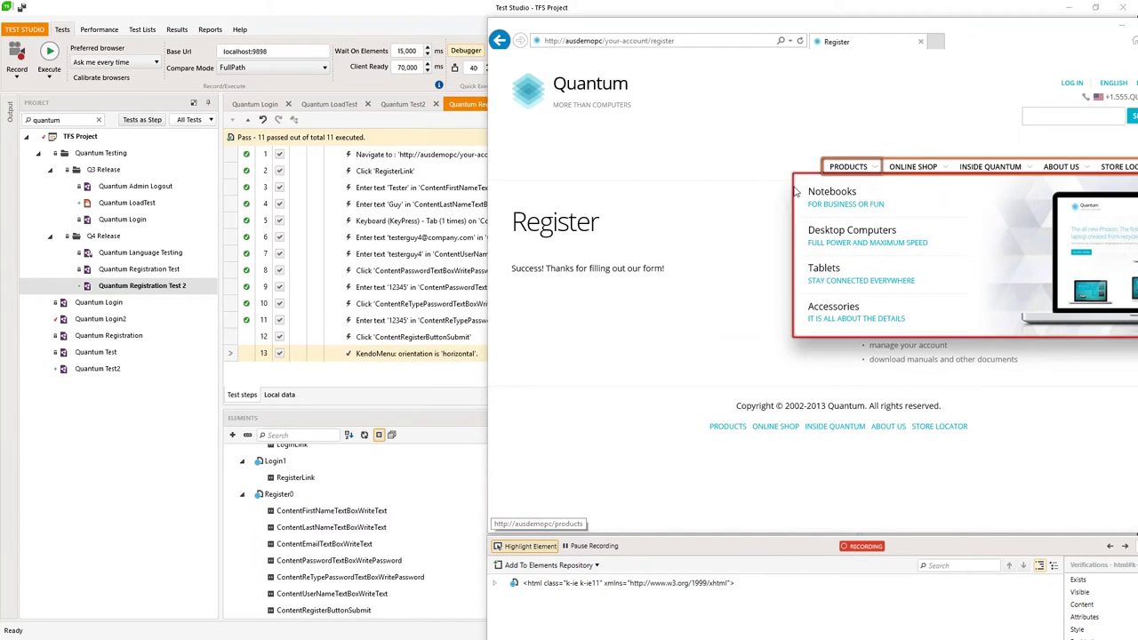
# Step: Add a Quick Steps check that the text contains 'Success! Thanks for filling out our form!', then select step 13
pyautogui.rightClick(548, 278)
pyautogui.press('Escape')
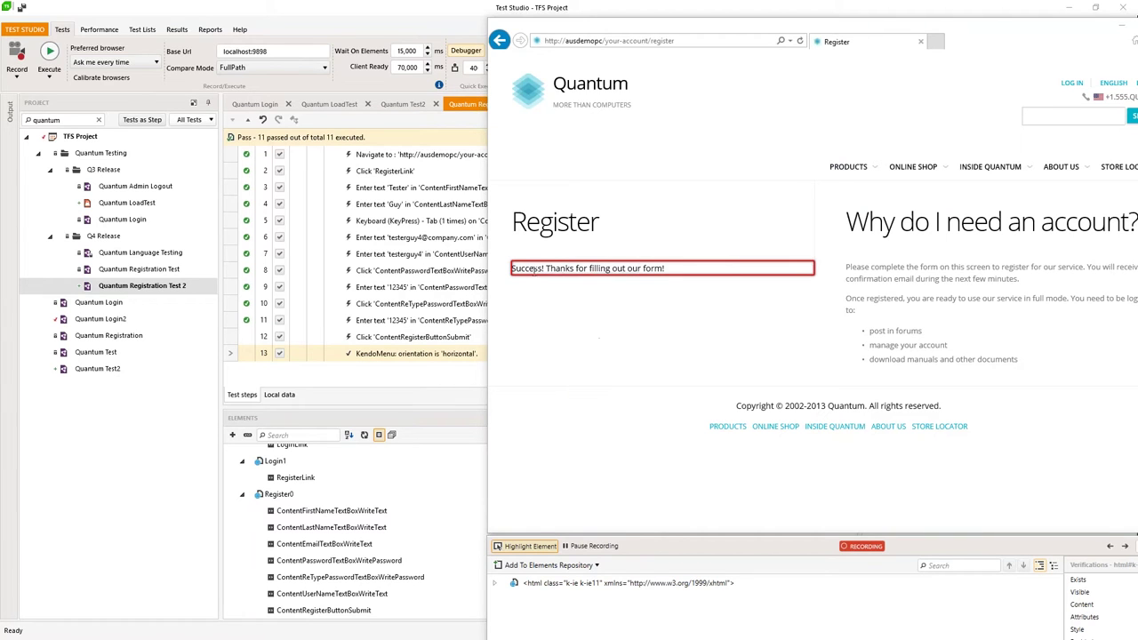
pyautogui.rightClick(536, 269)
pyautogui.moveTo(577, 293)
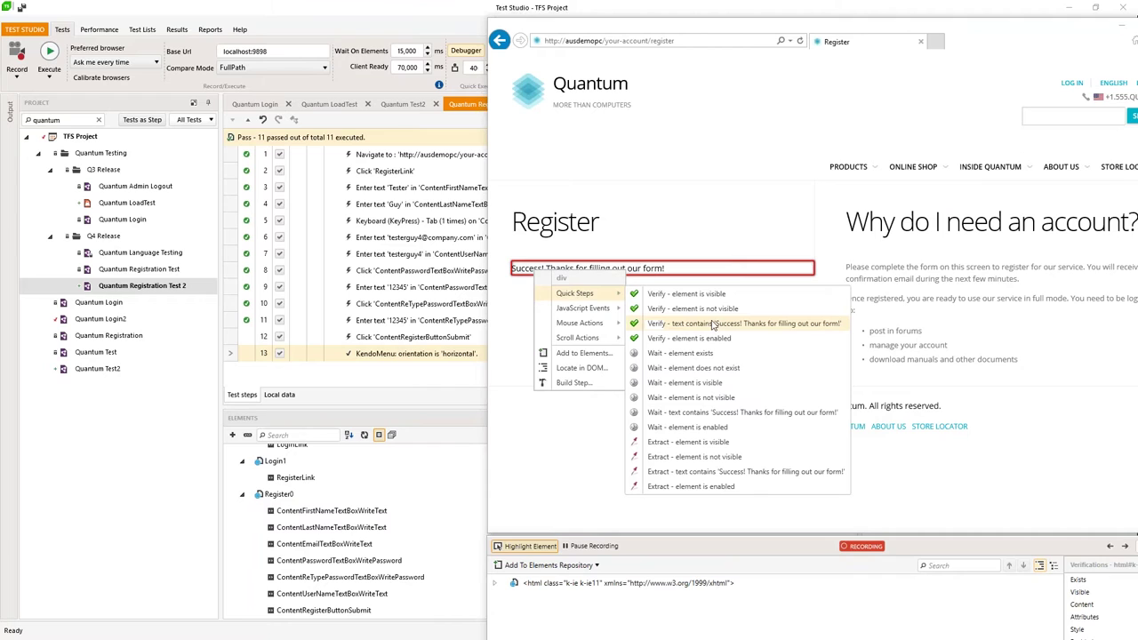
pyautogui.click(793, 325)
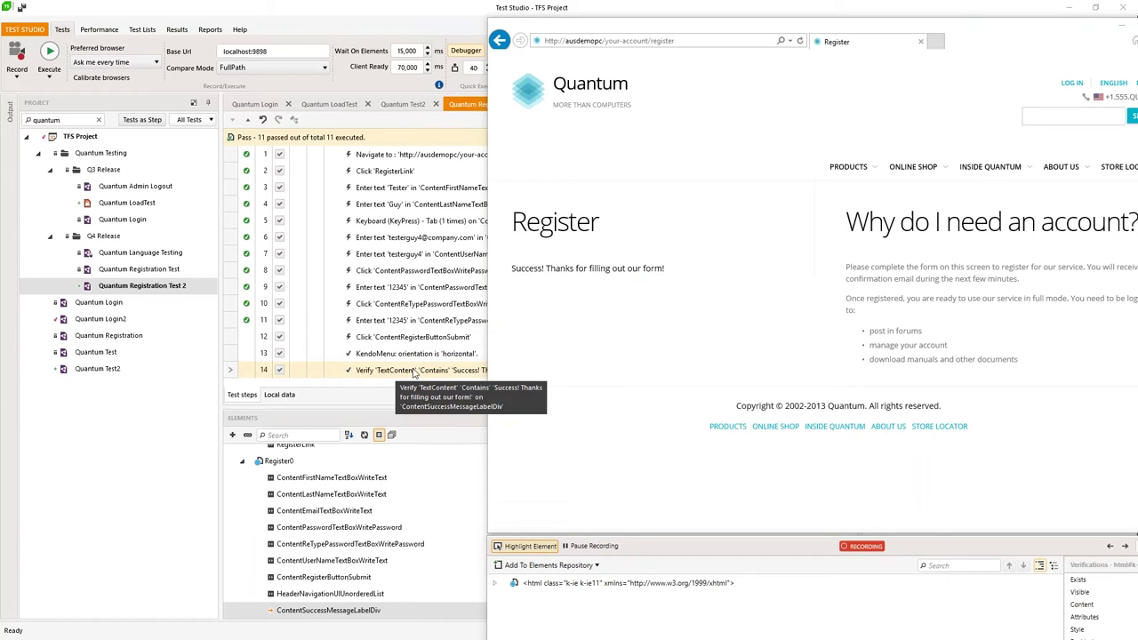
pyautogui.click(404, 358)
pyautogui.click(407, 356)
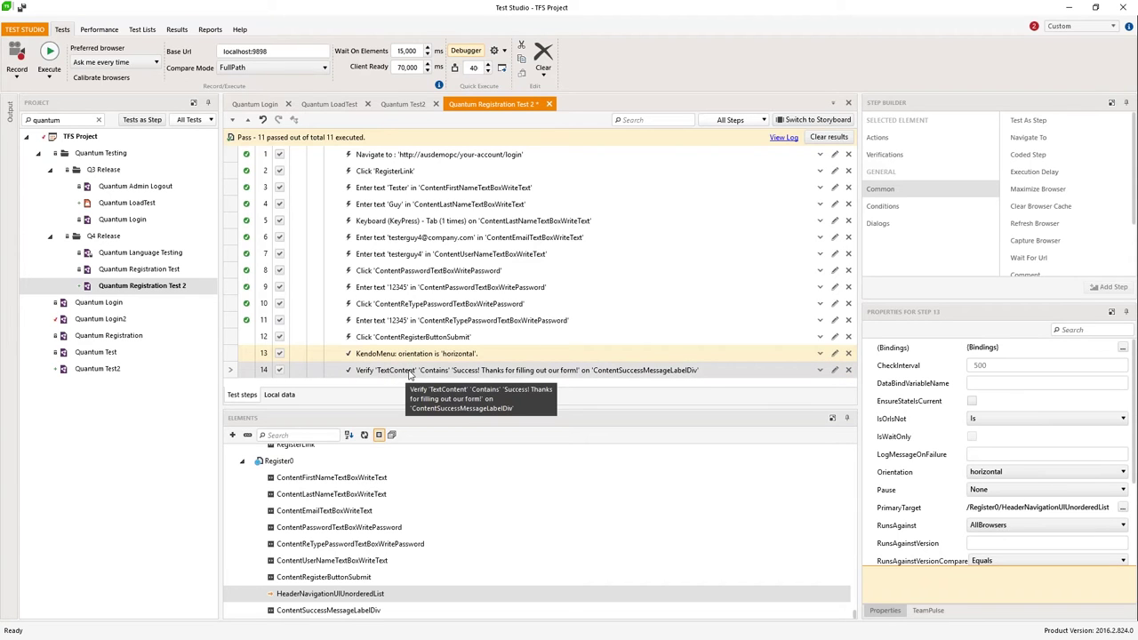
# Step: Set step 13 to Continue On Failure and close the recording browser without saving
pyautogui.rightClick(409, 357)
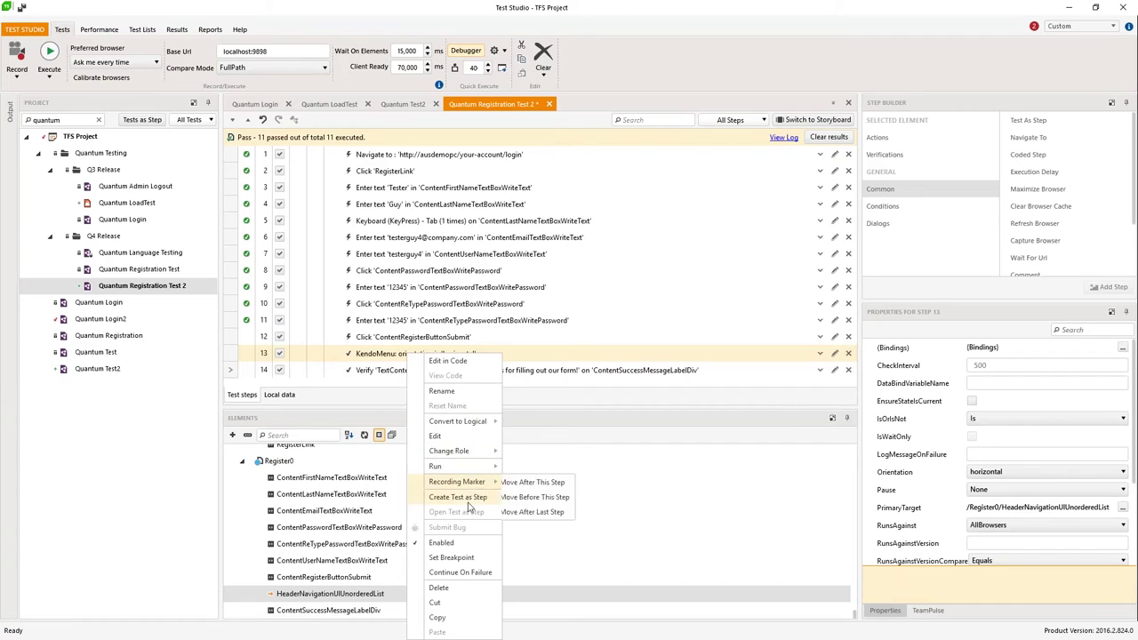
pyautogui.click(454, 574)
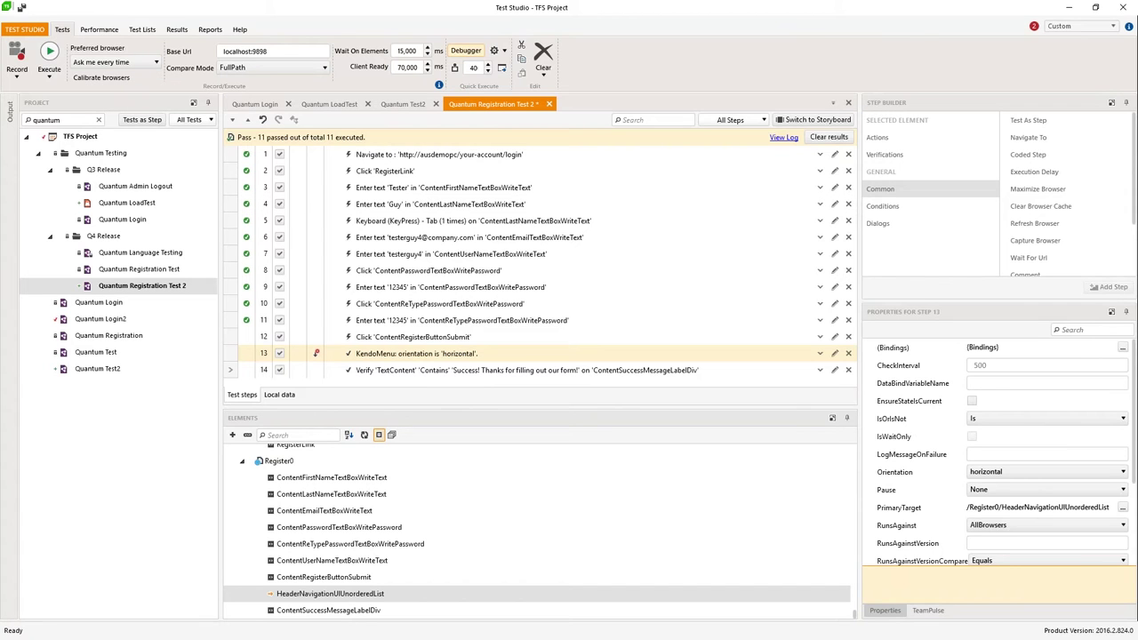
pyautogui.click(1122, 7)
pyautogui.click(1122, 7)
pyautogui.click(641, 397)
# Step: Execute the test in Safari, saving the modified file first
pyautogui.click(49, 55)
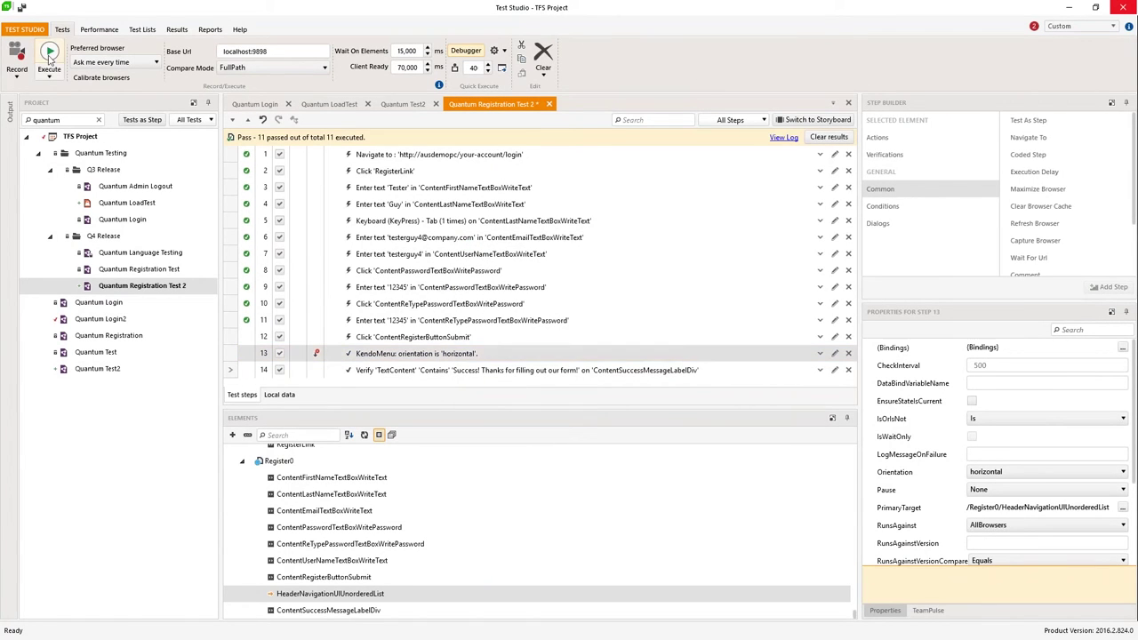
pyautogui.click(496, 392)
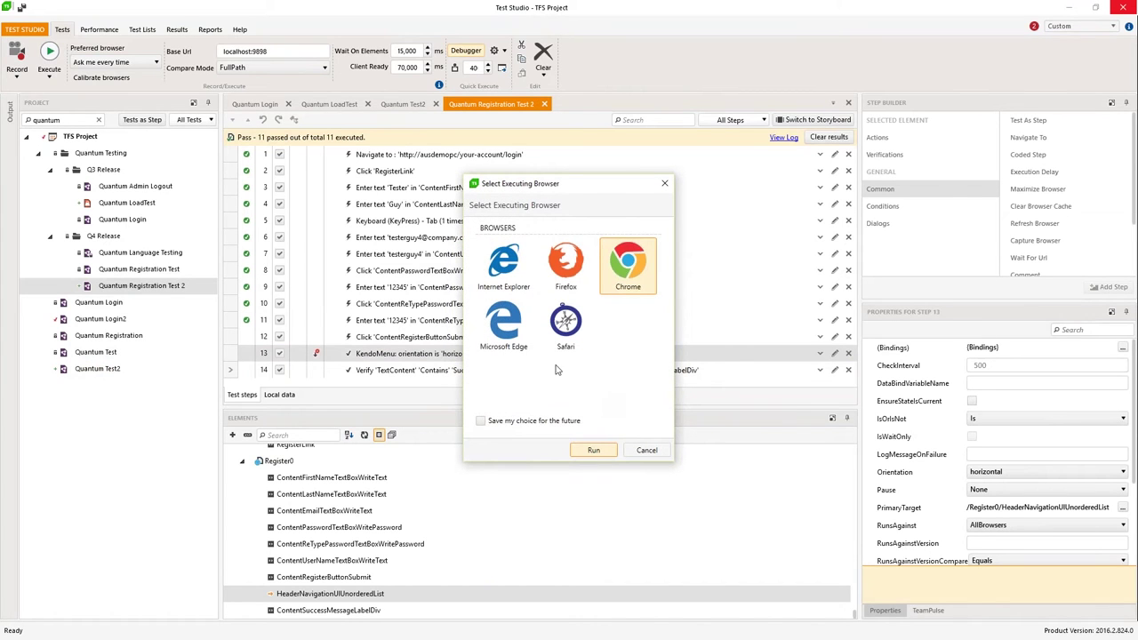
pyautogui.click(560, 327)
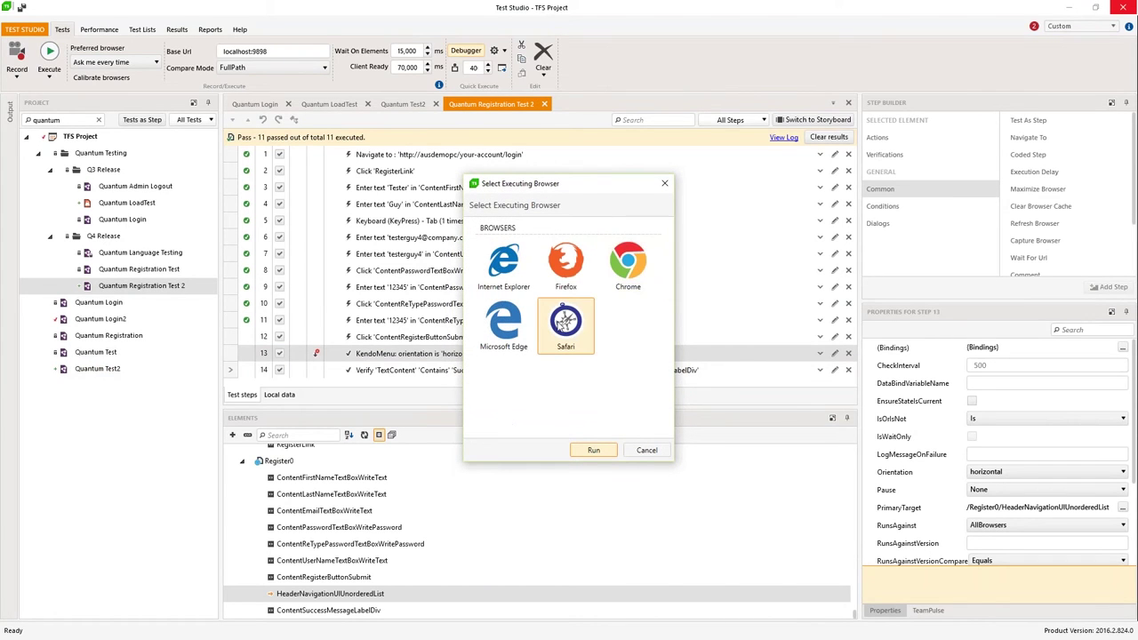
pyautogui.click(593, 450)
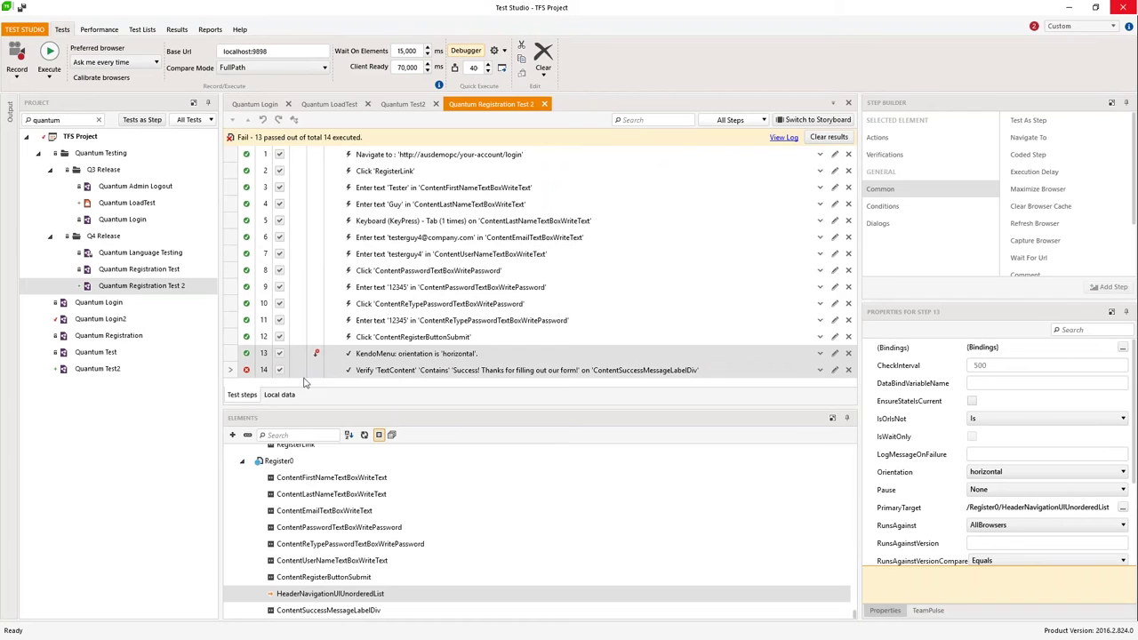
pyautogui.moveTo(247, 374)
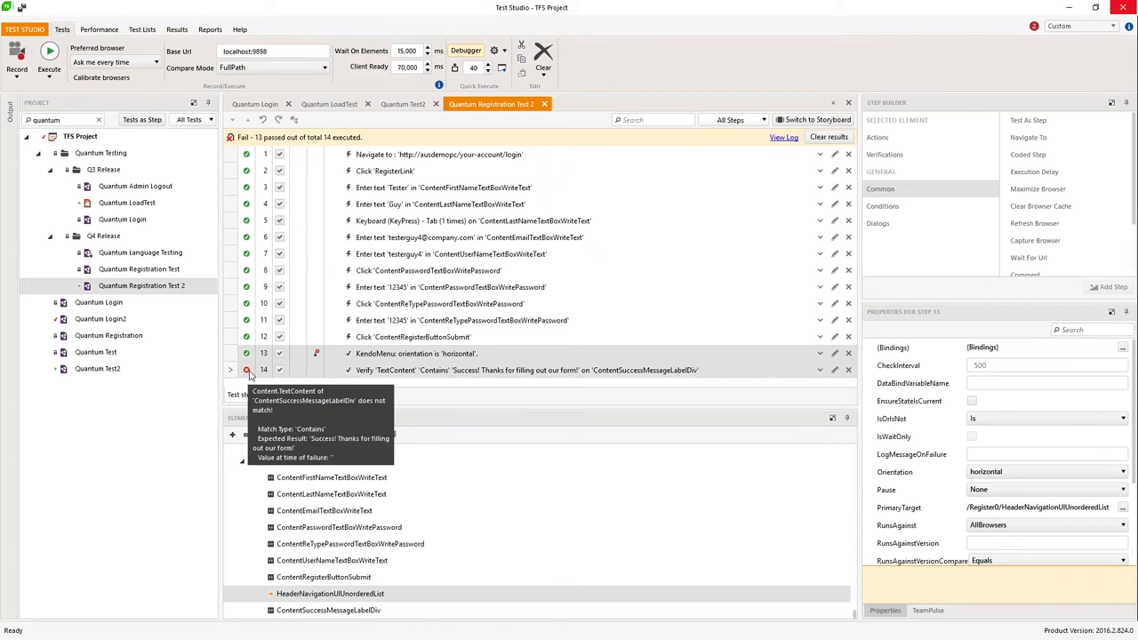
pyautogui.click(781, 139)
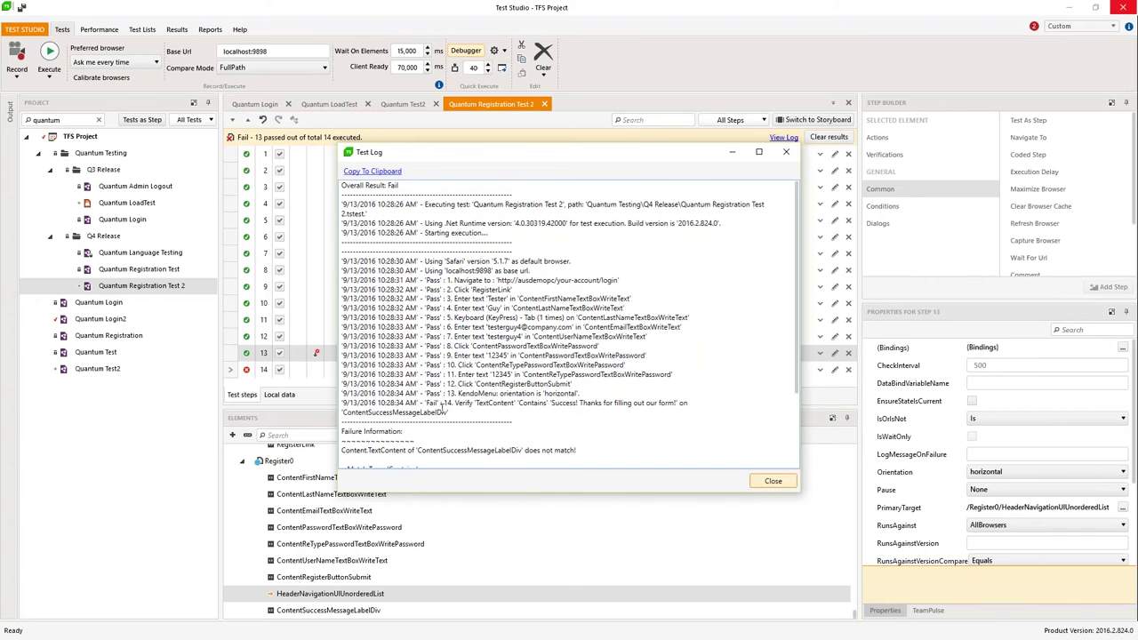
pyautogui.scroll(-4, 535, 406)
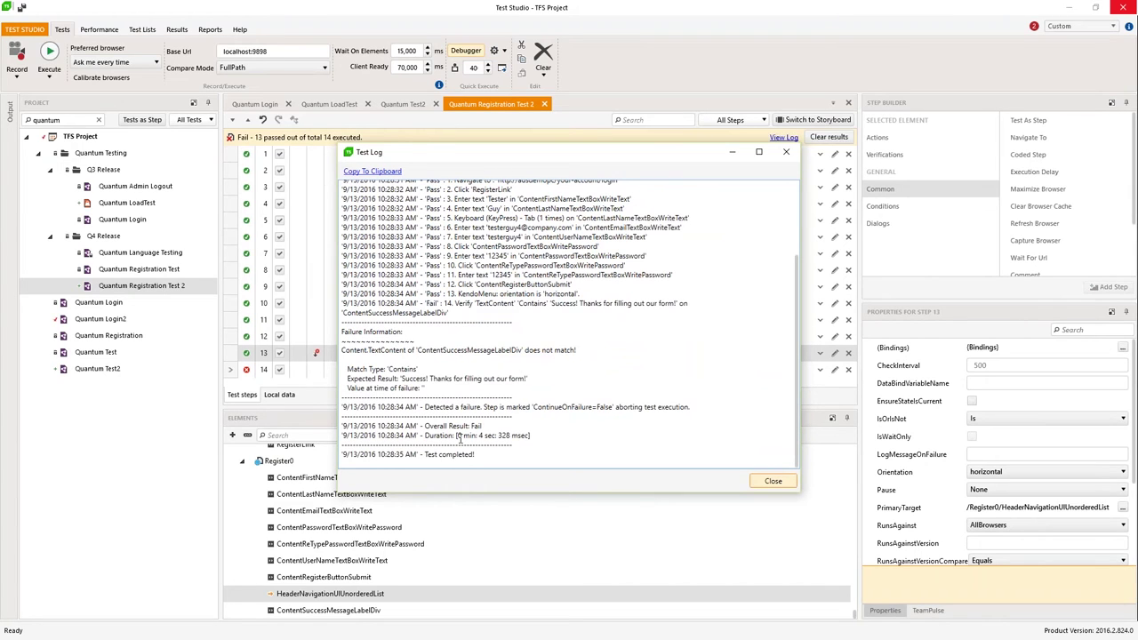
pyautogui.moveTo(479, 436); pyautogui.dragTo(540, 437)
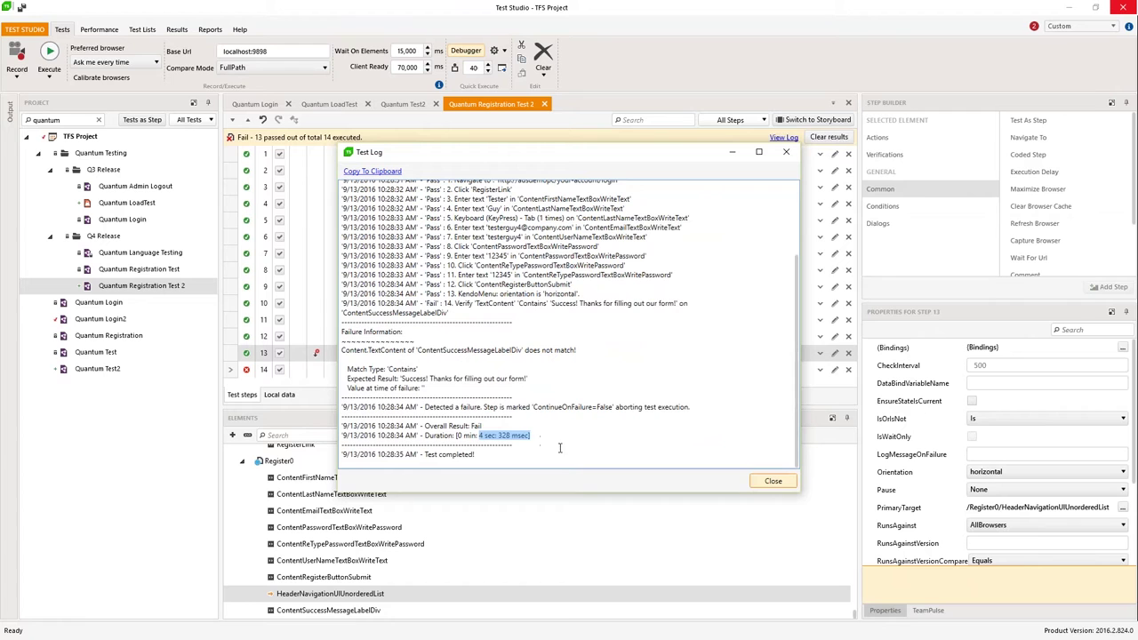
pyautogui.click(773, 481)
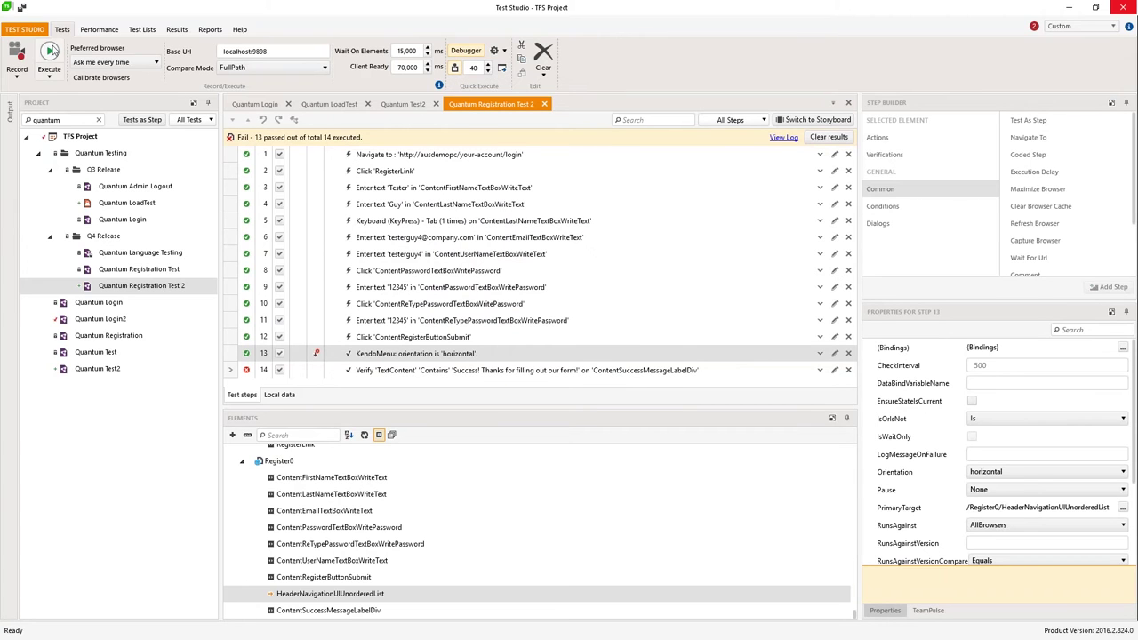
# Step: Rerun the registration test in Safari
pyautogui.click(50, 57)
pyautogui.click(571, 329)
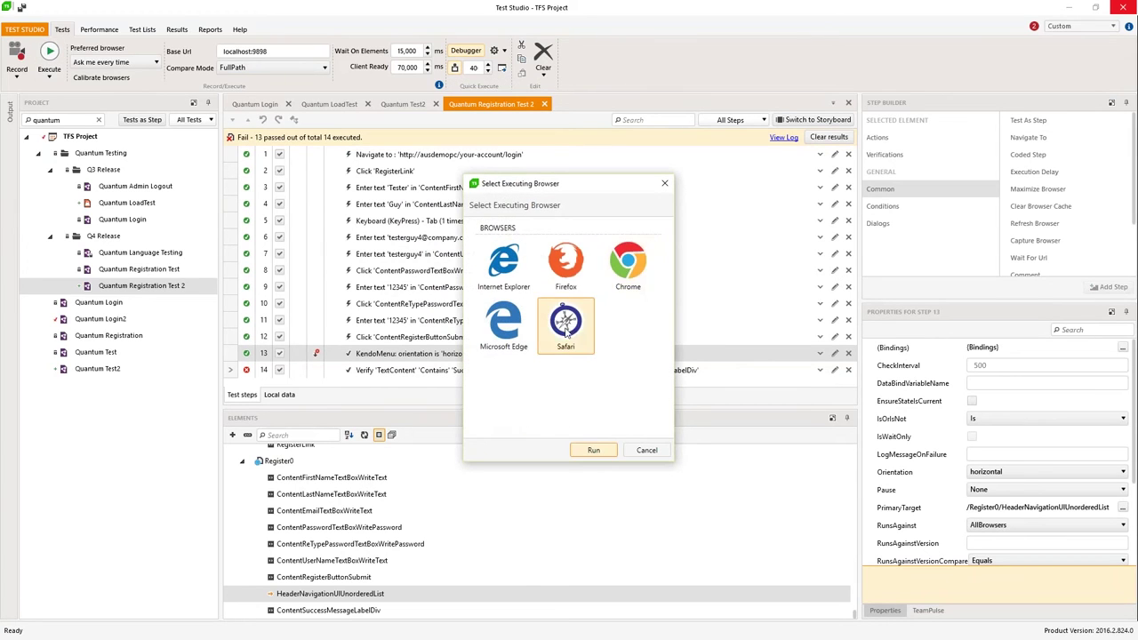
pyautogui.click(593, 450)
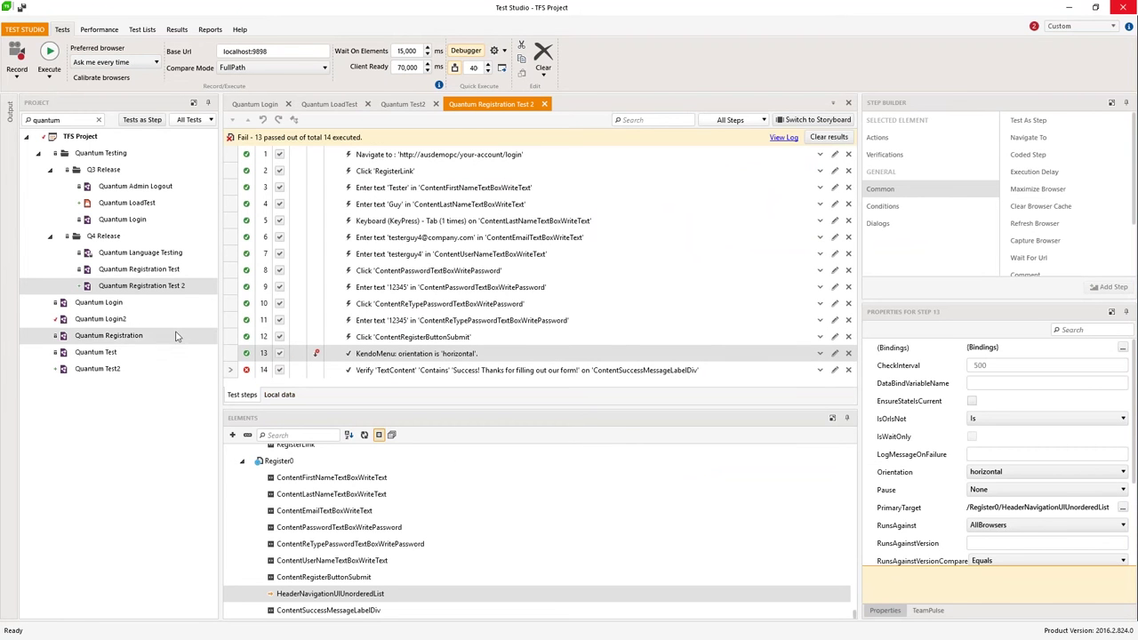
# Step: Open step 14's failure details, compare the failure screenshots, and maximize the window
pyautogui.moveTo(246, 372)
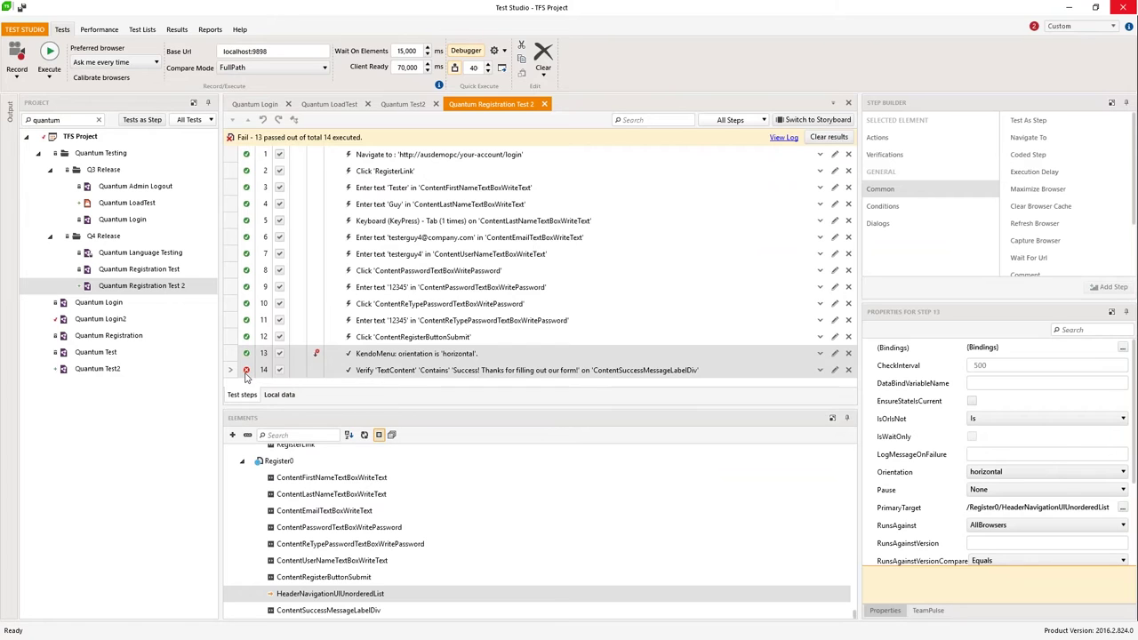
pyautogui.click(246, 372)
pyautogui.click(247, 372)
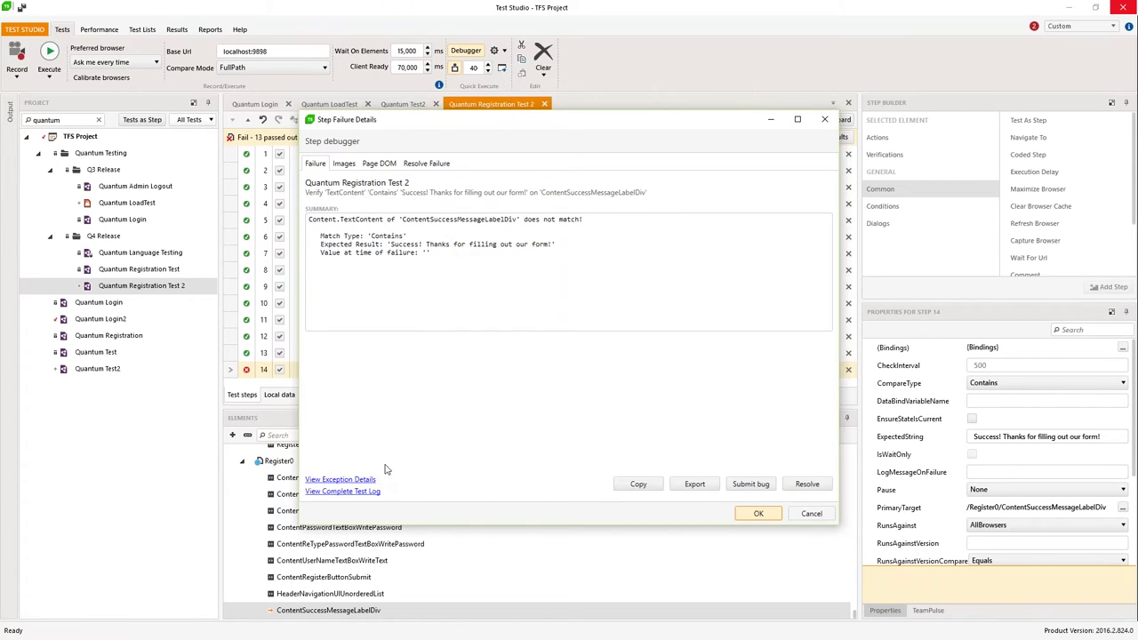
pyautogui.click(344, 163)
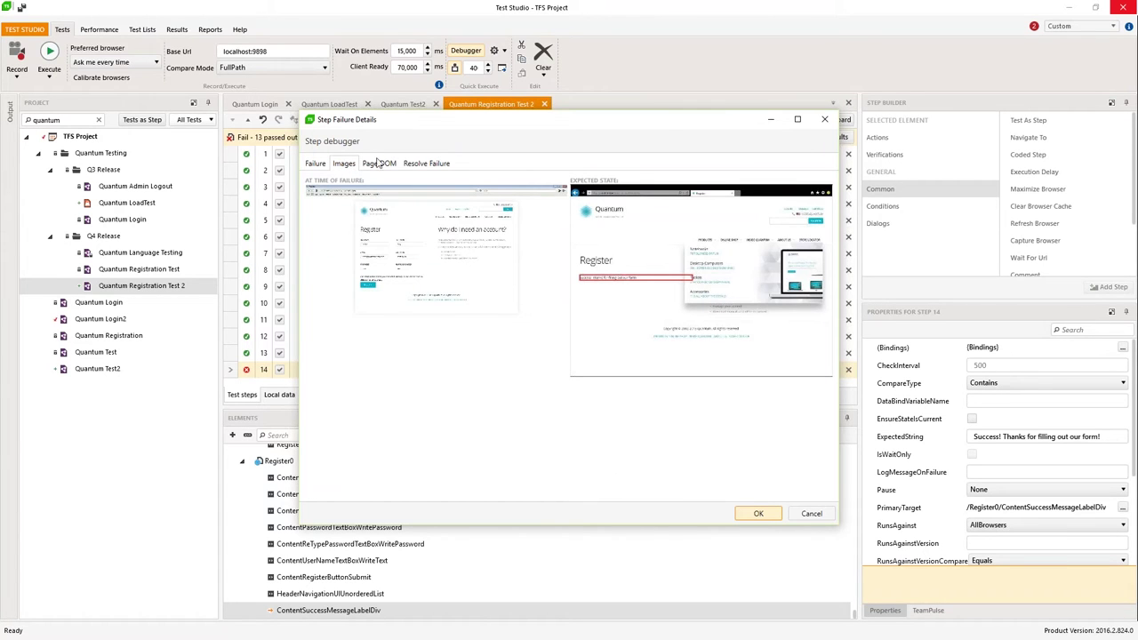
pyautogui.click(798, 121)
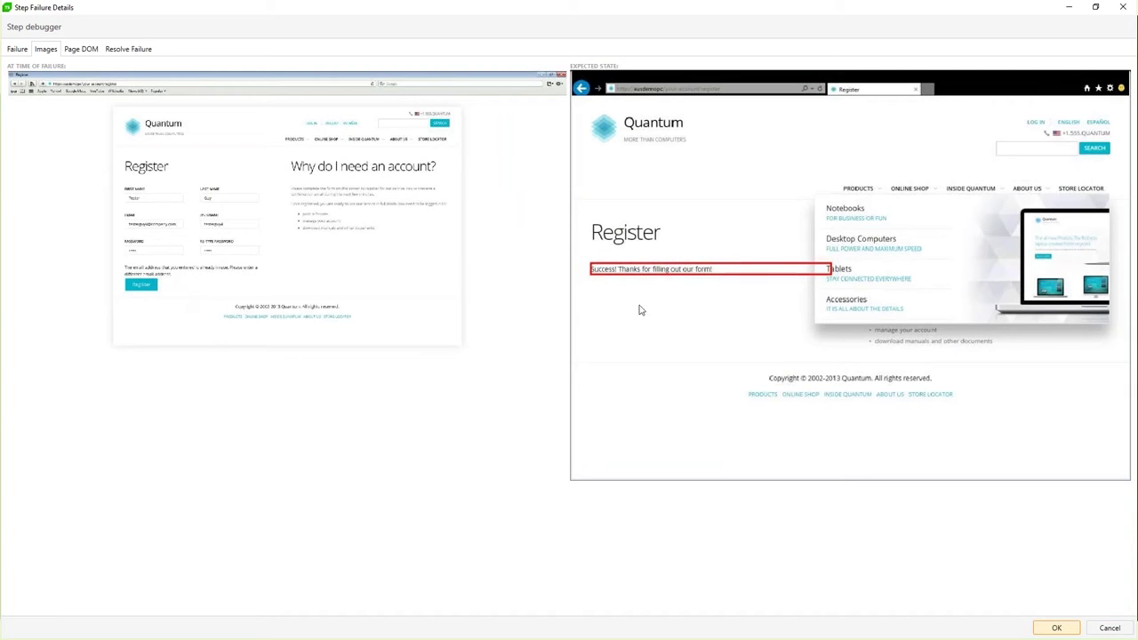
# Step: Inspect the captured Page DOM, expanding the html, body and form nodes
pyautogui.click(81, 51)
pyautogui.click(15, 97)
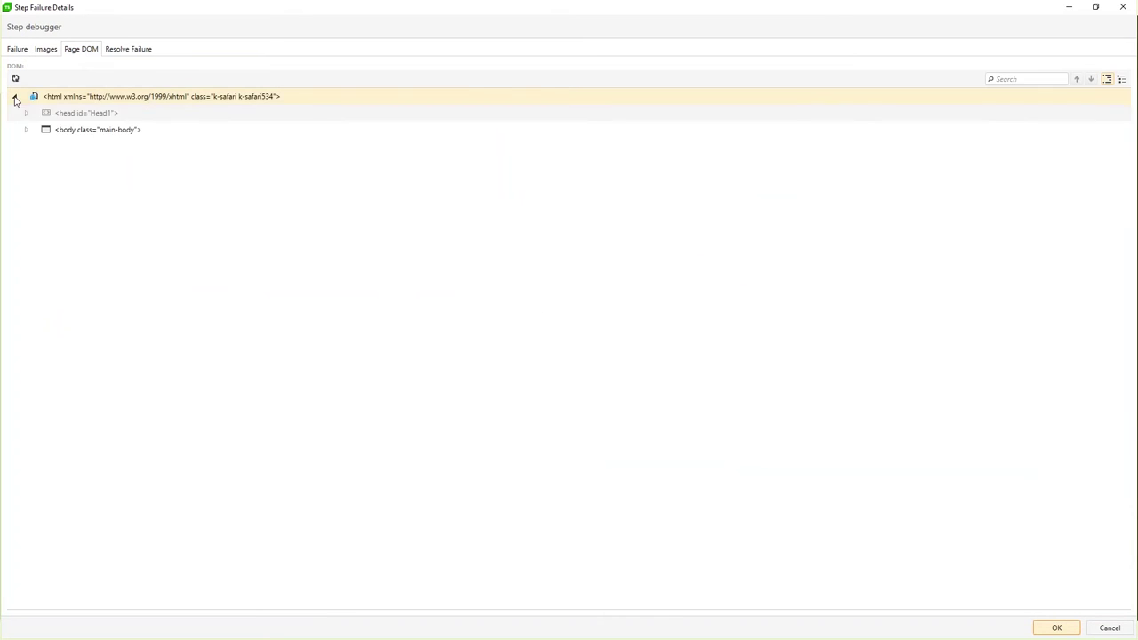
pyautogui.click(27, 129)
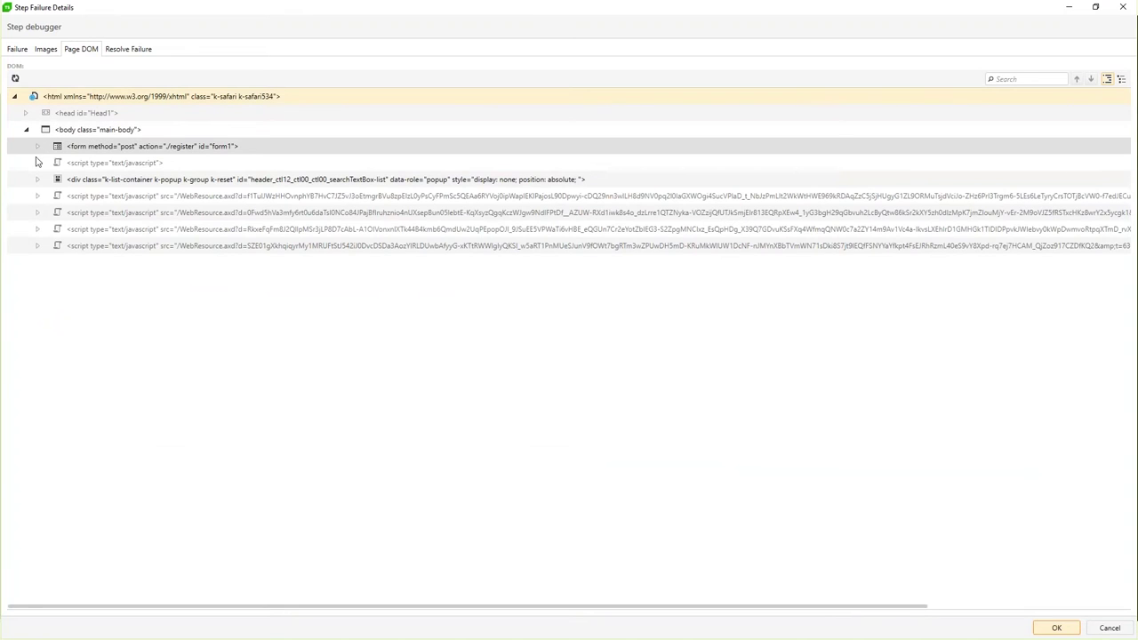
pyautogui.click(38, 146)
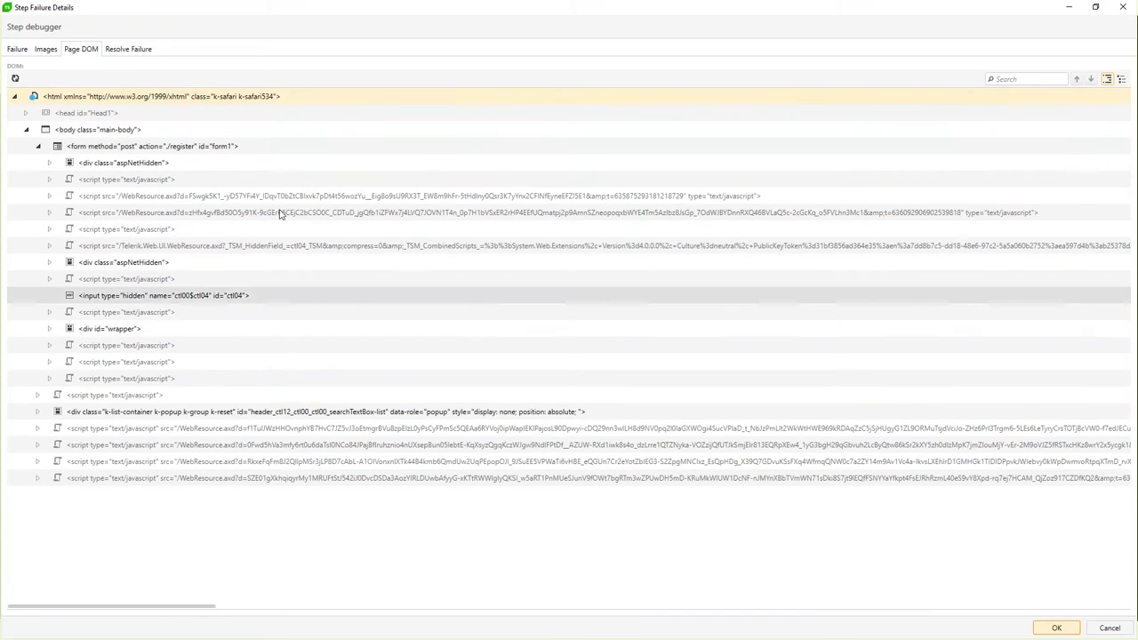
# Step: Review Resolve Failure: keep TextContent and Contains, check the expected sentence, return to Failure
pyautogui.click(134, 50)
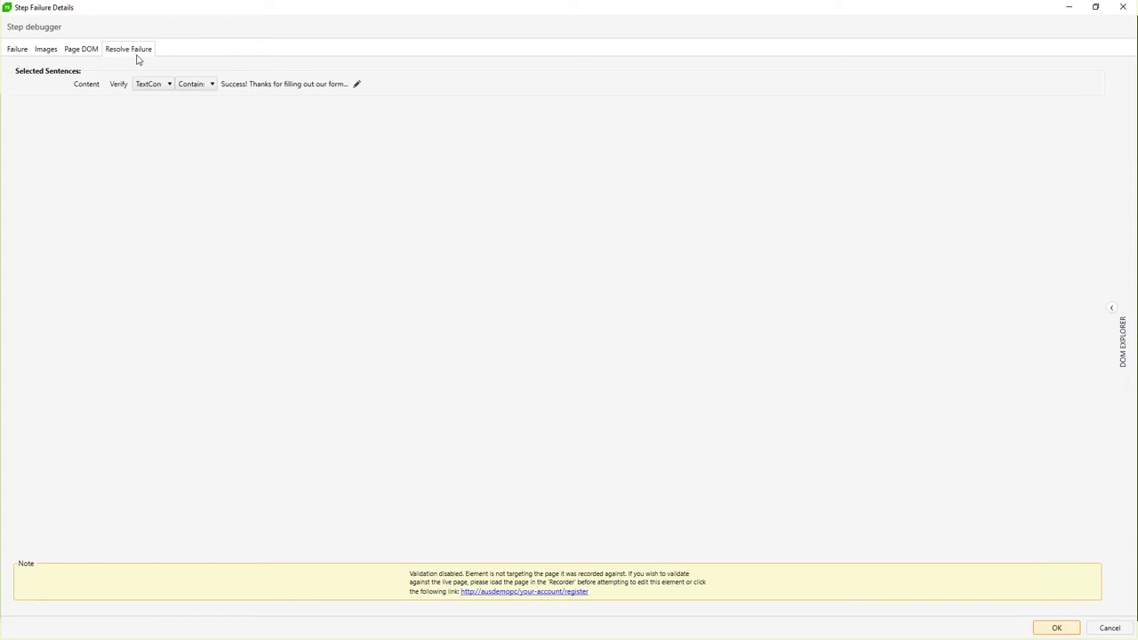
pyautogui.click(169, 85)
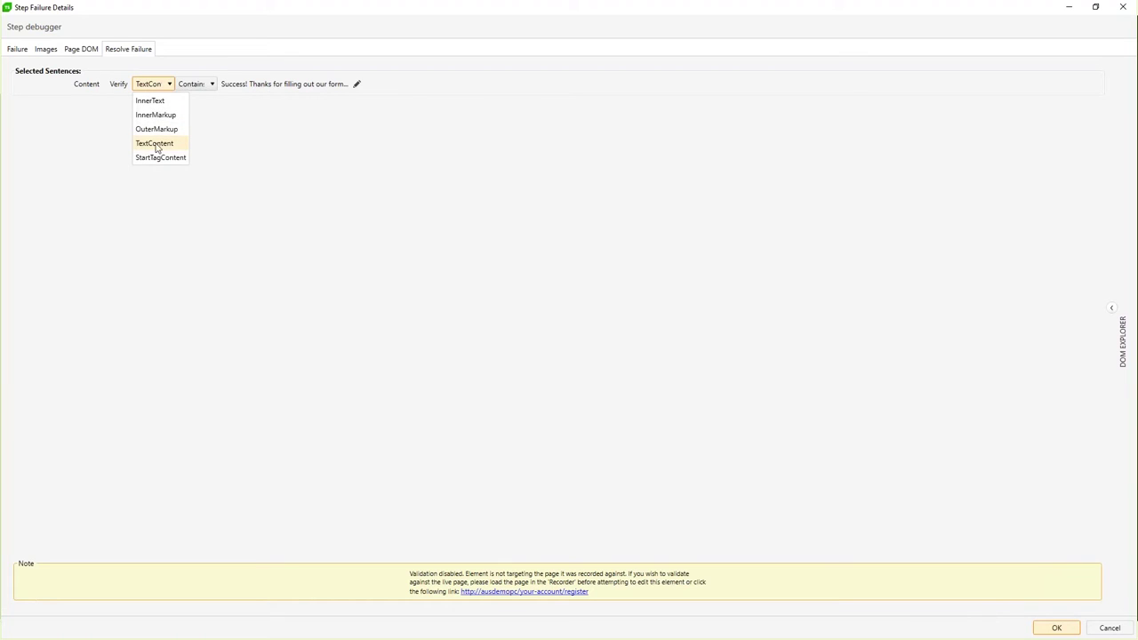
pyautogui.click(214, 89)
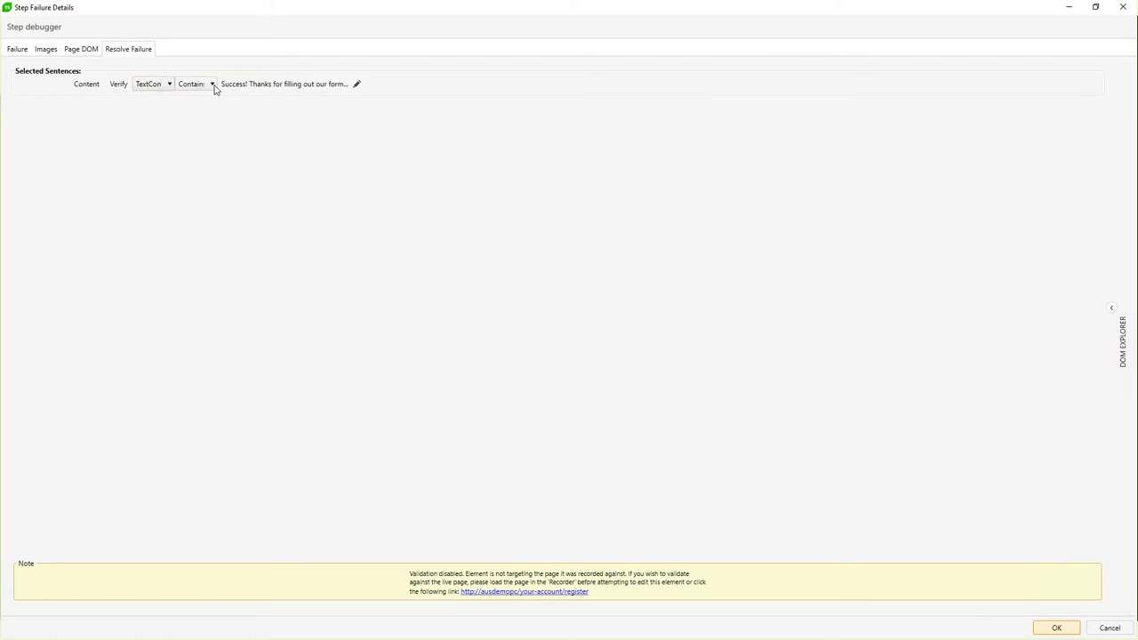
pyautogui.click(213, 86)
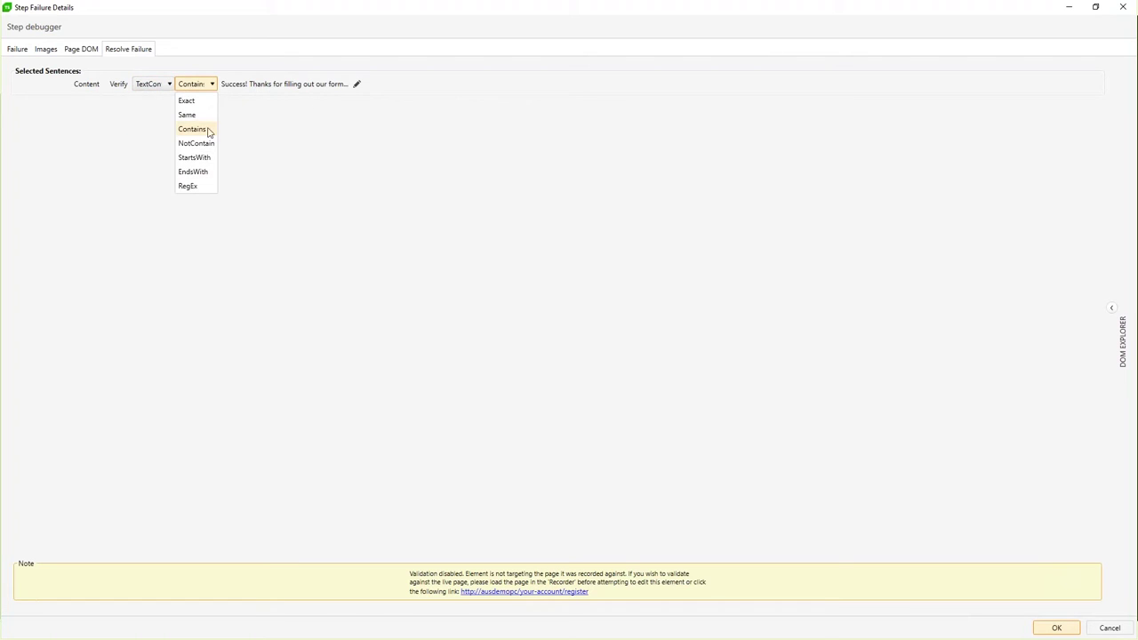
pyautogui.click(340, 85)
pyautogui.click(357, 84)
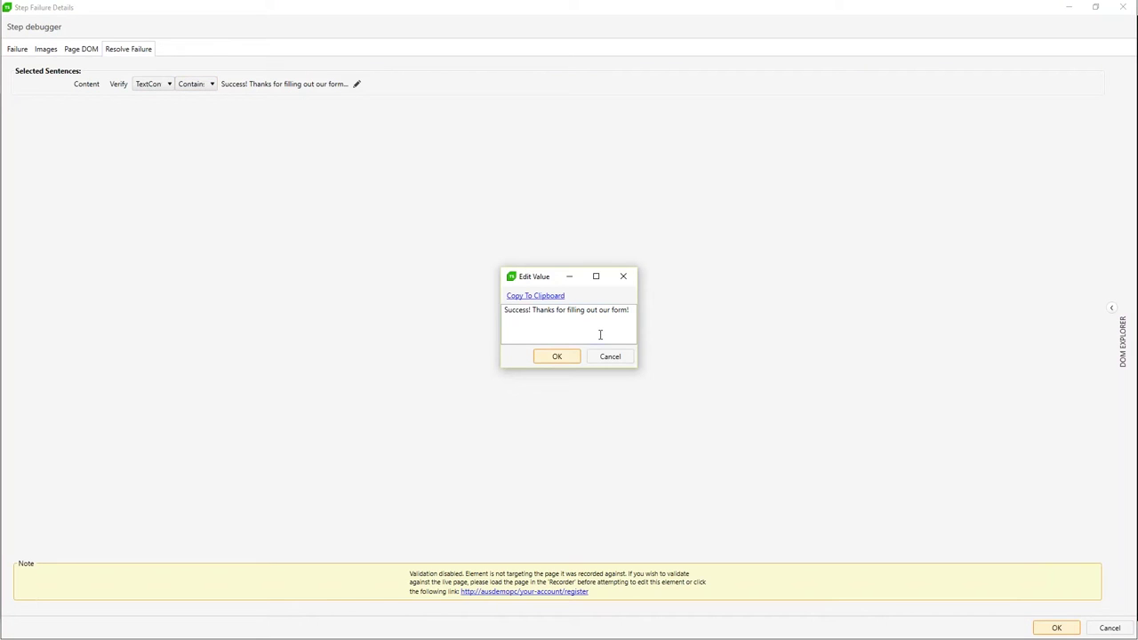
pyautogui.click(612, 361)
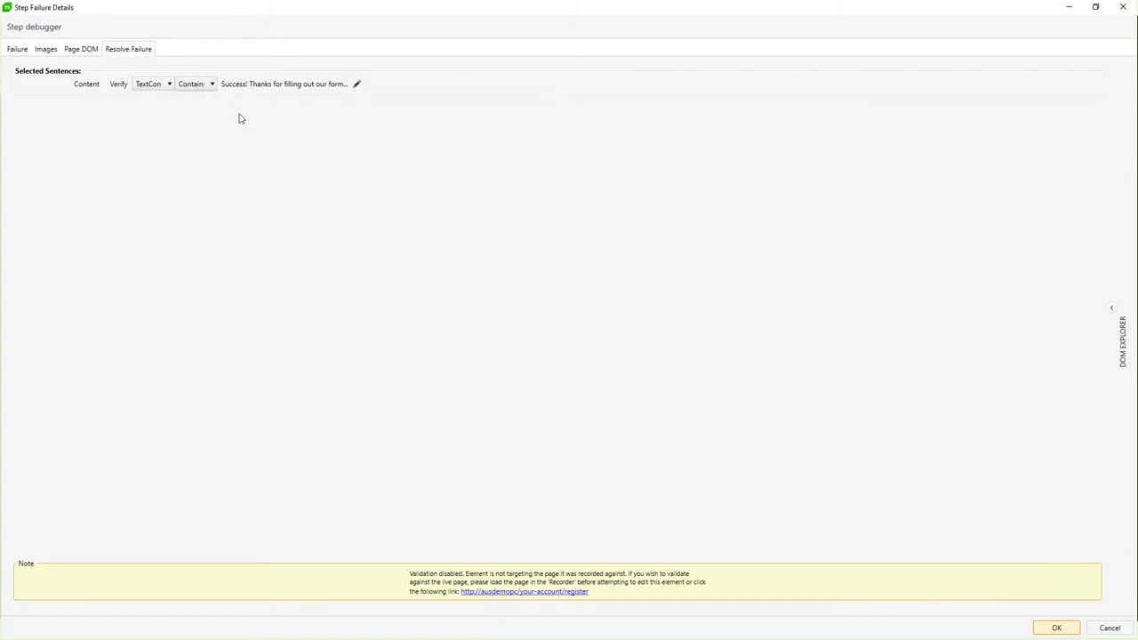
pyautogui.click(20, 50)
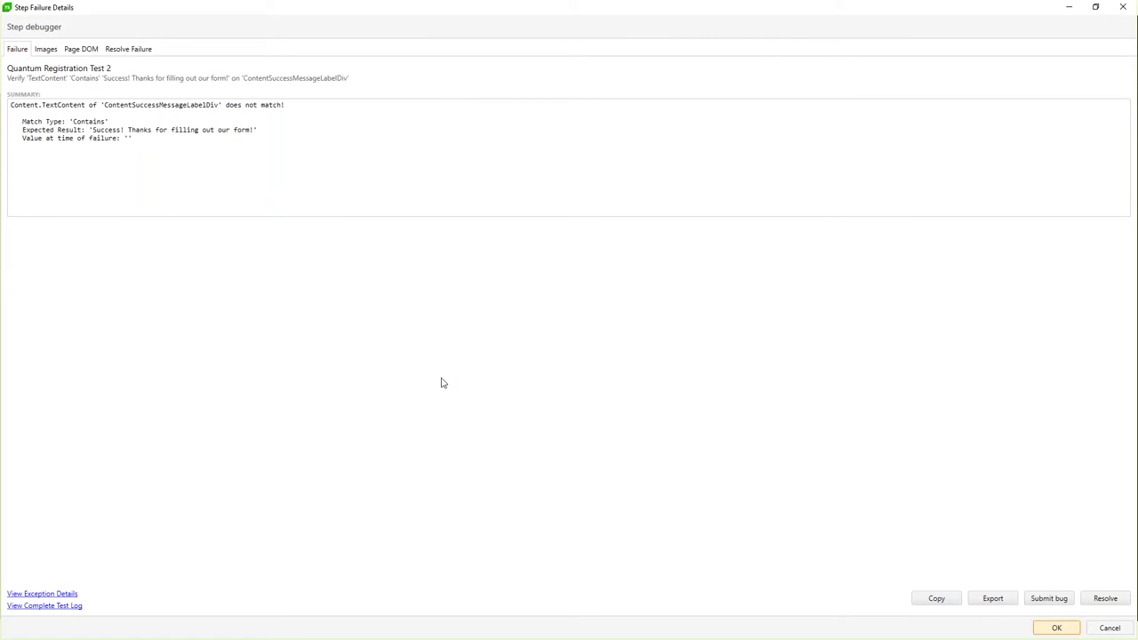
# Step: Review the complete test log and the exception details of the failure
pyautogui.click(51, 607)
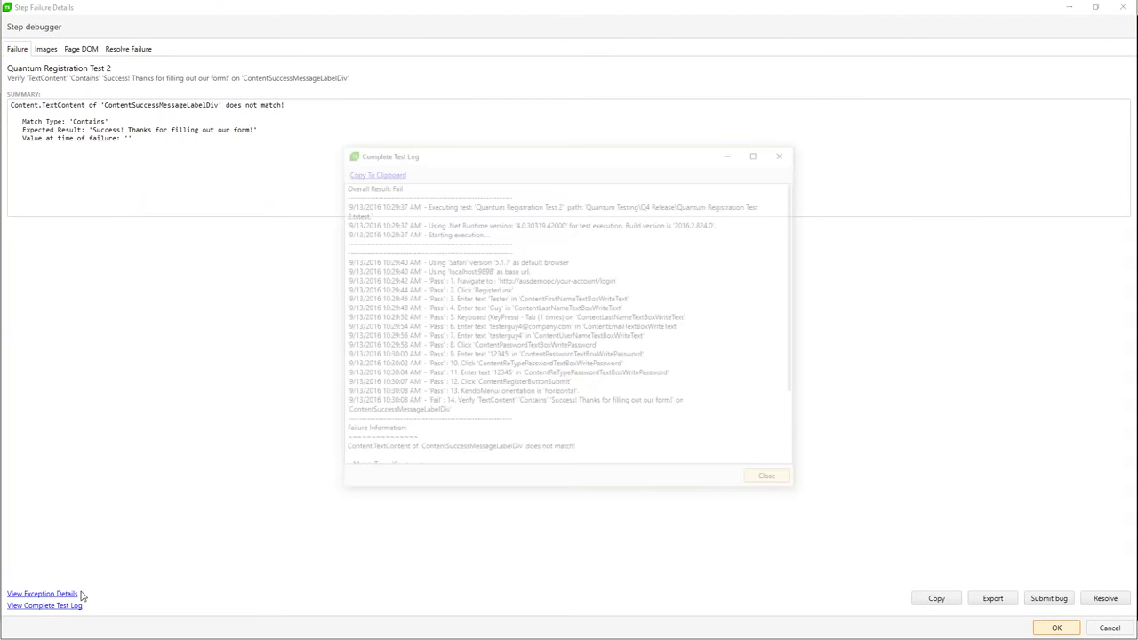
pyautogui.scroll(-4, 613, 424)
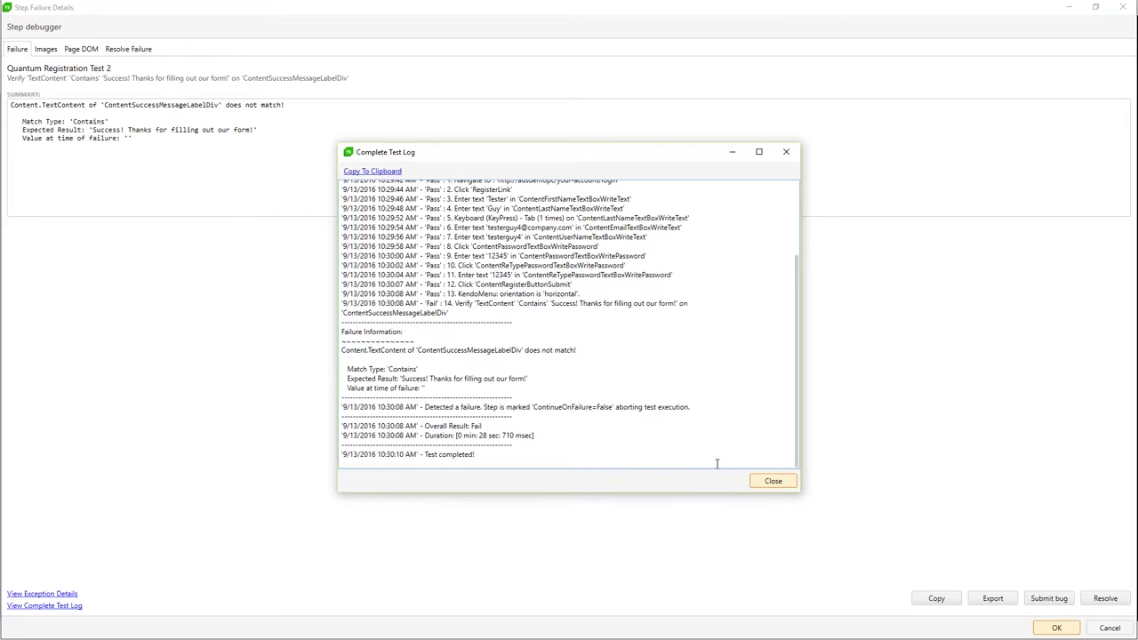
pyautogui.click(764, 481)
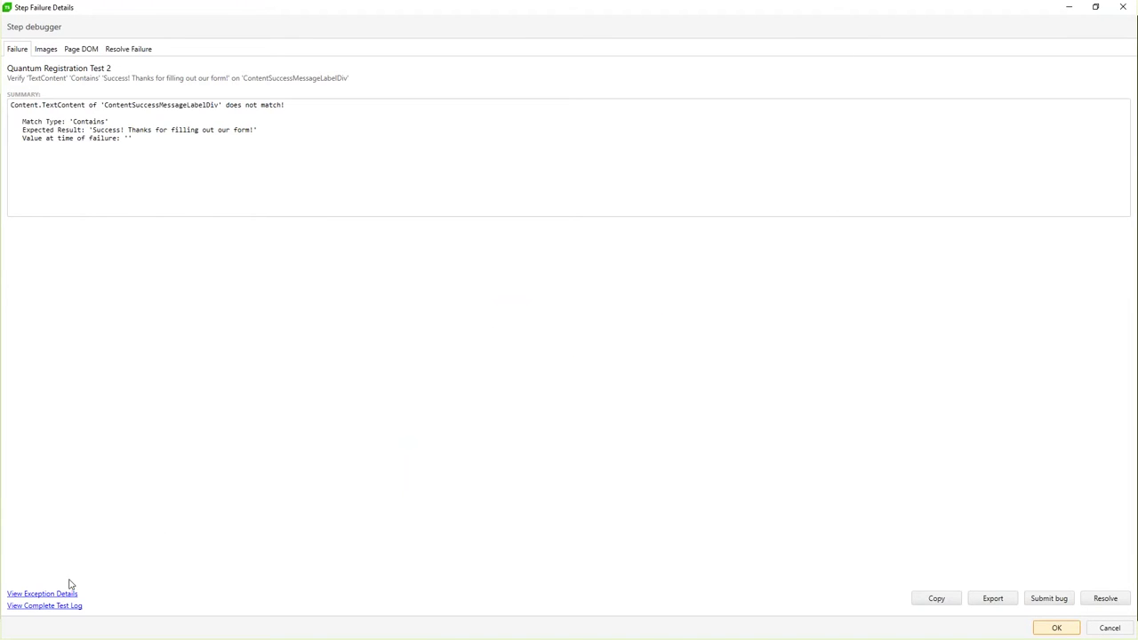
pyautogui.click(42, 593)
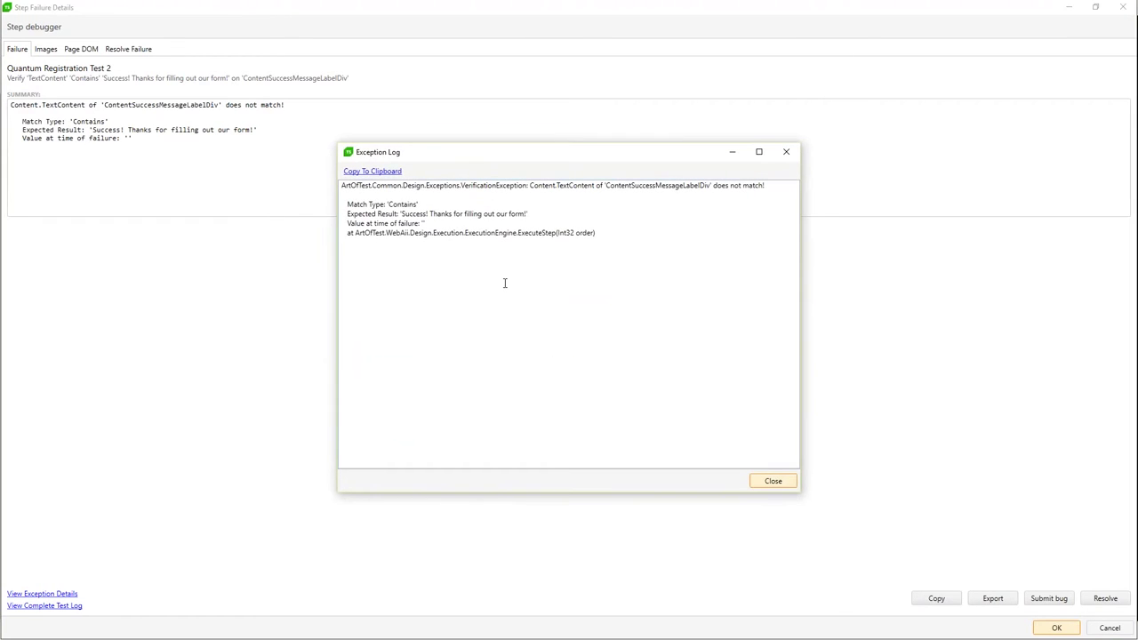
pyautogui.click(786, 152)
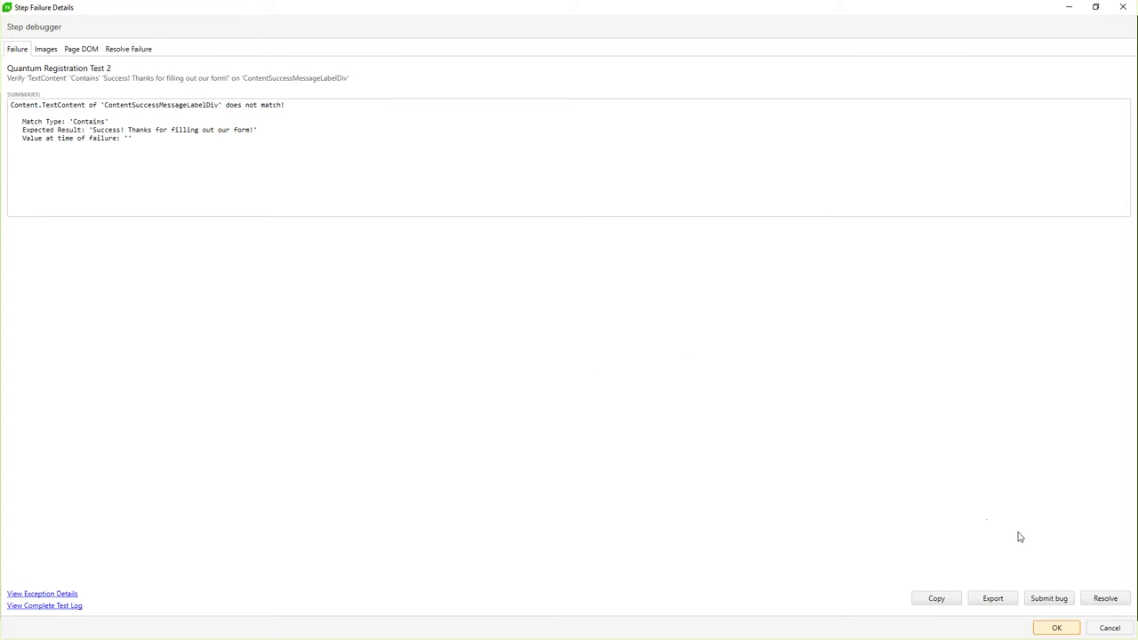
# Step: Copy the failure summary and submit a bug to Team Foundation Server
pyautogui.click(940, 594)
pyautogui.click(1051, 599)
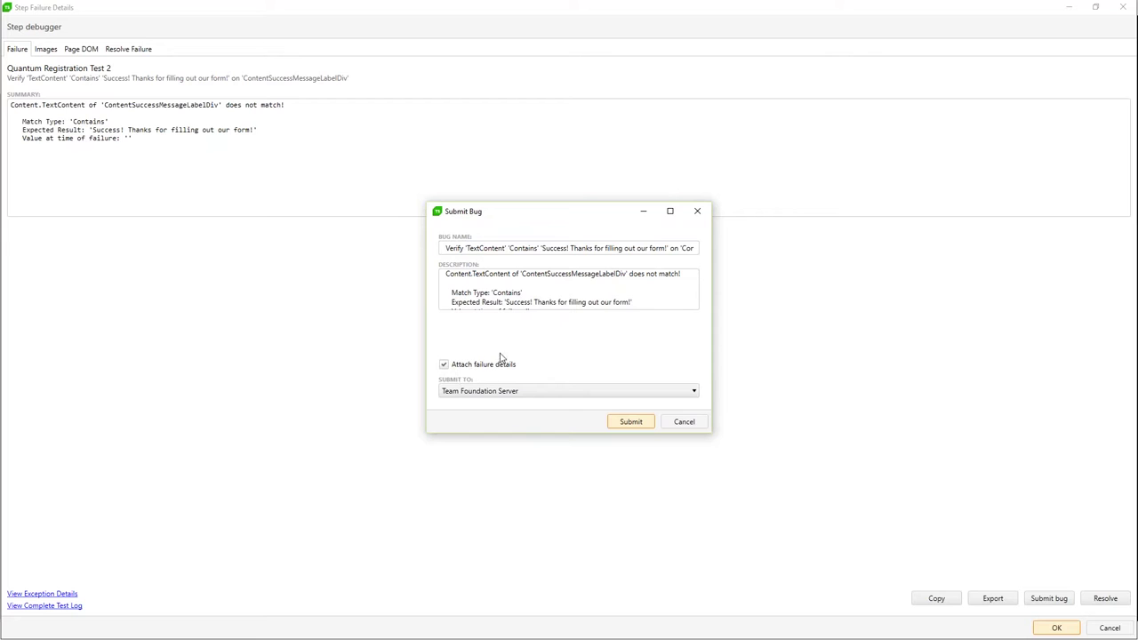
pyautogui.click(628, 422)
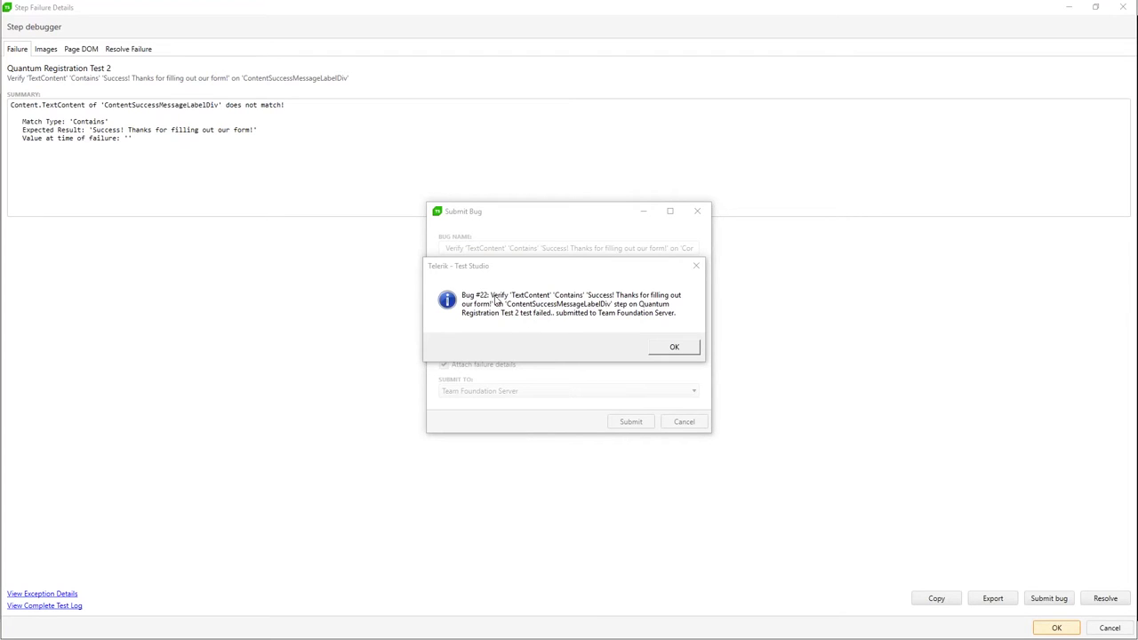
pyautogui.click(673, 349)
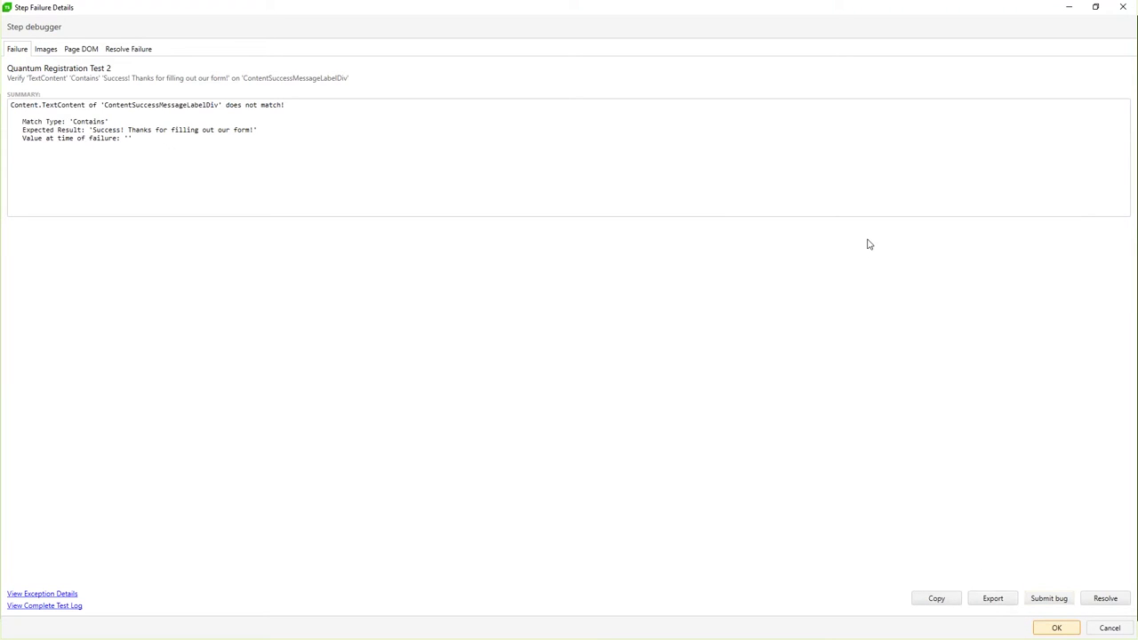
pyautogui.click(1112, 12)
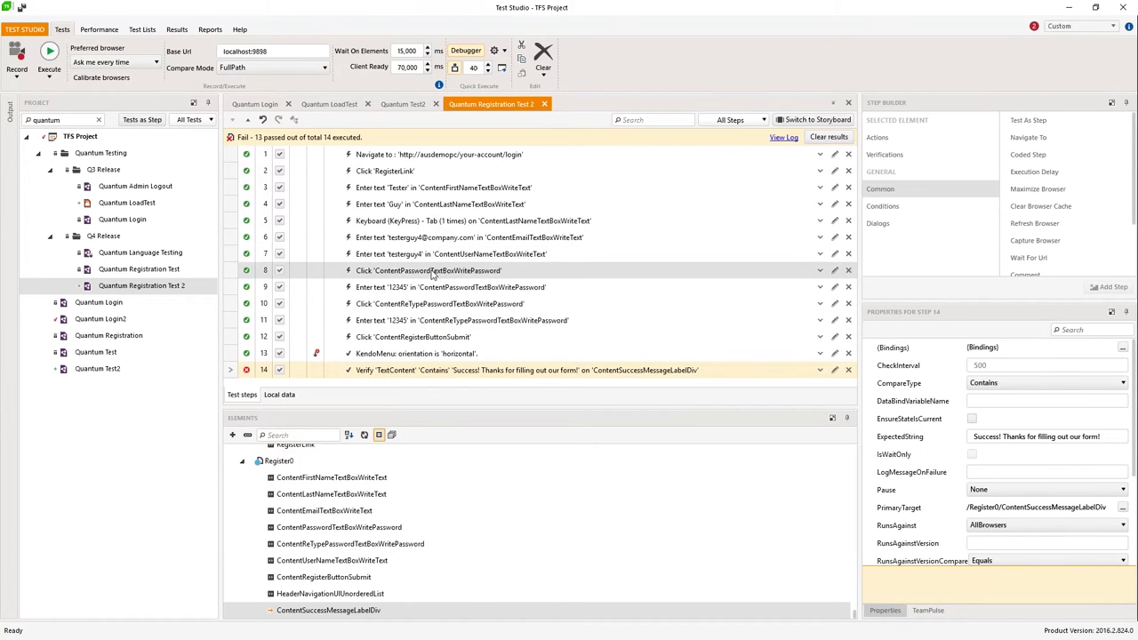
# Step: Change the trailing 4 to 5 in step 6's e-mail and step 7's username
pyautogui.doubleClick(458, 240)
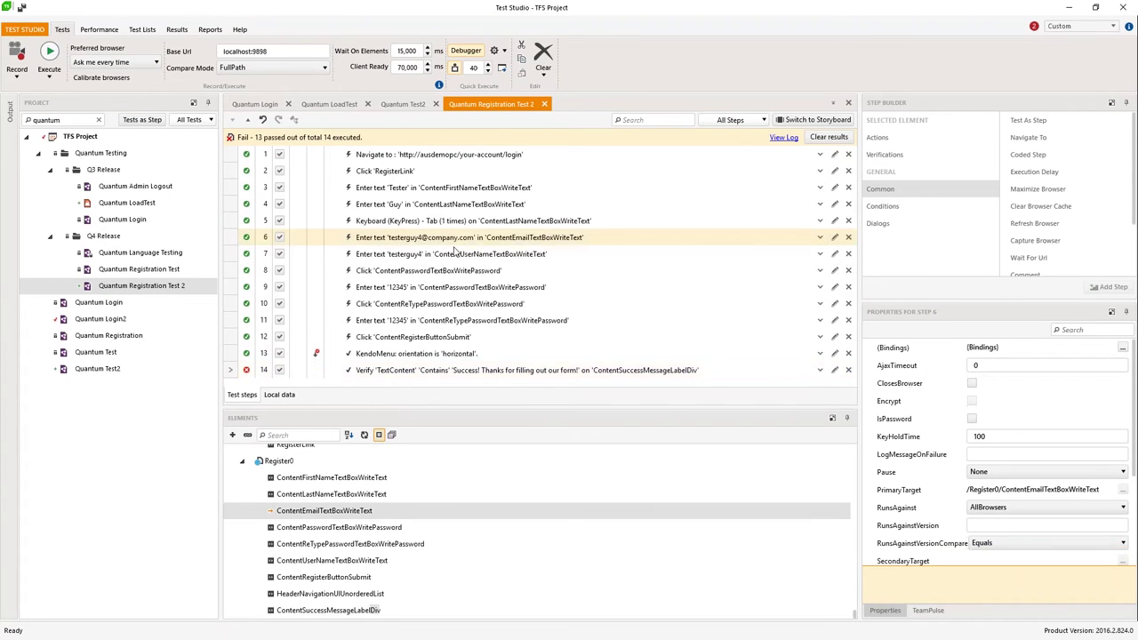
pyautogui.click(388, 255)
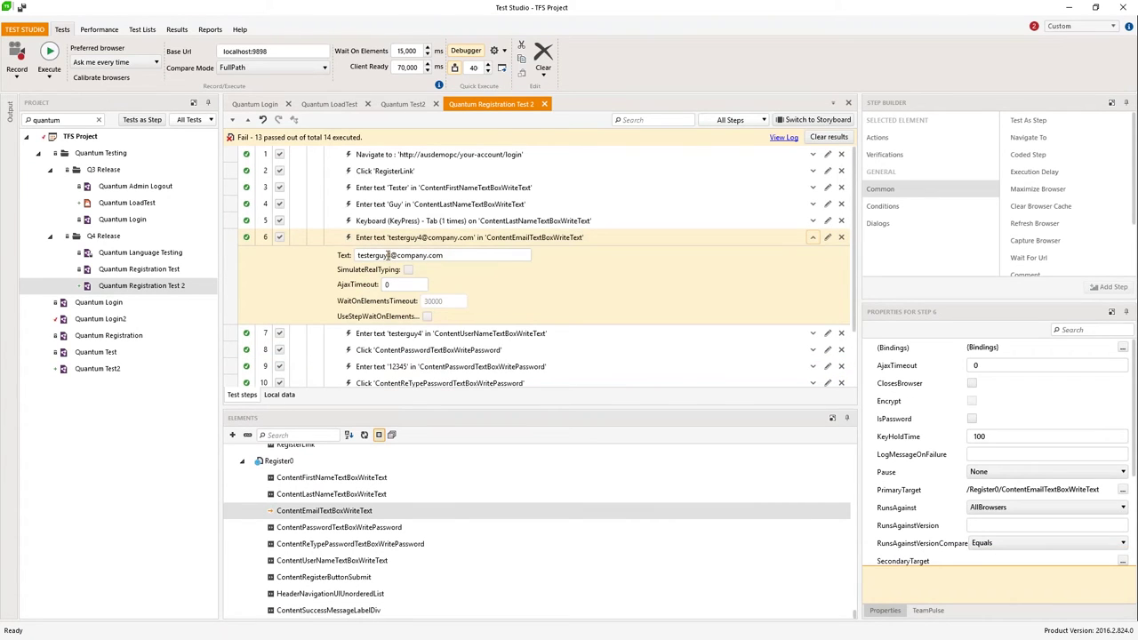
pyautogui.press('BackSpace')
pyautogui.write('5')
pyautogui.doubleClick(433, 243)
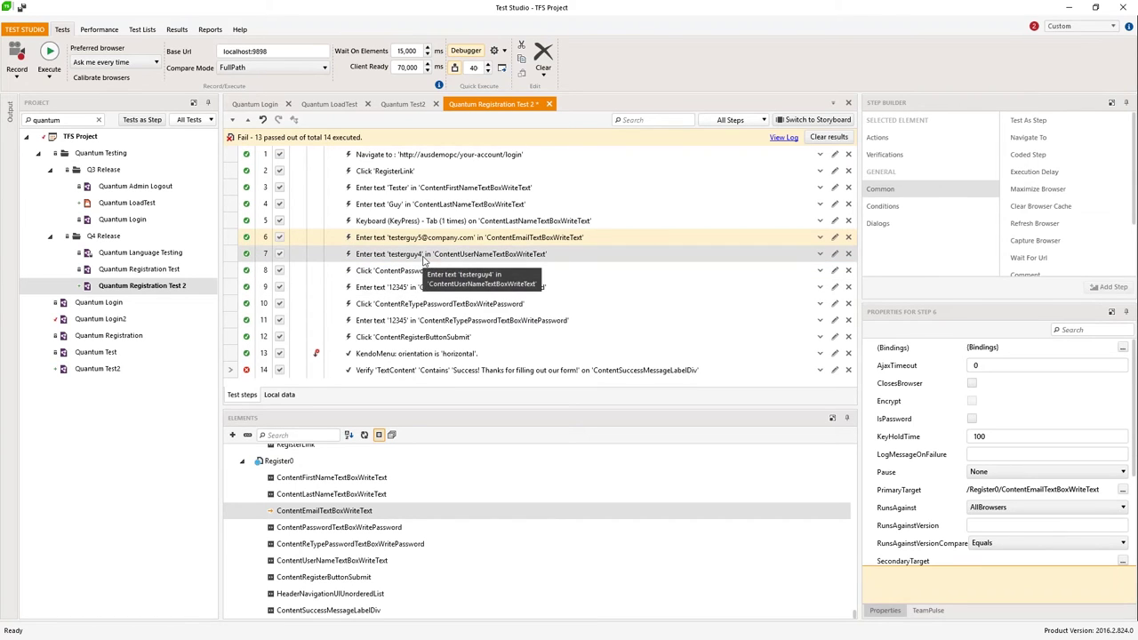
pyautogui.doubleClick(427, 255)
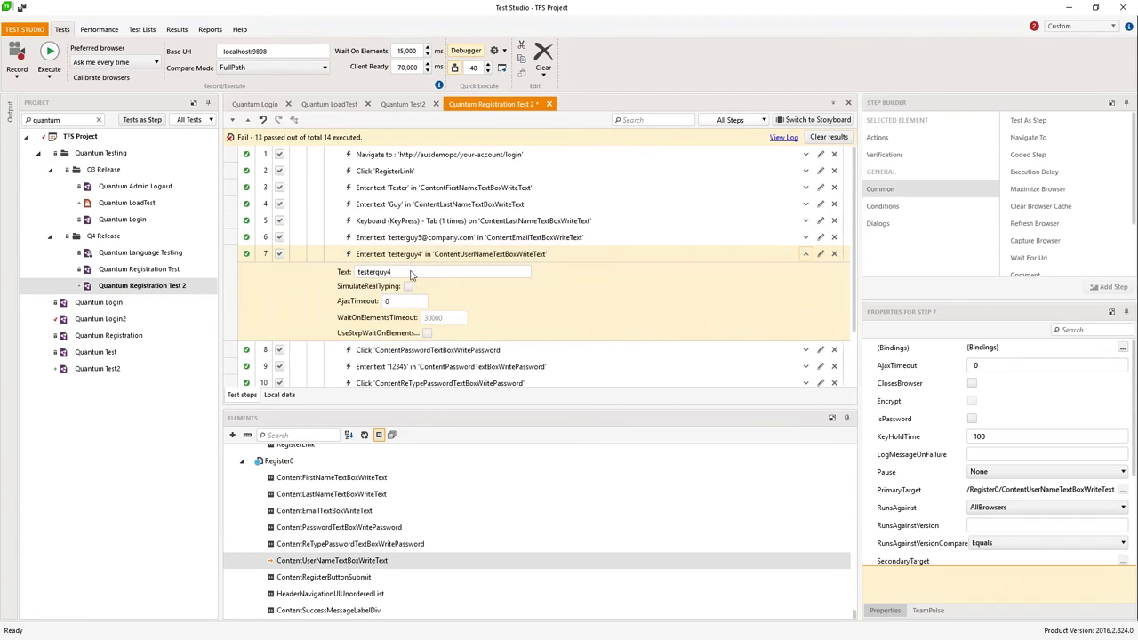
pyautogui.press('BackSpace')
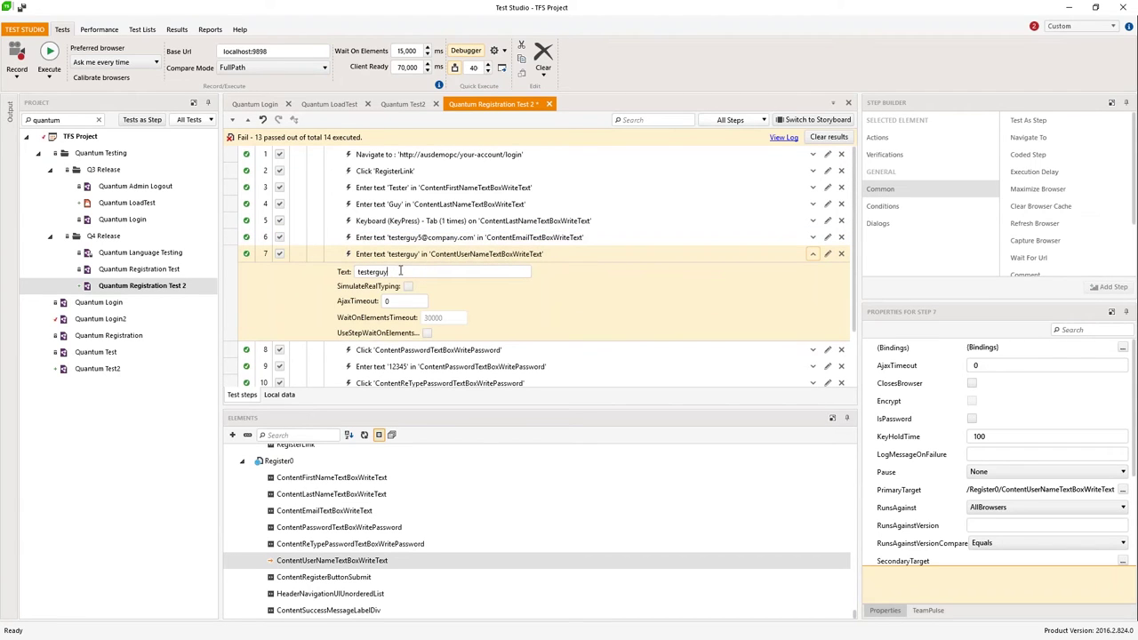
pyautogui.write('5')
pyautogui.doubleClick(429, 256)
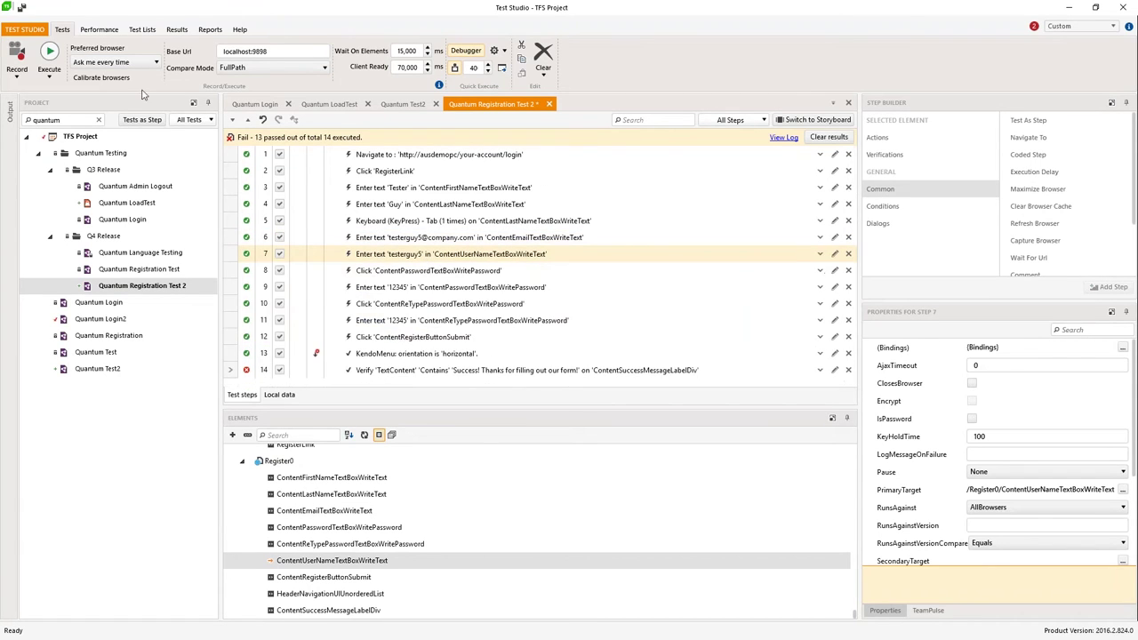
# Step: Save the test and start a run, picking the executing browser
pyautogui.click(50, 50)
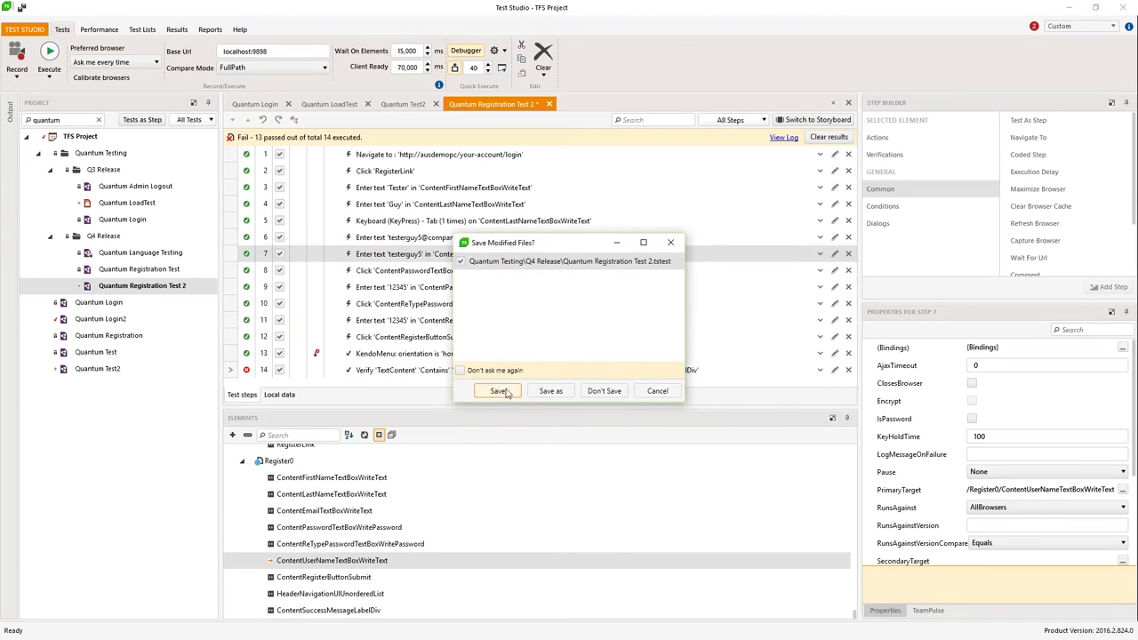
pyautogui.click(503, 392)
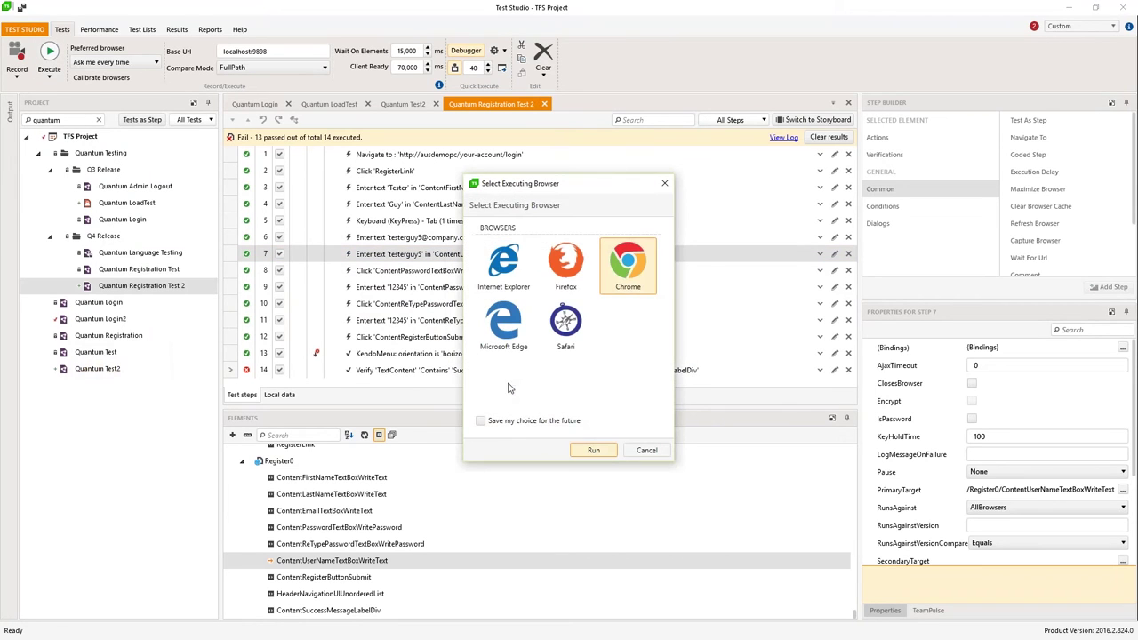
pyautogui.click(565, 331)
# Step: Run Quantum Registration Test 2 in the chosen browser until all 14 steps pass
pyautogui.click(592, 451)
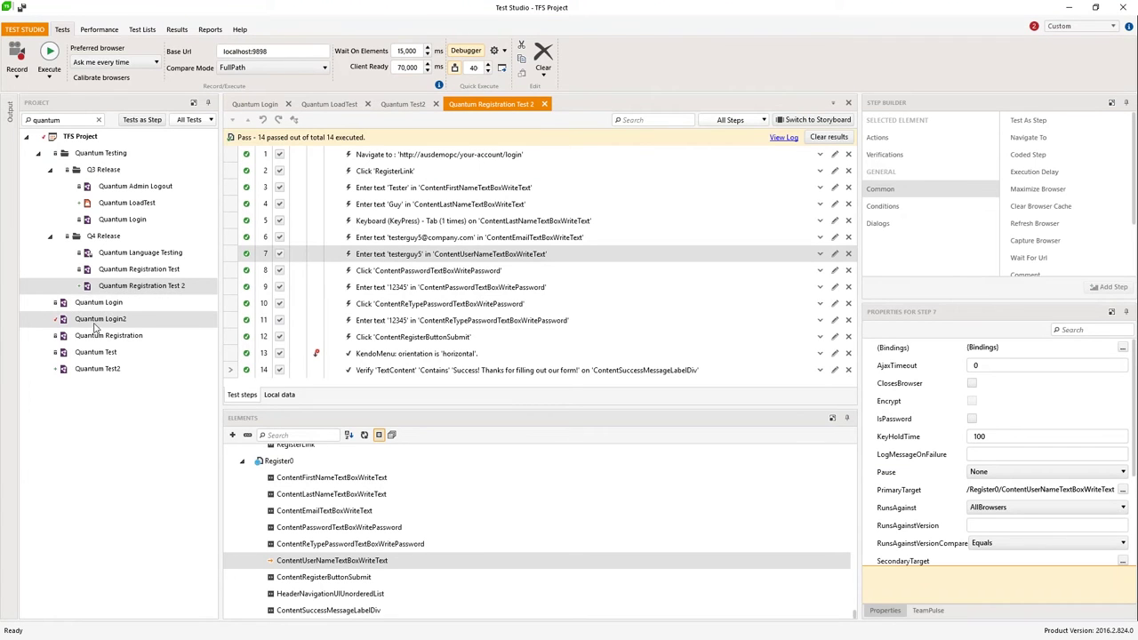
pyautogui.click(100, 319)
# Step: Open Quantum Login2 and tick Encrypt on step 4 so its password appears masked
pyautogui.doubleClick(101, 320)
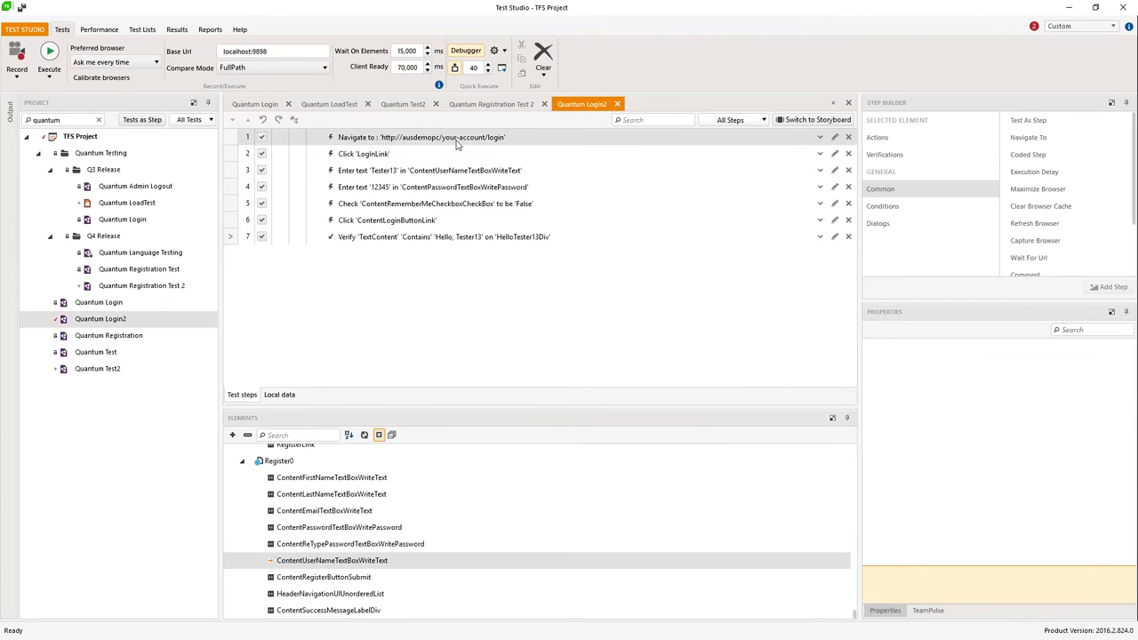
pyautogui.click(453, 196)
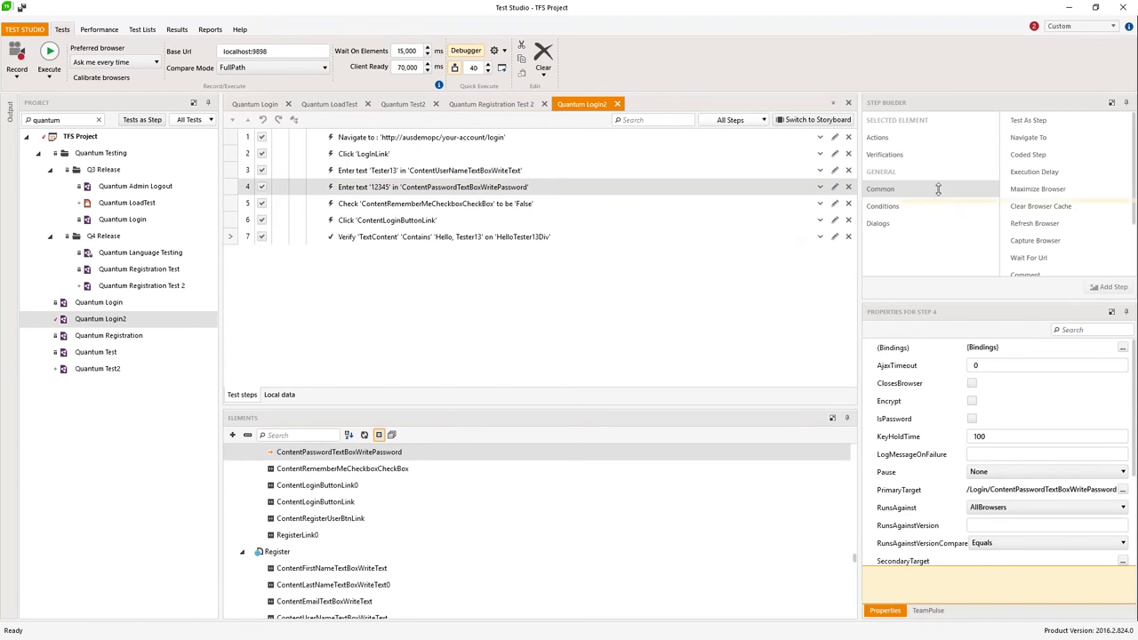
pyautogui.moveTo(938, 190); pyautogui.dragTo(938, 191)
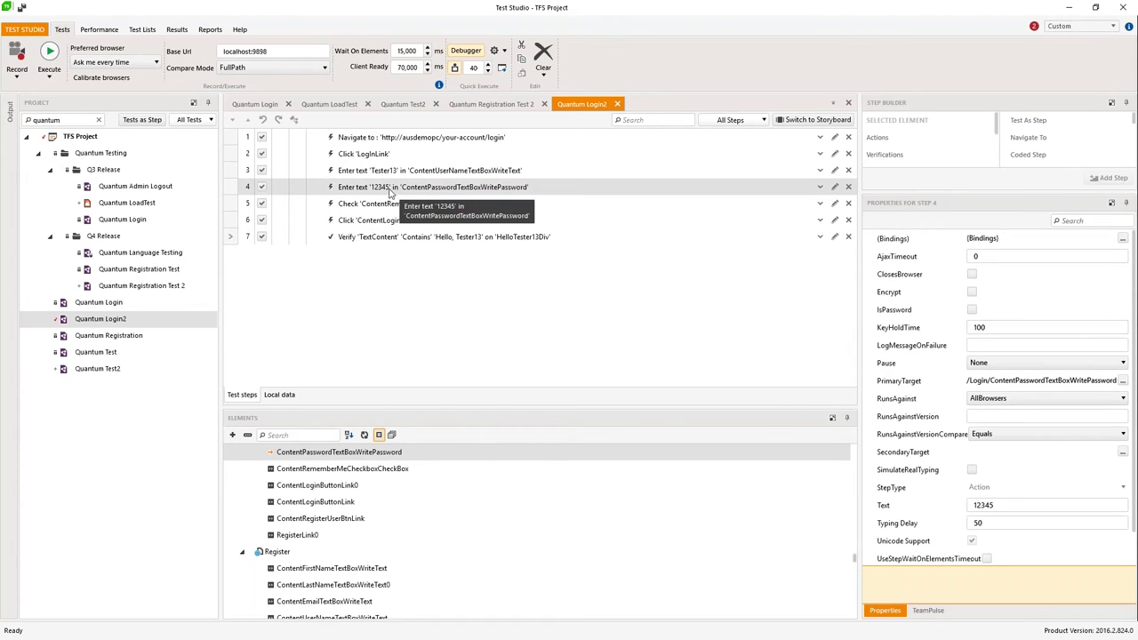
pyautogui.click(972, 294)
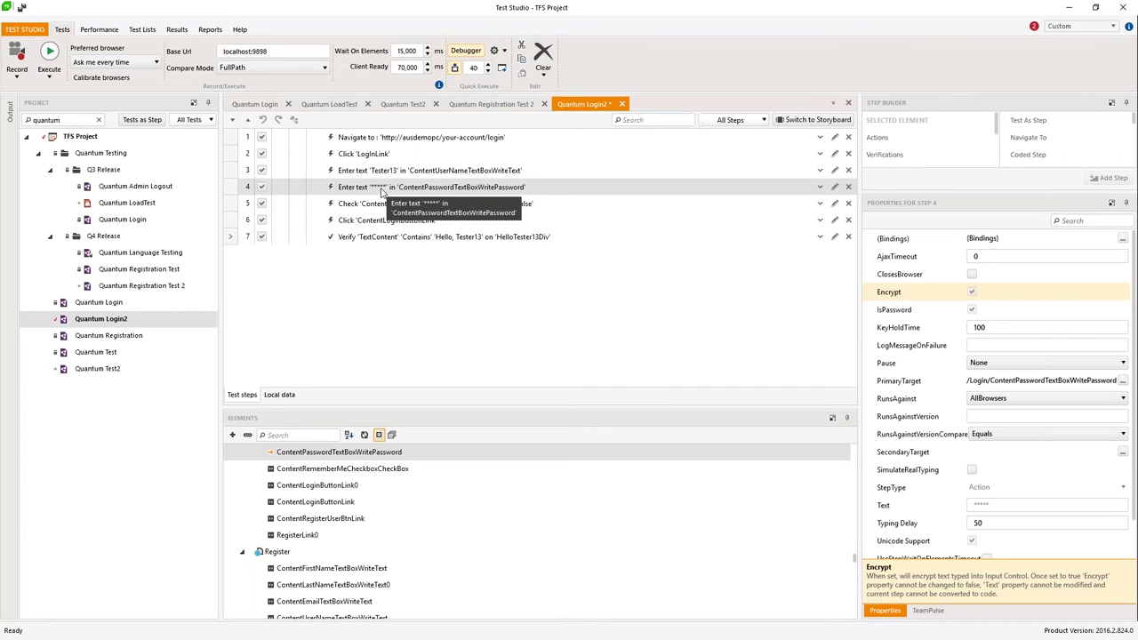
pyautogui.doubleClick(382, 189)
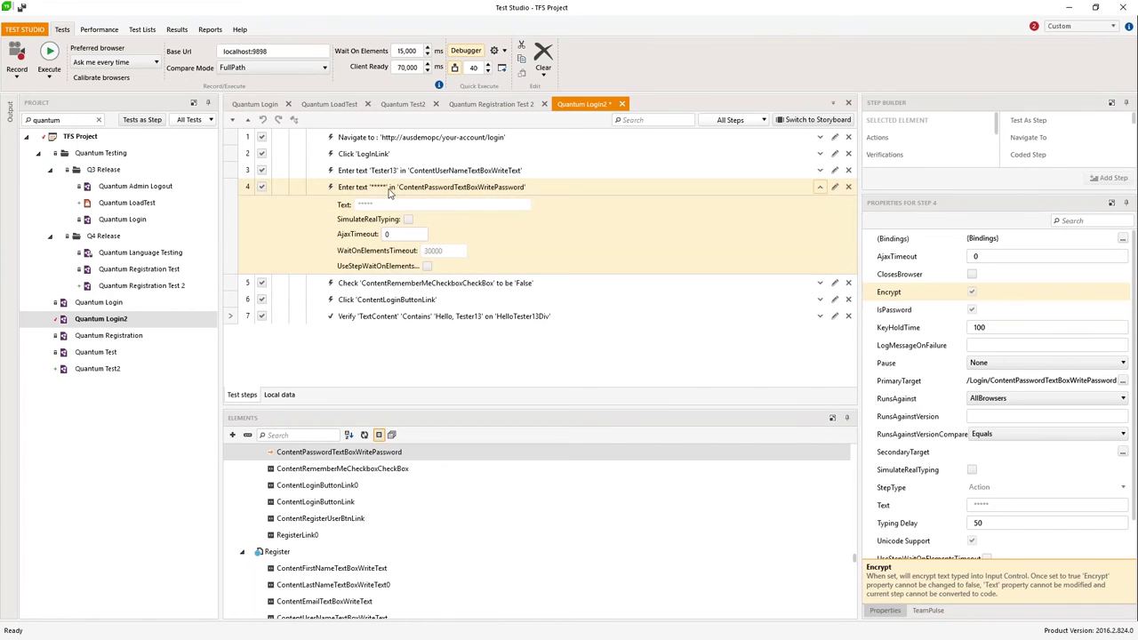
pyautogui.doubleClick(405, 188)
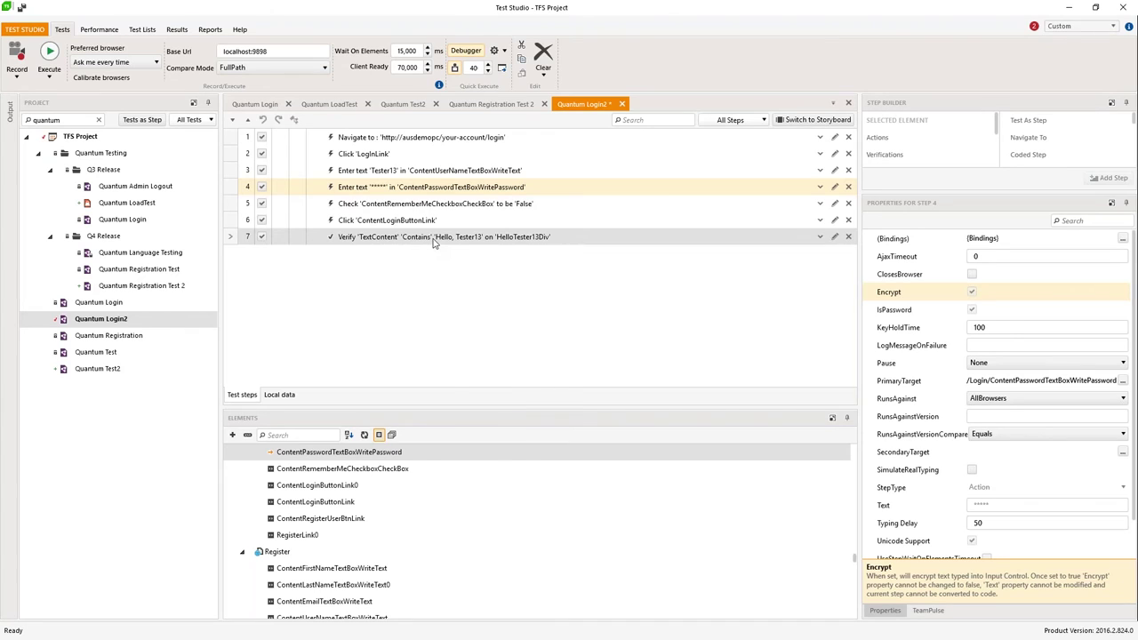
pyautogui.rightClick(433, 243)
pyautogui.click(338, 292)
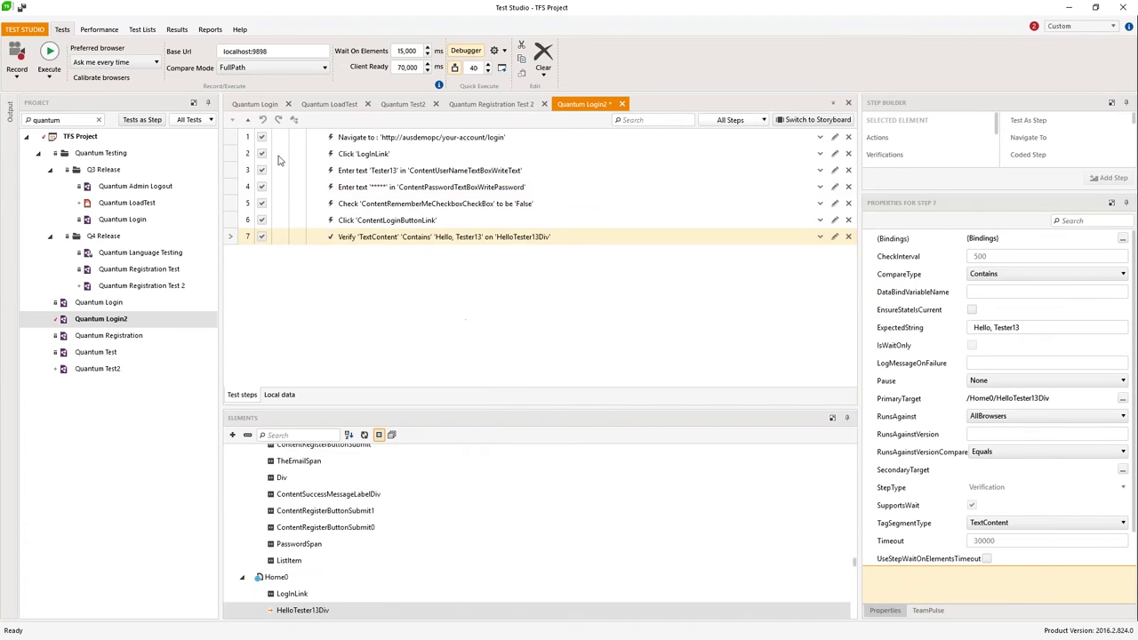
# Step: Execute Quantum Login2 in Microsoft Edge, saving the modified test first
pyautogui.click(51, 53)
pyautogui.click(496, 389)
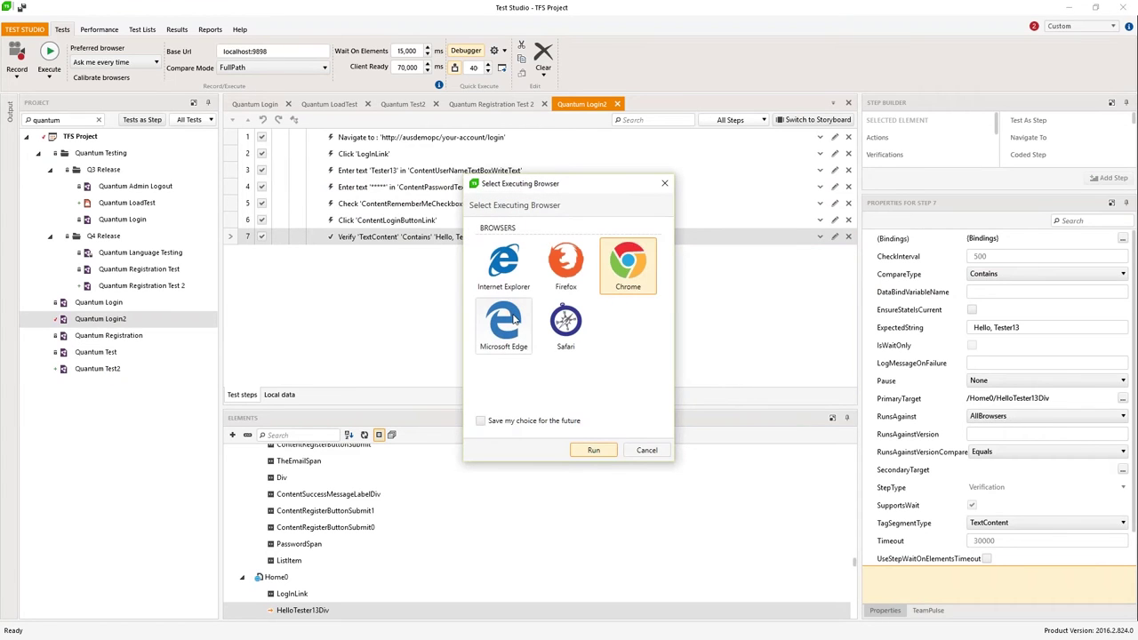
pyautogui.click(514, 320)
pyautogui.click(595, 450)
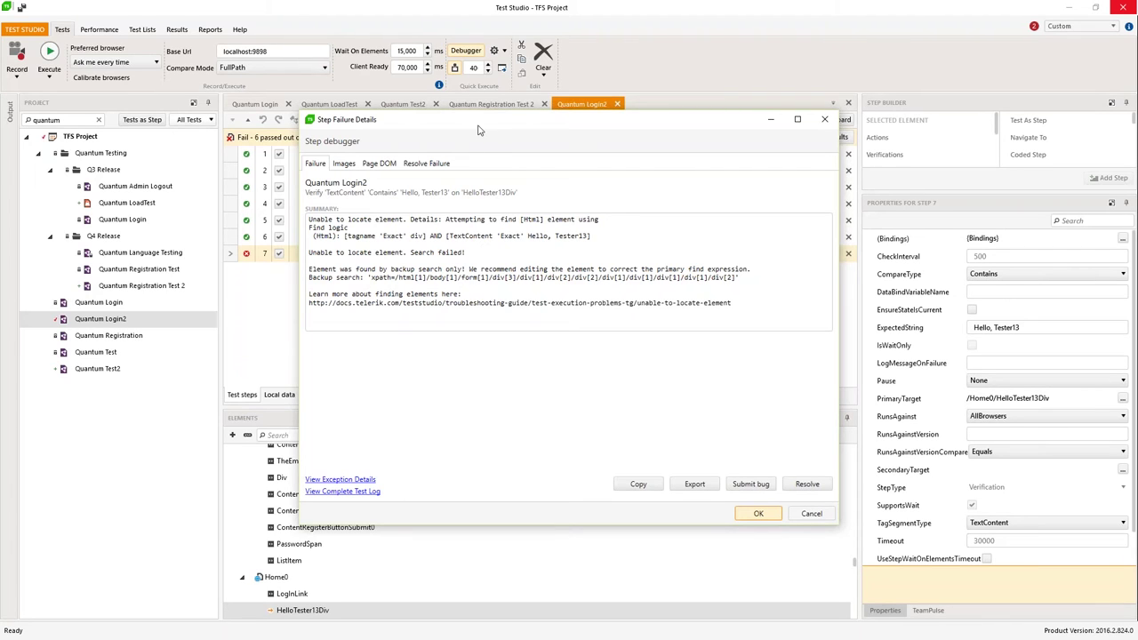
# Step: Move the failure details aside and review the Resolve Failure suggestions
pyautogui.moveTo(484, 129); pyautogui.dragTo(760, 279)
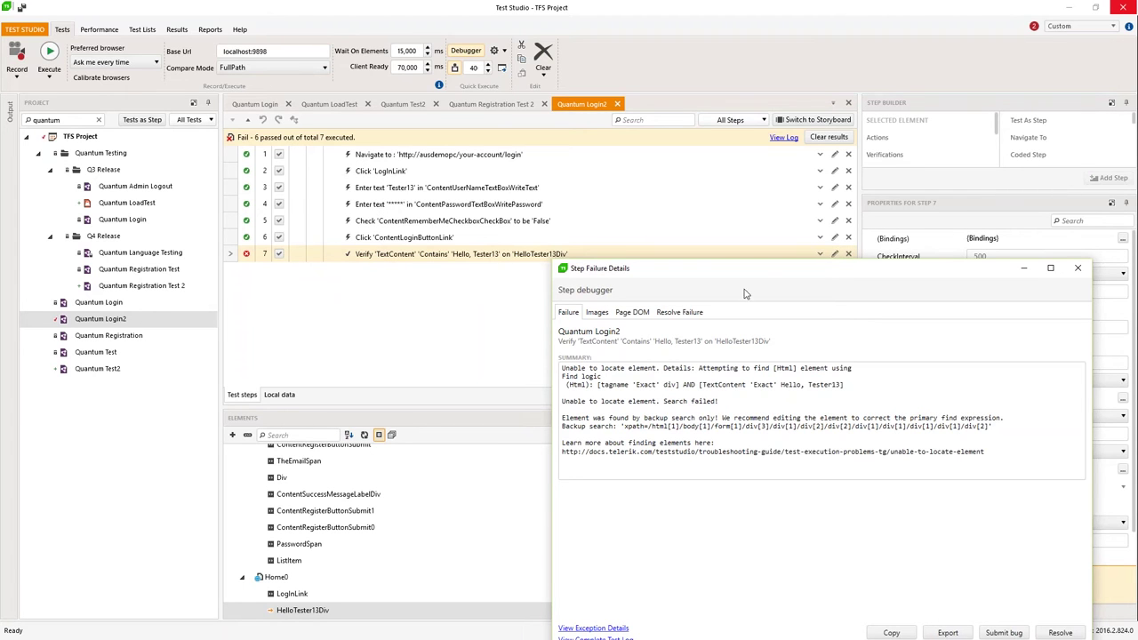
pyautogui.moveTo(745, 260); pyautogui.dragTo(544, 97)
pyautogui.click(475, 142)
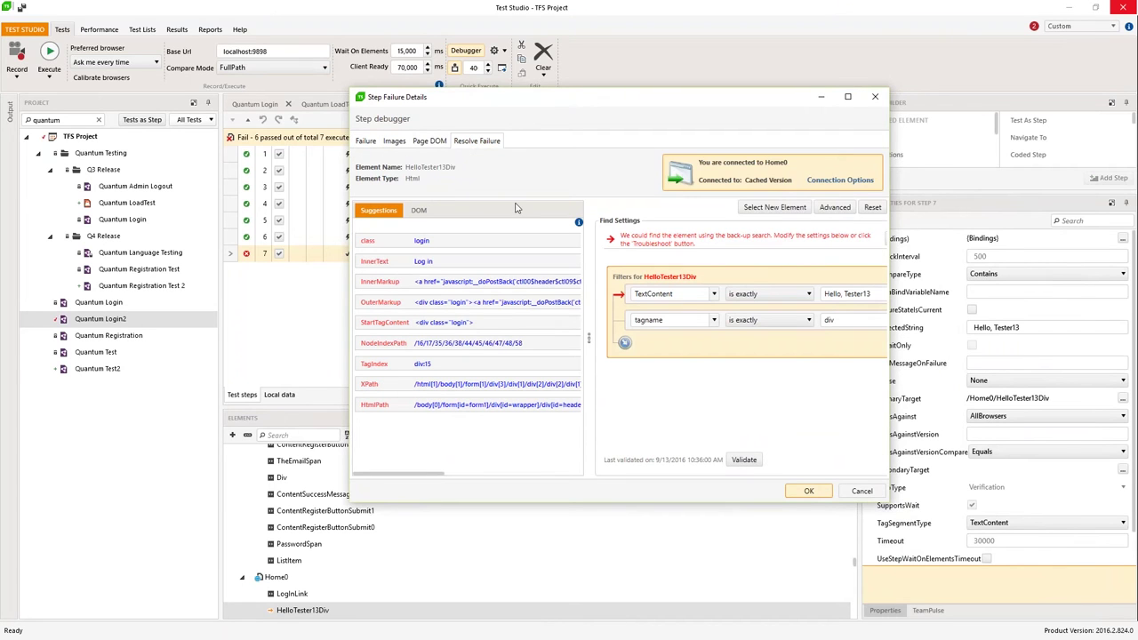
pyautogui.moveTo(590, 342); pyautogui.dragTo(526, 336)
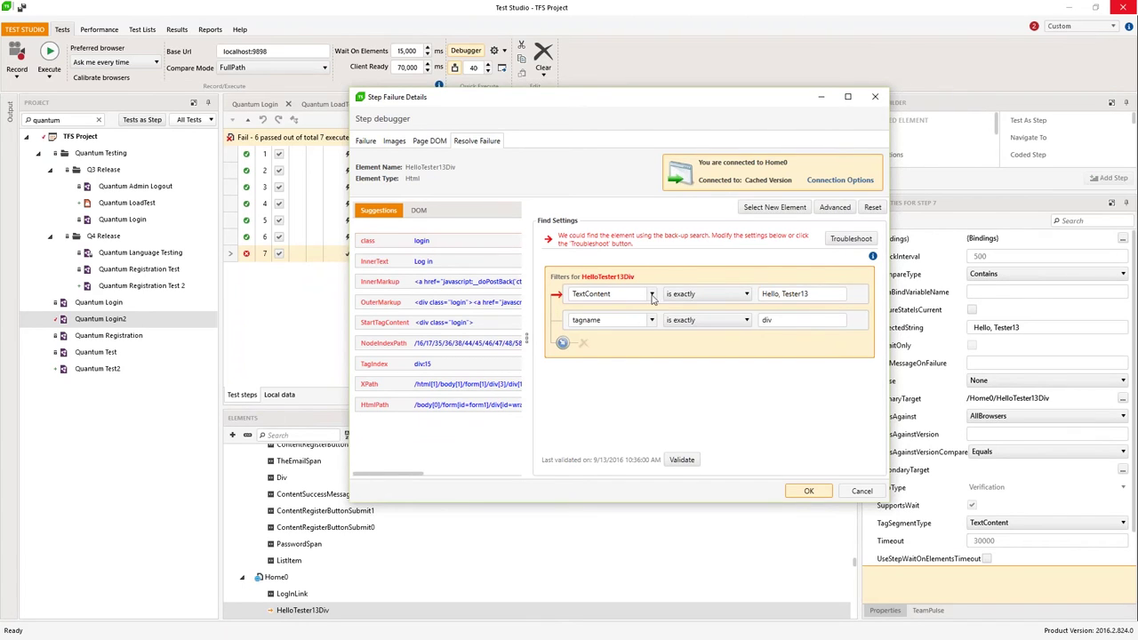
pyautogui.moveTo(786, 293)
pyautogui.click(447, 406)
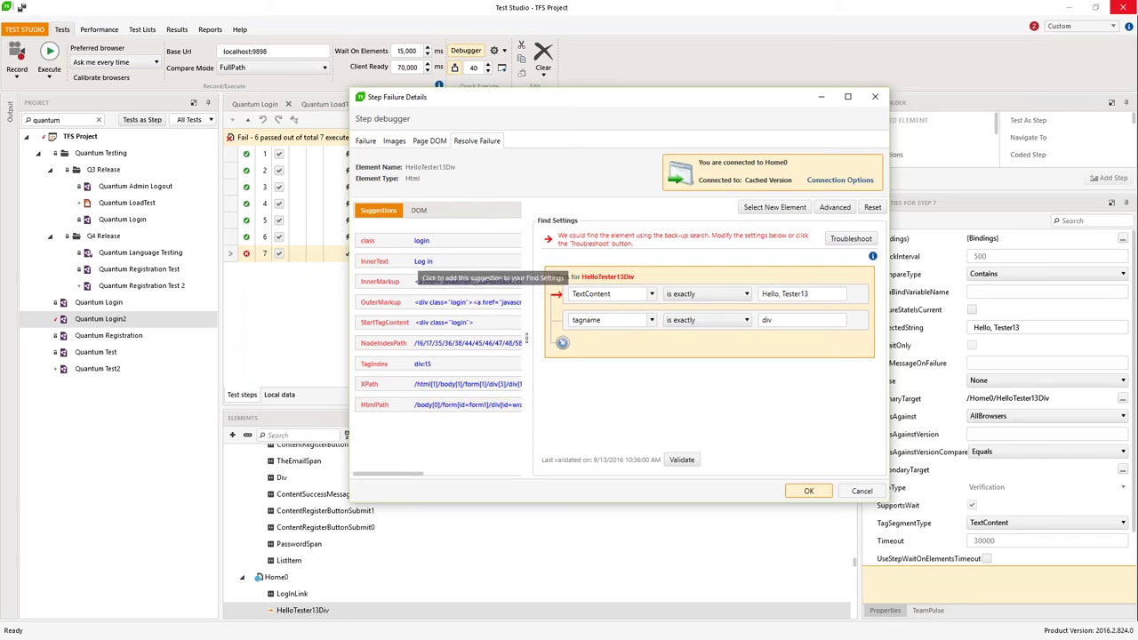
# Step: View the failure screenshots full screen, return to the summary, and close the details
pyautogui.click(394, 141)
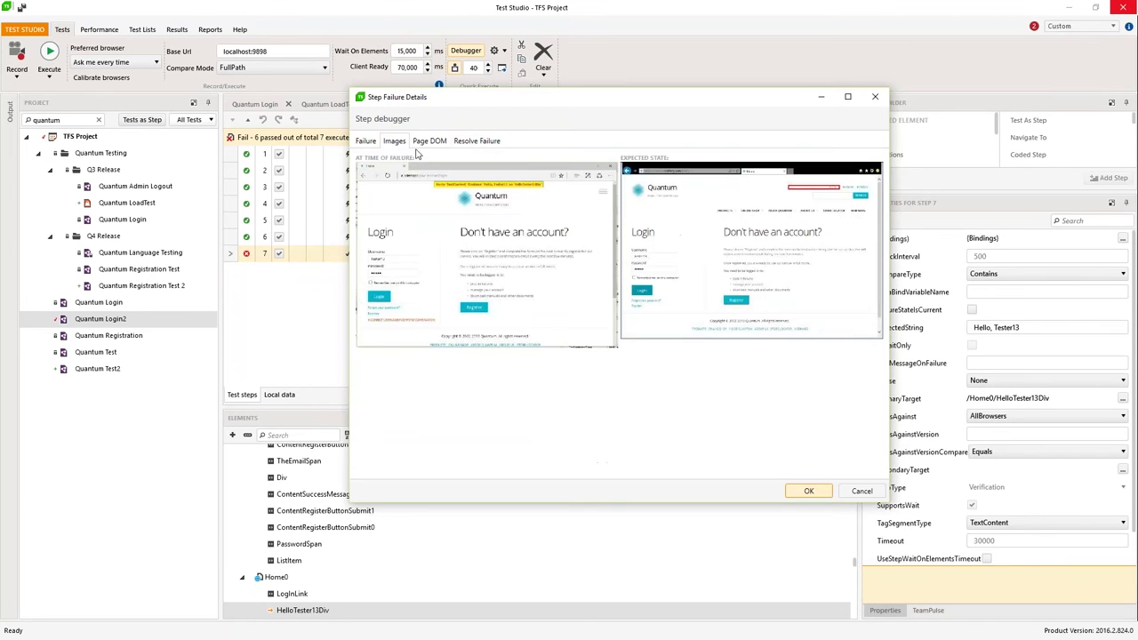
pyautogui.click(848, 96)
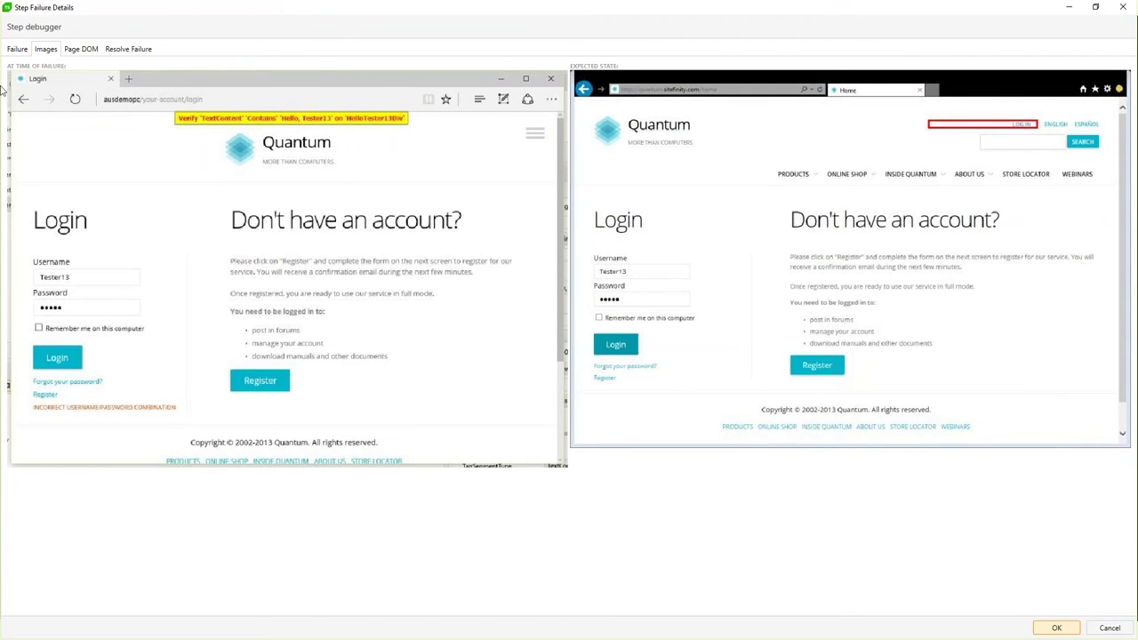
pyautogui.click(17, 49)
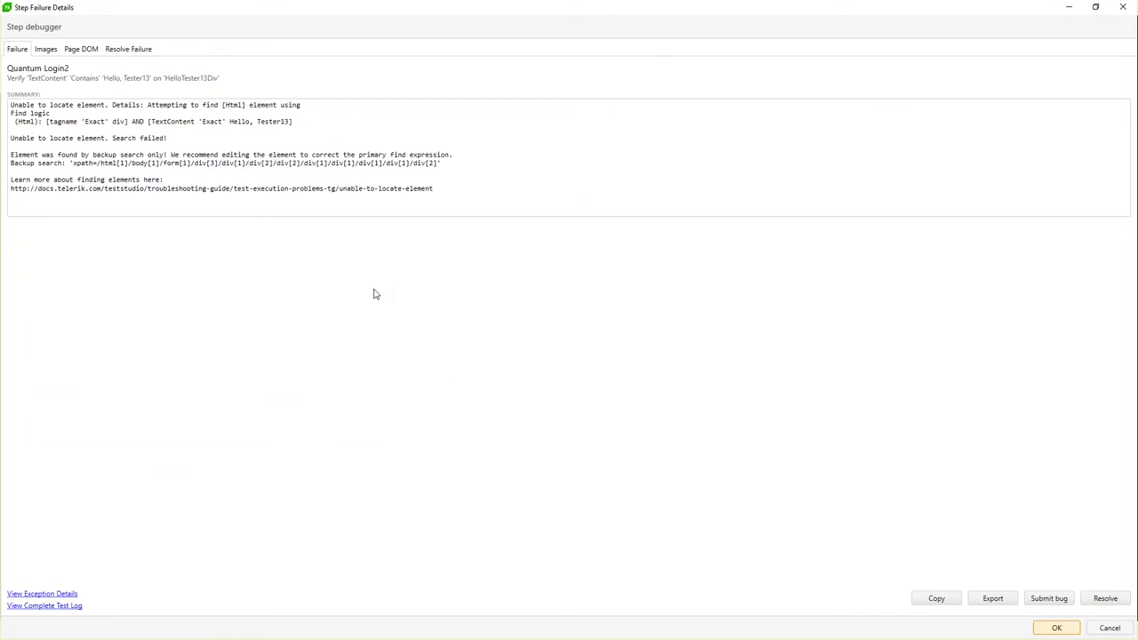
pyautogui.click(1123, 7)
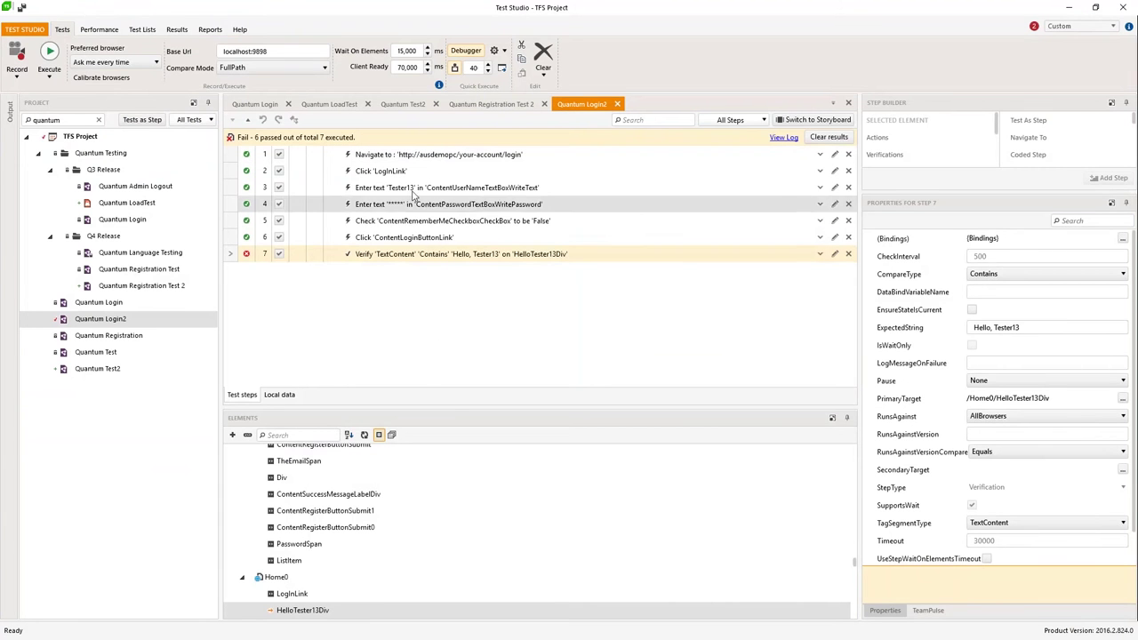
# Step: Change step 3's username to the newly registered test user and save Quantum Login2
pyautogui.click(413, 189)
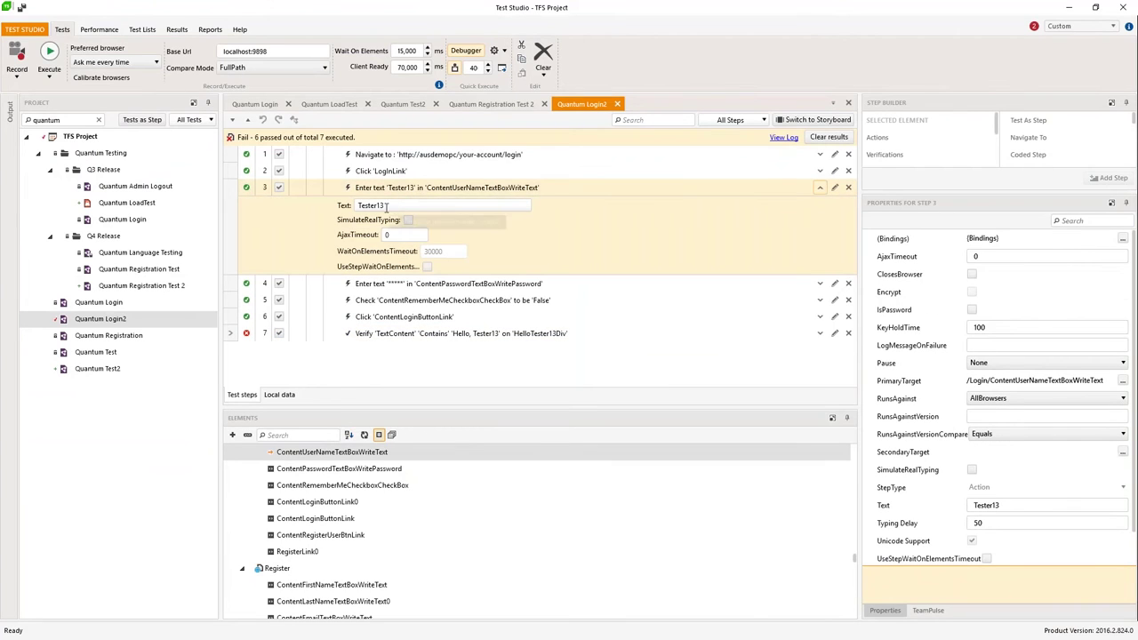
pyautogui.write('Guy4')
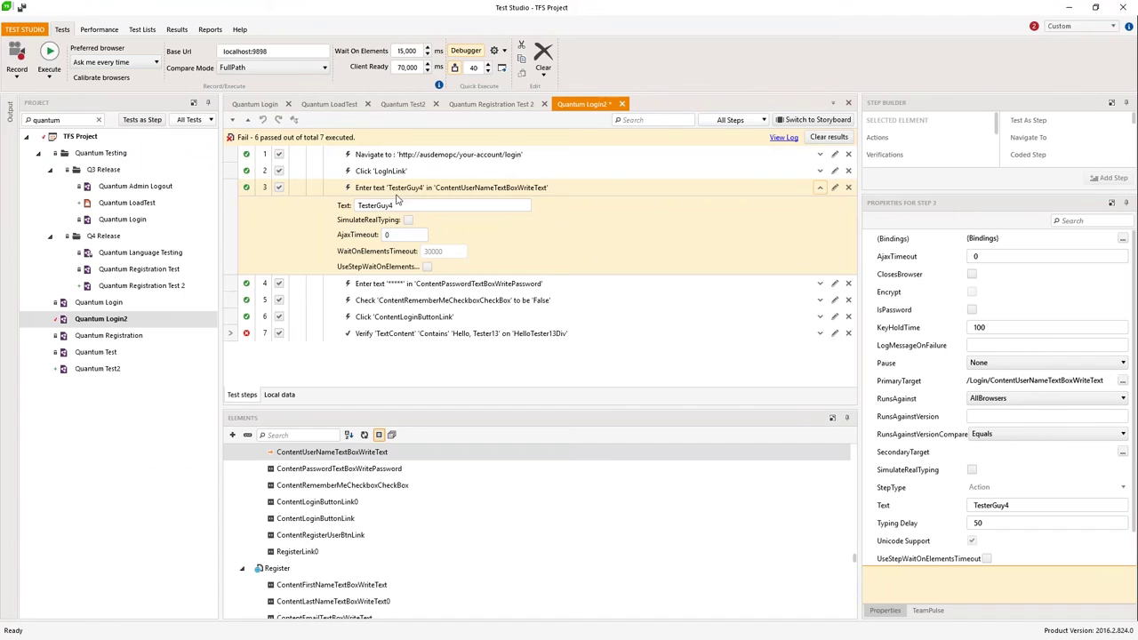
pyautogui.click(50, 54)
pyautogui.click(498, 392)
# Step: Run Quantum Login2 in Microsoft Edge, then close step 3's editor and show the test details
pyautogui.click(507, 325)
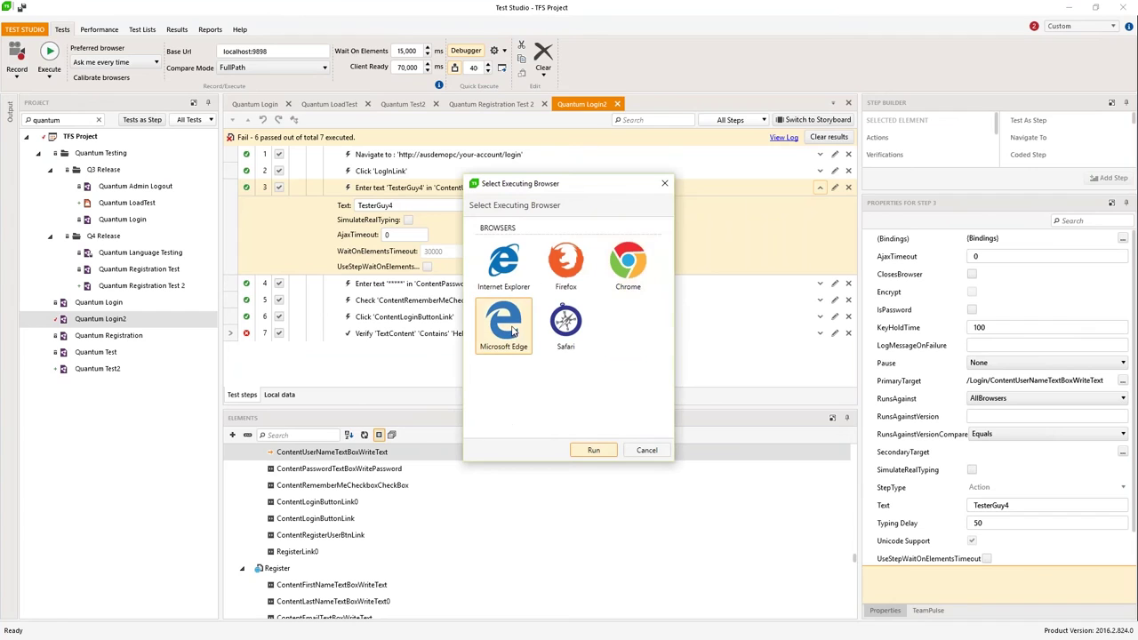
pyautogui.click(593, 450)
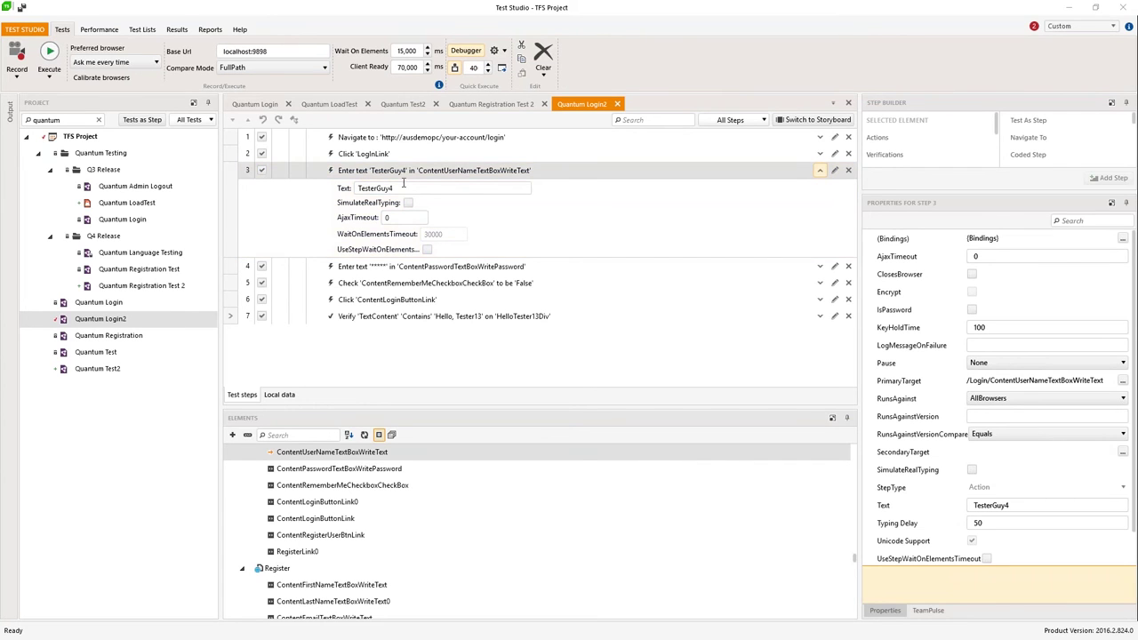
pyautogui.click(405, 172)
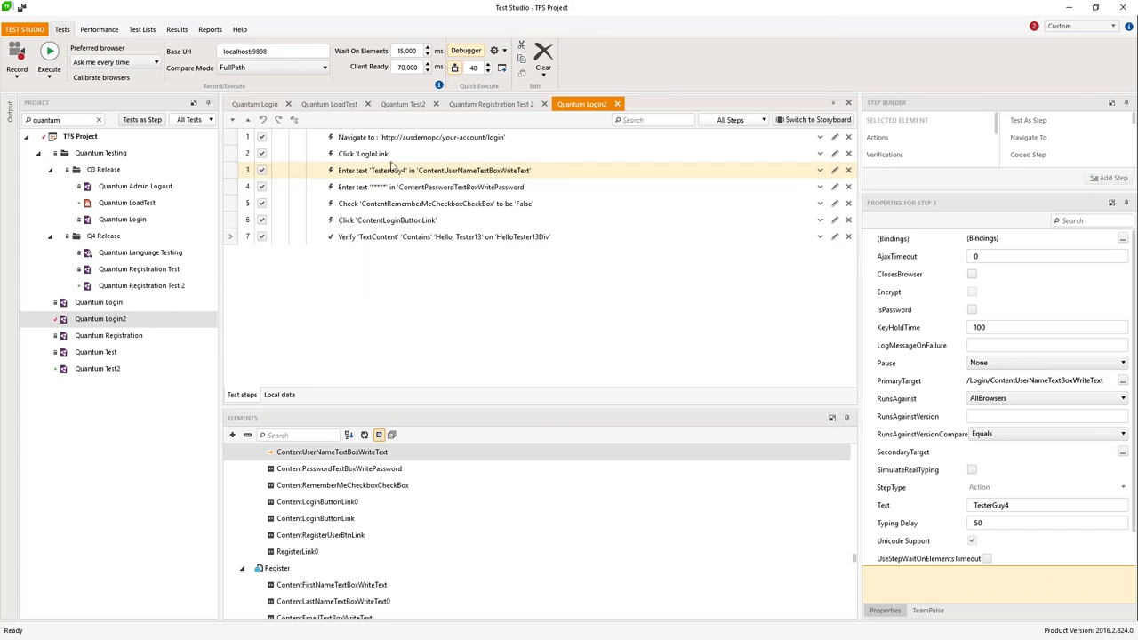
pyautogui.click(100, 320)
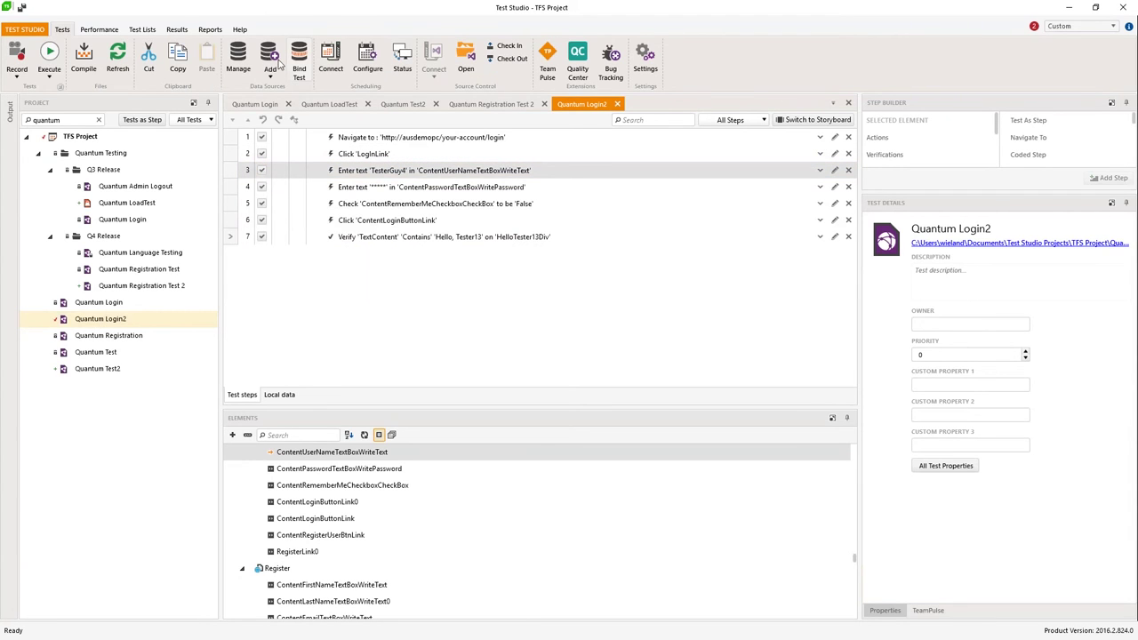
# Step: Look over the Add and Manage data sources options, then open Bind Test's Select DataSource list
pyautogui.click(271, 71)
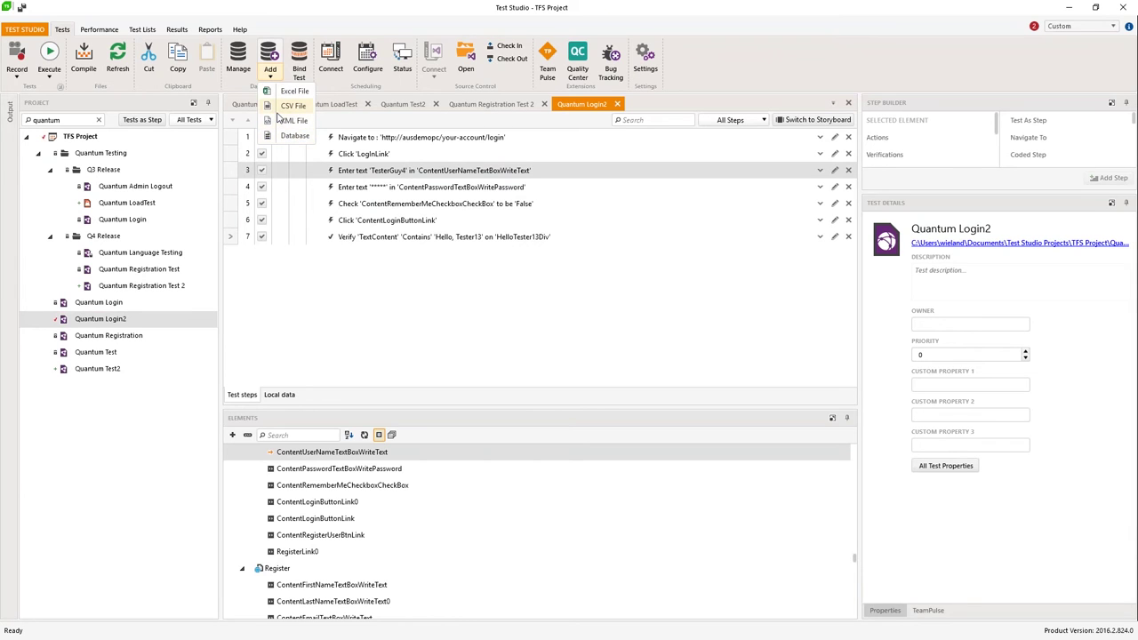
pyautogui.click(245, 56)
pyautogui.click(240, 58)
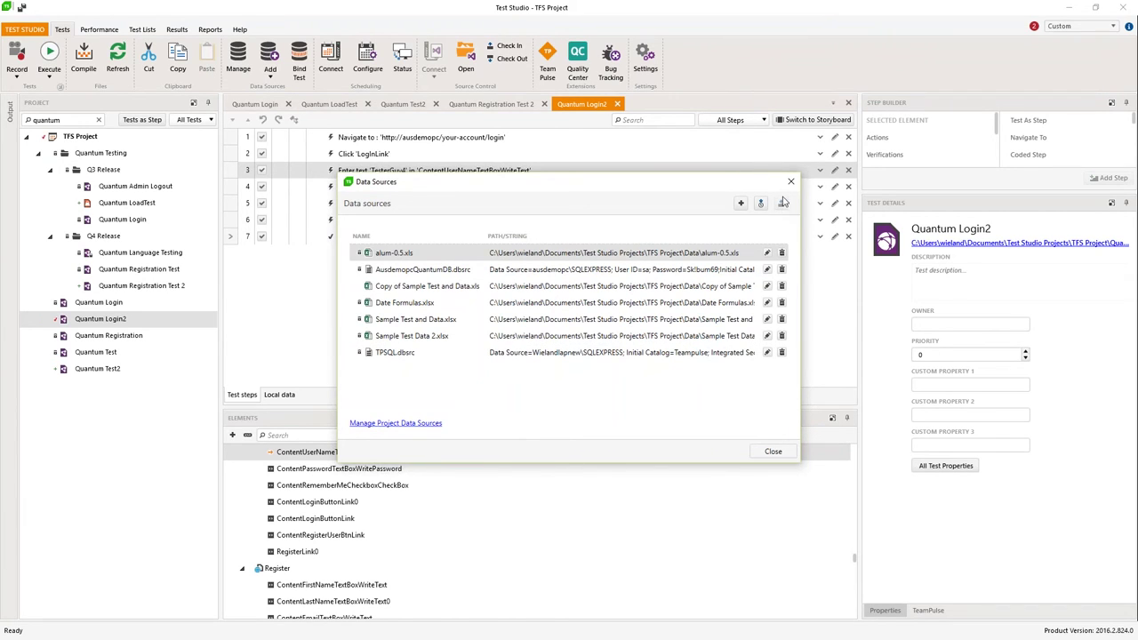
pyautogui.click(791, 182)
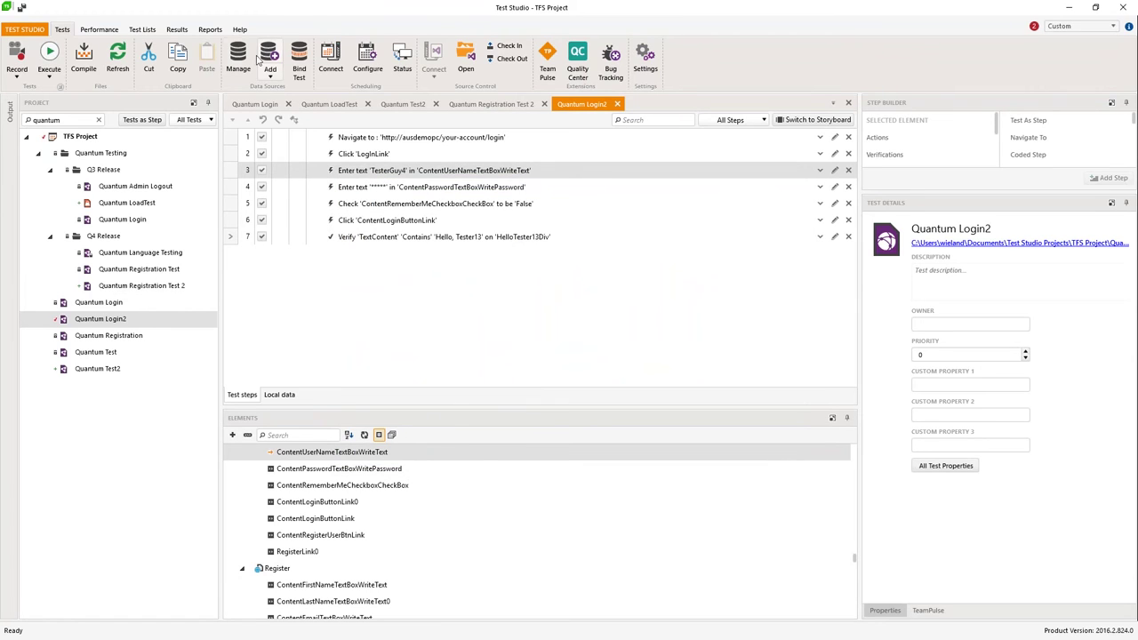
pyautogui.click(299, 66)
pyautogui.click(541, 220)
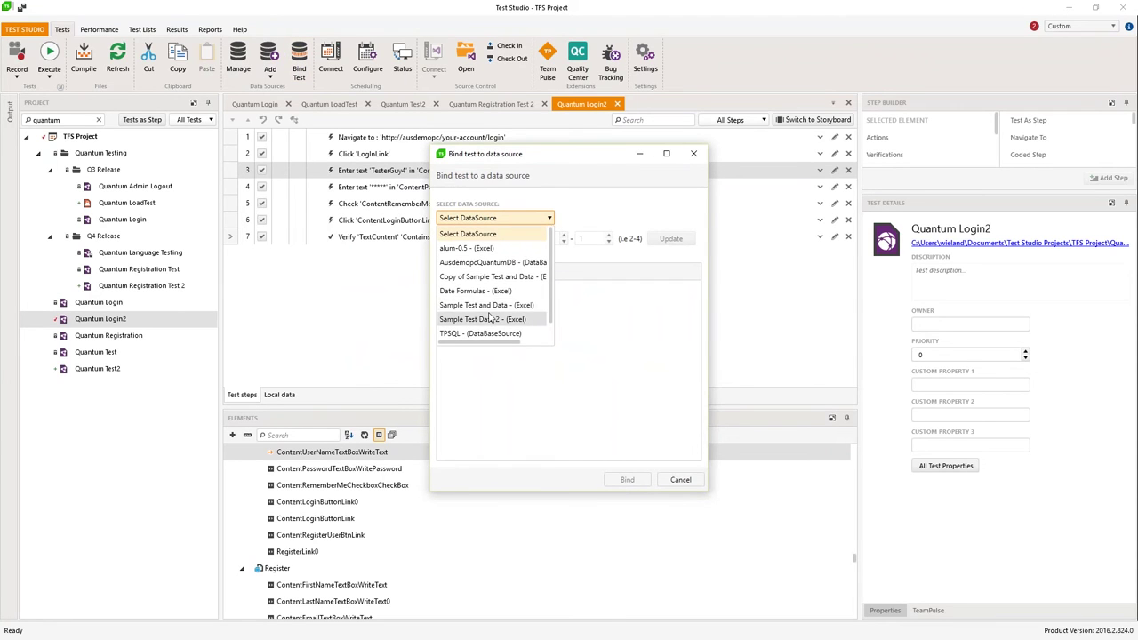
# Step: Choose the Sample Test and Data Excel source with its Quantum$ table
pyautogui.click(489, 306)
pyautogui.click(546, 251)
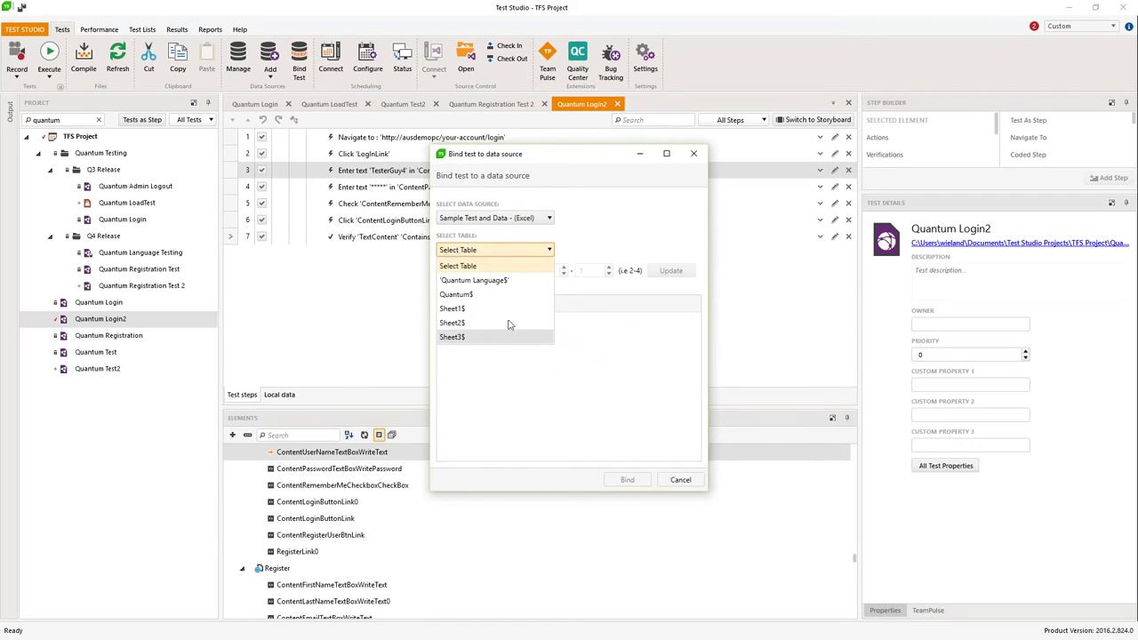
pyautogui.click(471, 295)
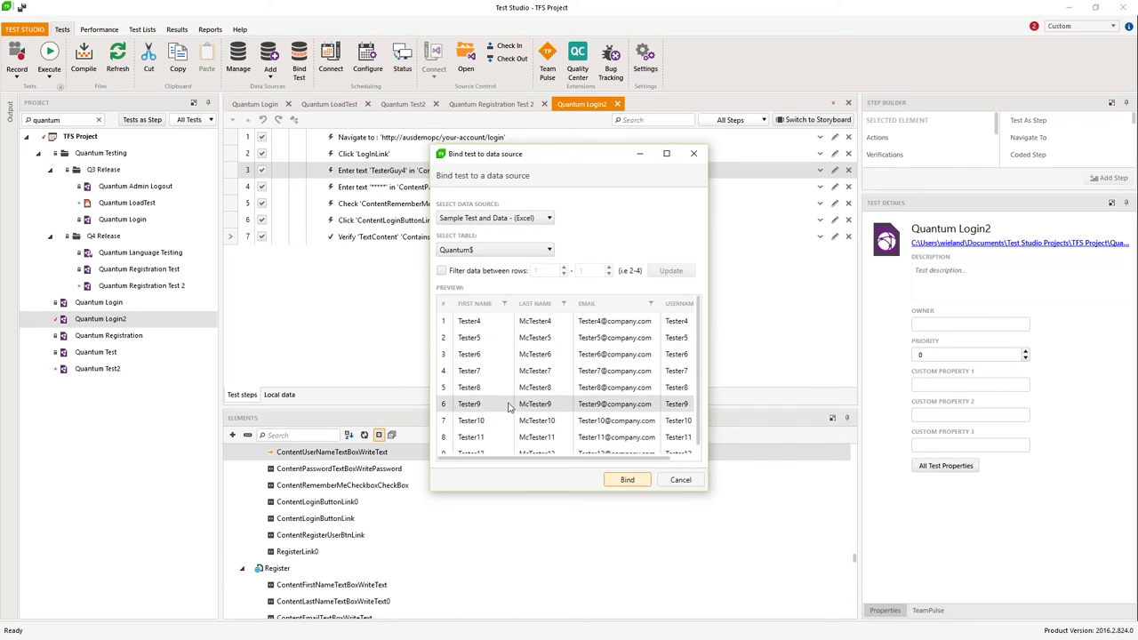
pyautogui.scroll(-1, 512, 420)
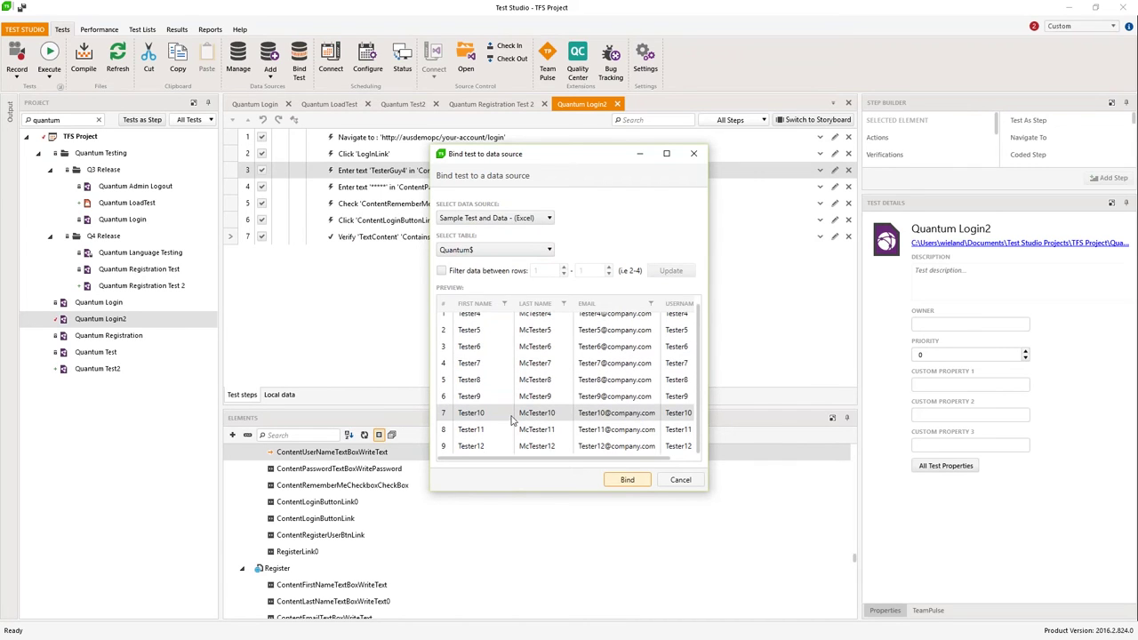
pyautogui.scroll(1, 471, 360)
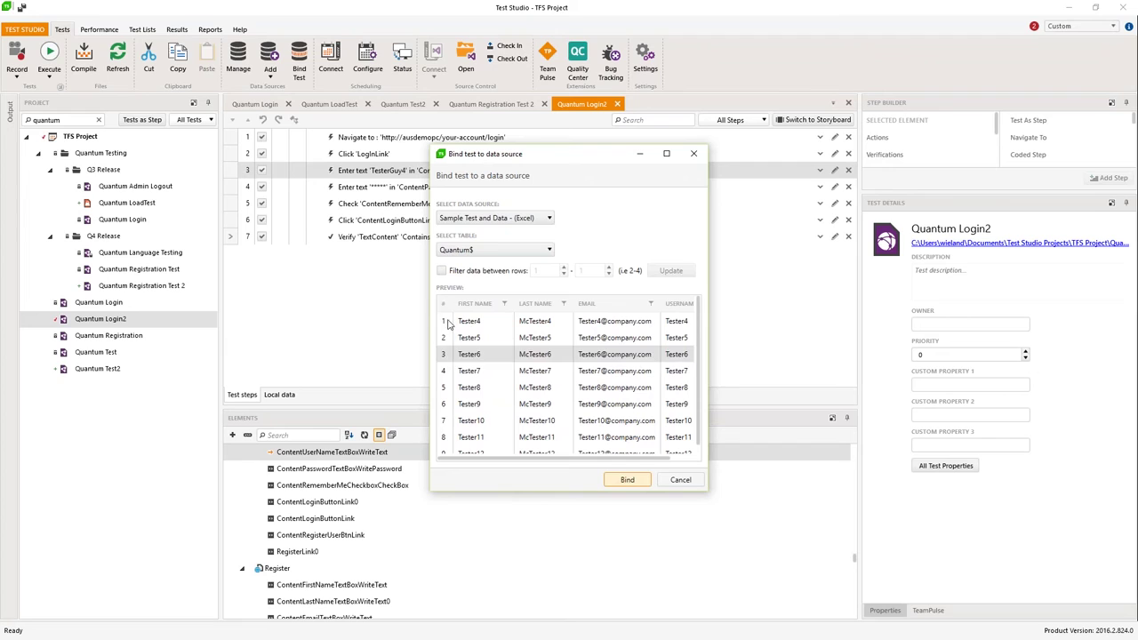
# Step: Filter the preview to rows 1–3 and confirm the binding
pyautogui.click(442, 271)
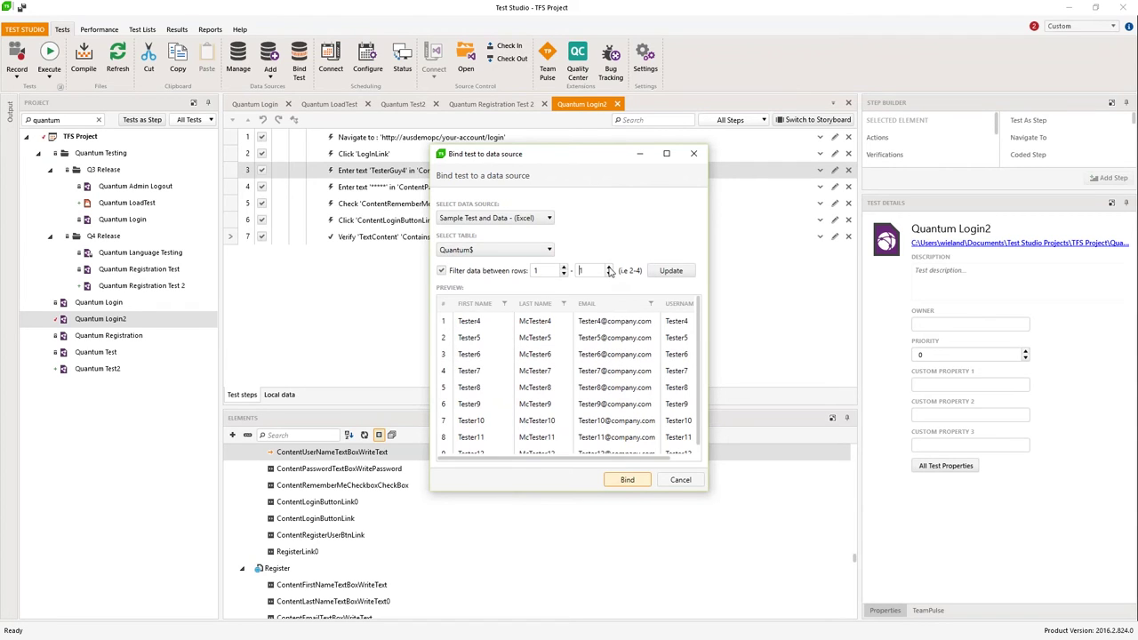
pyautogui.click(609, 267)
pyautogui.click(669, 272)
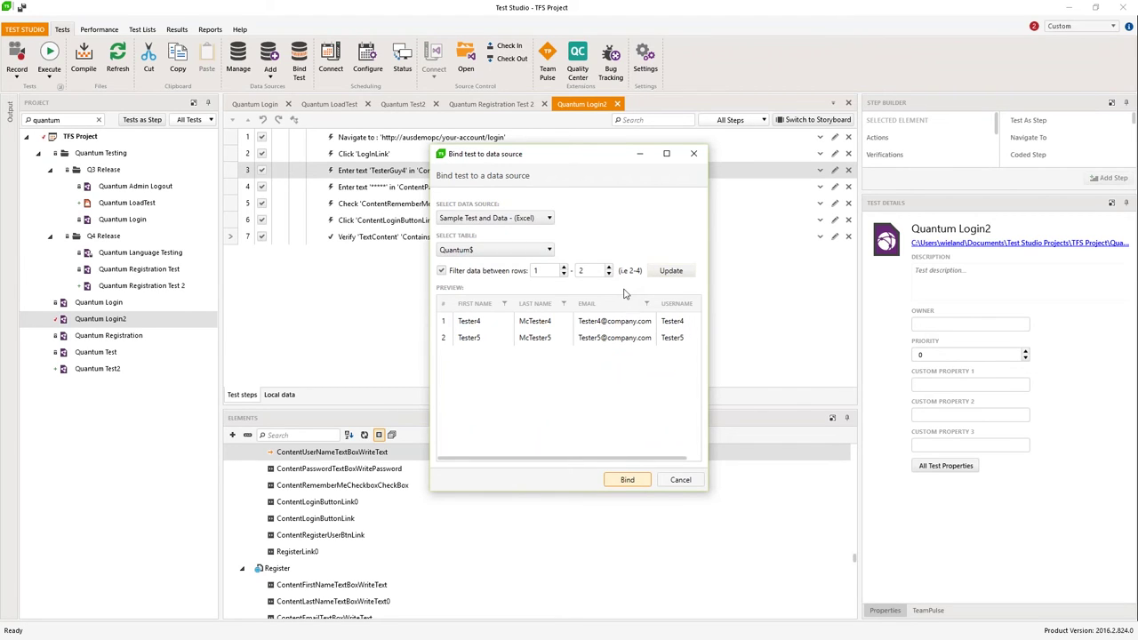
pyautogui.click(609, 266)
pyautogui.click(666, 272)
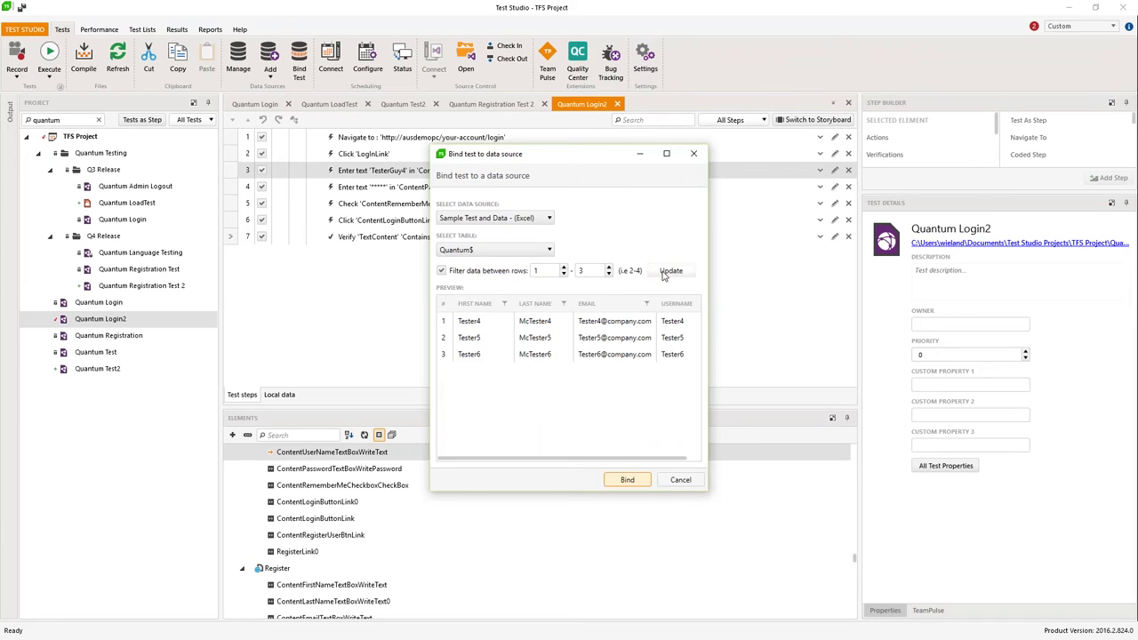
pyautogui.click(504, 305)
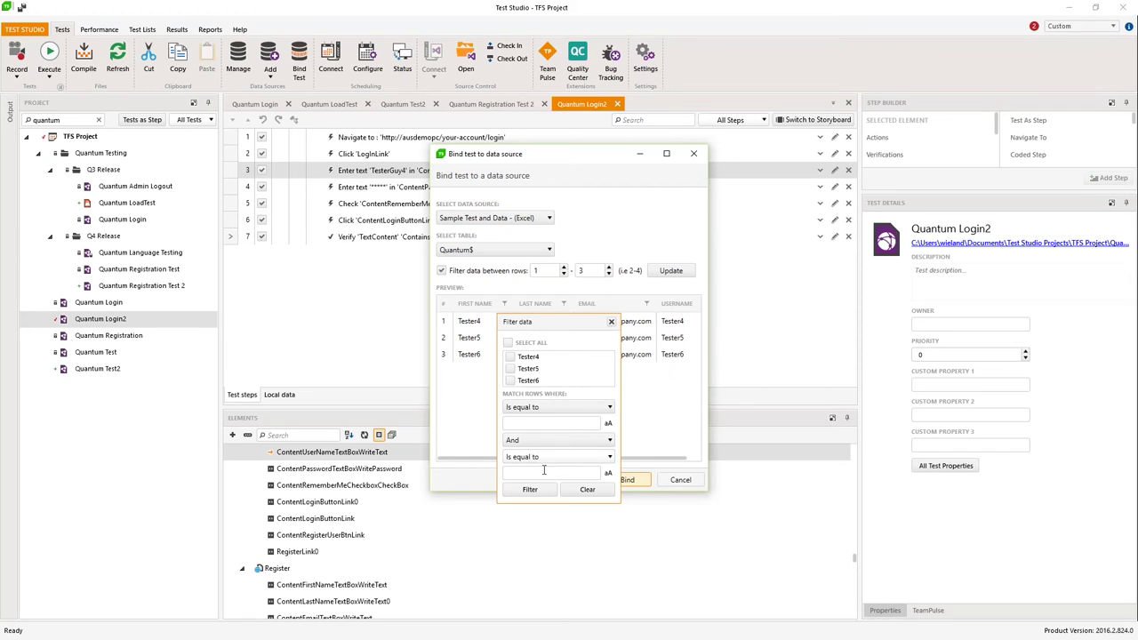
pyautogui.click(660, 409)
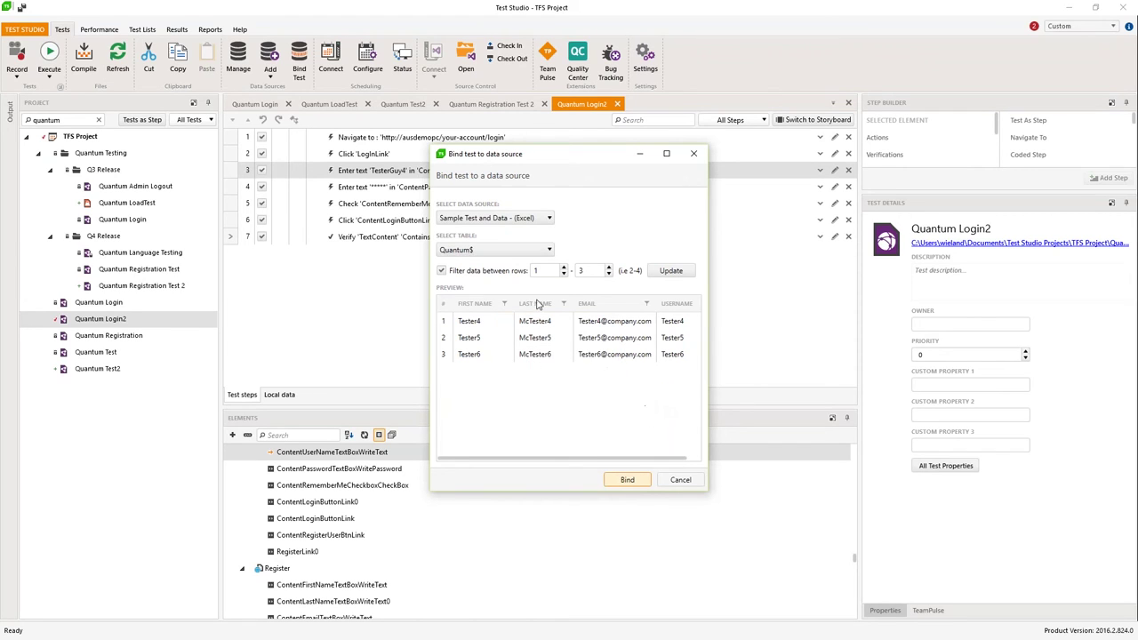
pyautogui.click(627, 480)
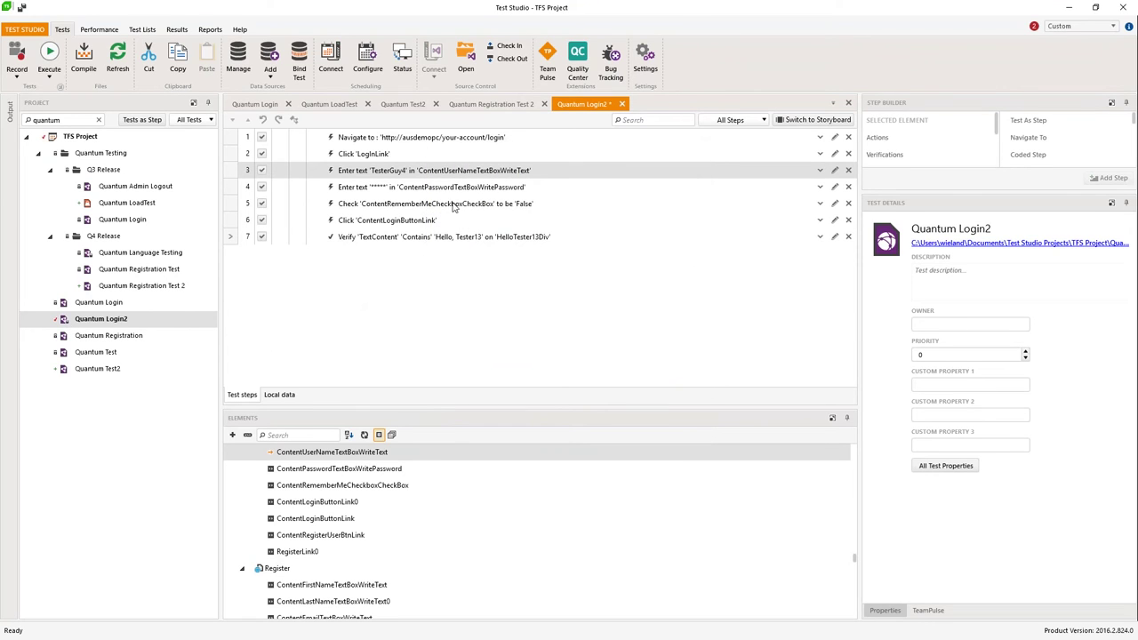
# Step: Bind step 3's text to the username column
pyautogui.click(445, 172)
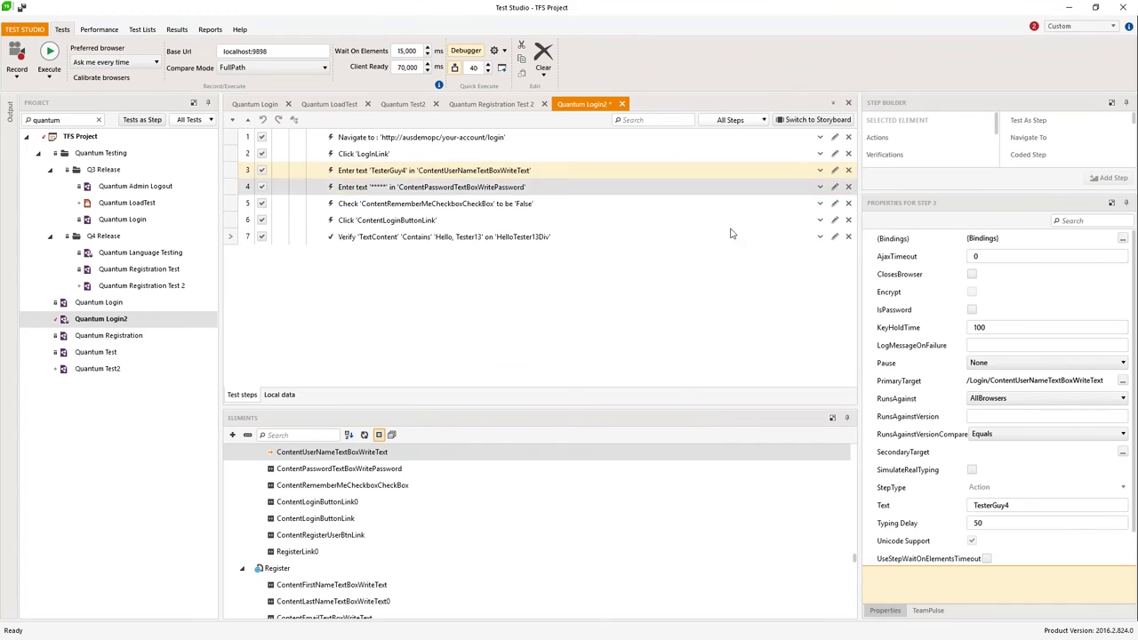
pyautogui.click(1122, 242)
pyautogui.click(1122, 241)
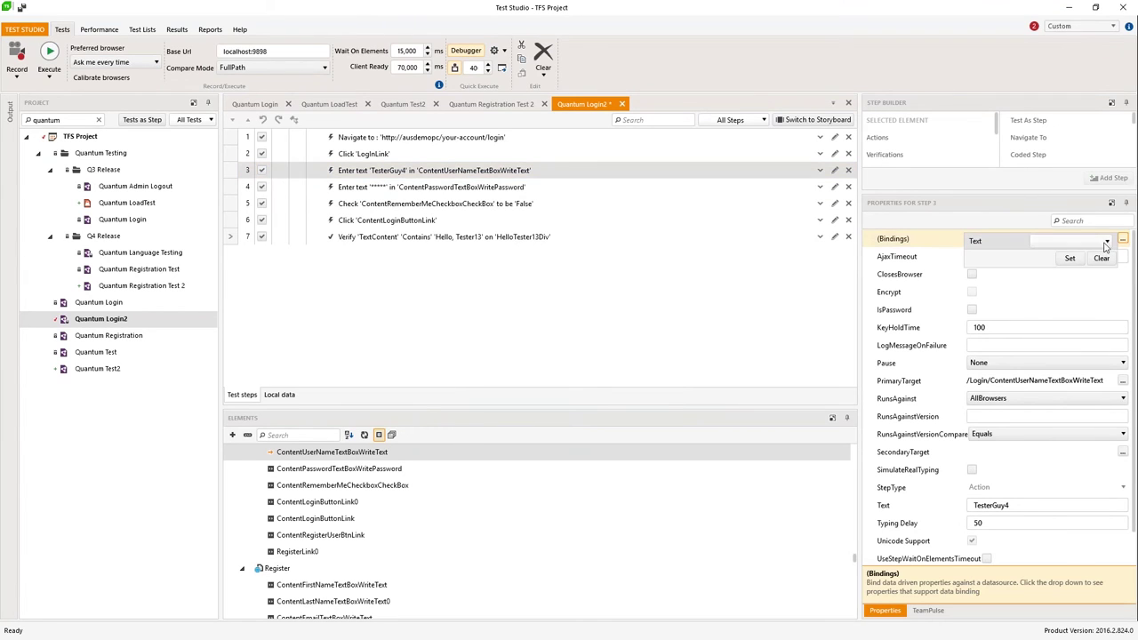
pyautogui.click(1106, 242)
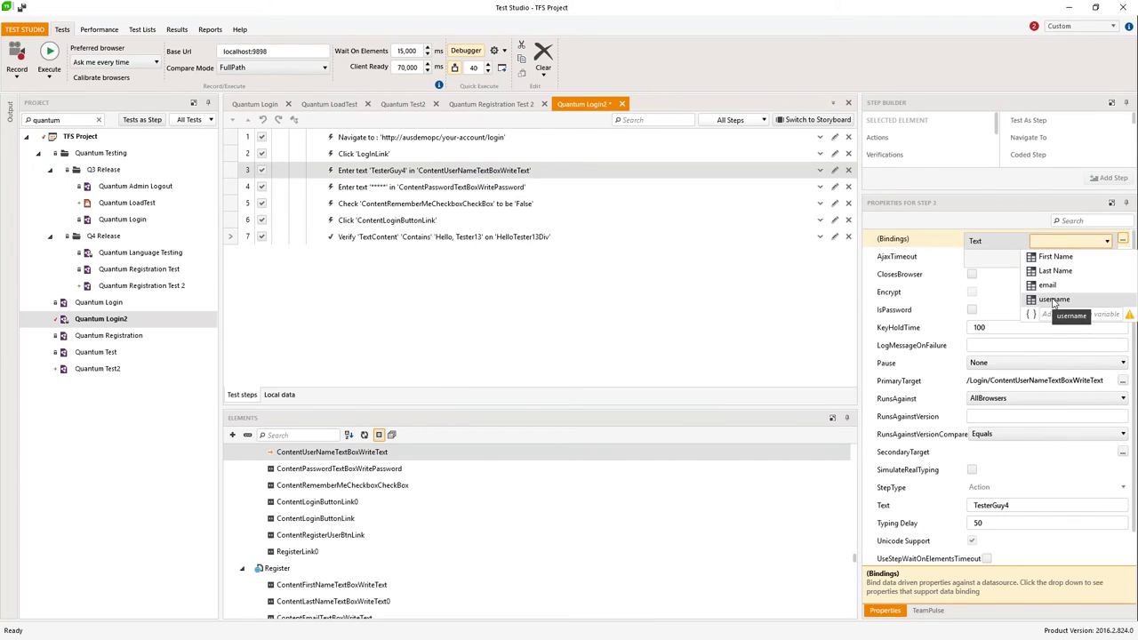
pyautogui.click(1052, 302)
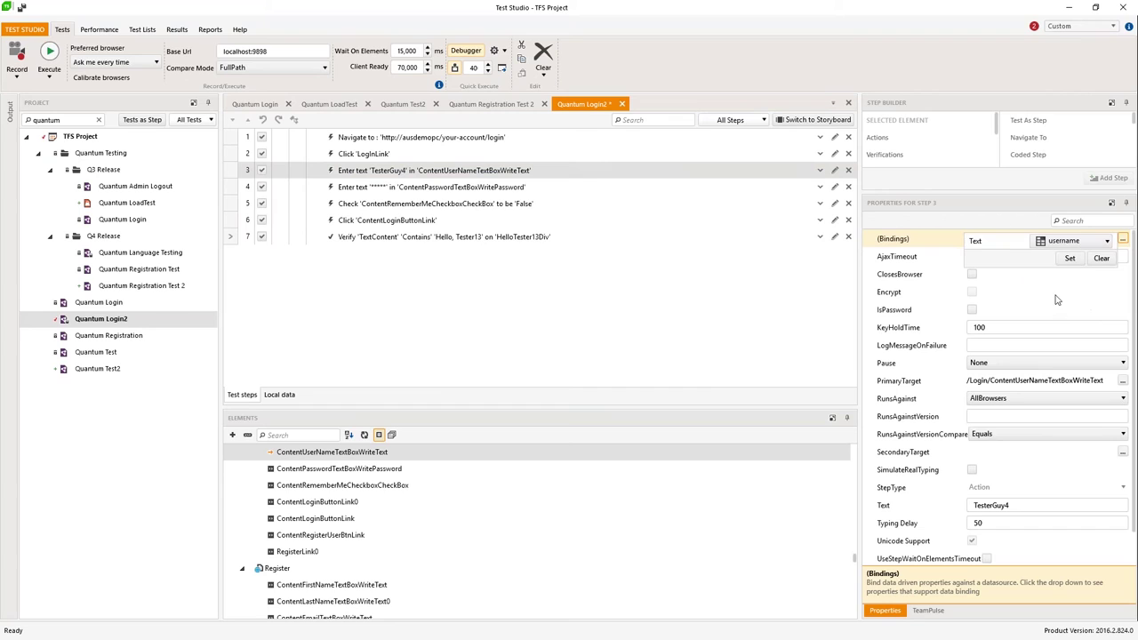
pyautogui.click(1069, 259)
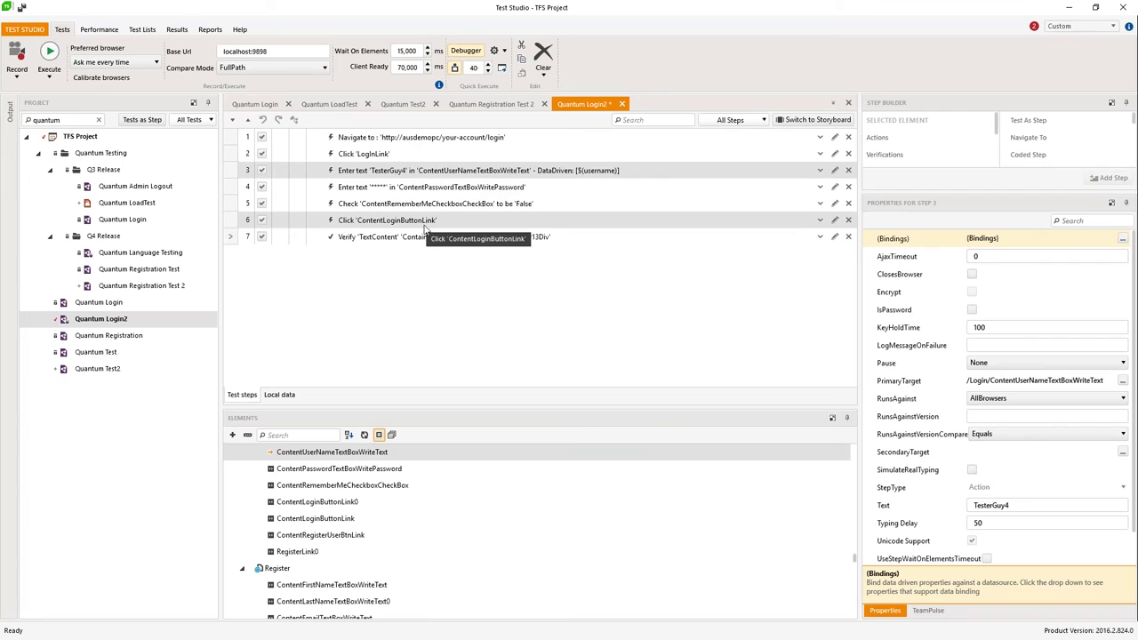
# Step: Bind step 7's expected string to the username column
pyautogui.click(488, 239)
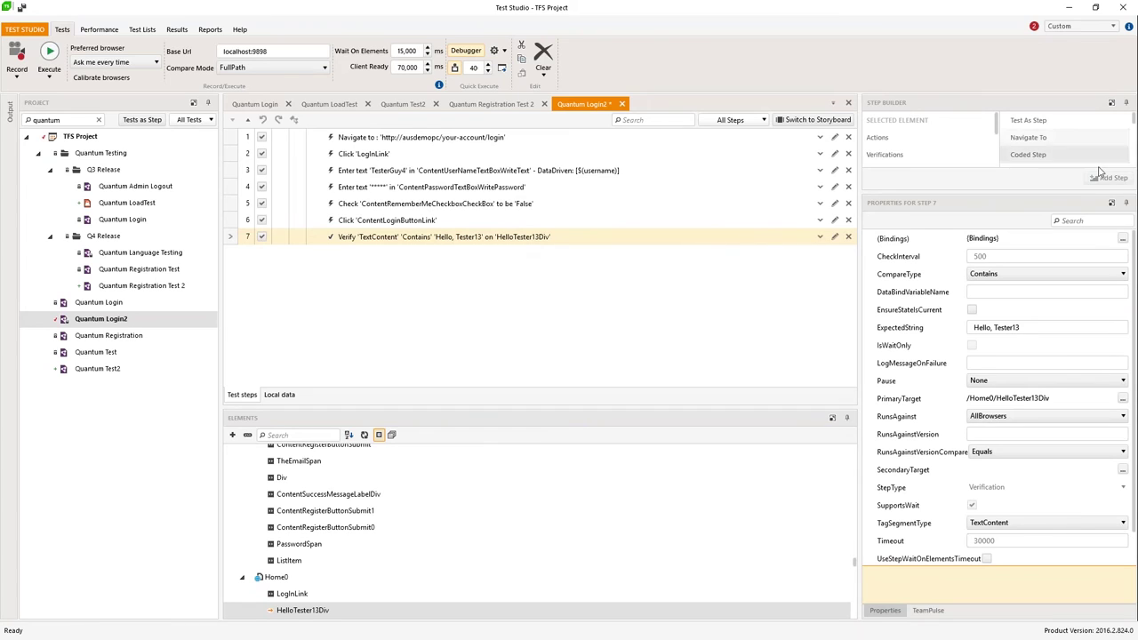
pyautogui.click(1123, 239)
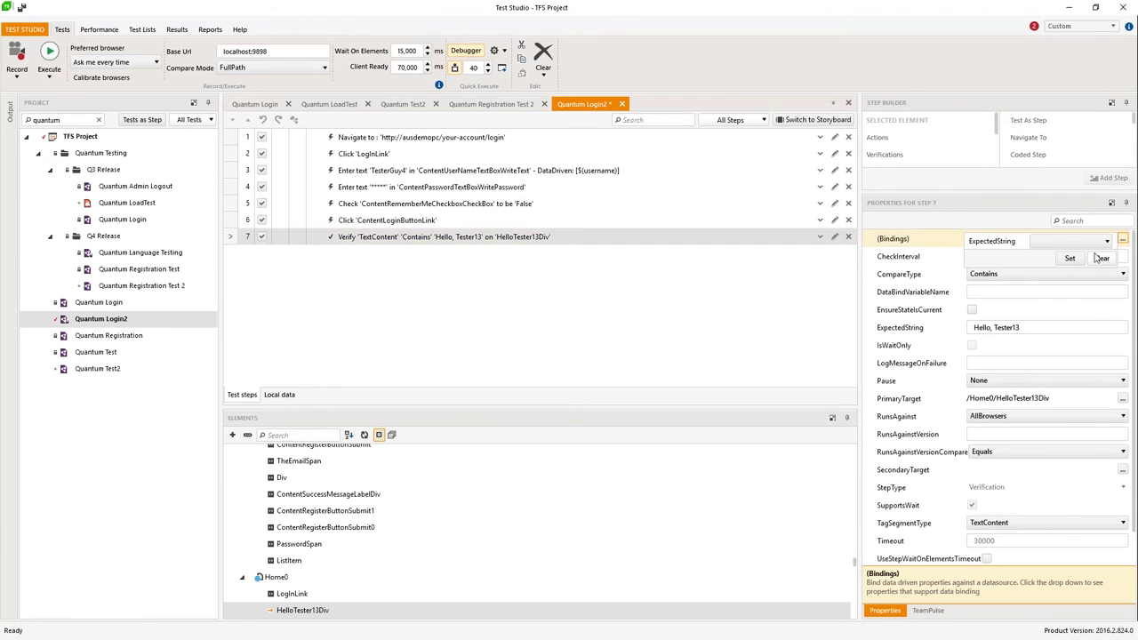
pyautogui.click(1086, 241)
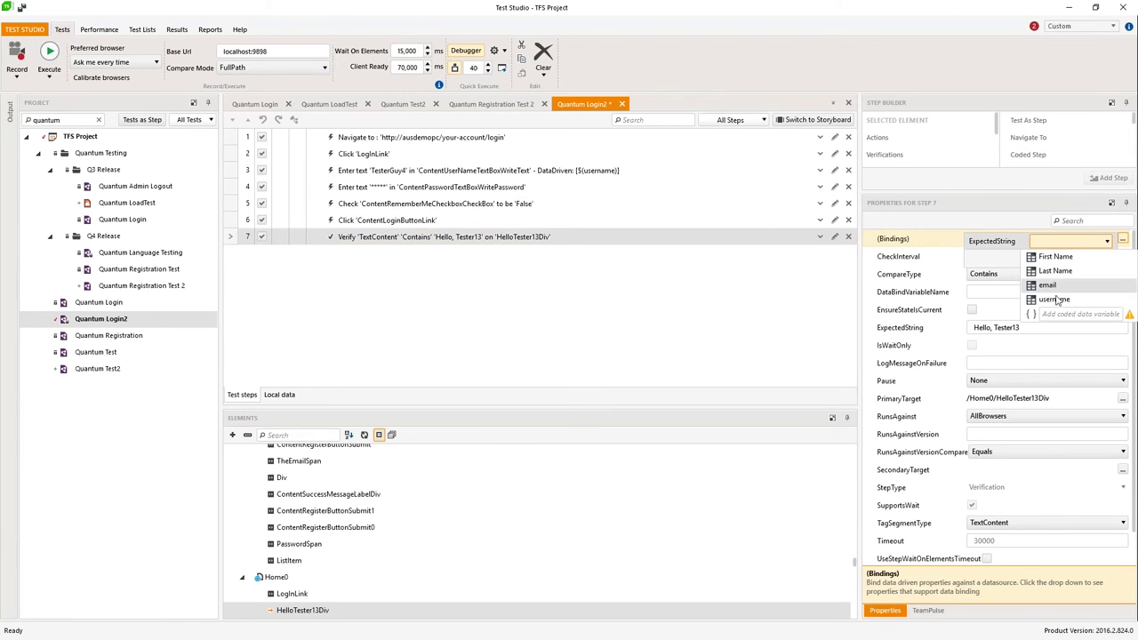
pyautogui.click(1049, 300)
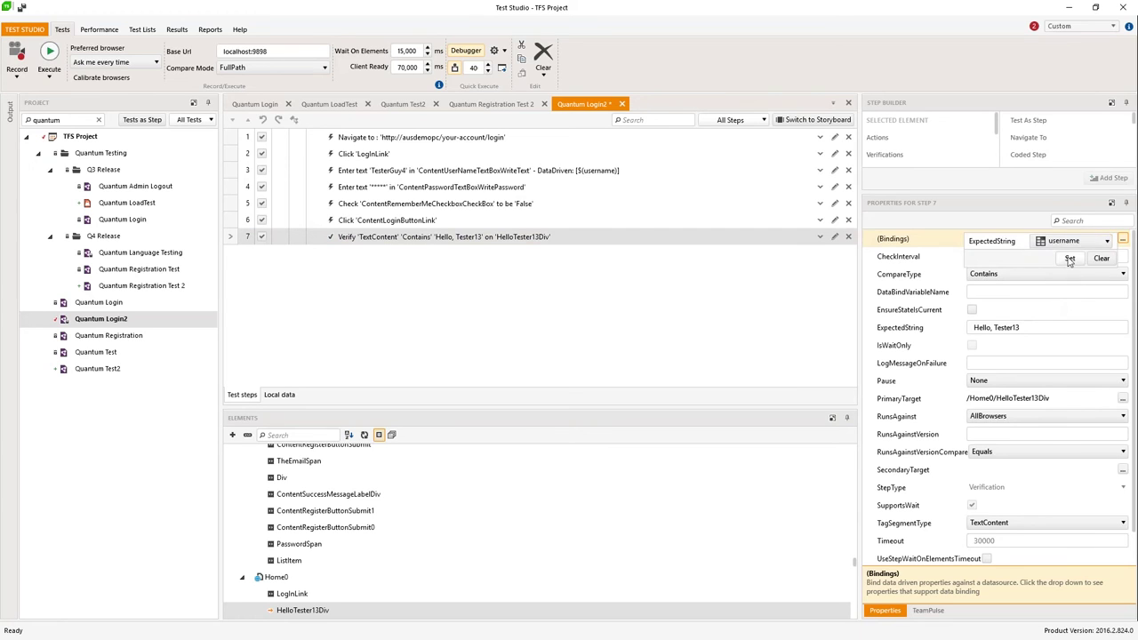
pyautogui.click(1070, 259)
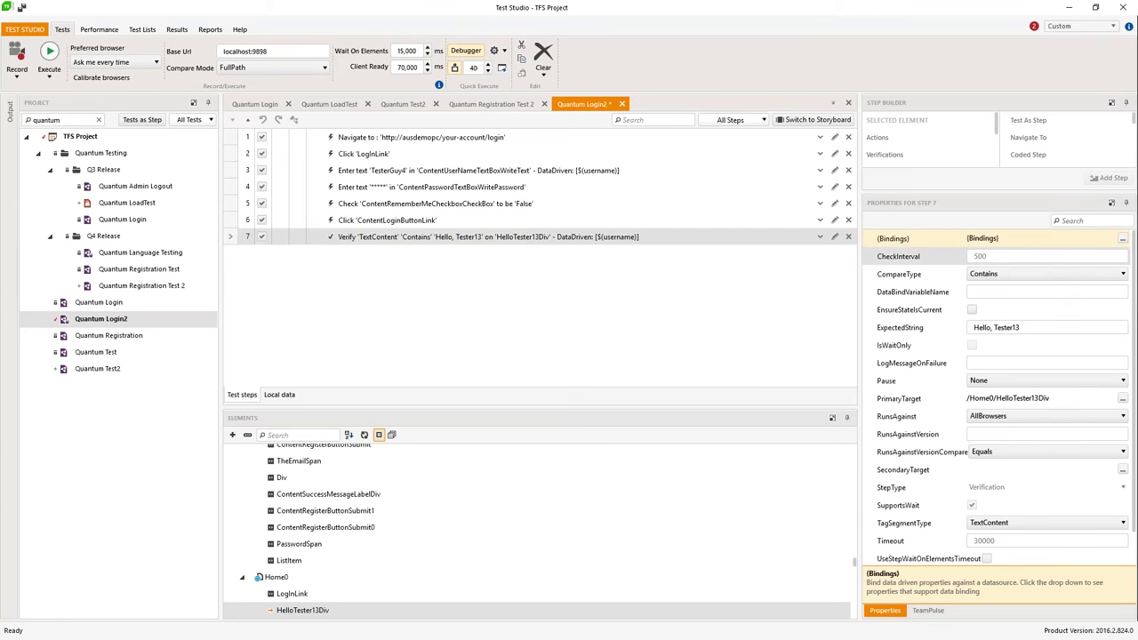
# Step: Trim step 7's expected string to the expected test username
pyautogui.click(474, 238)
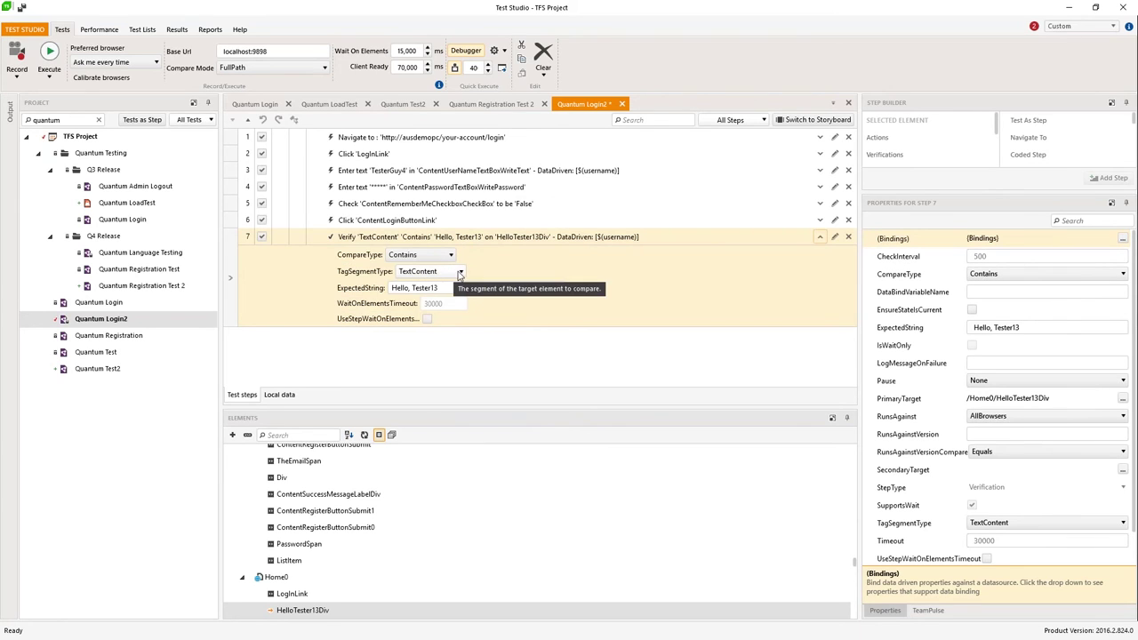
pyautogui.click(409, 288)
pyautogui.click(409, 288)
pyautogui.press('BackSpace')
pyautogui.press('BackSpace')
pyautogui.press('BackSpace')
pyautogui.press('BackSpace')
pyautogui.press('BackSpace')
pyautogui.press('BackSpace')
pyautogui.press('BackSpace')
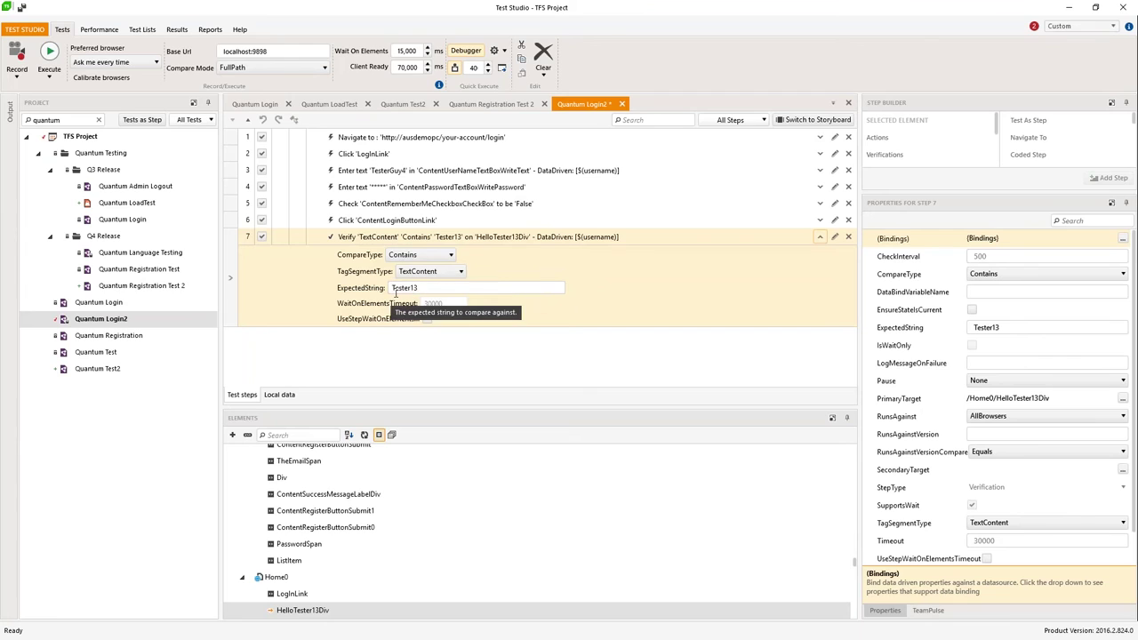
pyautogui.click(434, 238)
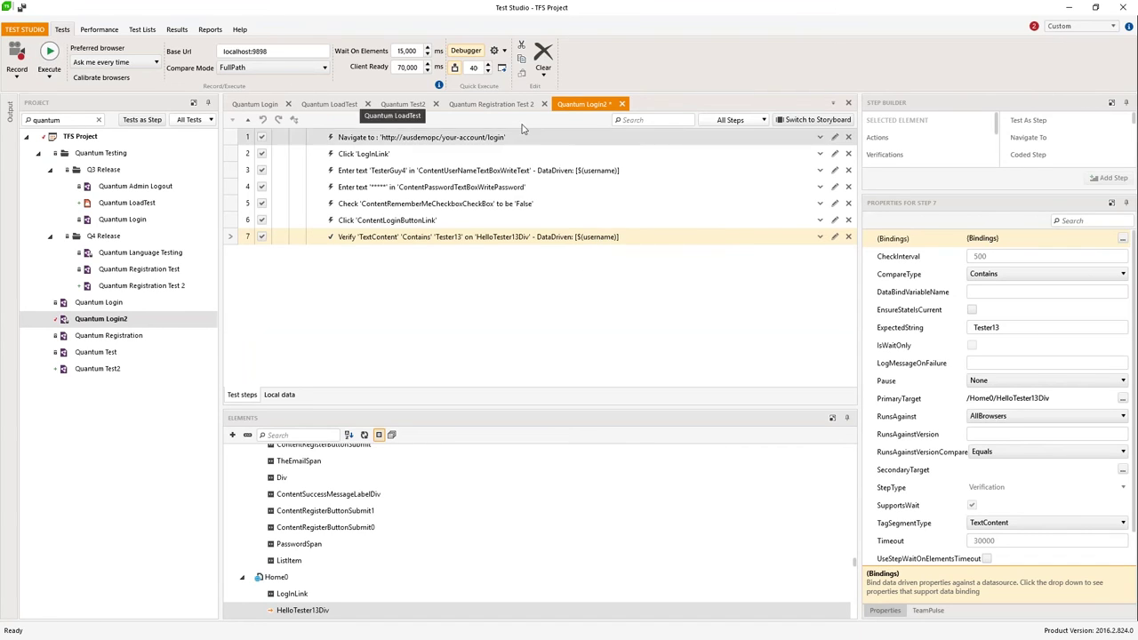
# Step: Start a Quantum Login2 run, saving the modified test first
pyautogui.click(455, 70)
pyautogui.click(49, 54)
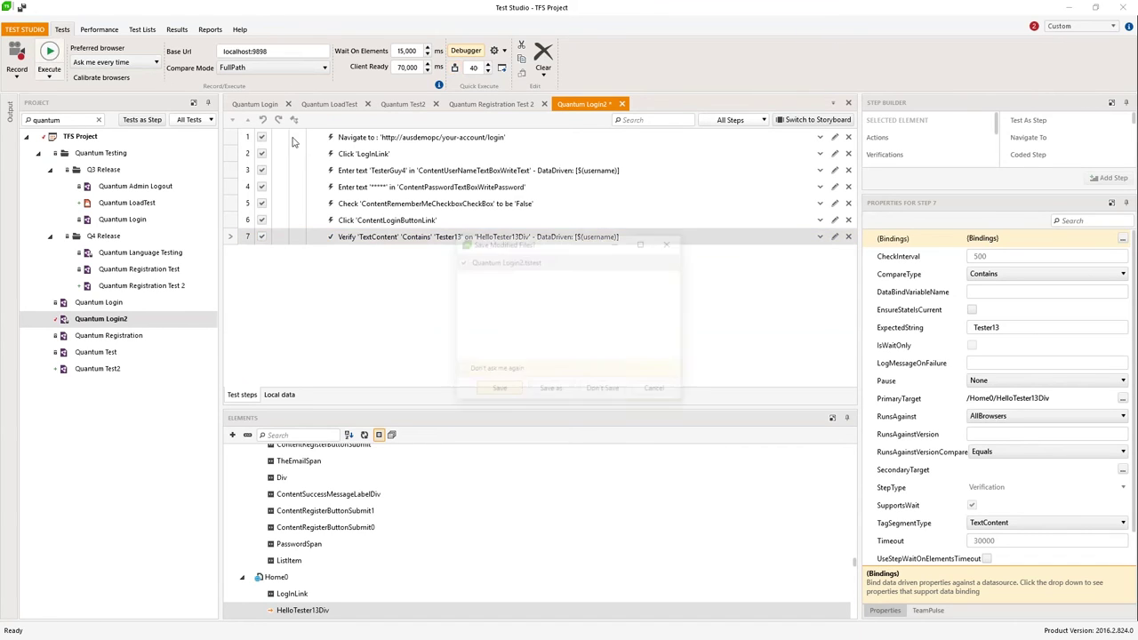
pyautogui.click(499, 391)
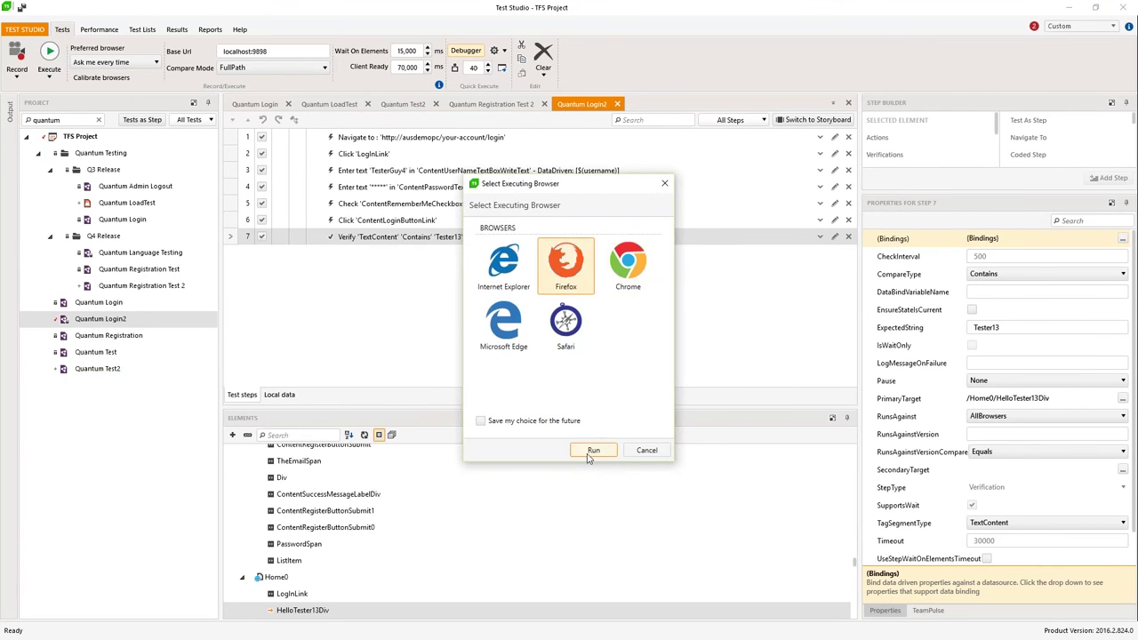
# Step: Run Quantum Login2's data-driven iterations in Firefox
pyautogui.click(587, 451)
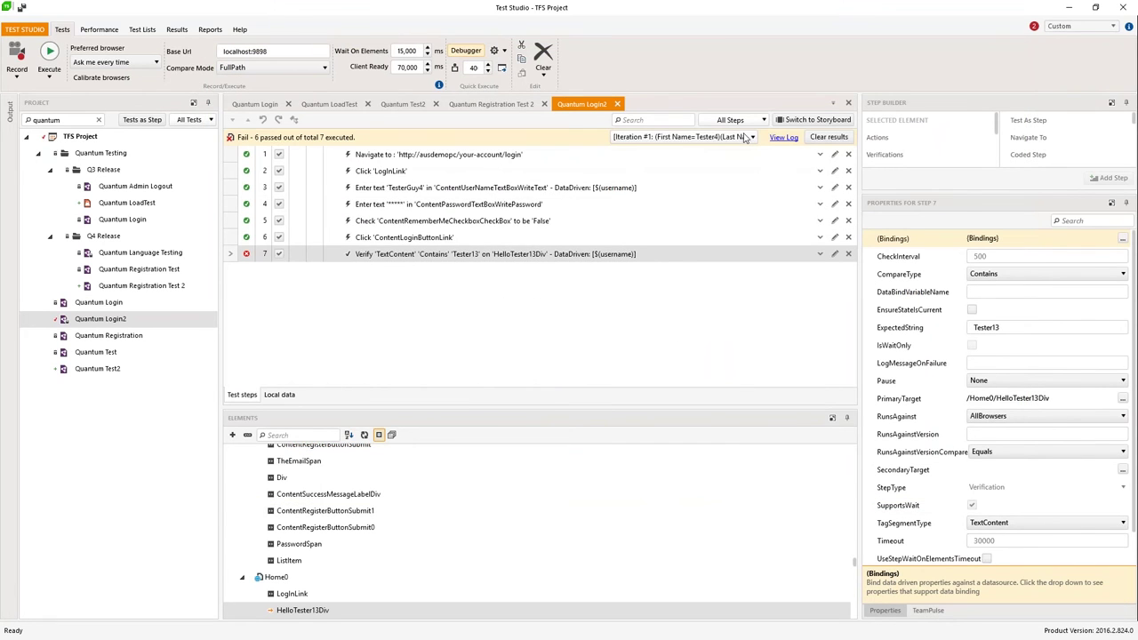
# Step: Show the results of iteration #3 of the data-driven run
pyautogui.click(745, 138)
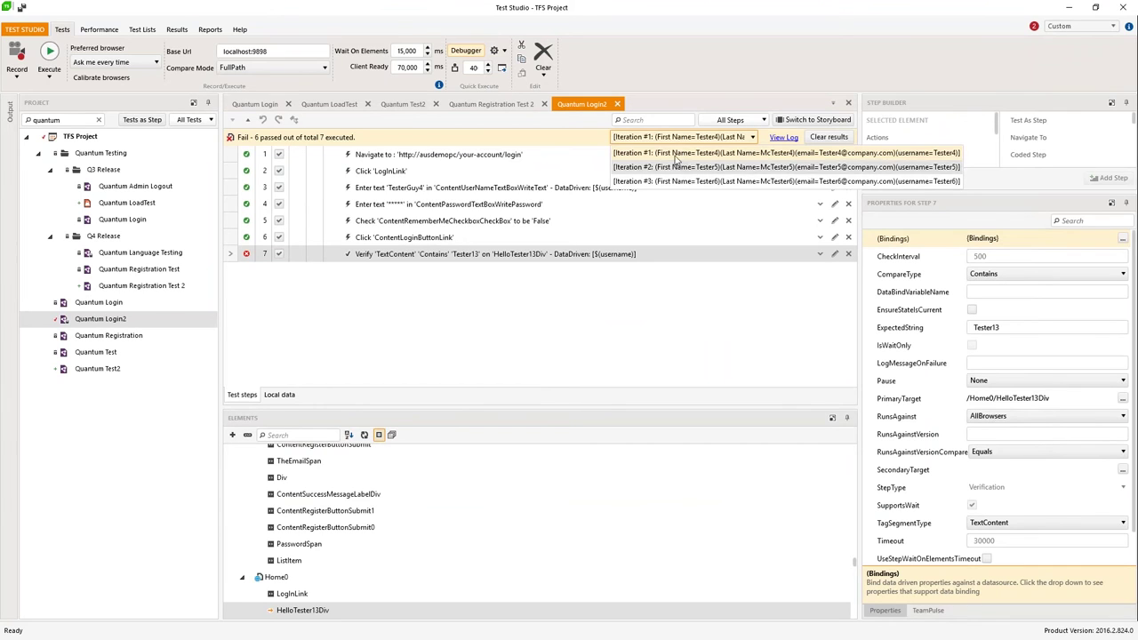
pyautogui.click(674, 168)
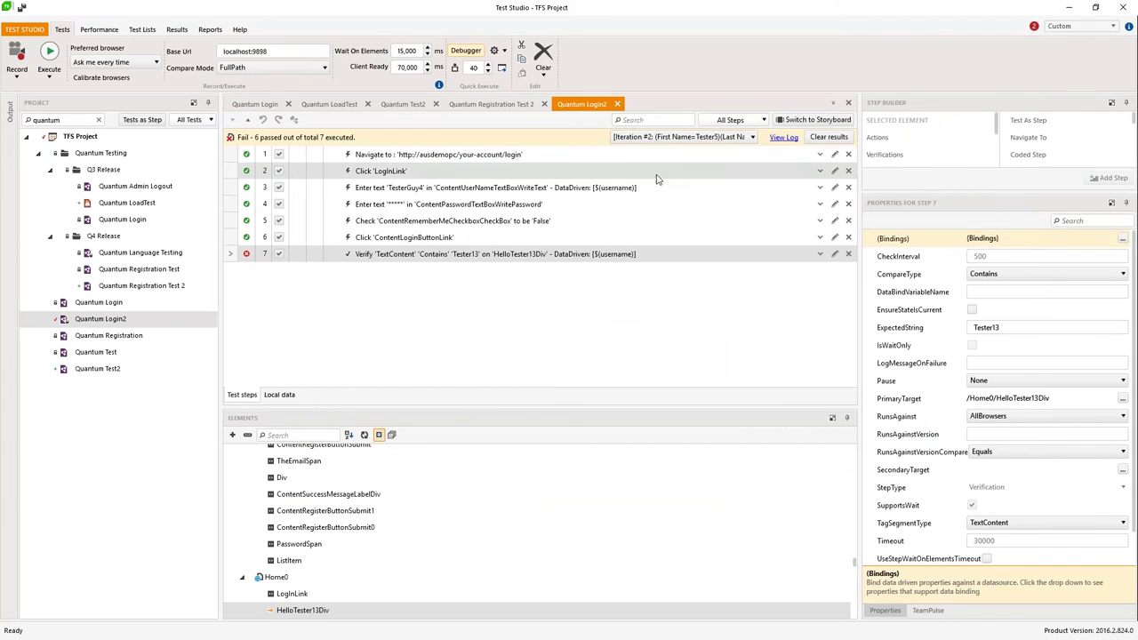
pyautogui.click(681, 137)
pyautogui.click(667, 188)
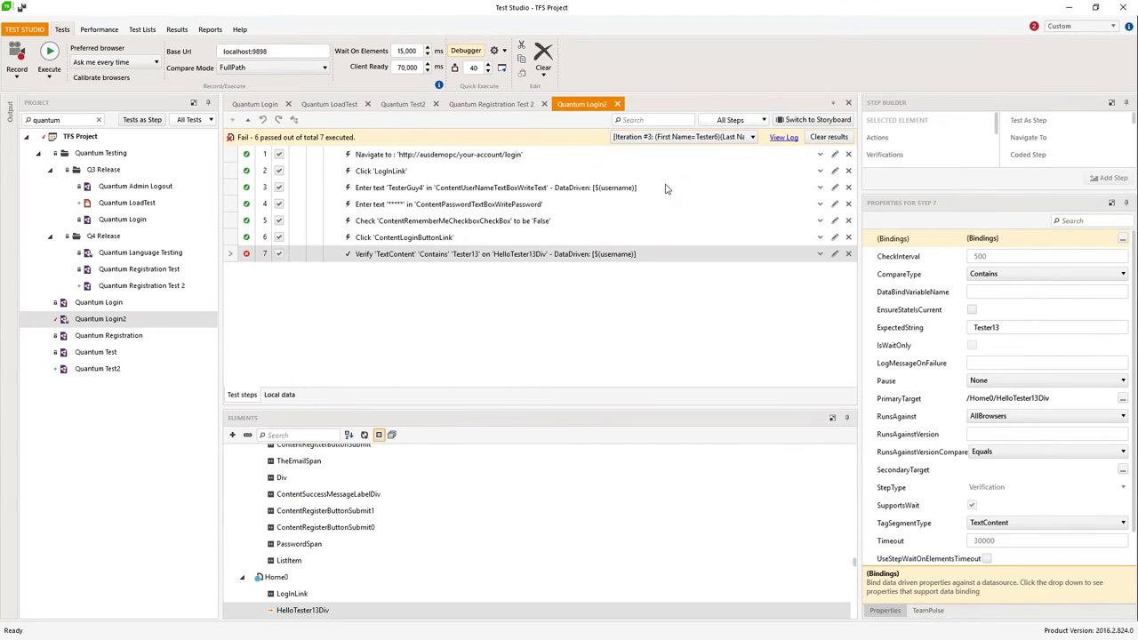
# Step: Review step 7's failure details, then switch to the Quantum Login test
pyautogui.click(249, 258)
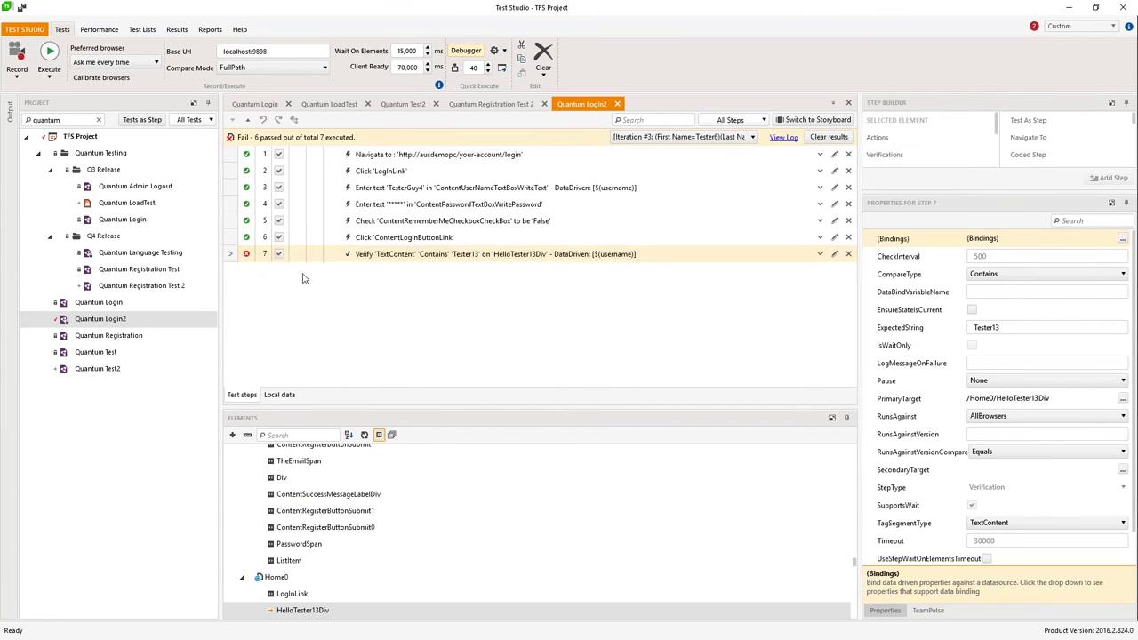
pyautogui.click(249, 255)
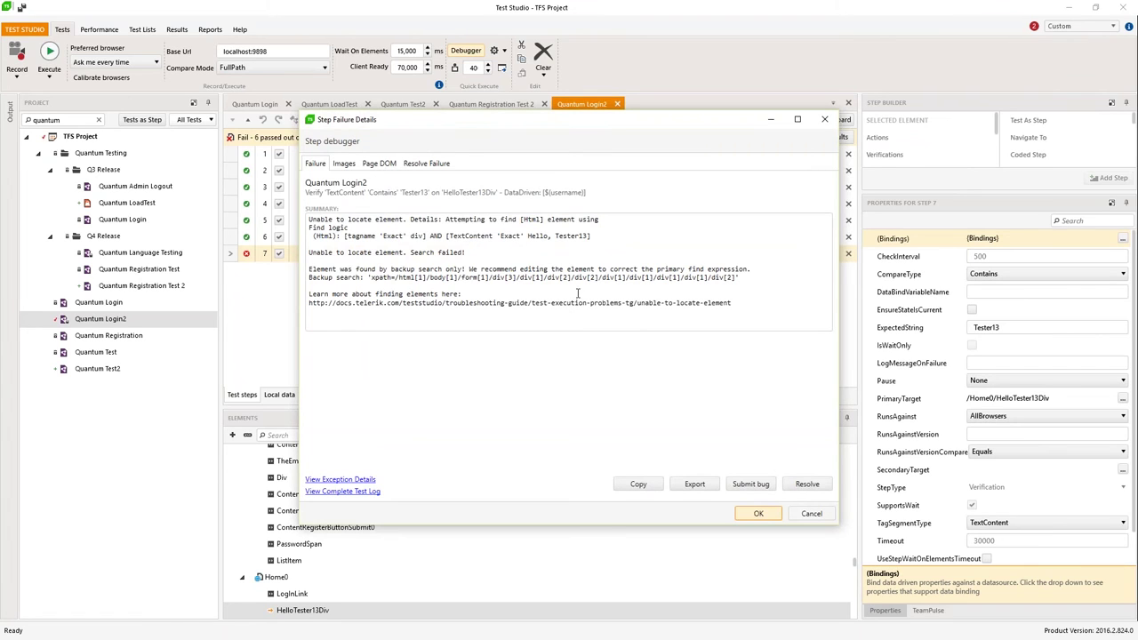
pyautogui.click(812, 513)
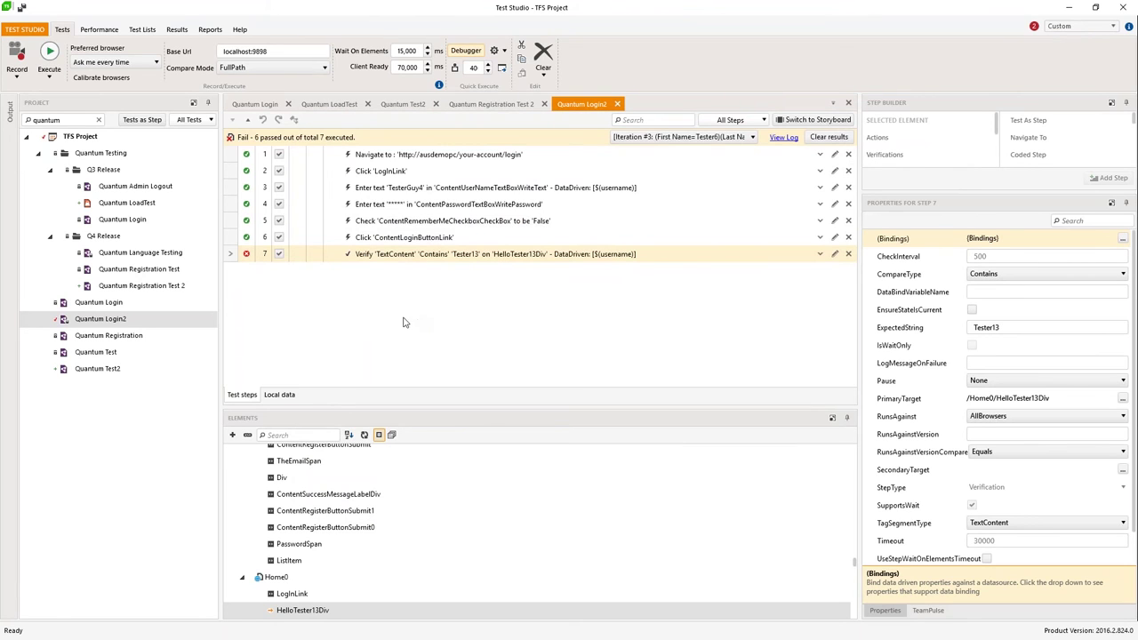
pyautogui.click(256, 104)
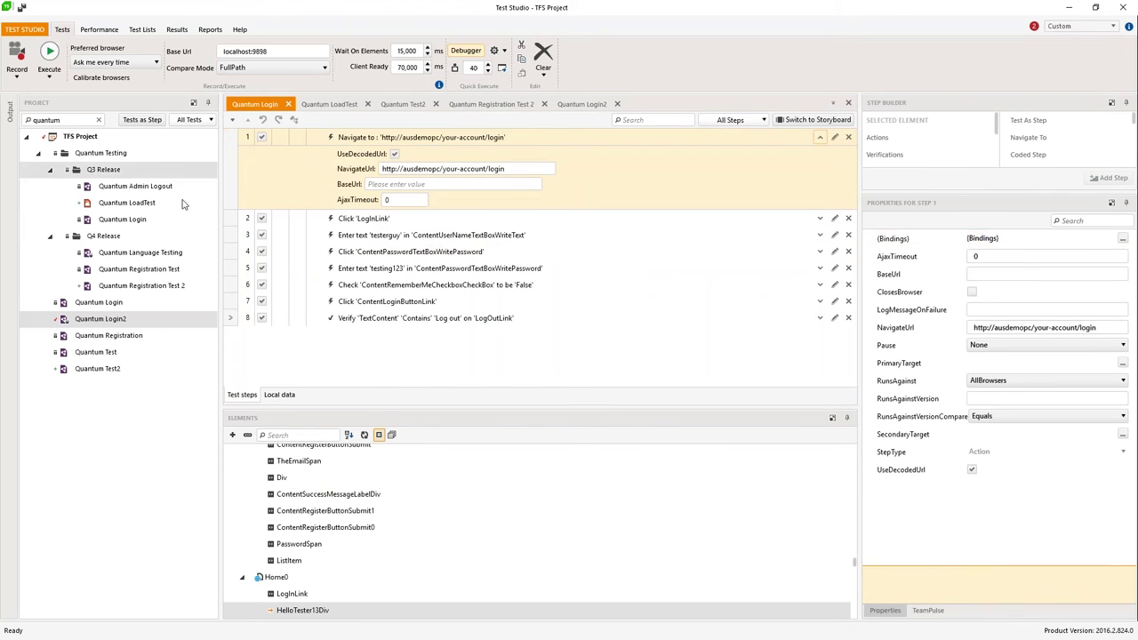
# Step: Begin a new test in Q4 Release, then cancel the dialog
pyautogui.rightClick(111, 235)
pyautogui.click(142, 242)
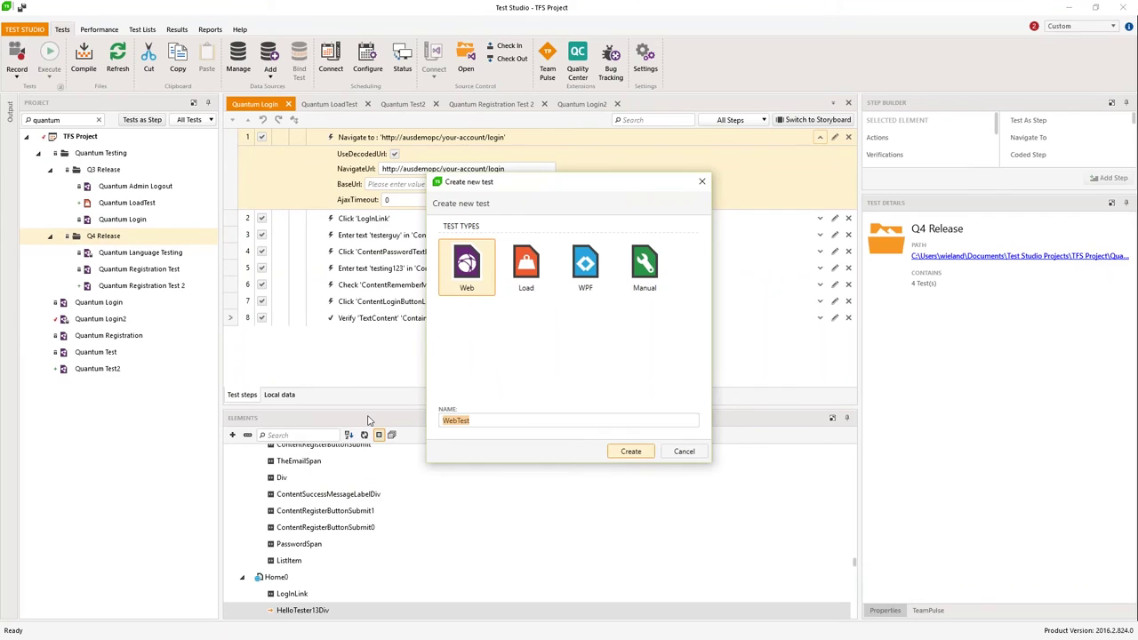
pyautogui.write('Product S')
pyautogui.click(642, 454)
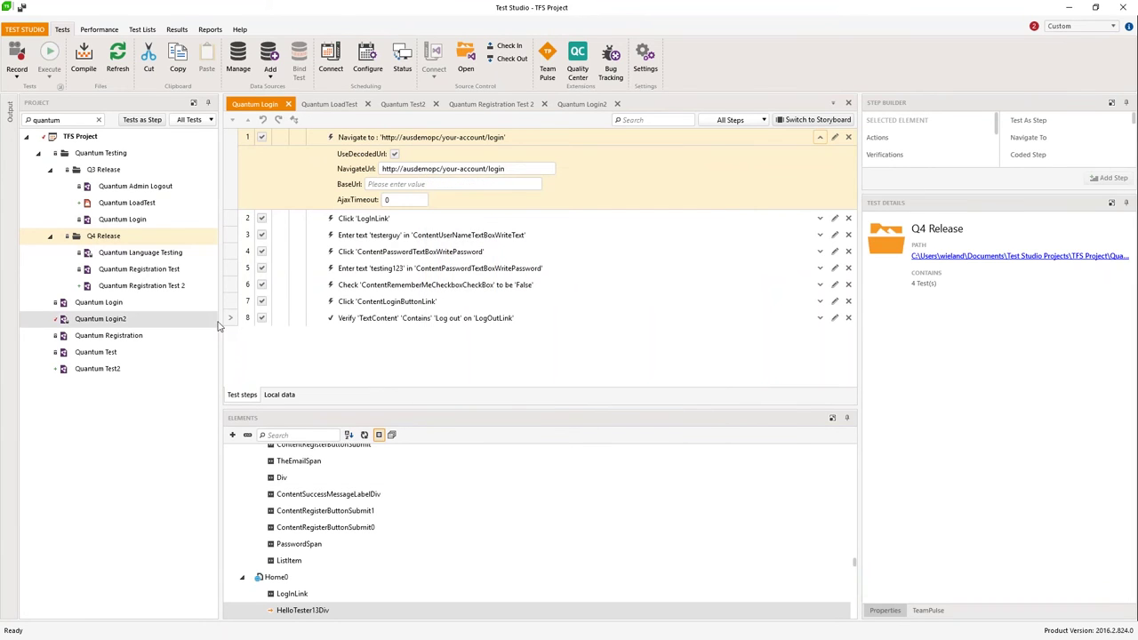
# Step: Create the web test 'Quantum Product search' in Q4 Release and open it
pyautogui.rightClick(82, 234)
pyautogui.click(124, 246)
pyautogui.hotkey('shift', 'F10')
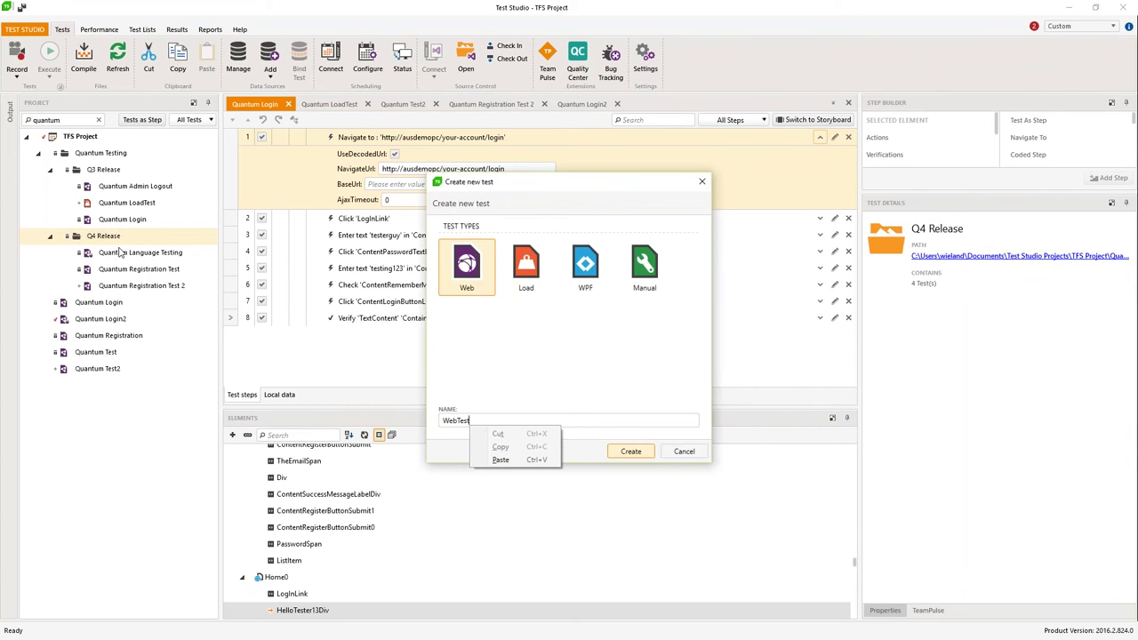
pyautogui.click(503, 418)
pyautogui.hotkey('ctrl', 'a')
pyautogui.write('Q')
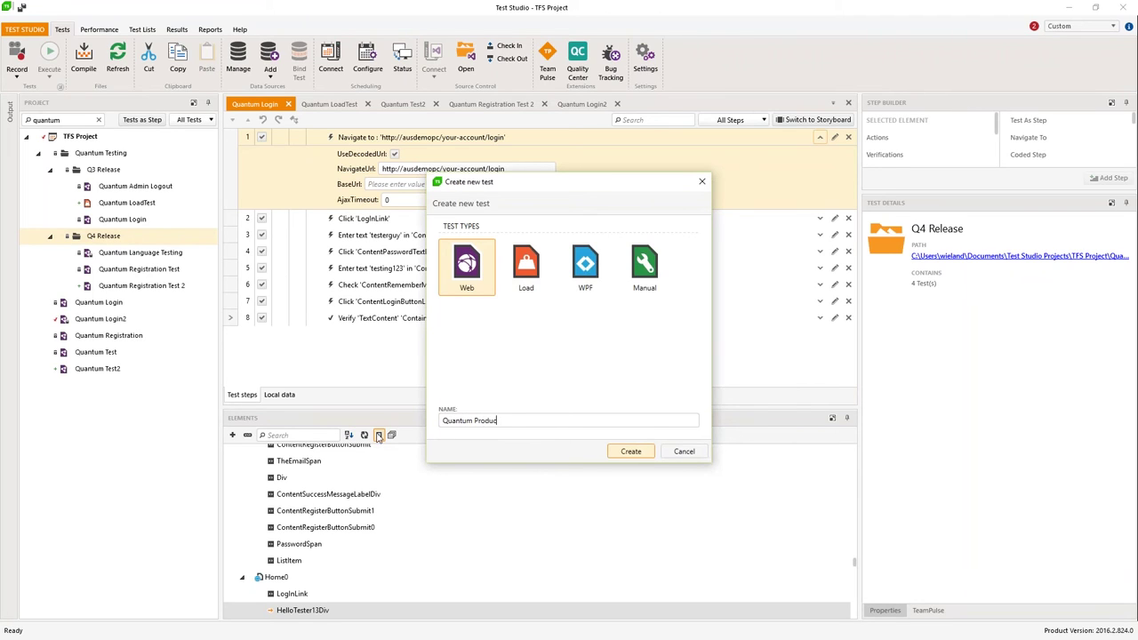
pyautogui.write('uantum Product search')
pyautogui.click(620, 451)
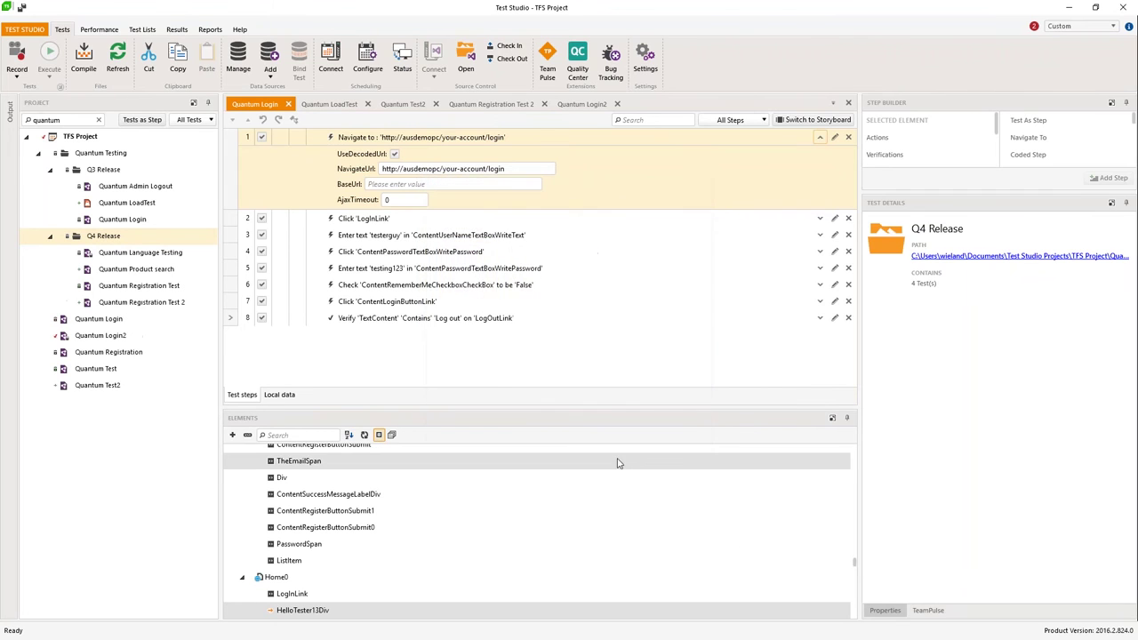
pyautogui.rightClick(142, 268)
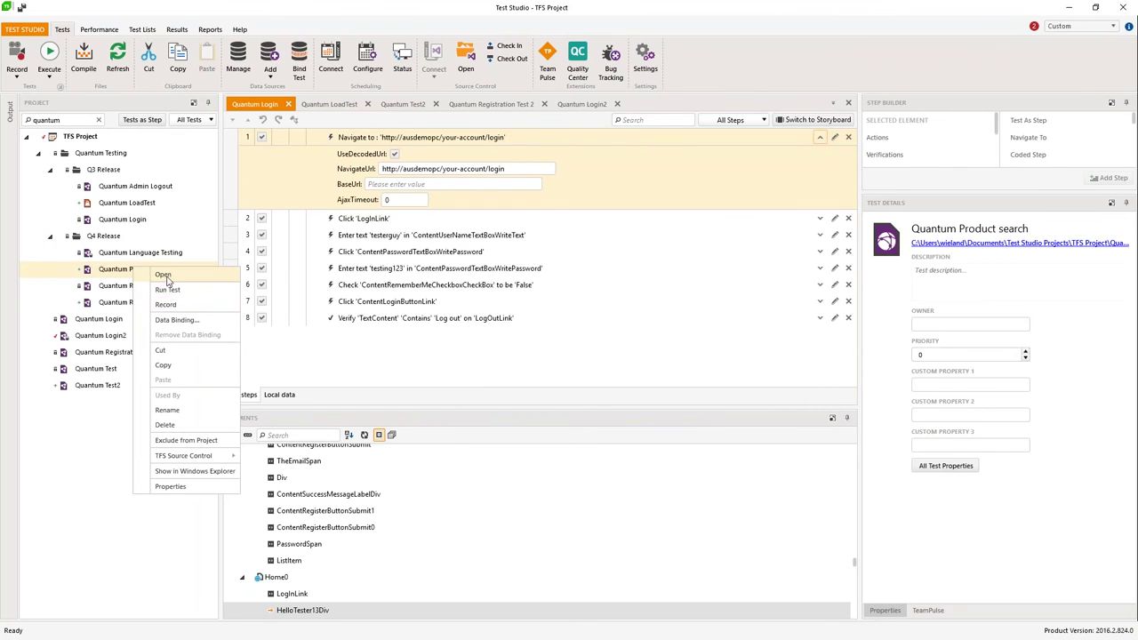
pyautogui.click(163, 275)
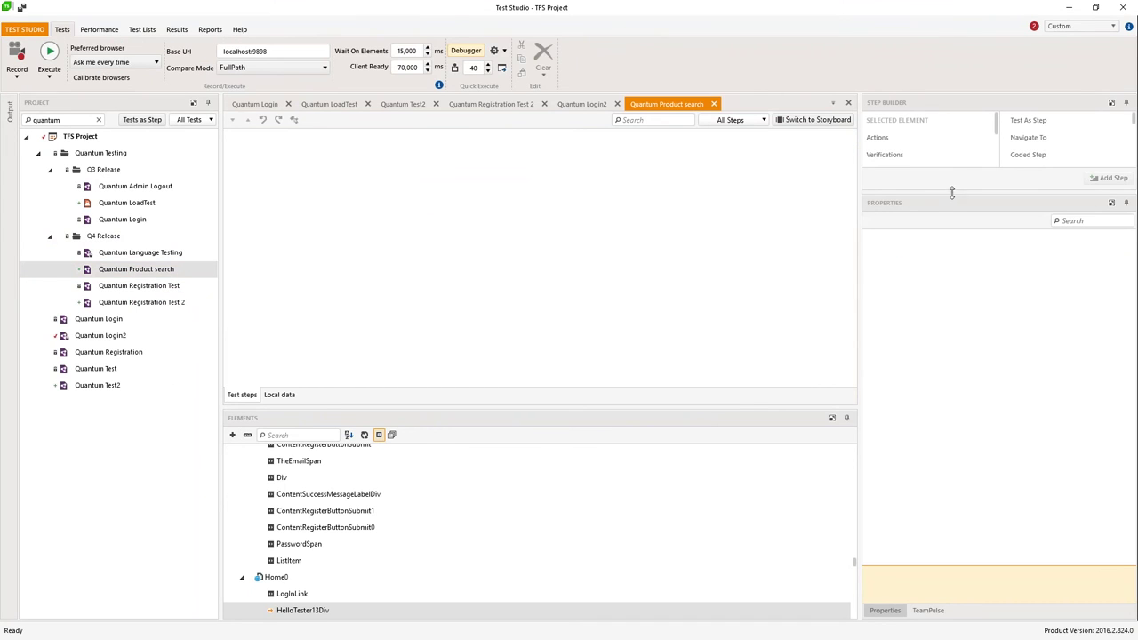
# Step: Try Test As Step, cancel it, and inspect the Quantum Login test's steps
pyautogui.moveTo(951, 193); pyautogui.dragTo(951, 389)
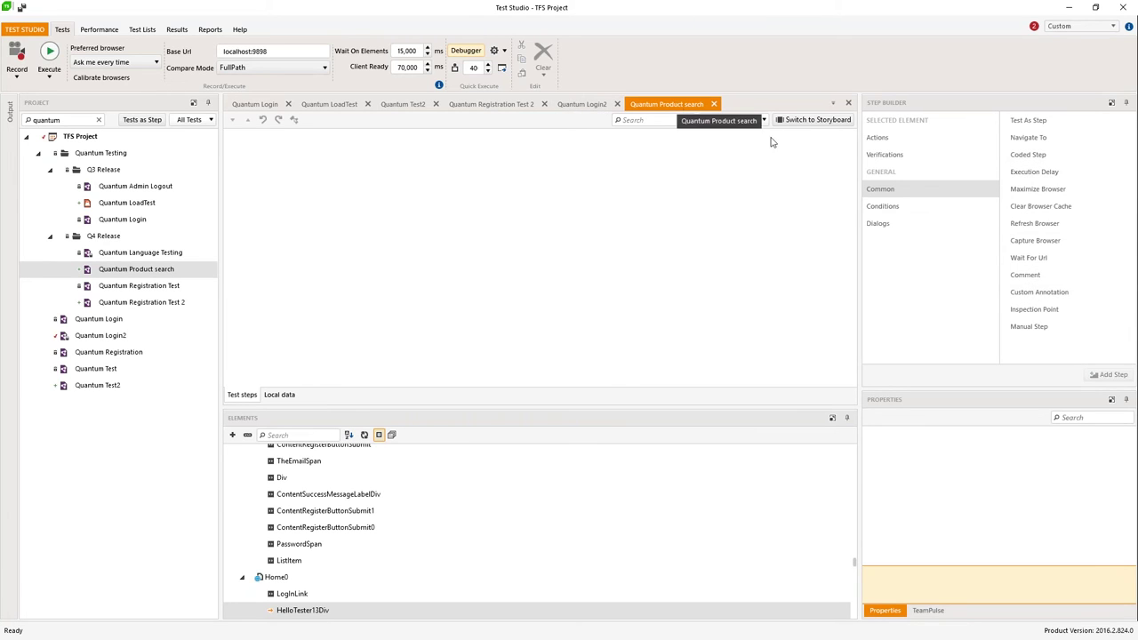
pyautogui.doubleClick(1031, 122)
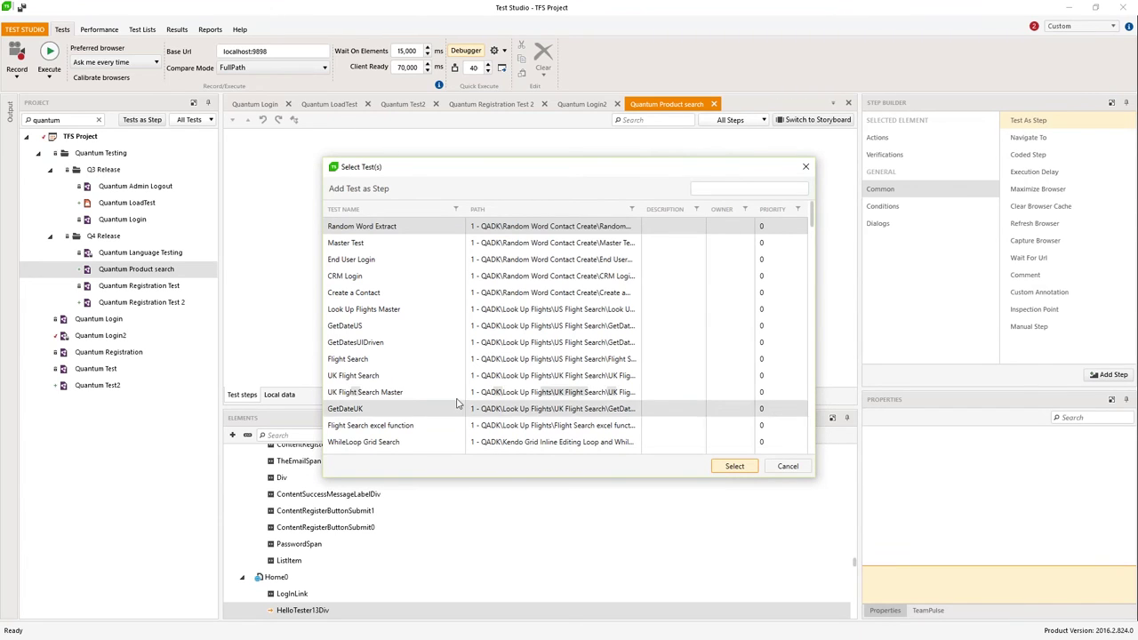
pyautogui.click(788, 466)
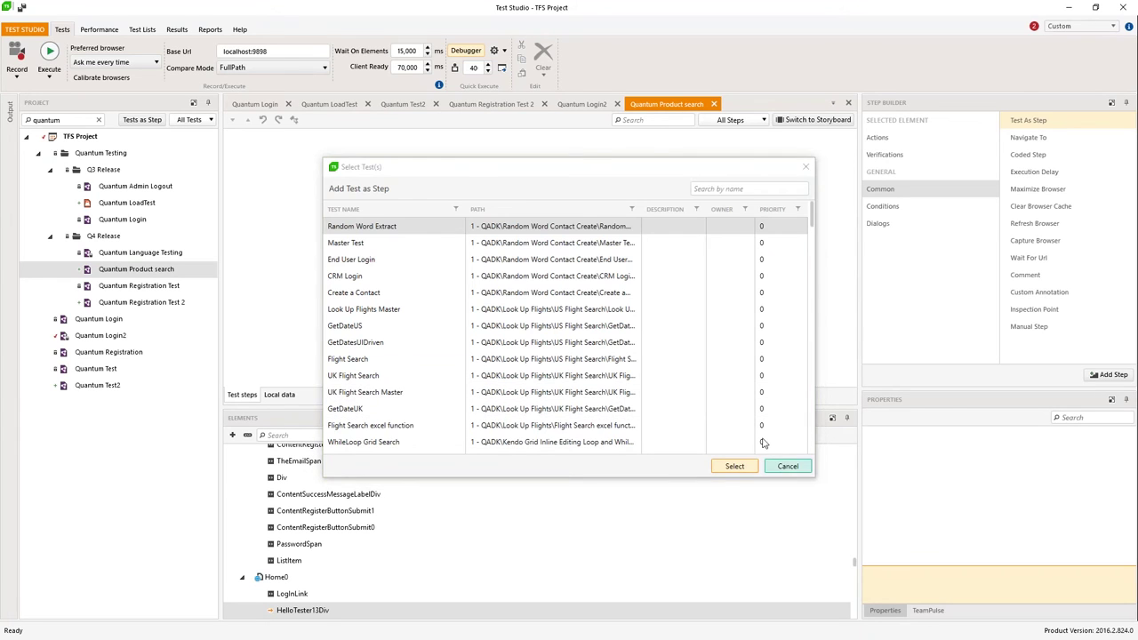
pyautogui.click(249, 104)
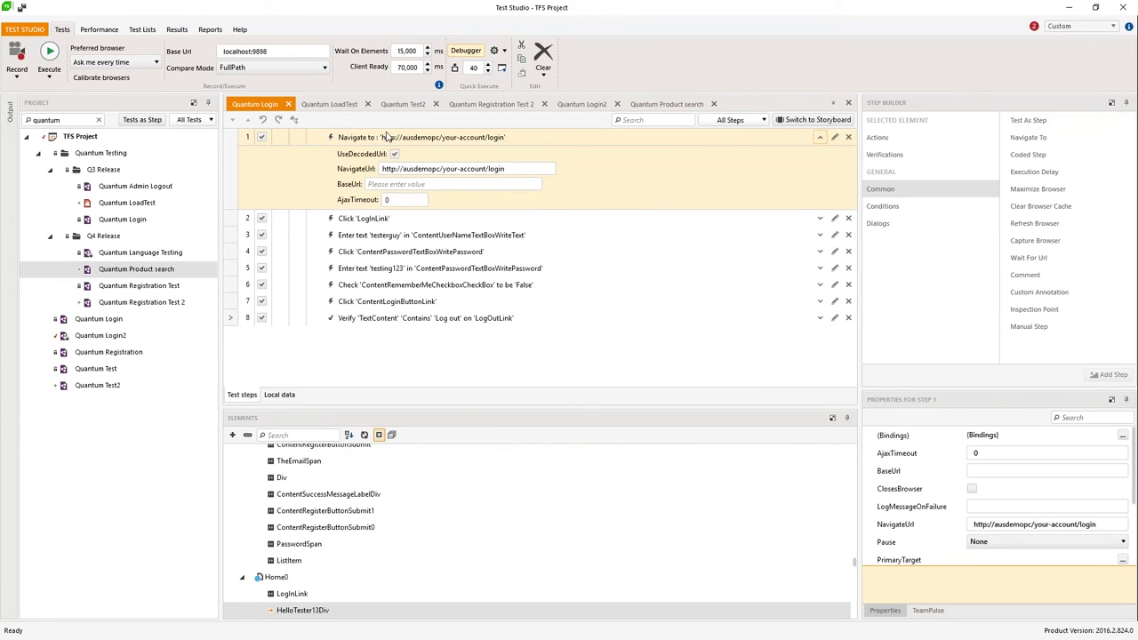
pyautogui.click(388, 138)
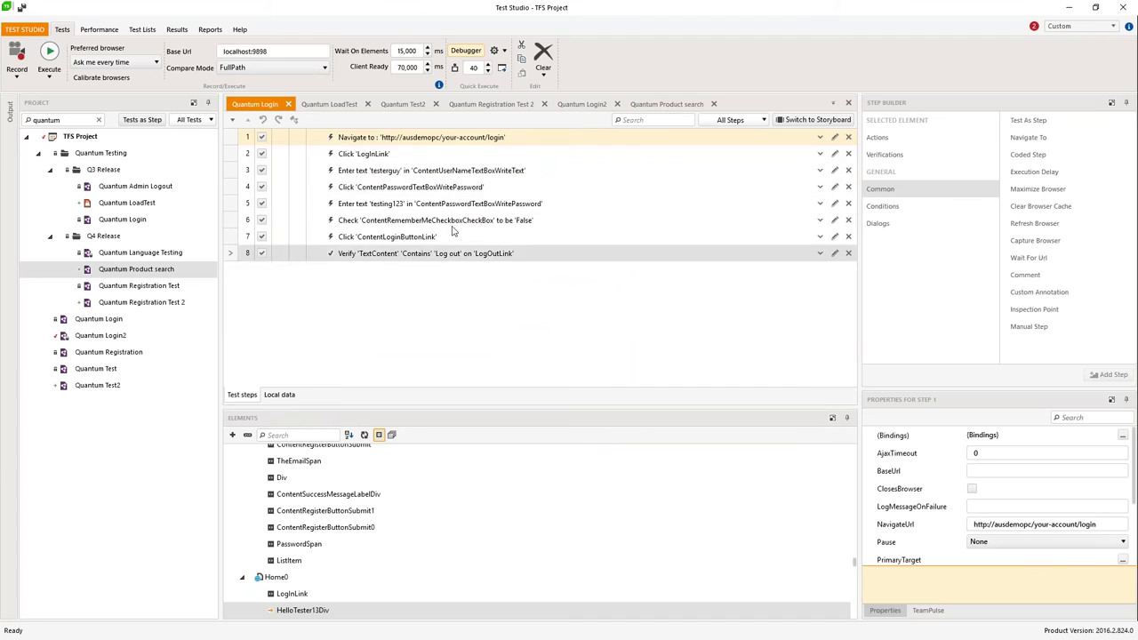
# Step: Add Quantum Login as a step, found by searching 'quantum'
pyautogui.click(662, 105)
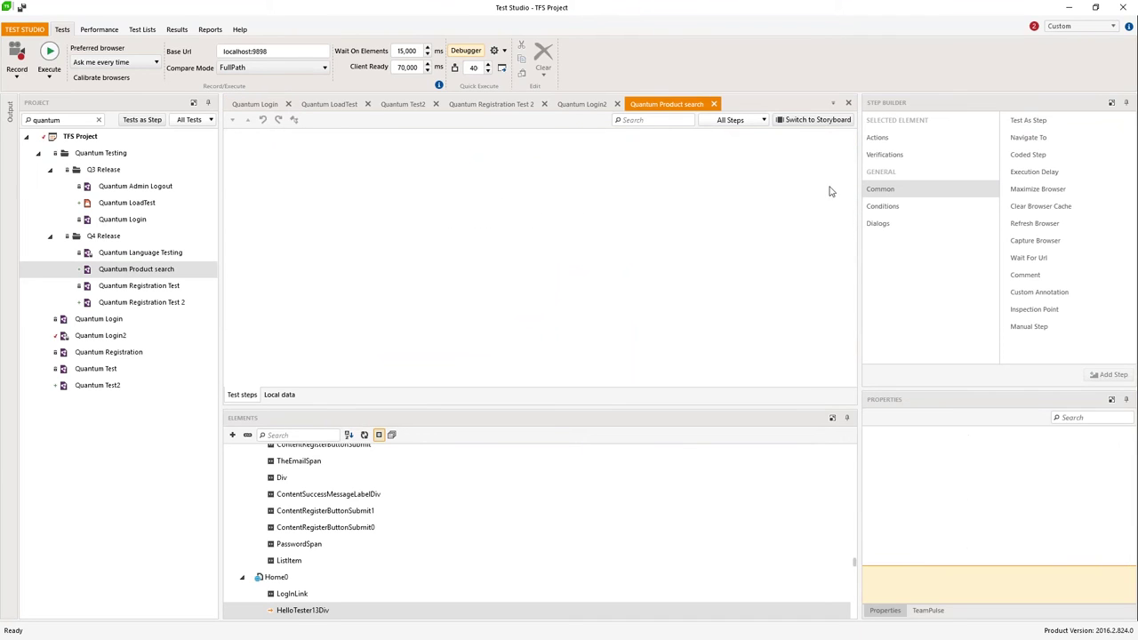
pyautogui.click(1023, 125)
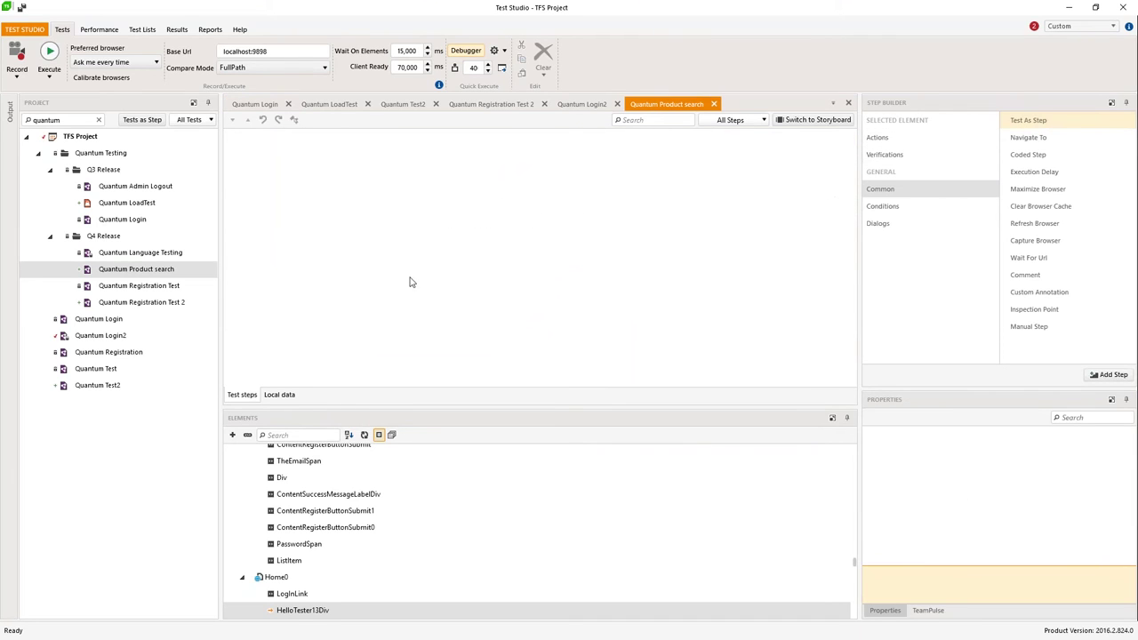
pyautogui.doubleClick(1002, 130)
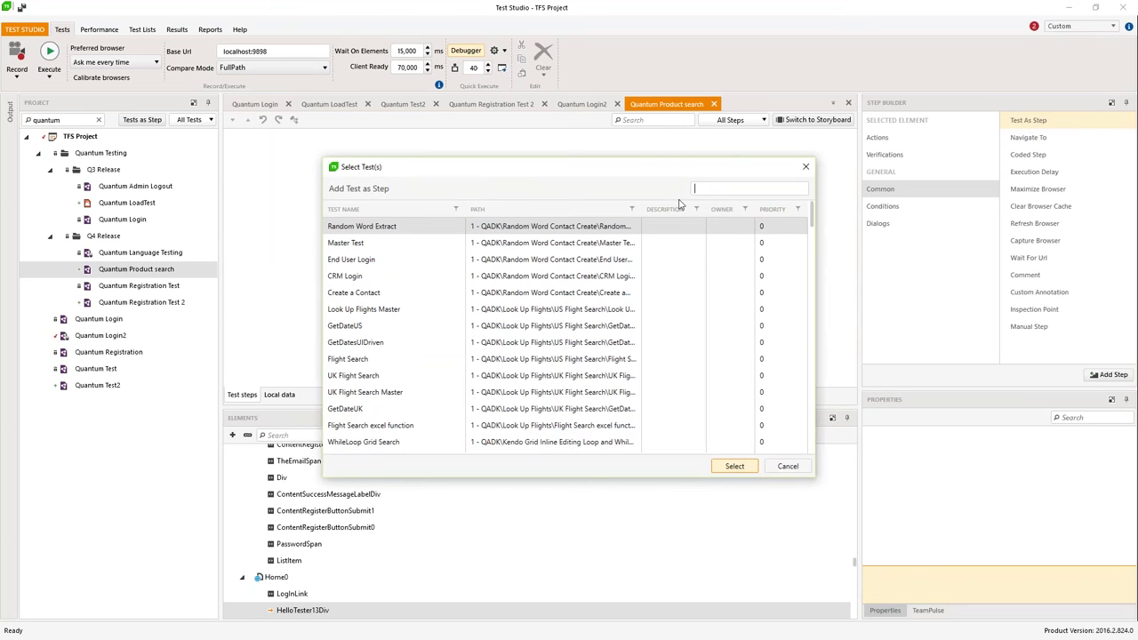
pyautogui.click(712, 192)
pyautogui.write('quantum')
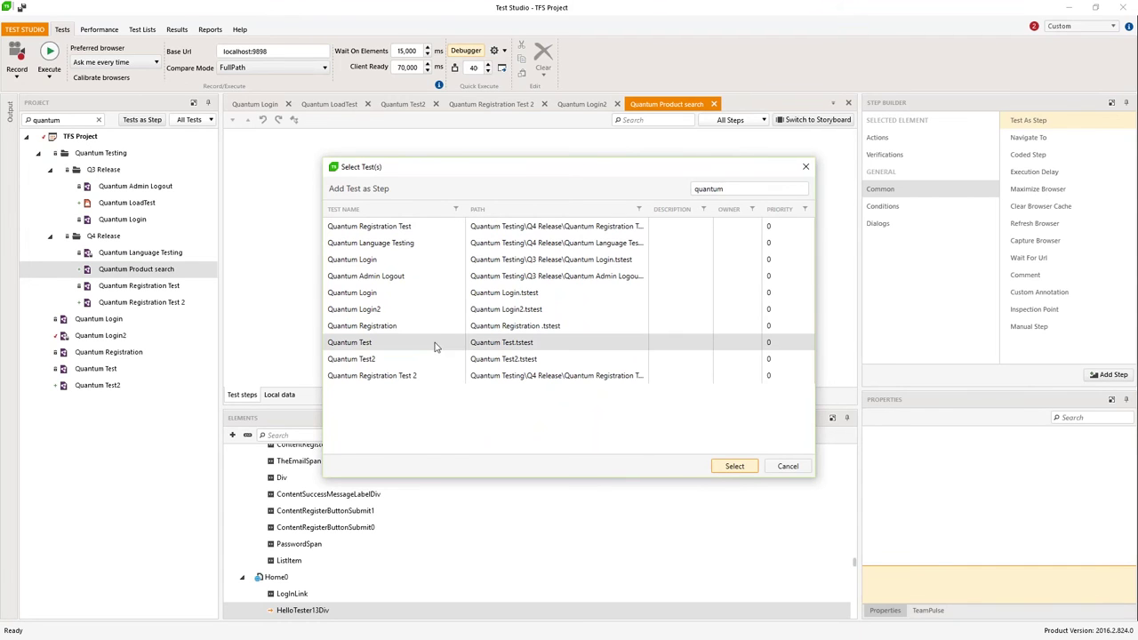
pyautogui.click(369, 293)
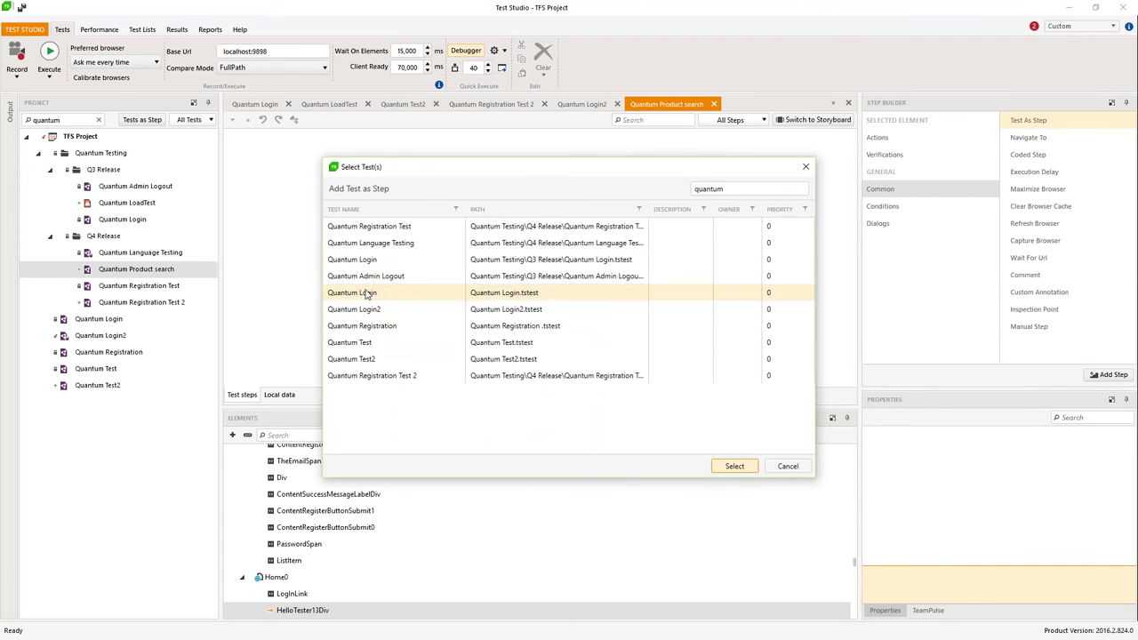
pyautogui.click(731, 467)
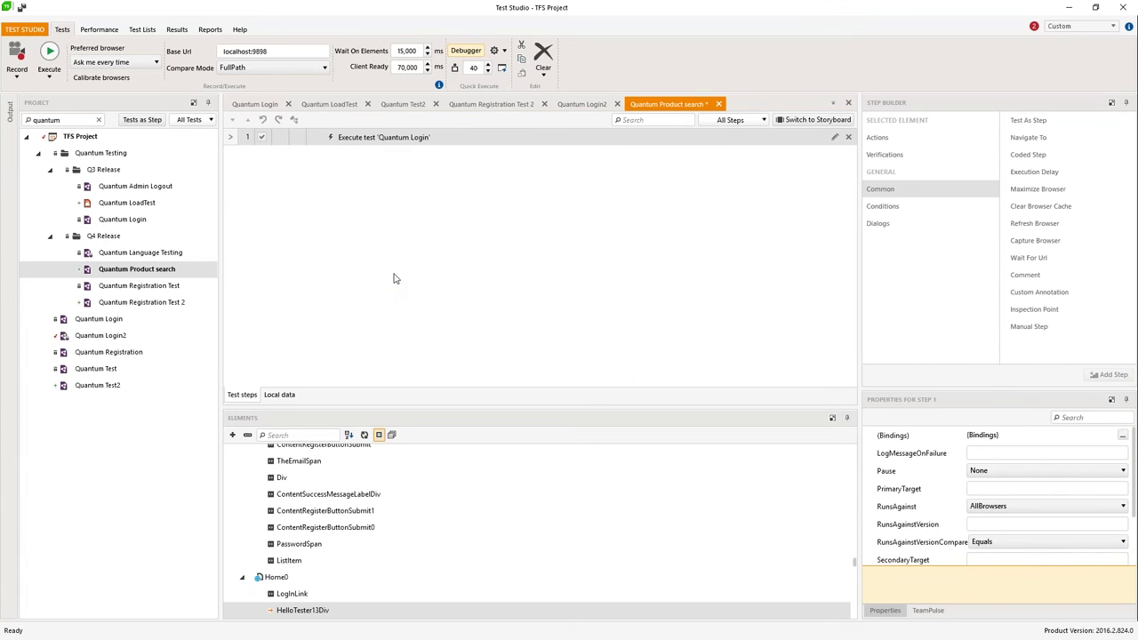
# Step: Run To Here on the Quantum Login step in Internet Explorer, saving the test first
pyautogui.rightClick(406, 139)
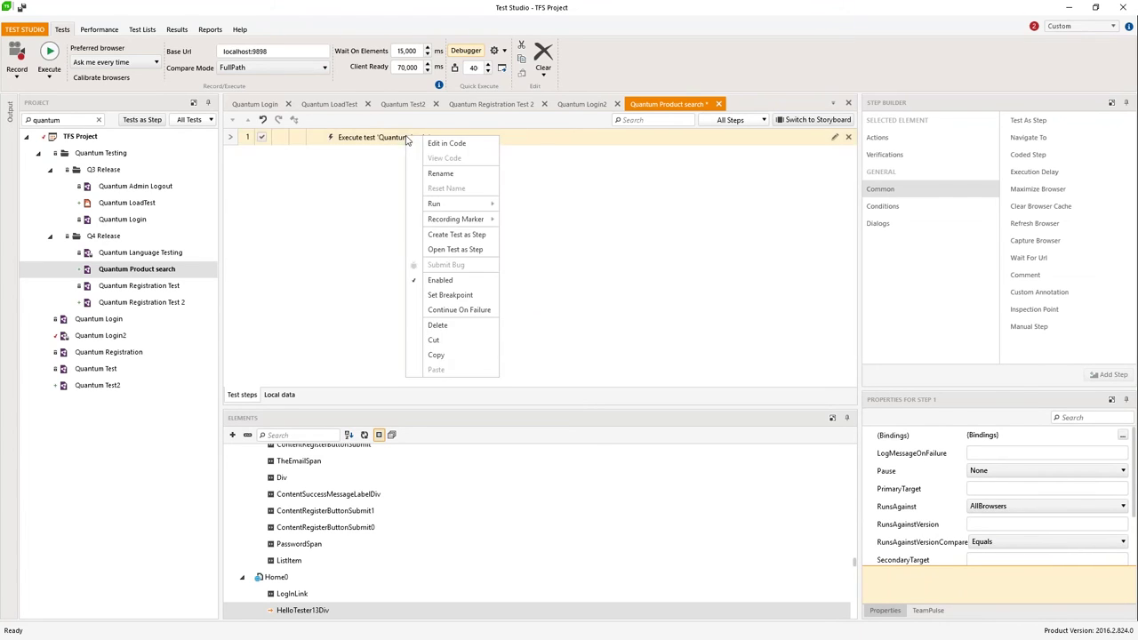
pyautogui.moveTo(447, 211)
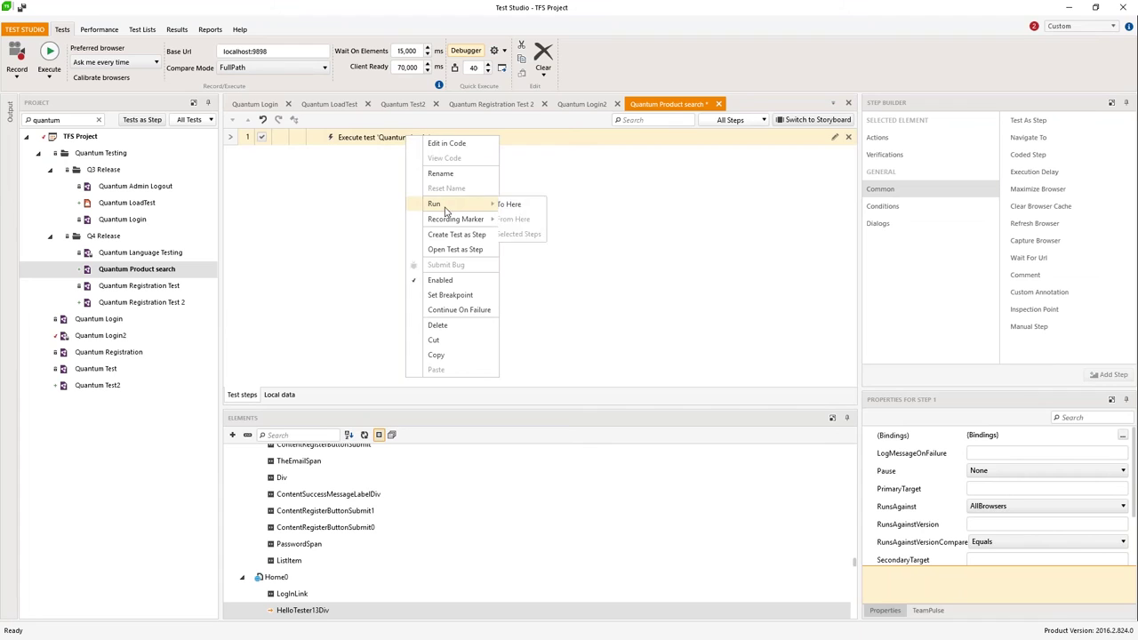
pyautogui.click(534, 204)
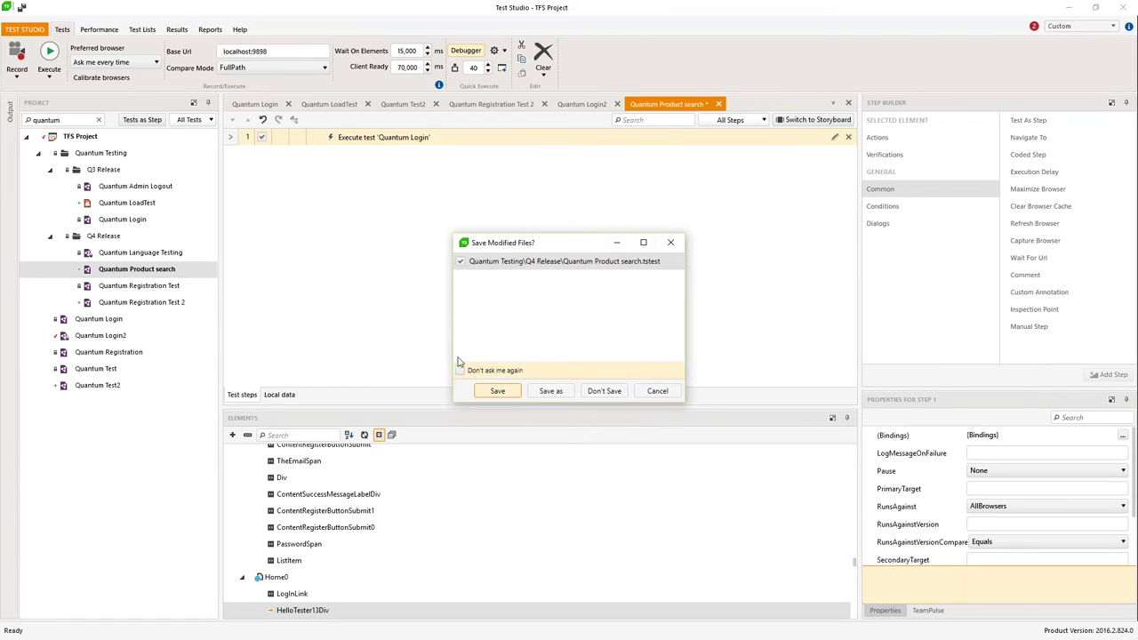
pyautogui.click(496, 392)
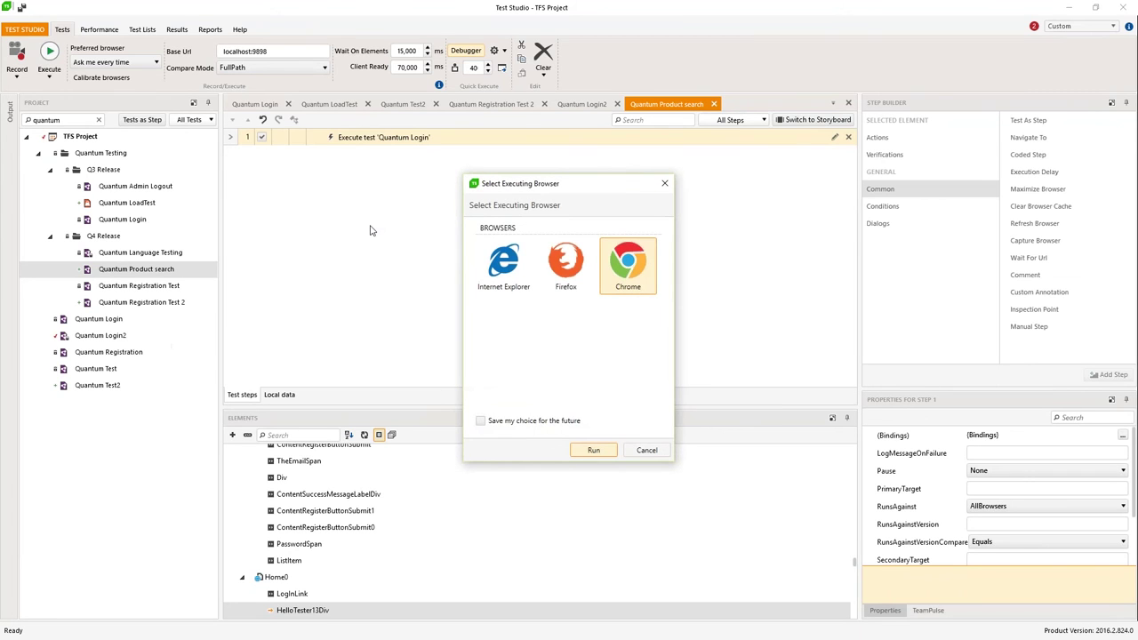
pyautogui.click(507, 265)
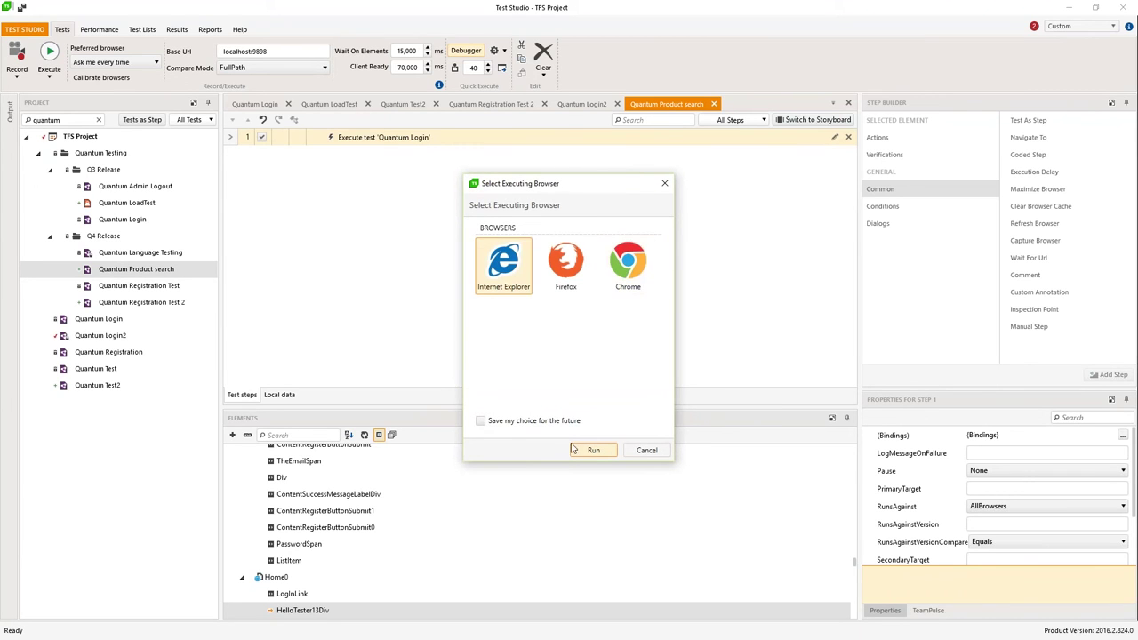
pyautogui.click(593, 451)
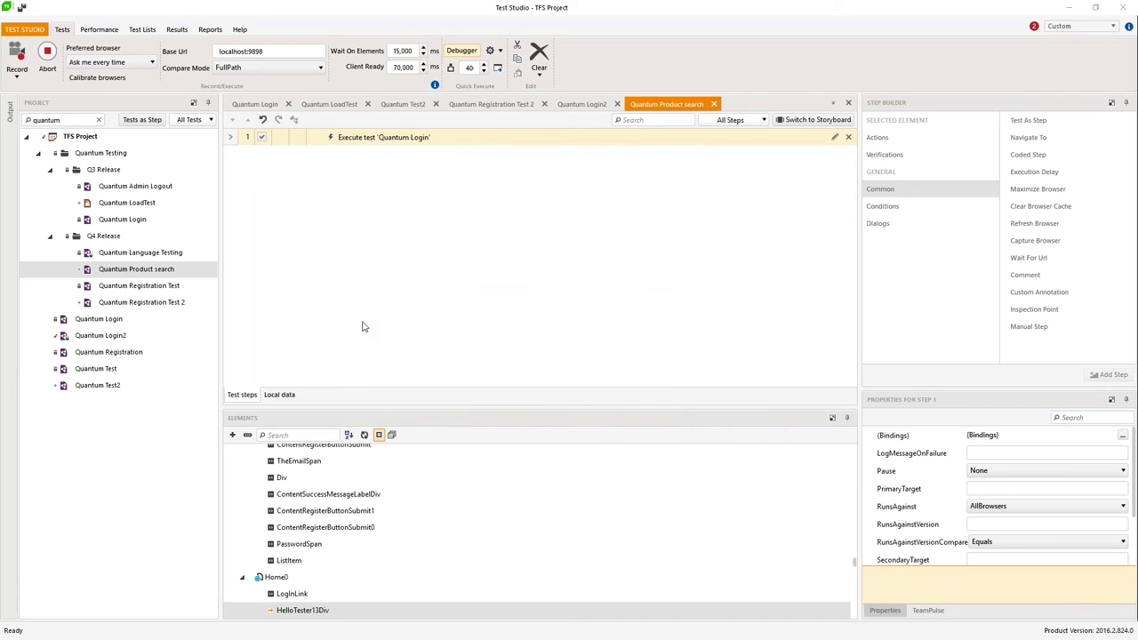
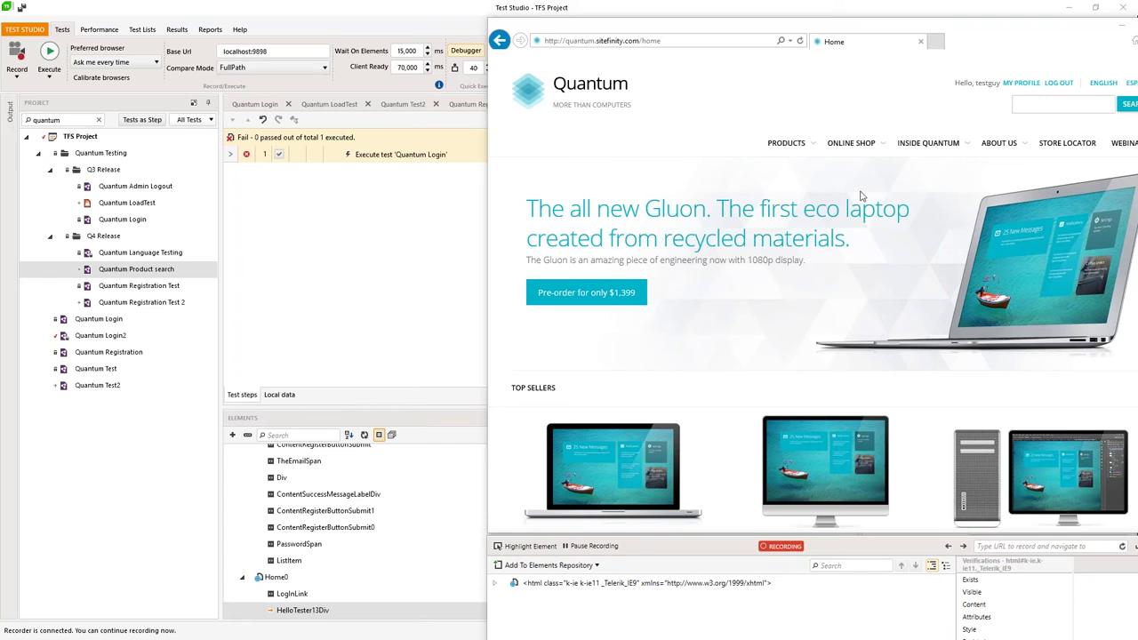
# Step: Move the browser window left and switch on the recorder's element highlighting
pyautogui.moveTo(957, 25); pyautogui.dragTo(830, 22)
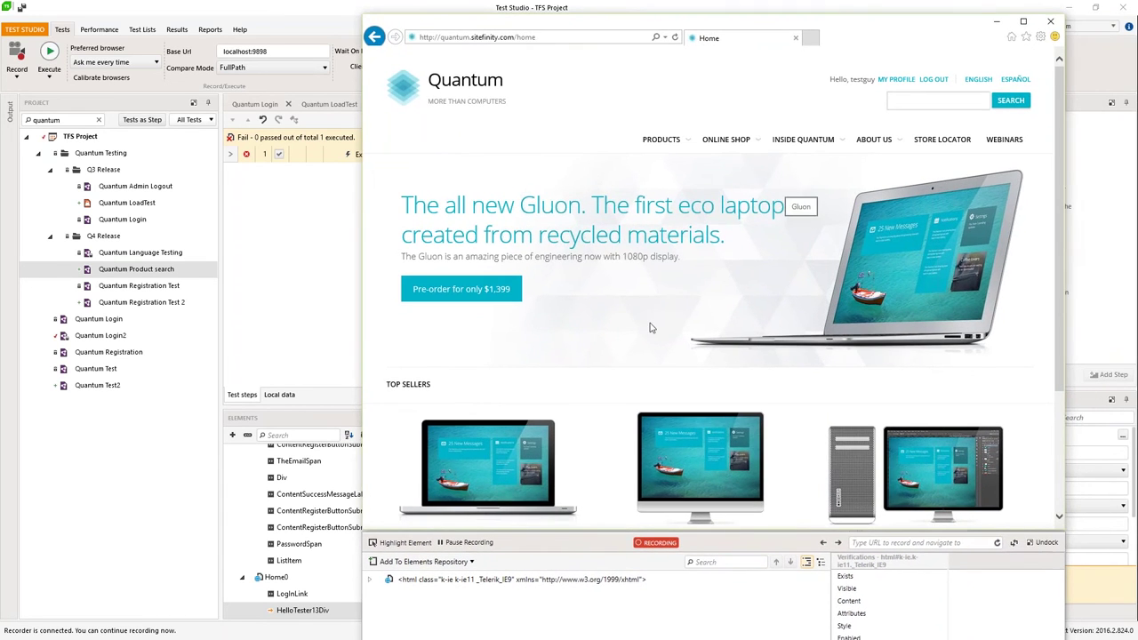
pyautogui.click(404, 544)
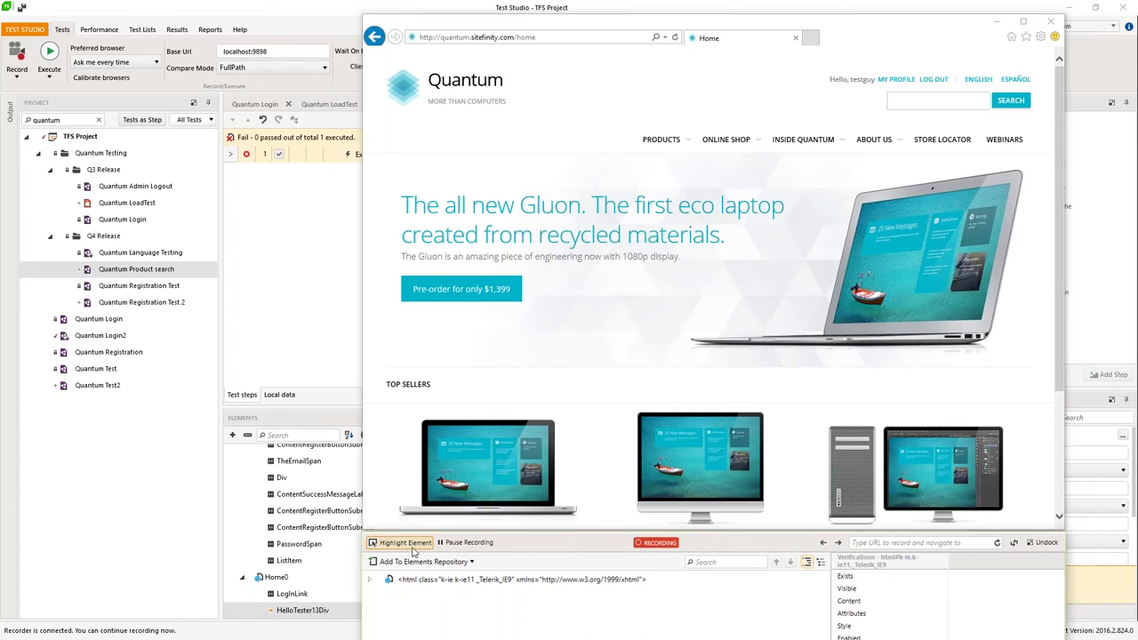
# Step: Add a Verify text-contains step for the 'The all new Gluon…' eco laptop headline
pyautogui.rightClick(611, 306)
pyautogui.moveTo(646, 330)
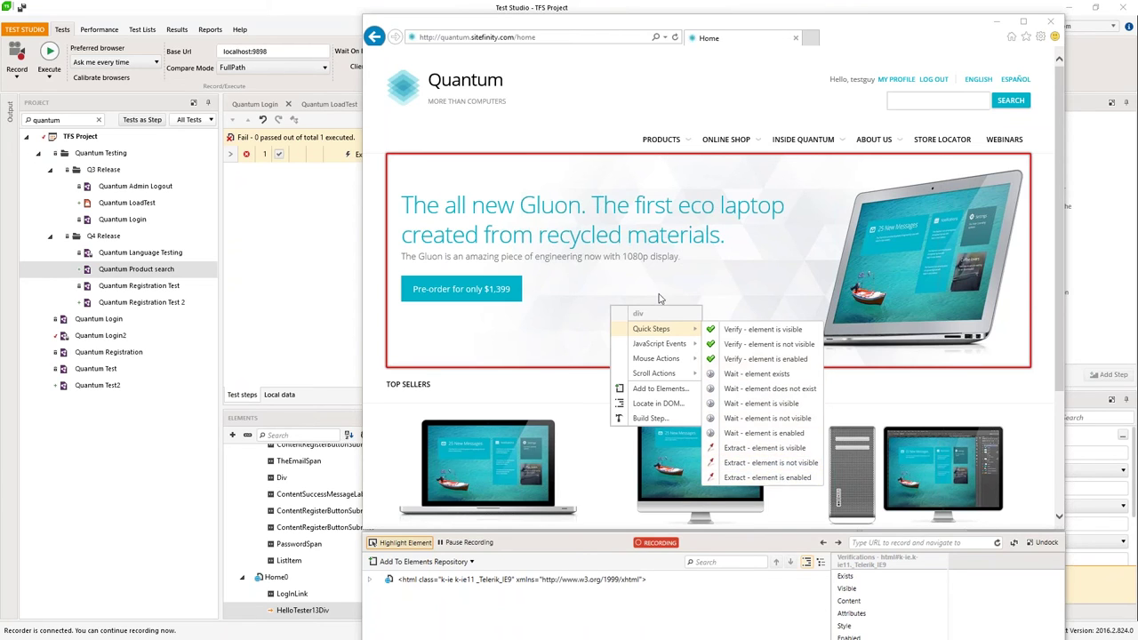
pyautogui.rightClick(466, 210)
pyautogui.moveTo(511, 234)
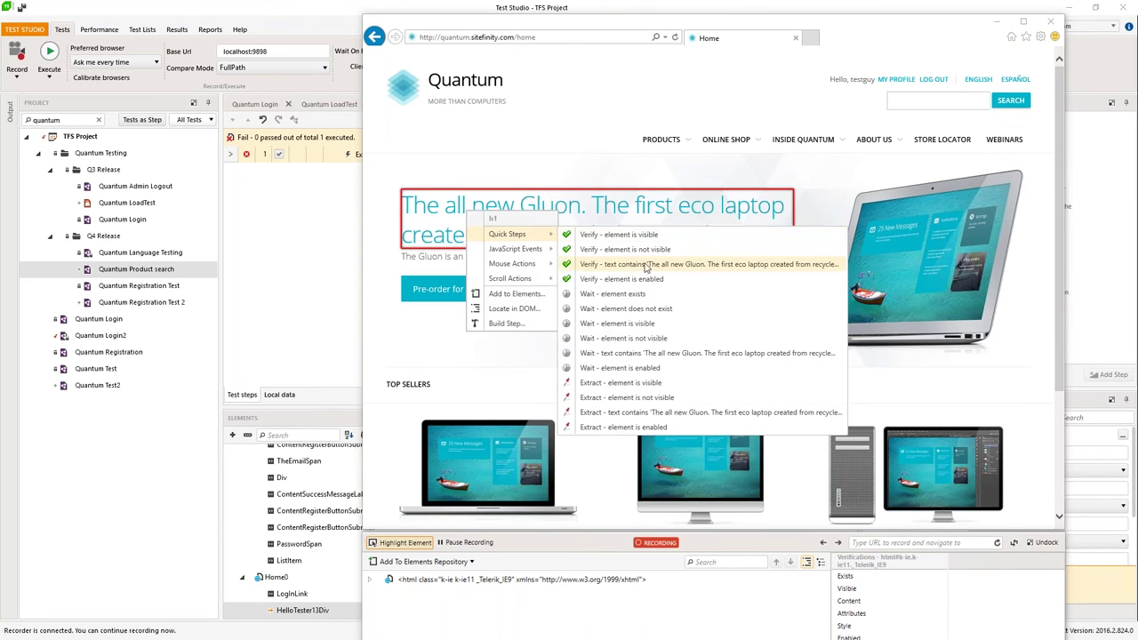
pyautogui.click(647, 267)
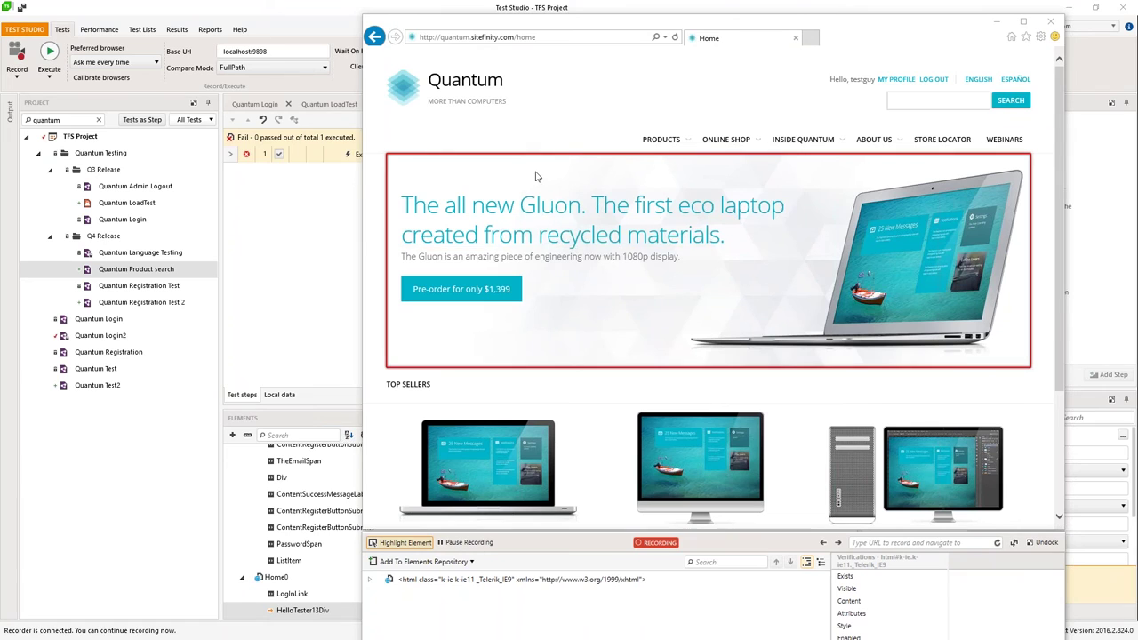
# Step: Add a Quick Steps verification step for the Pre-order button
pyautogui.rightClick(473, 294)
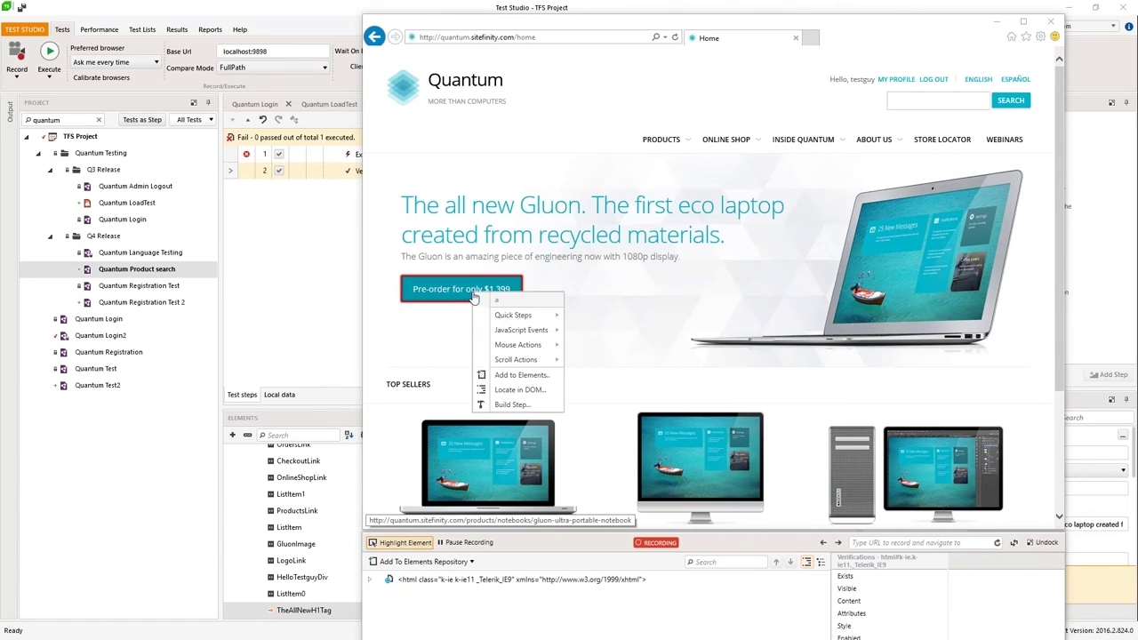
pyautogui.moveTo(516, 314)
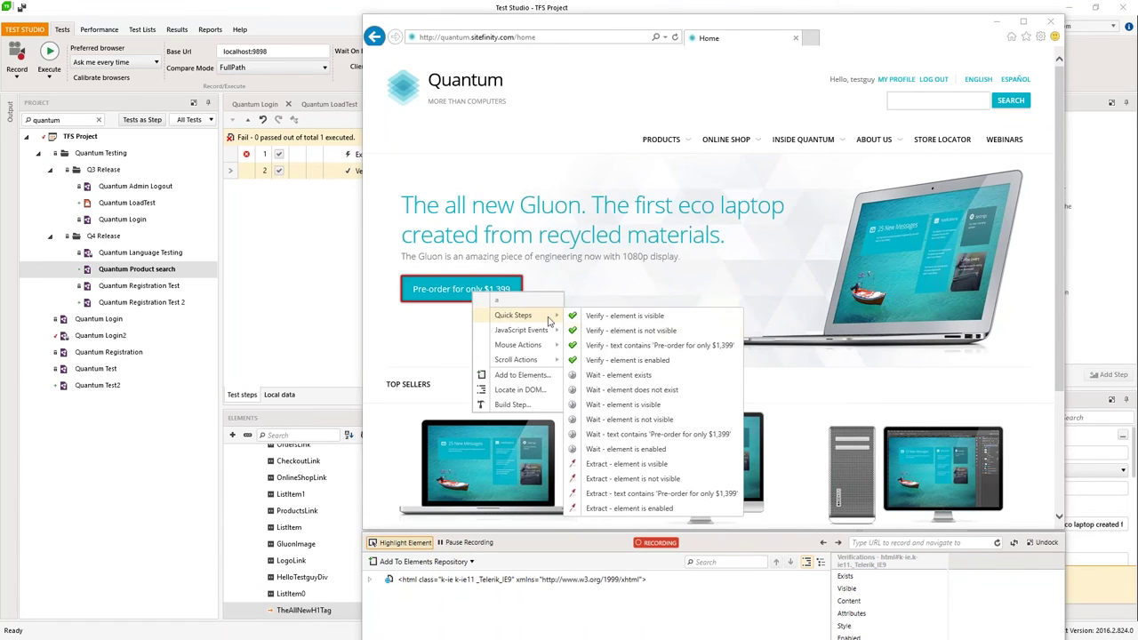
pyautogui.click(654, 360)
# Step: Load the Quantum logo link into the step builder with Build Step
pyautogui.rightClick(592, 316)
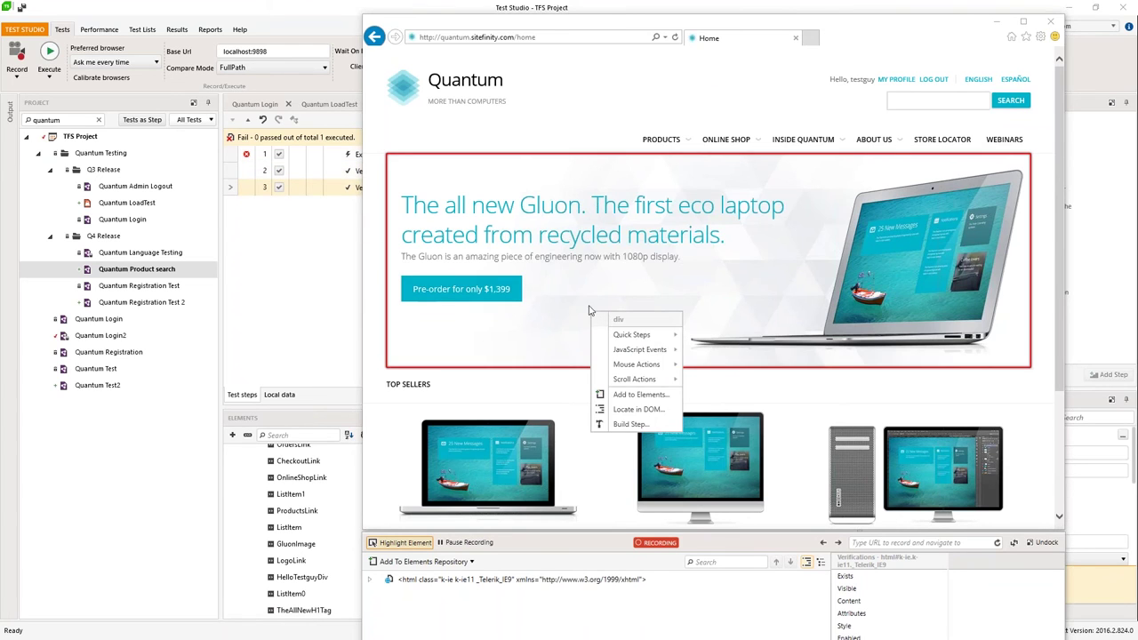
pyautogui.rightClick(460, 84)
pyautogui.rightClick(440, 102)
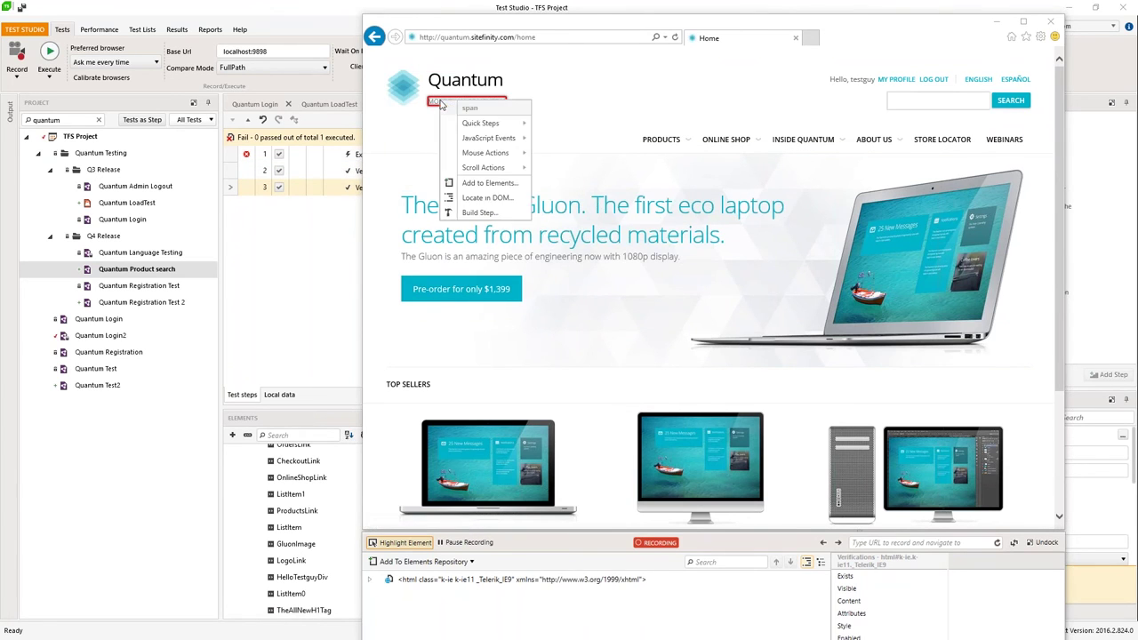
pyautogui.rightClick(399, 88)
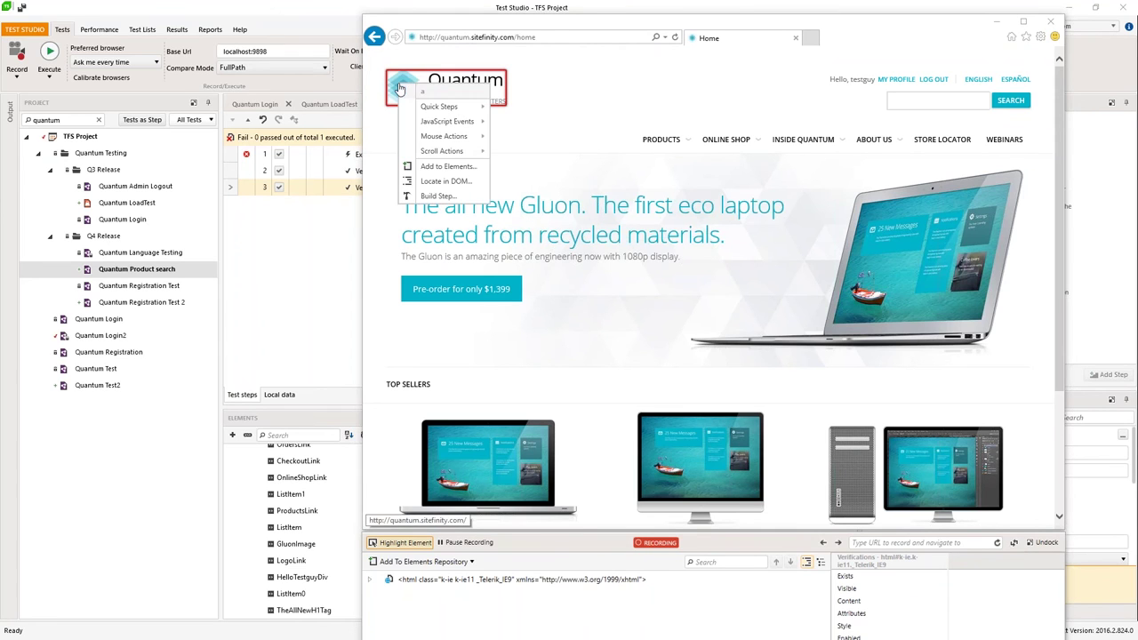
pyautogui.moveTo(442, 111)
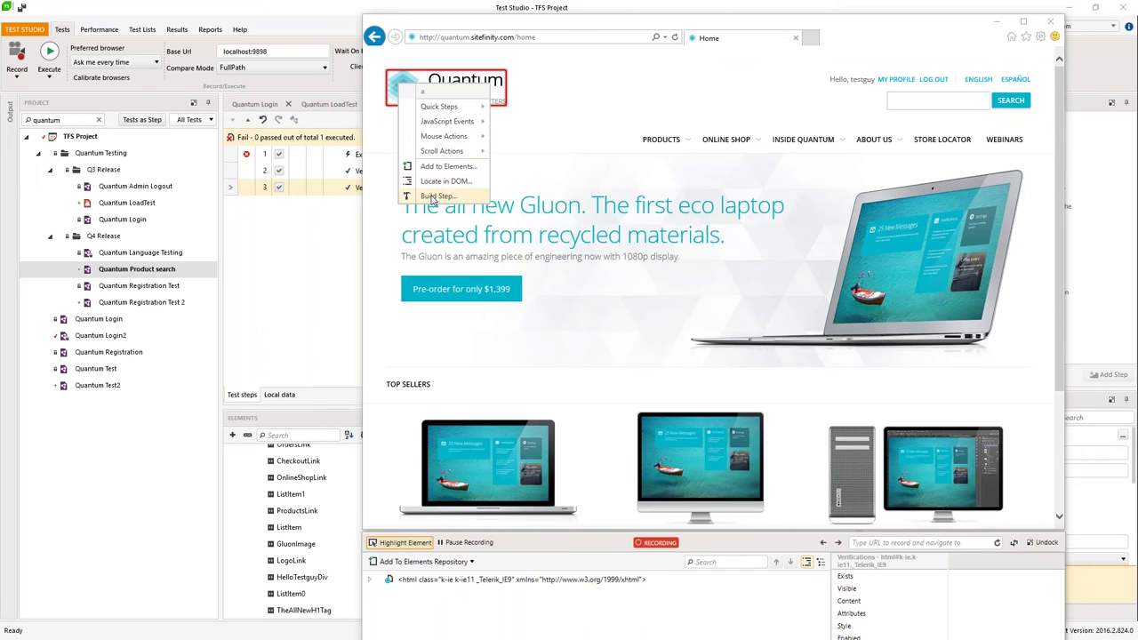
pyautogui.click(436, 197)
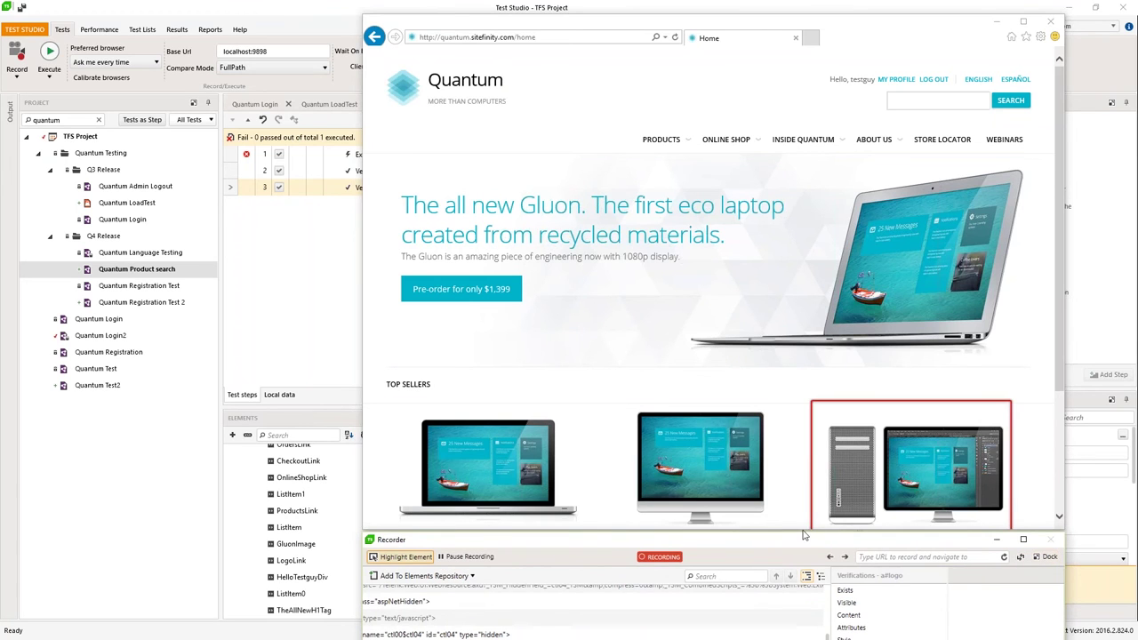
# Step: Undock the recorder into its own window, moved higher and enlarged
pyautogui.doubleClick(807, 542)
pyautogui.moveTo(756, 410); pyautogui.dragTo(699, 142)
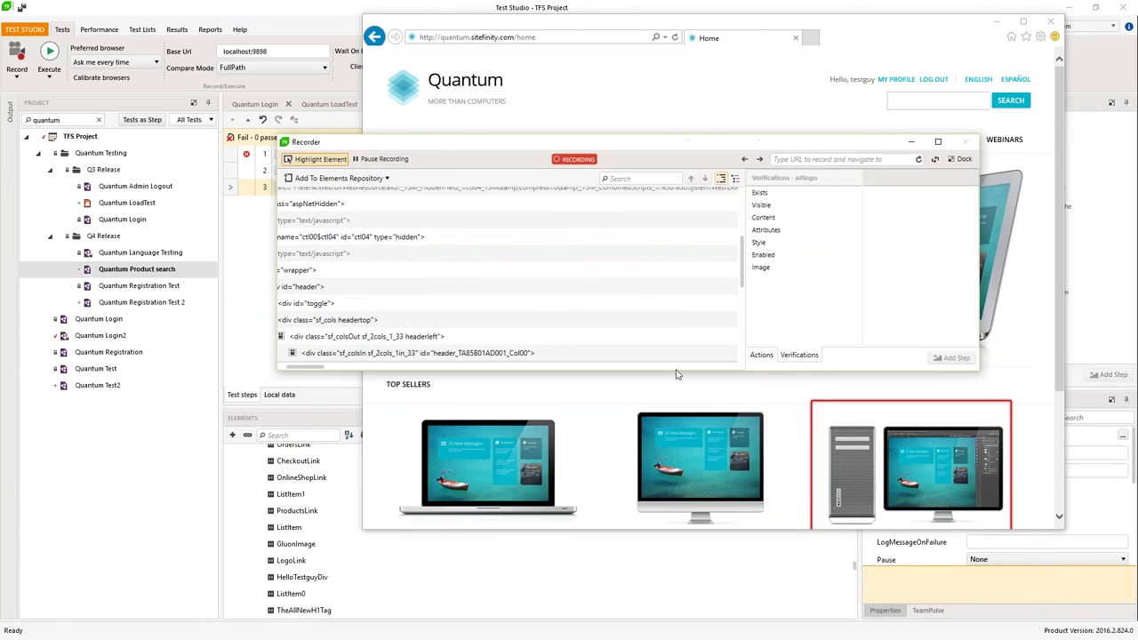
pyautogui.moveTo(676, 372)
pyautogui.moveTo(676, 372); pyautogui.dragTo(676, 523)
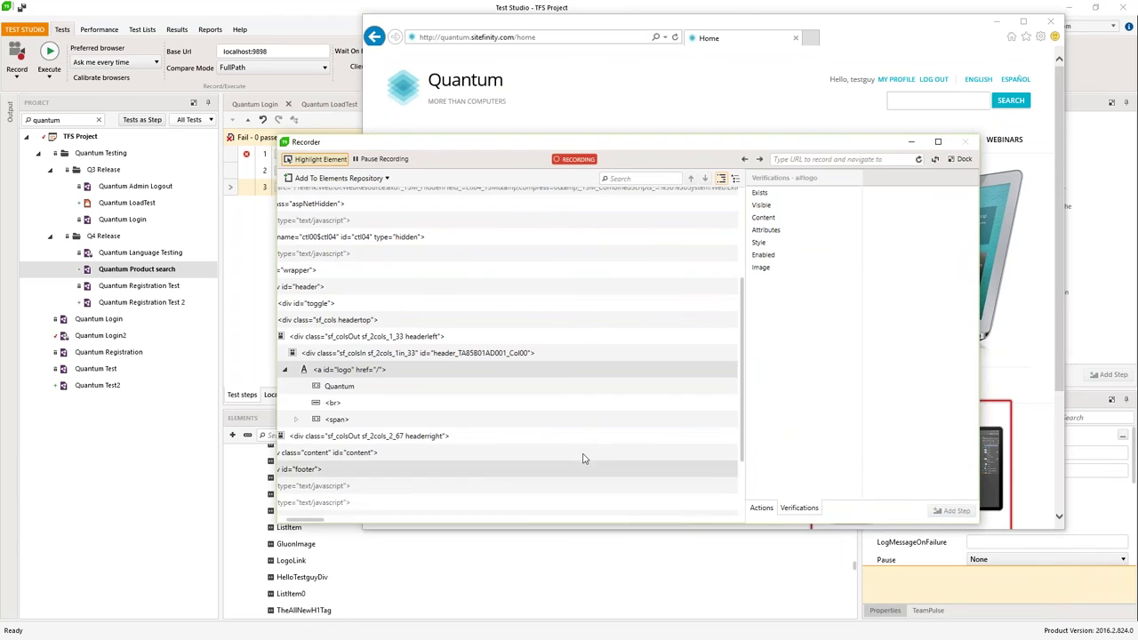
# Step: Select the <a id="logo"> node and show its available actions
pyautogui.click(346, 373)
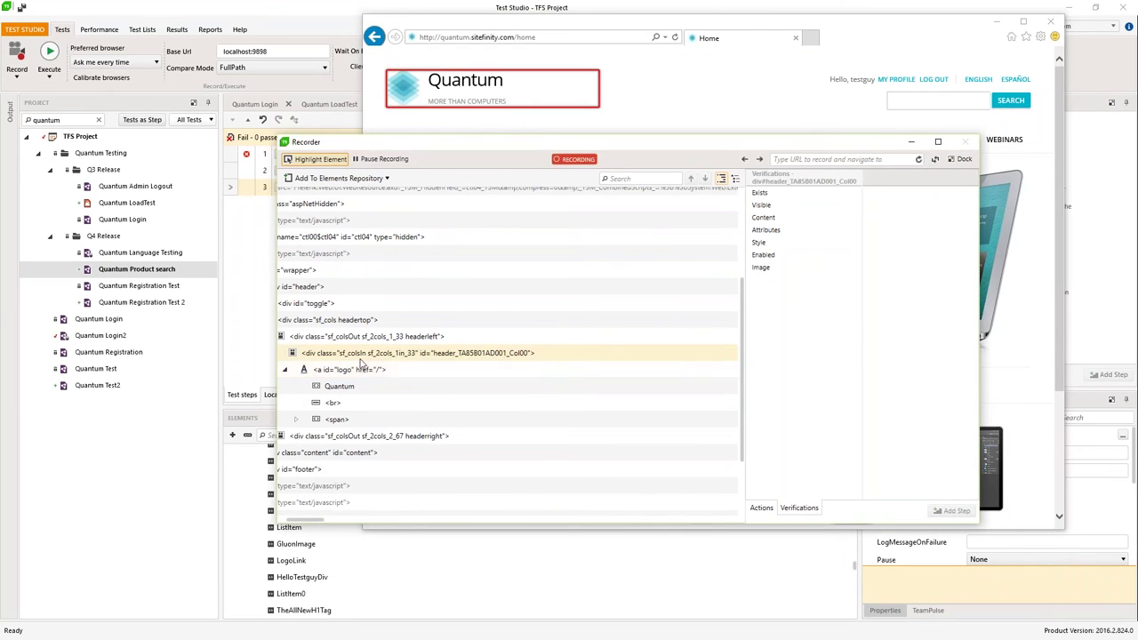
pyautogui.press('Up')
pyautogui.press('Up')
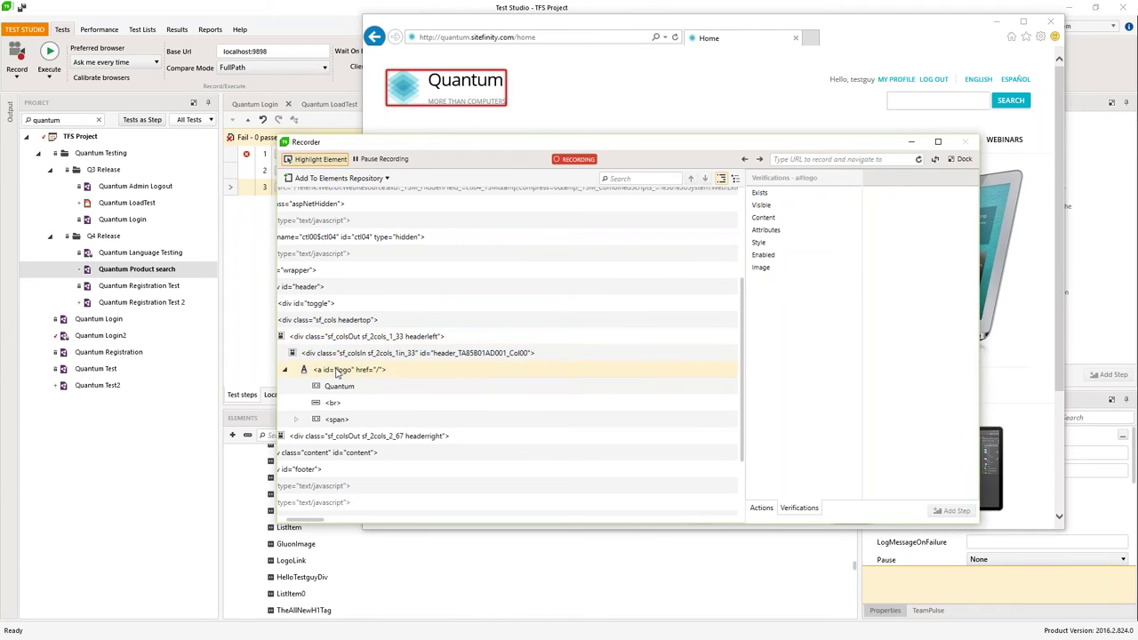
pyautogui.press('Down')
pyautogui.press('Down')
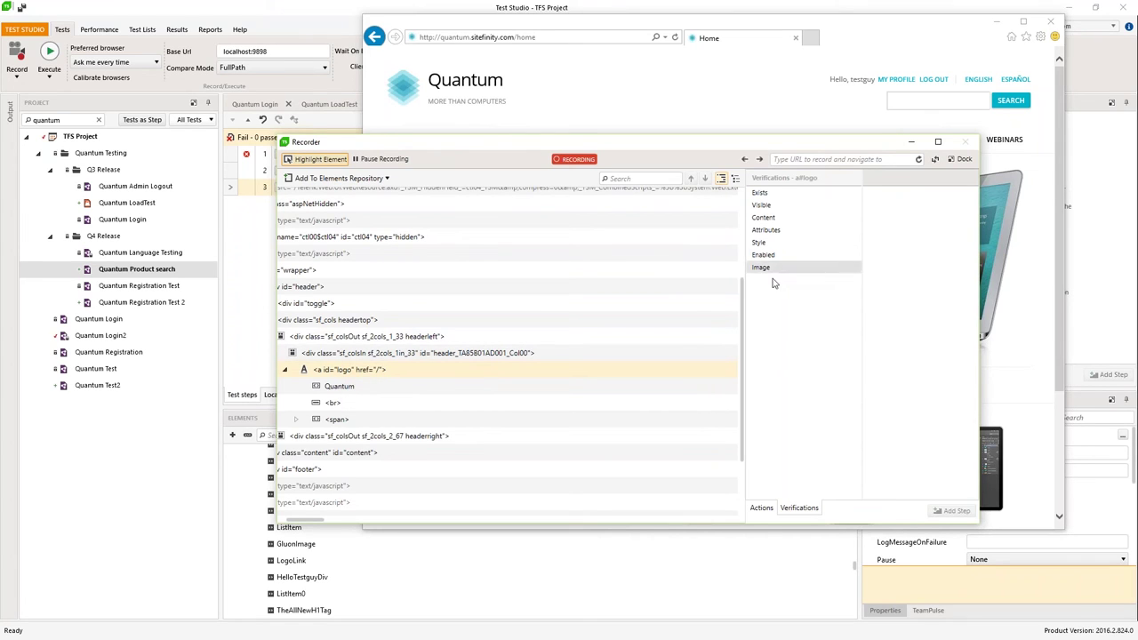
pyautogui.click(762, 508)
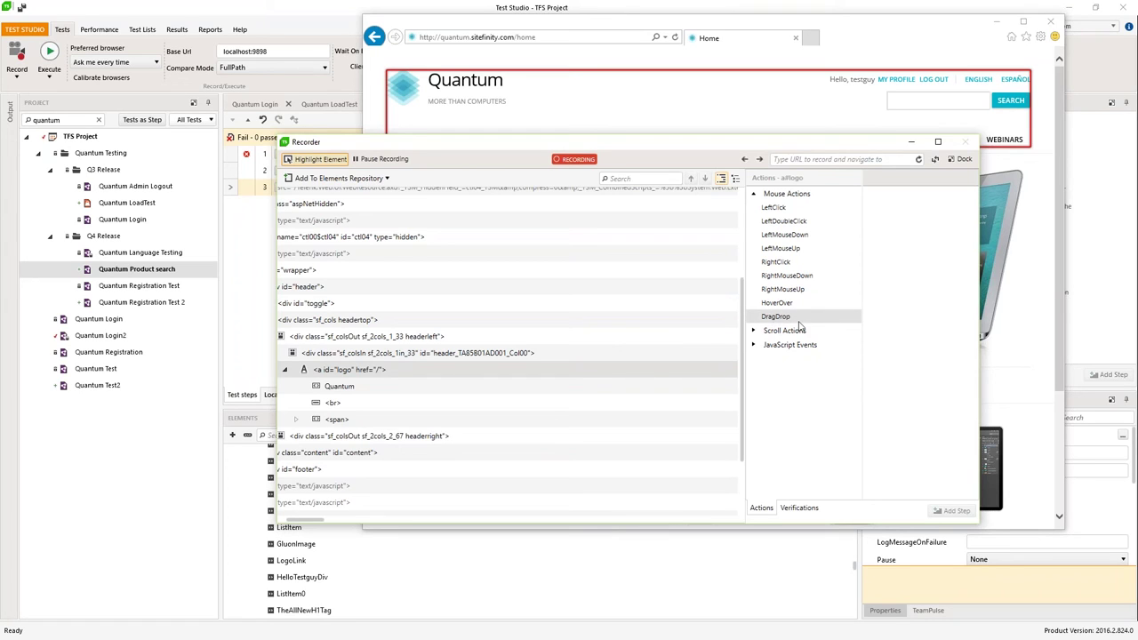
# Step: Add a step verifying the logo link's href attribute is the same as '/'
pyautogui.click(803, 508)
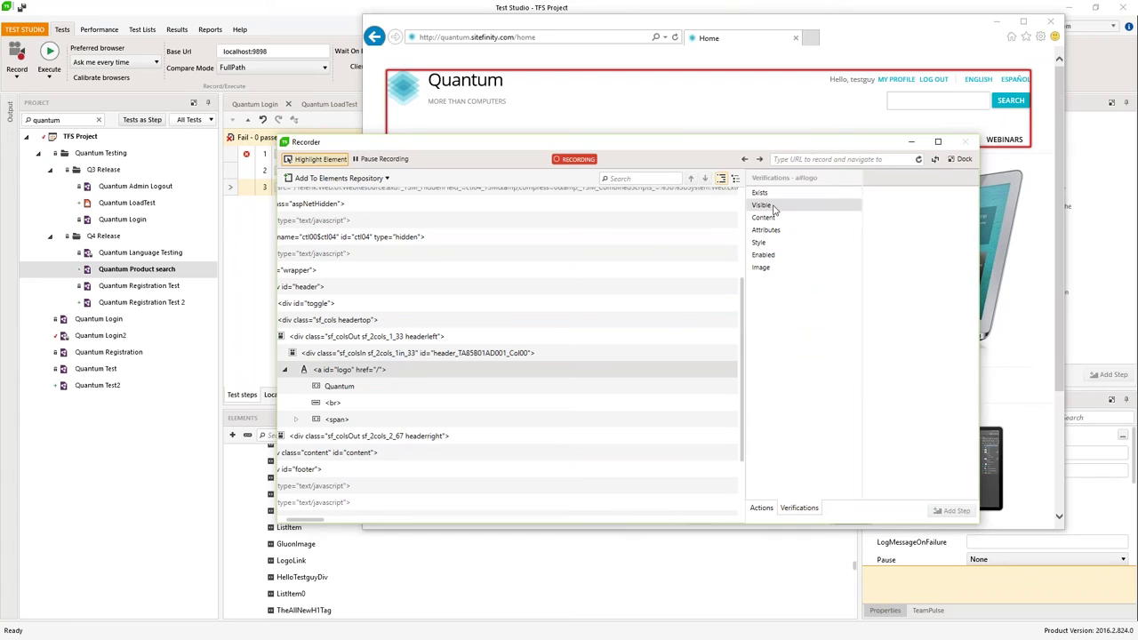
pyautogui.click(766, 230)
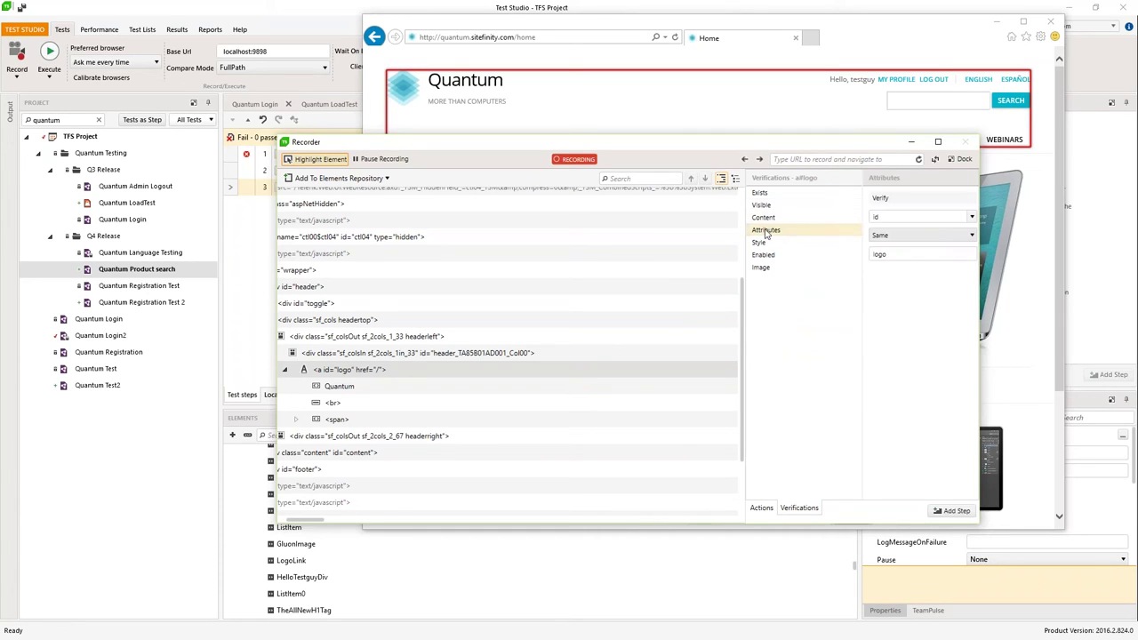
pyautogui.click(971, 217)
pyautogui.click(905, 246)
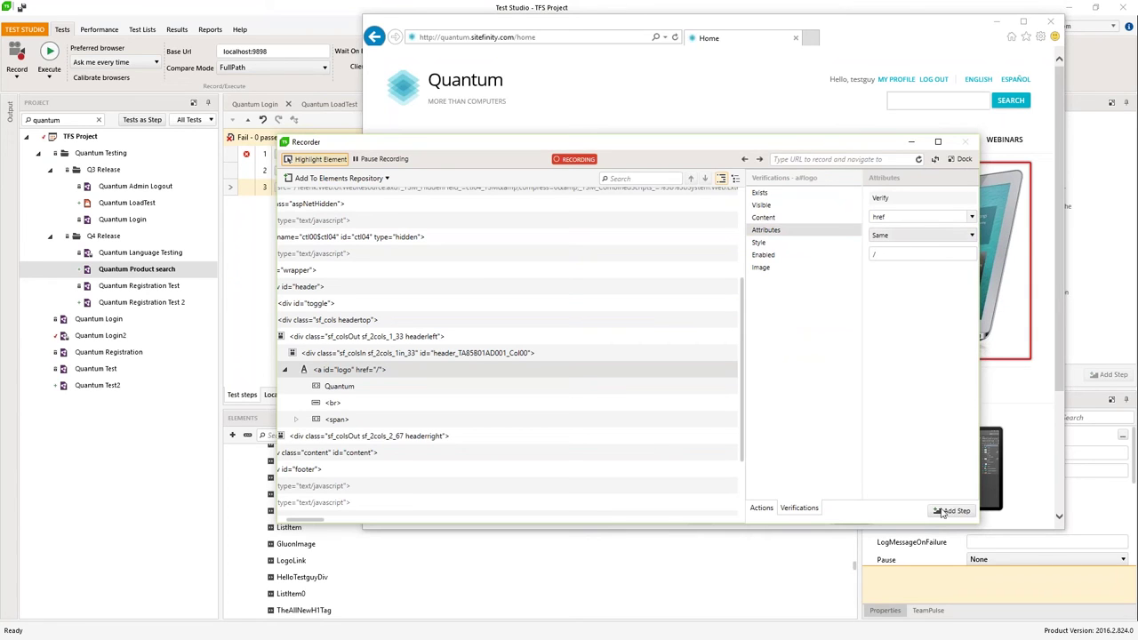
pyautogui.click(950, 510)
pyautogui.click(759, 242)
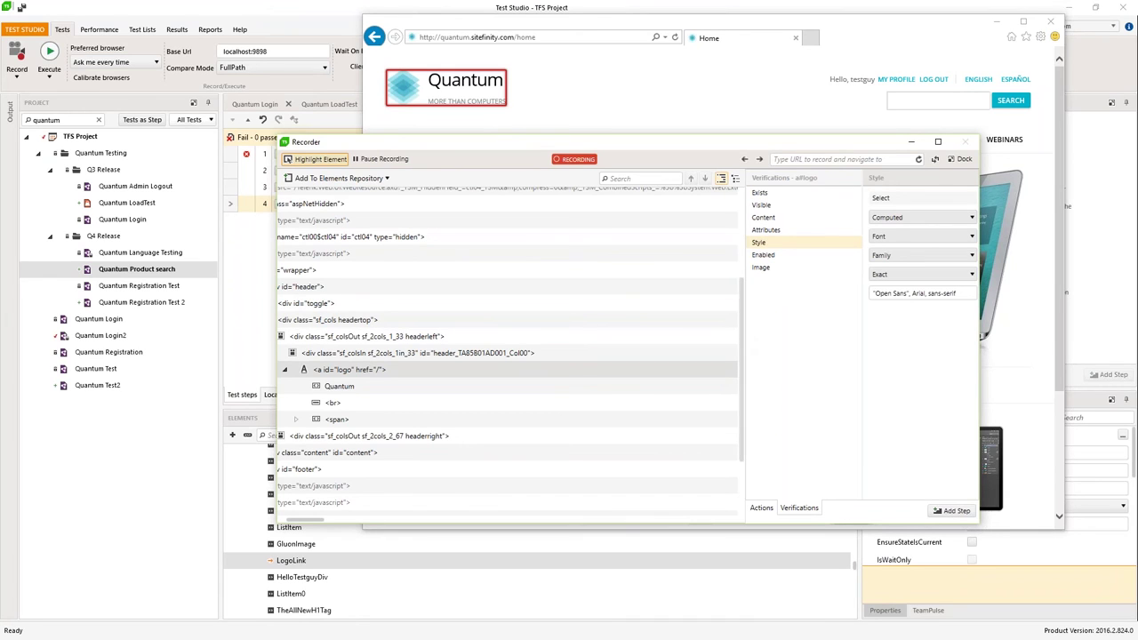
# Step: Widen the panels and set the style verification to Computed, Display category
pyautogui.moveTo(743, 338); pyautogui.dragTo(580, 338)
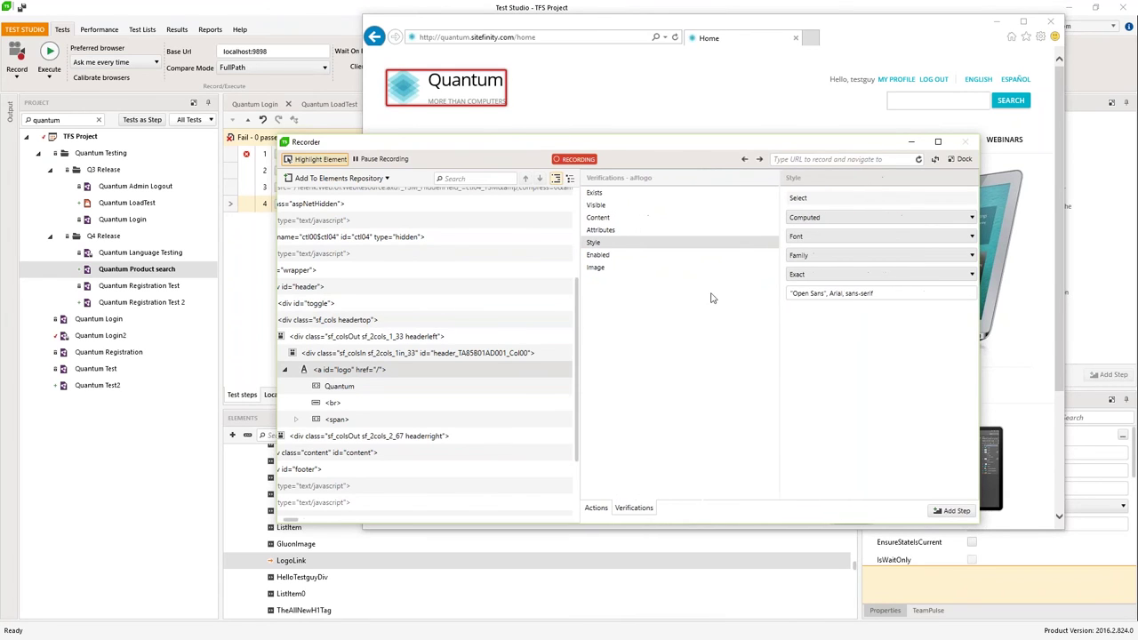
pyautogui.click(966, 220)
pyautogui.click(915, 230)
pyautogui.click(956, 236)
pyautogui.click(859, 264)
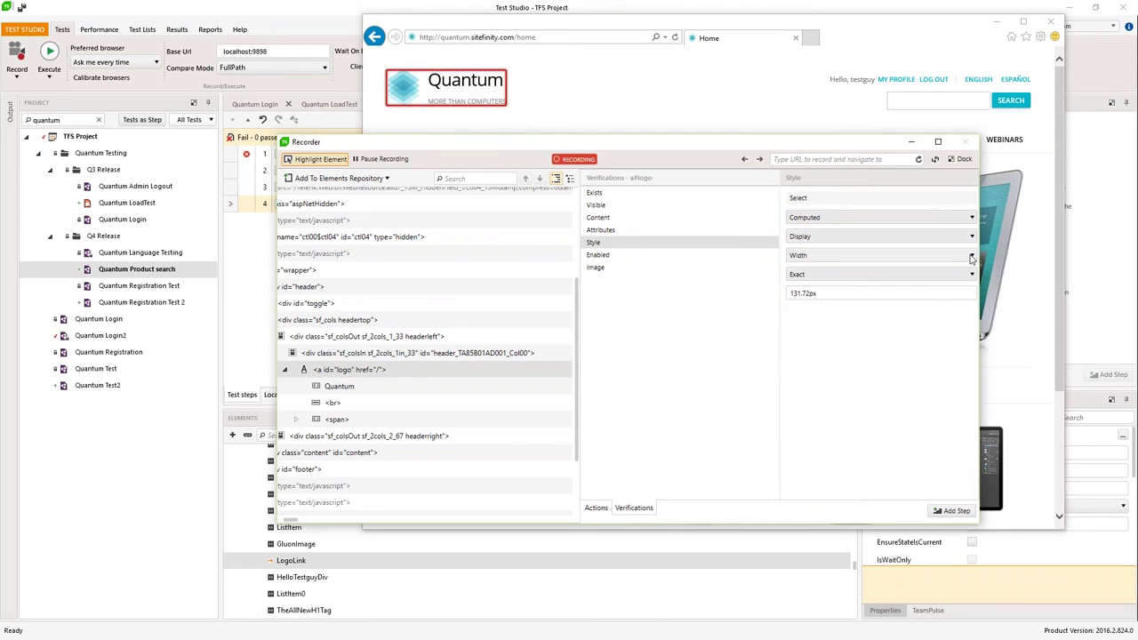
pyautogui.click(854, 255)
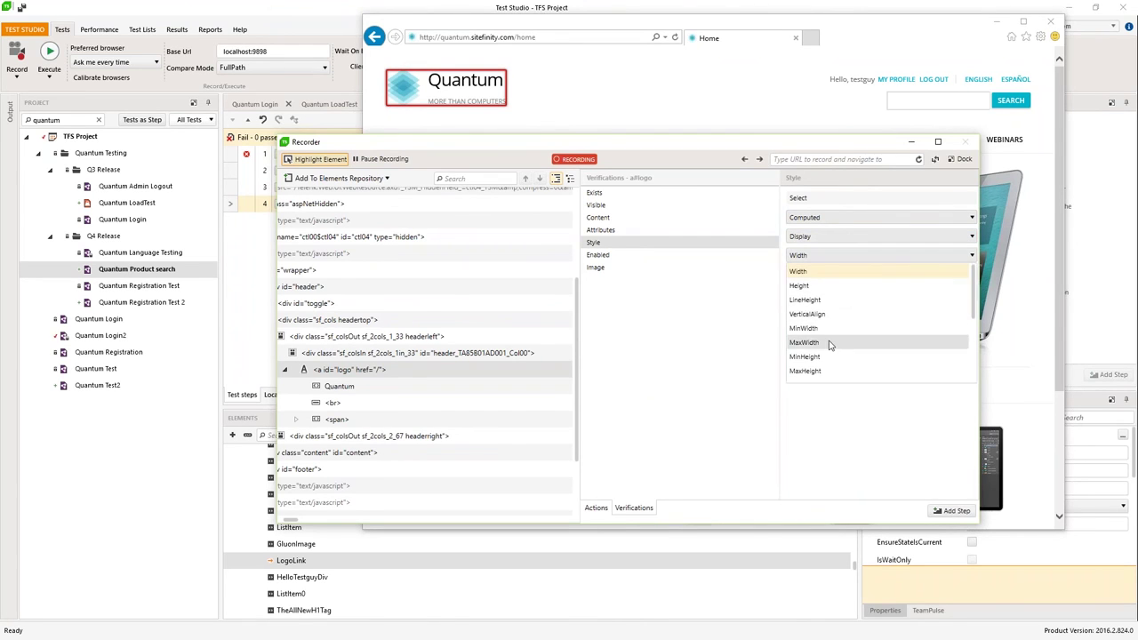
pyautogui.click(821, 316)
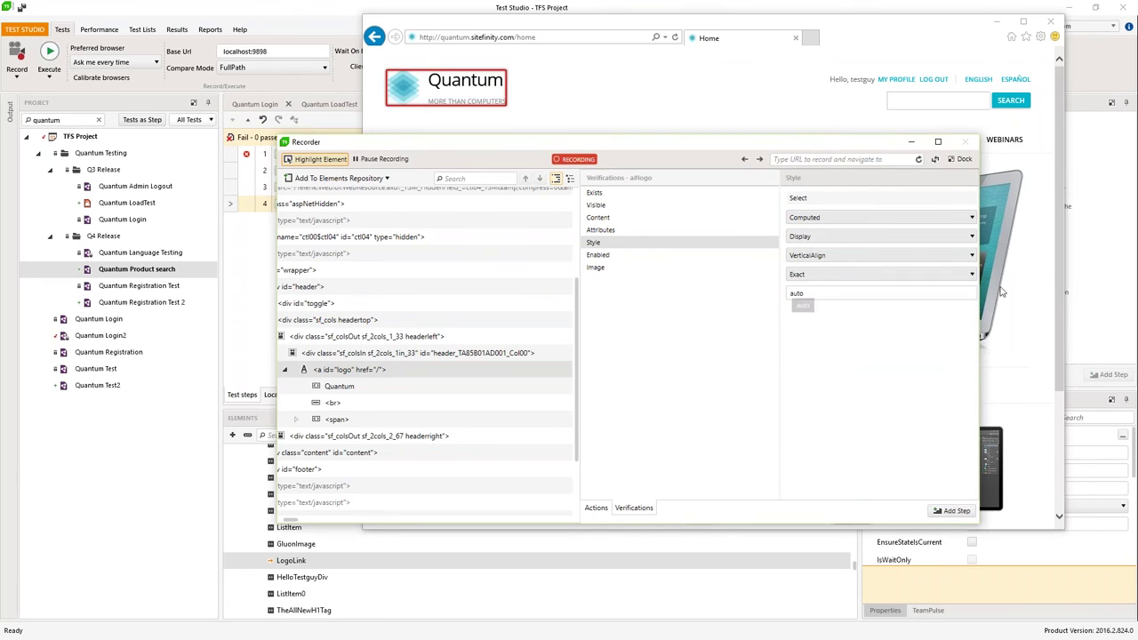
# Step: Verify the Width property exactly 131.72px and add it as a step
pyautogui.click(972, 255)
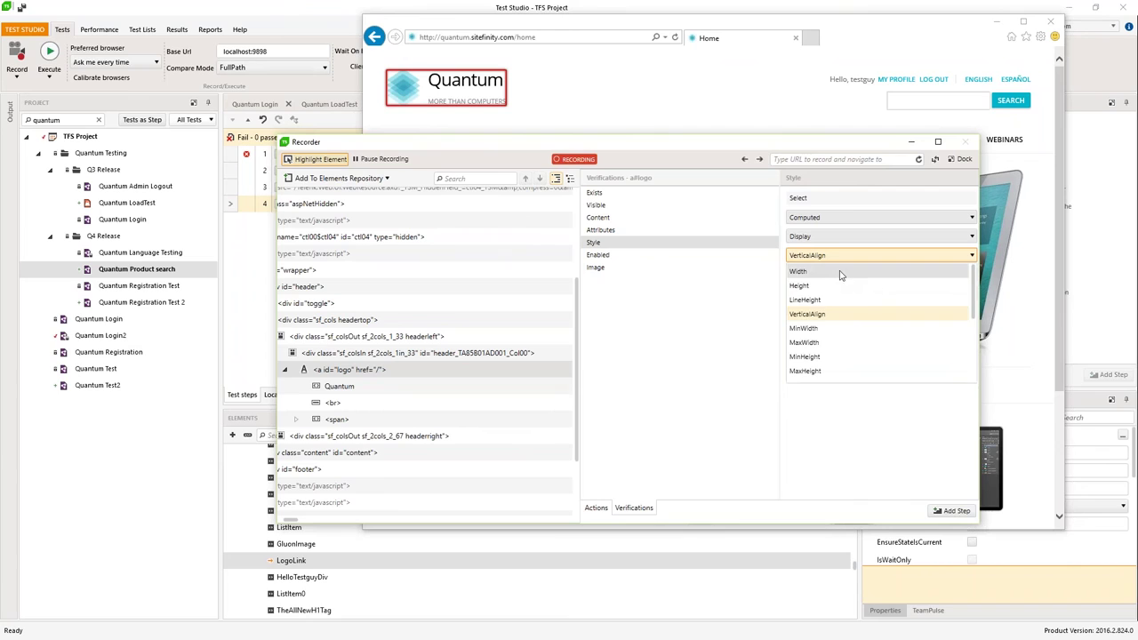
pyautogui.scroll(-1, 829, 320)
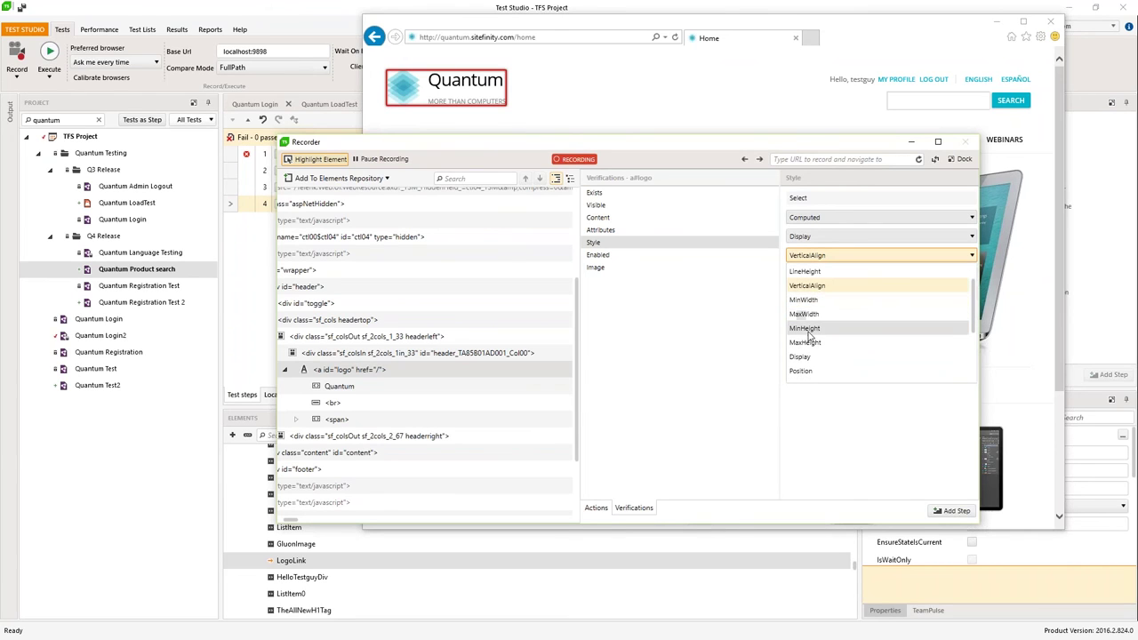
pyautogui.click(809, 329)
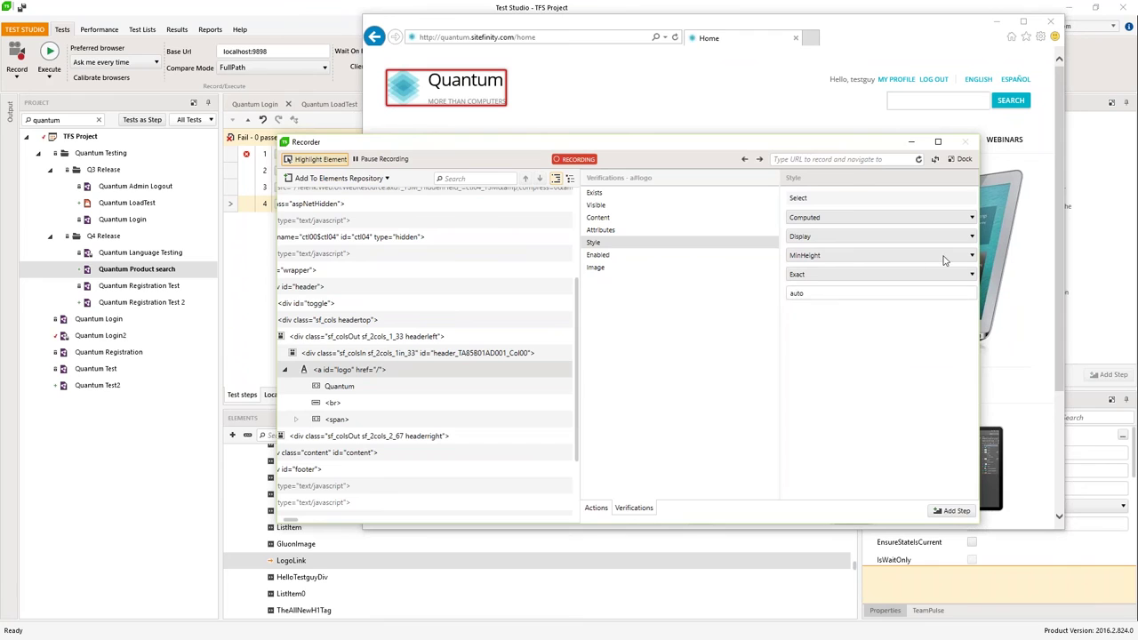
pyautogui.click(814, 255)
pyautogui.click(821, 273)
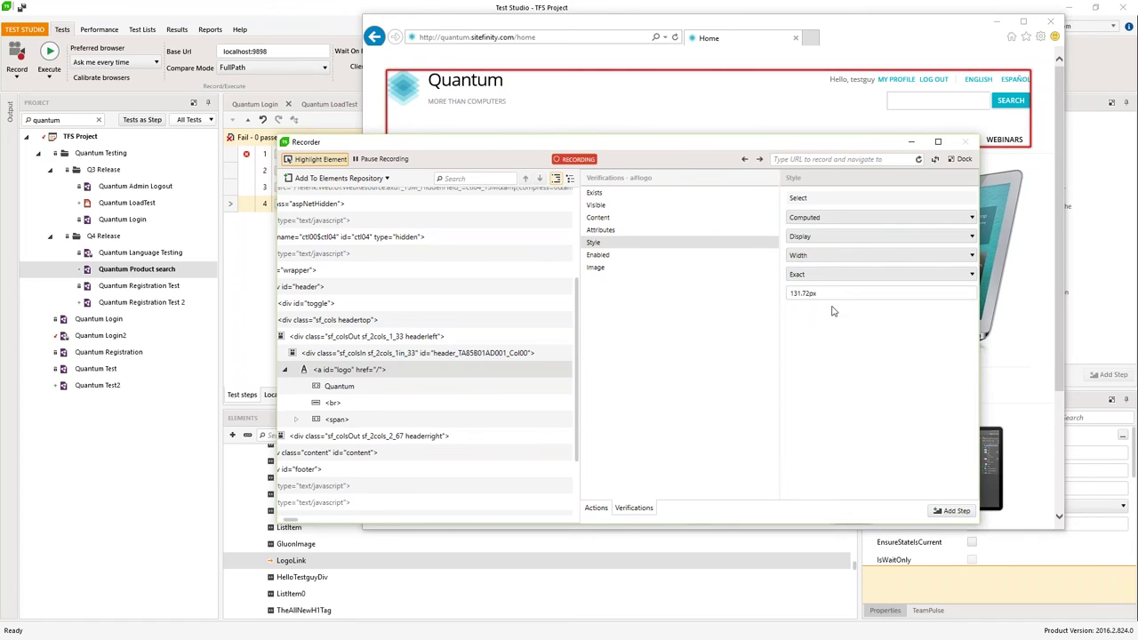
pyautogui.click(941, 511)
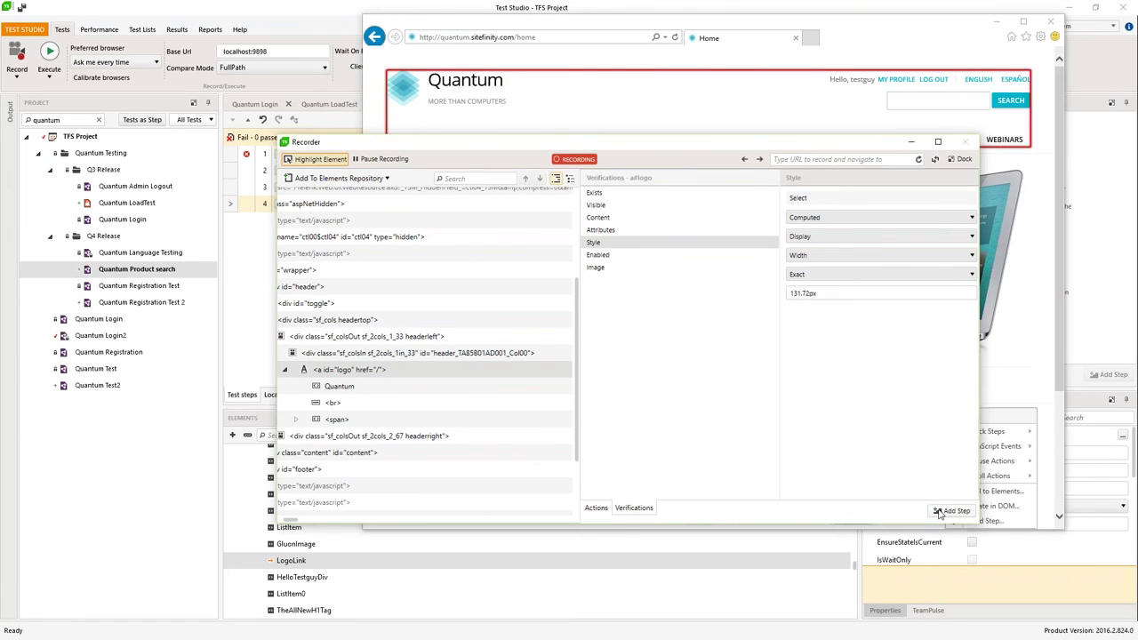
pyautogui.click(899, 440)
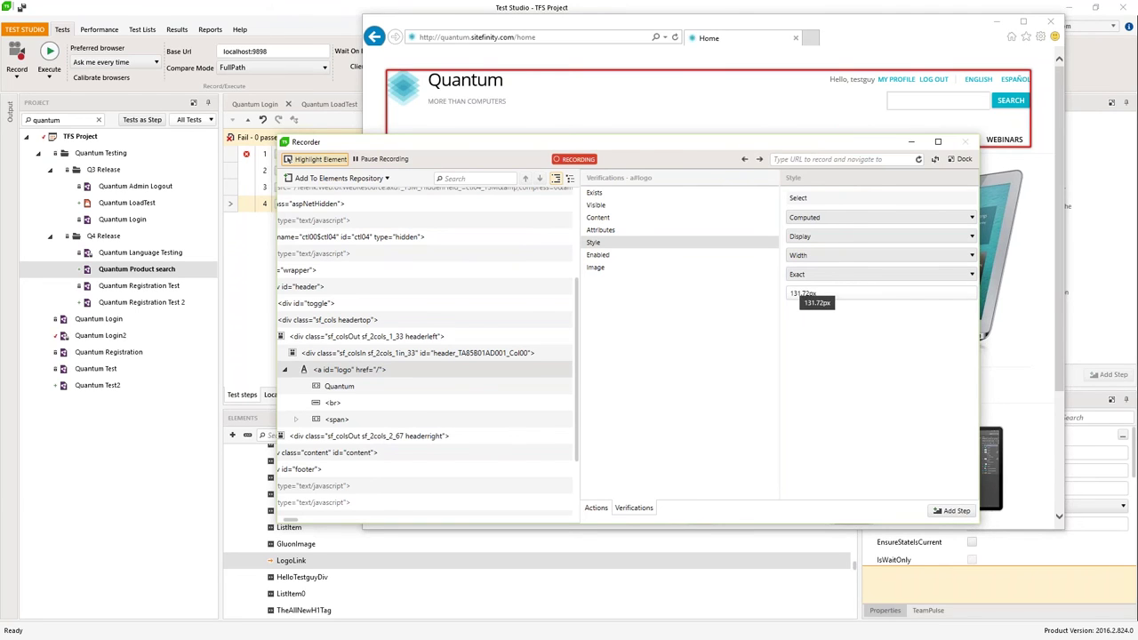
pyautogui.click(955, 510)
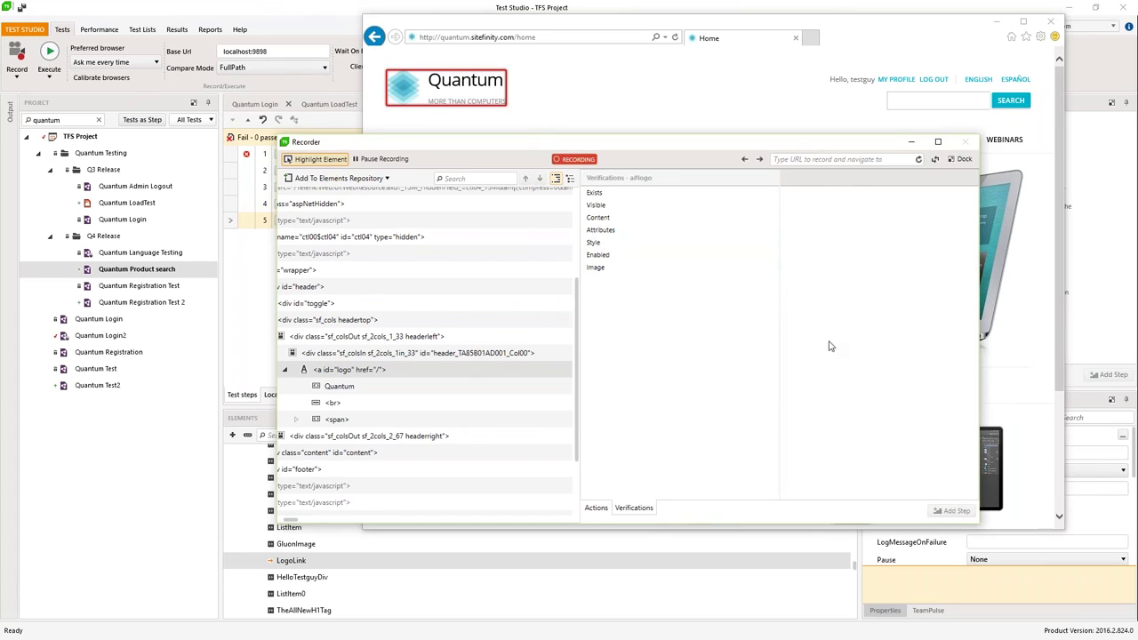
# Step: Set up an image verification of the entire logo link with threshold 10
pyautogui.click(596, 270)
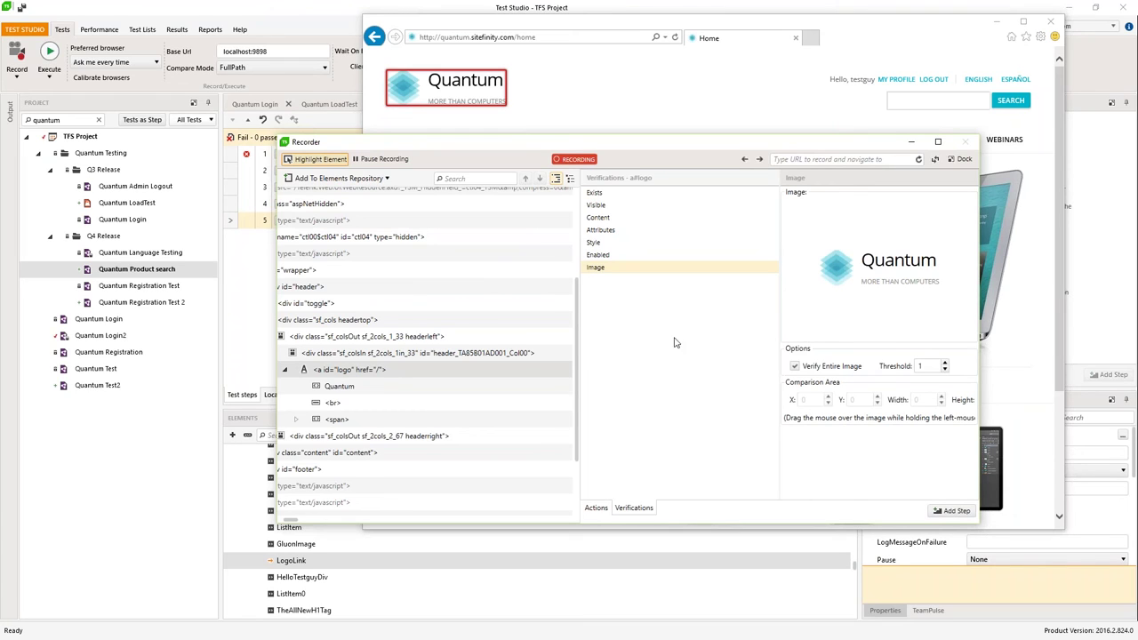
pyautogui.click(934, 369)
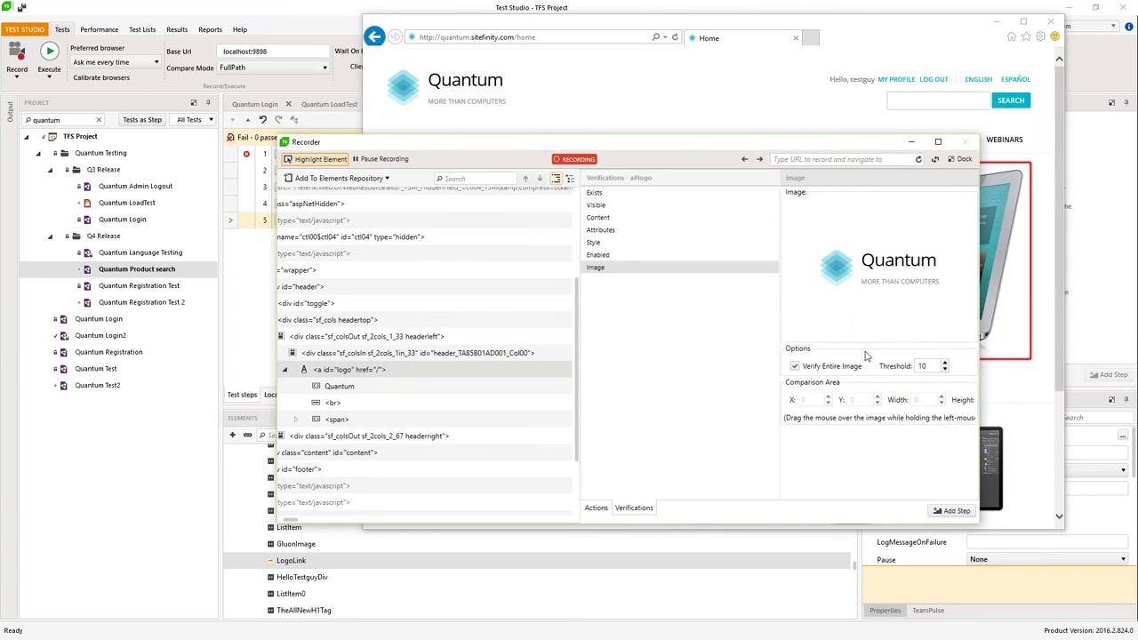
pyautogui.click(795, 367)
pyautogui.moveTo(820, 256); pyautogui.dragTo(854, 298)
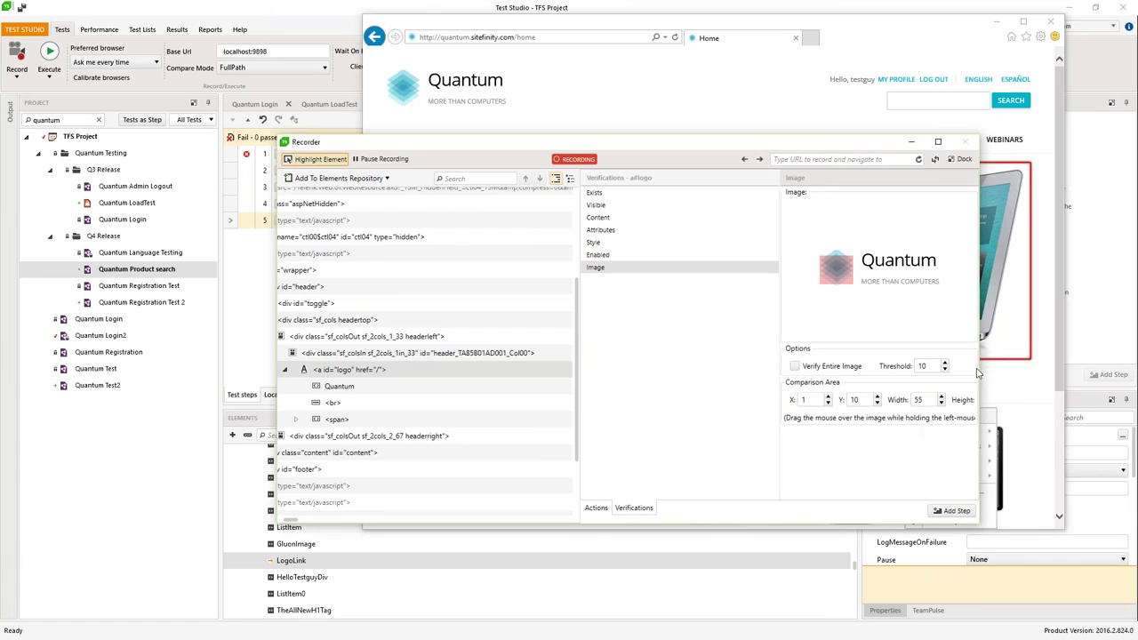
pyautogui.click(821, 256)
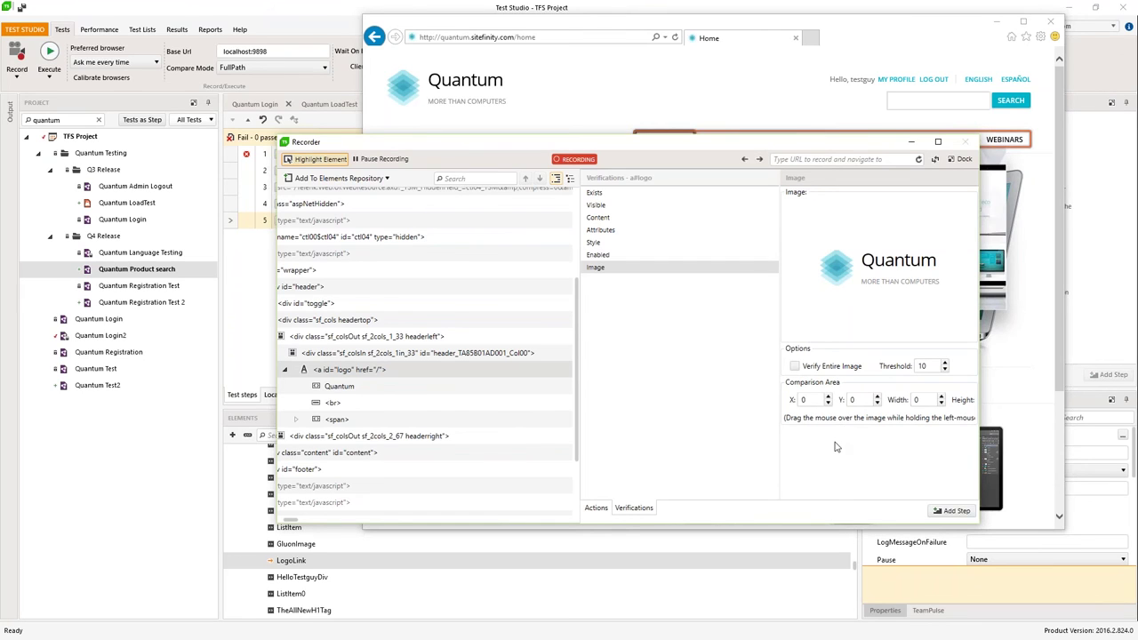
pyautogui.click(795, 367)
# Step: Add the image verification as step 6 and dock the recorder beneath the browser
pyautogui.click(953, 513)
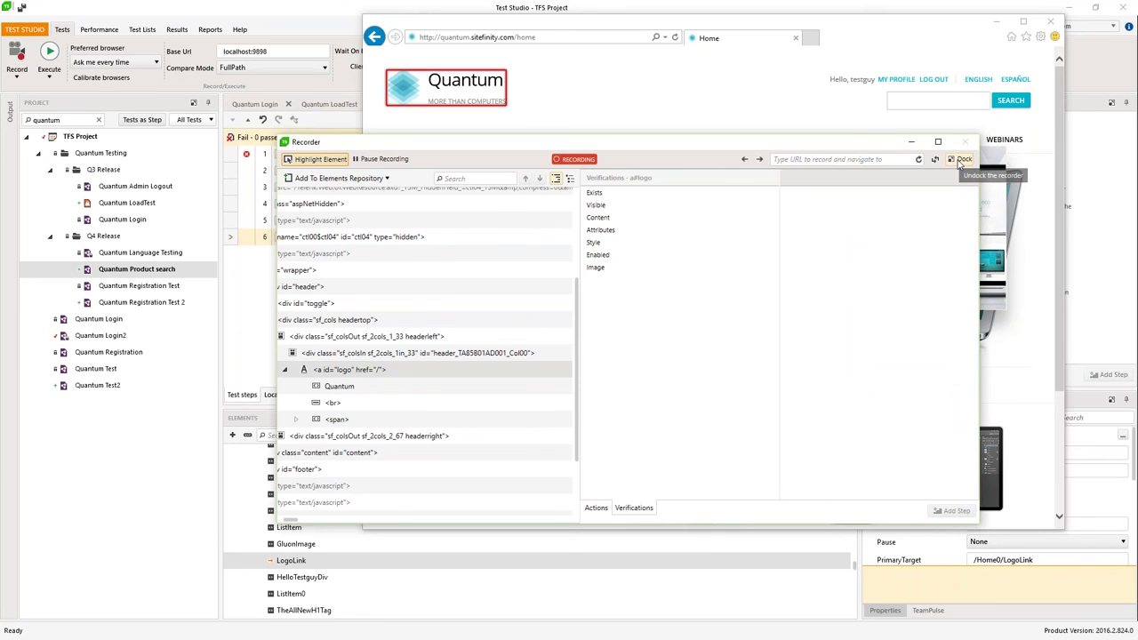
pyautogui.click(960, 160)
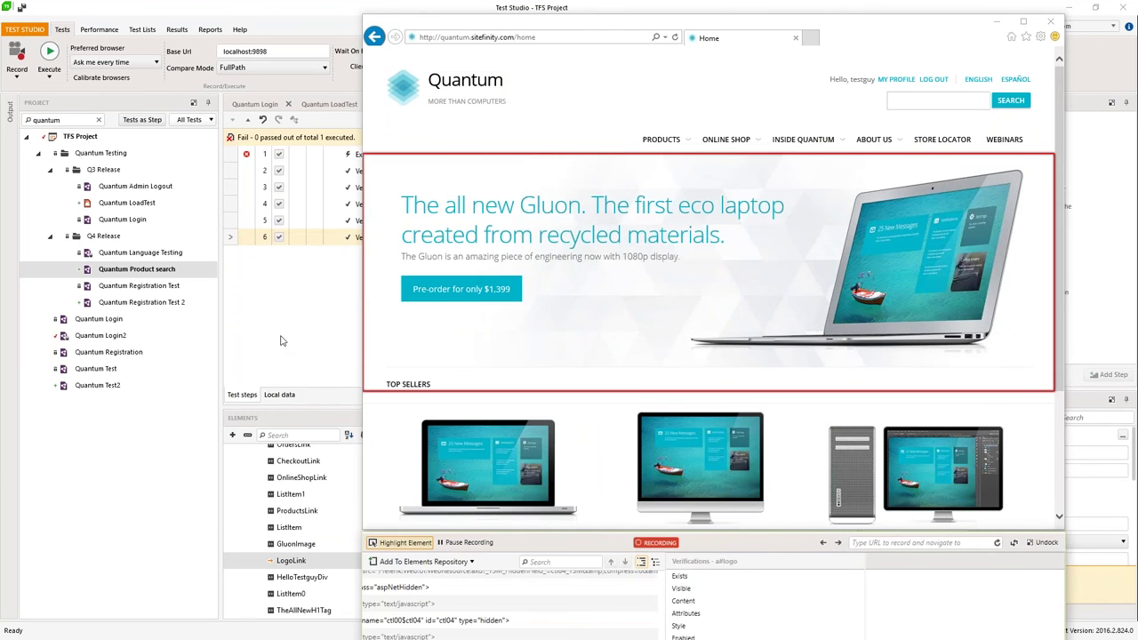
pyautogui.click(281, 341)
# Step: Save changes and run the test from step 2, with all 5 executed steps passing
pyautogui.rightClick(393, 174)
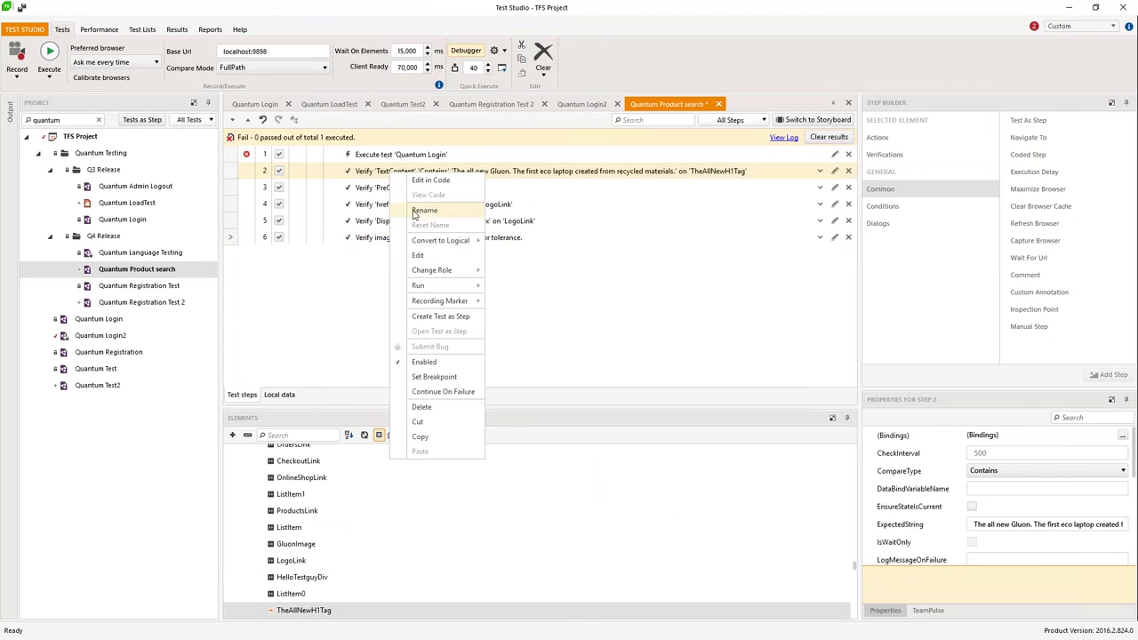
pyautogui.moveTo(436, 286)
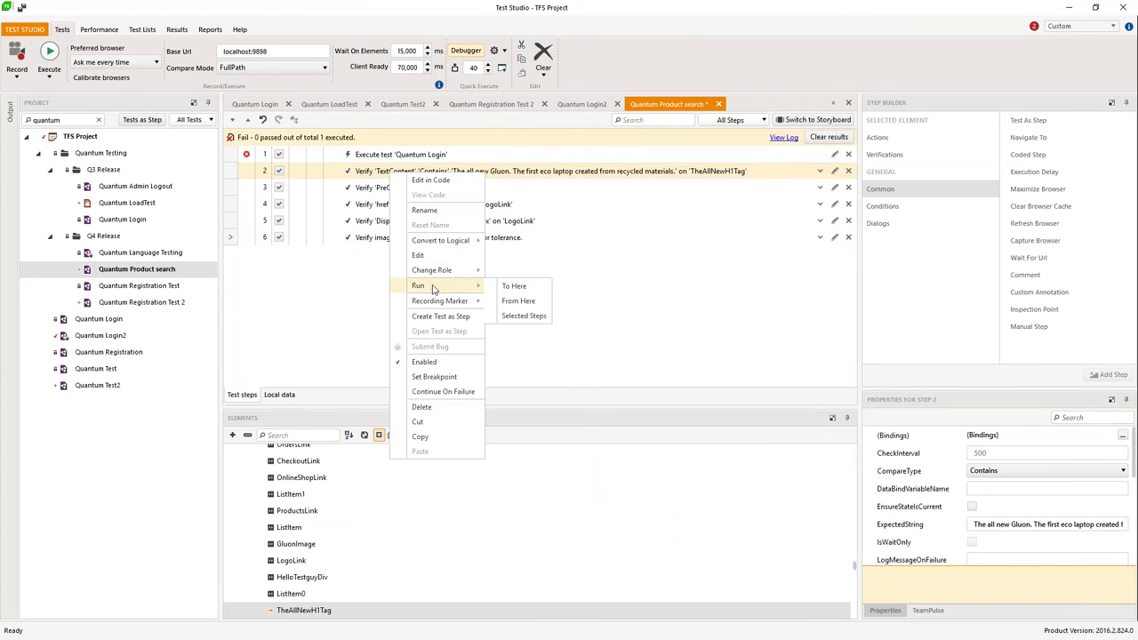
pyautogui.click(513, 312)
pyautogui.click(501, 388)
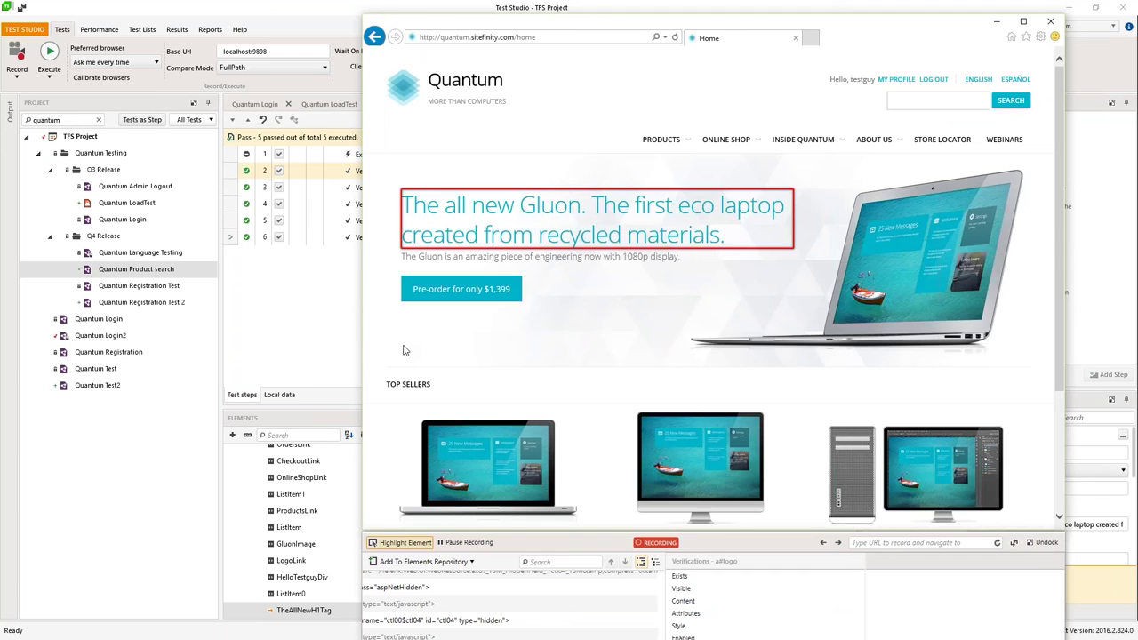
pyautogui.click(313, 318)
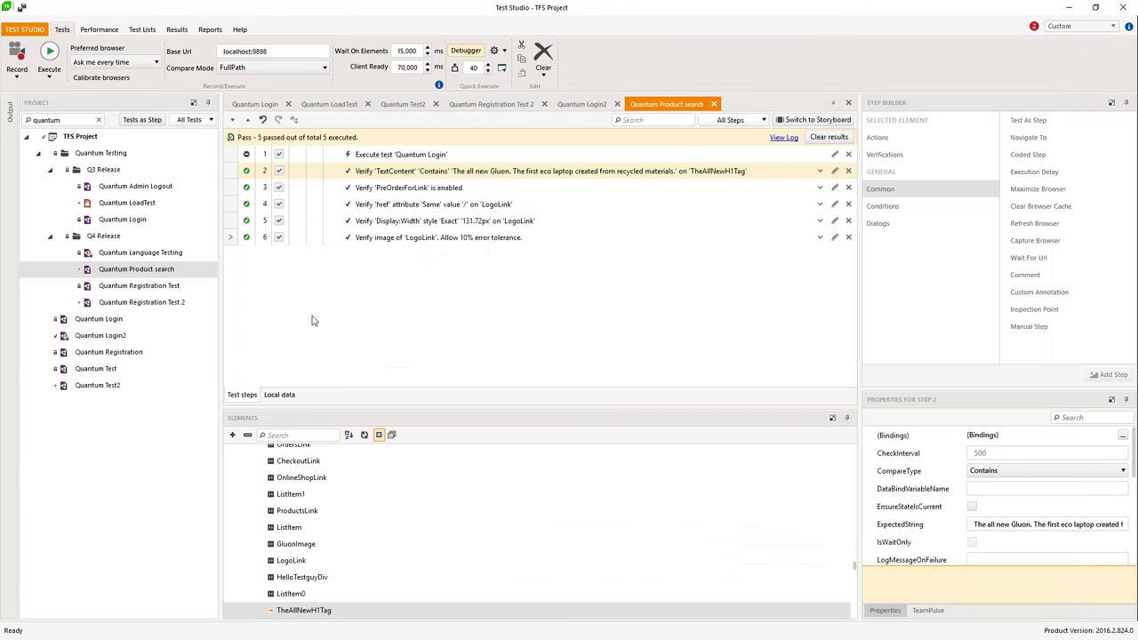
# Step: Browse the Step Builder's Dialogs steps, then its Conditions: if...else, while...loop, loop
pyautogui.click(881, 228)
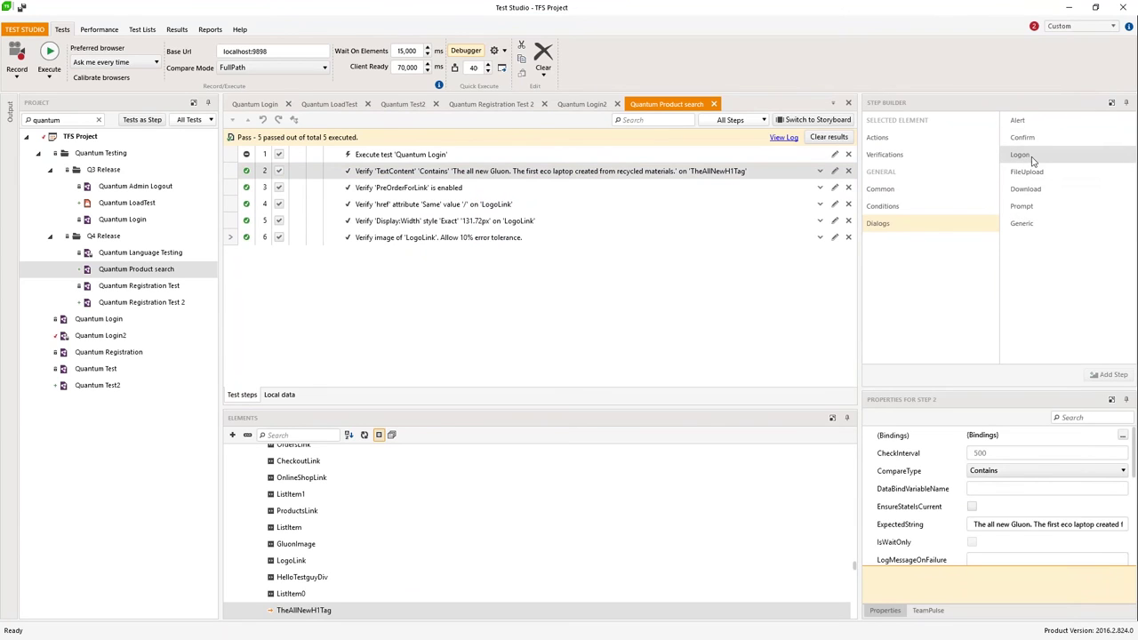
pyautogui.doubleClick(1040, 229)
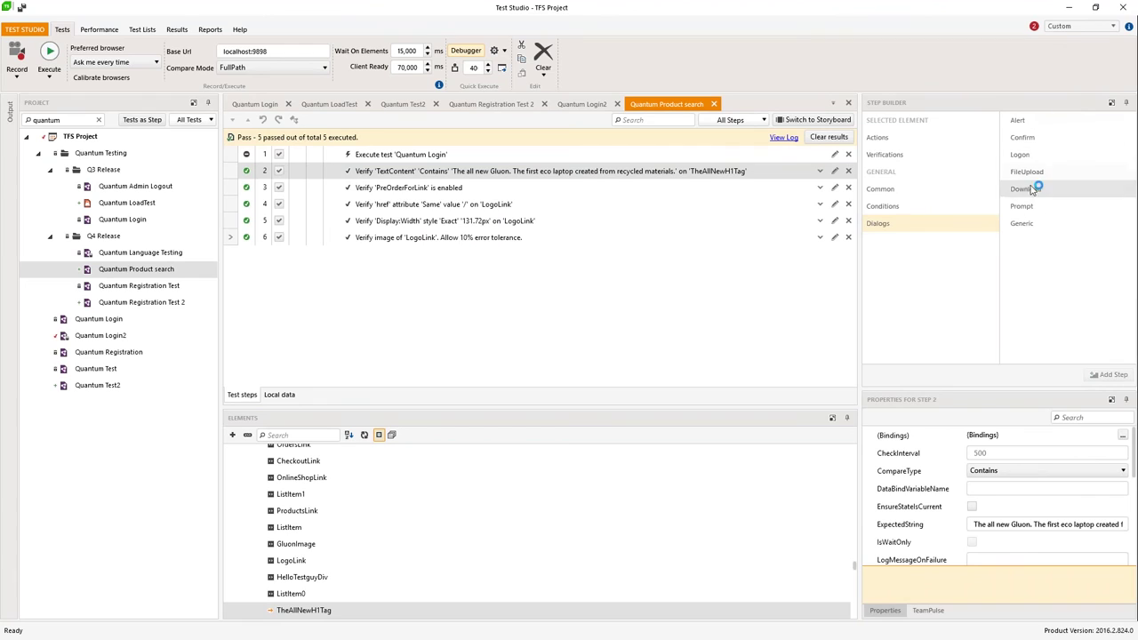
pyautogui.click(879, 206)
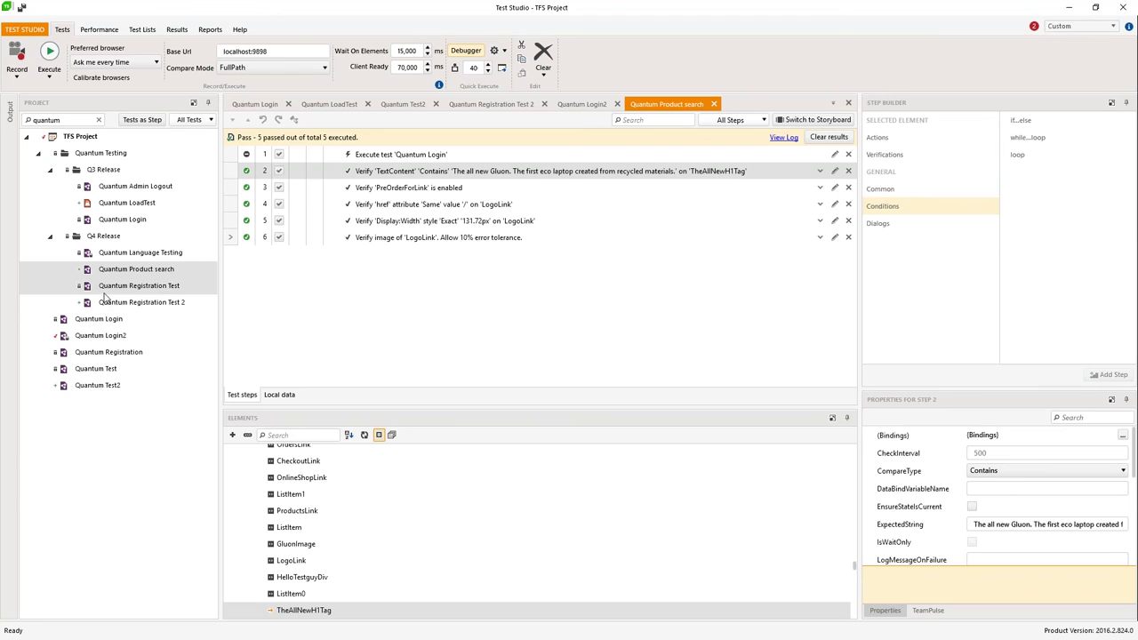
pyautogui.click(124, 186)
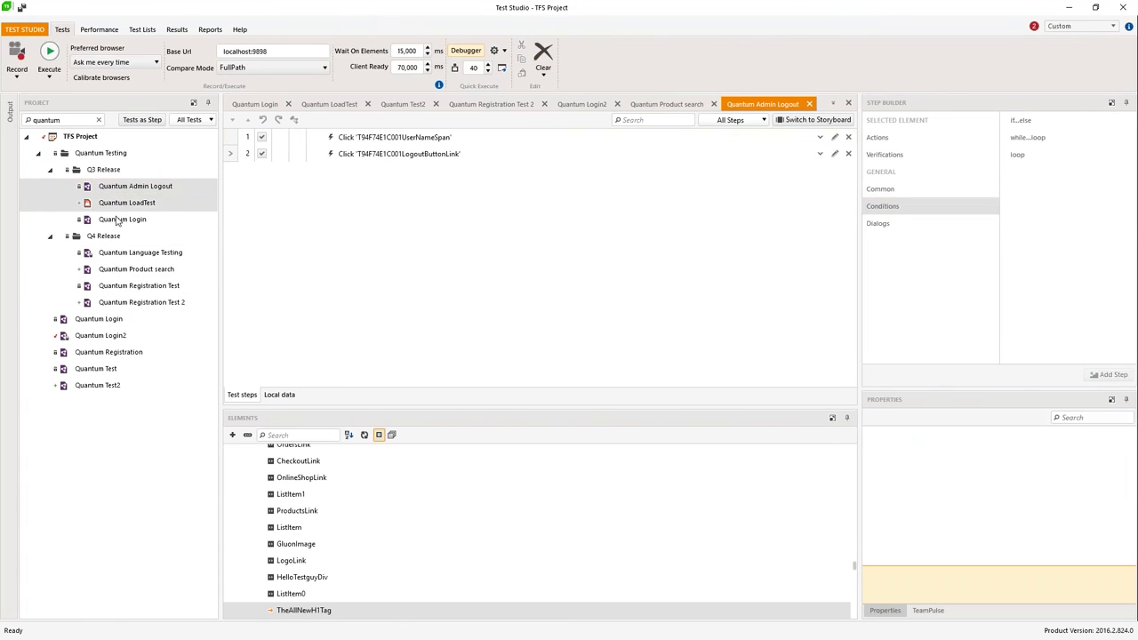
# Step: Filter the project tree by 'langu' and open Quantum Language Testing under Q4 Release
pyautogui.click(125, 220)
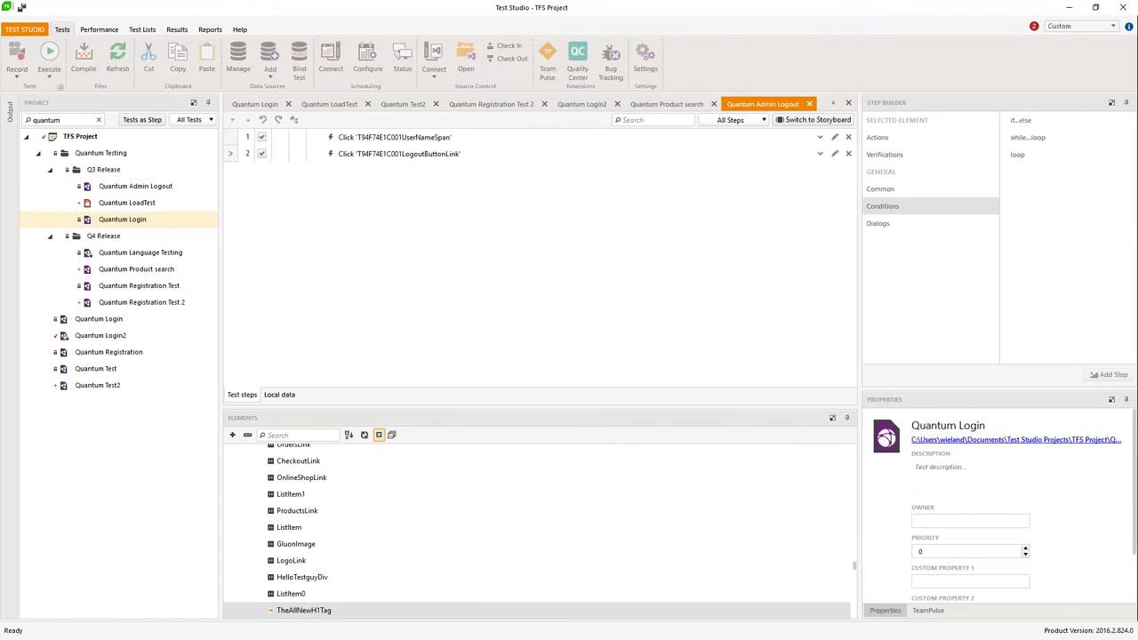
pyautogui.doubleClick(105, 319)
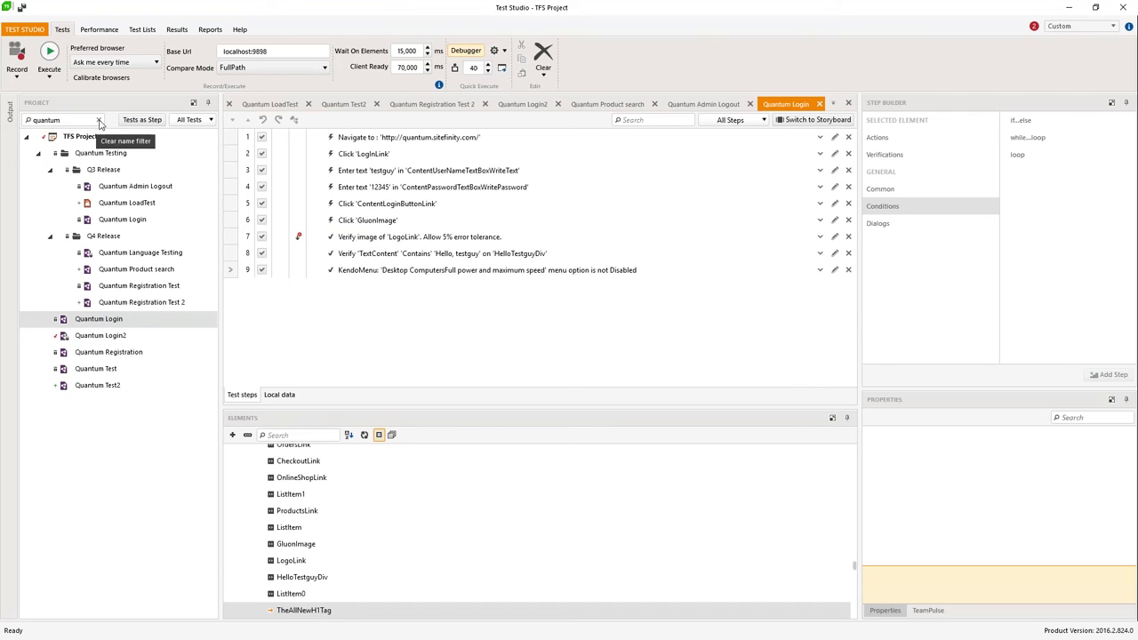
pyautogui.click(99, 120)
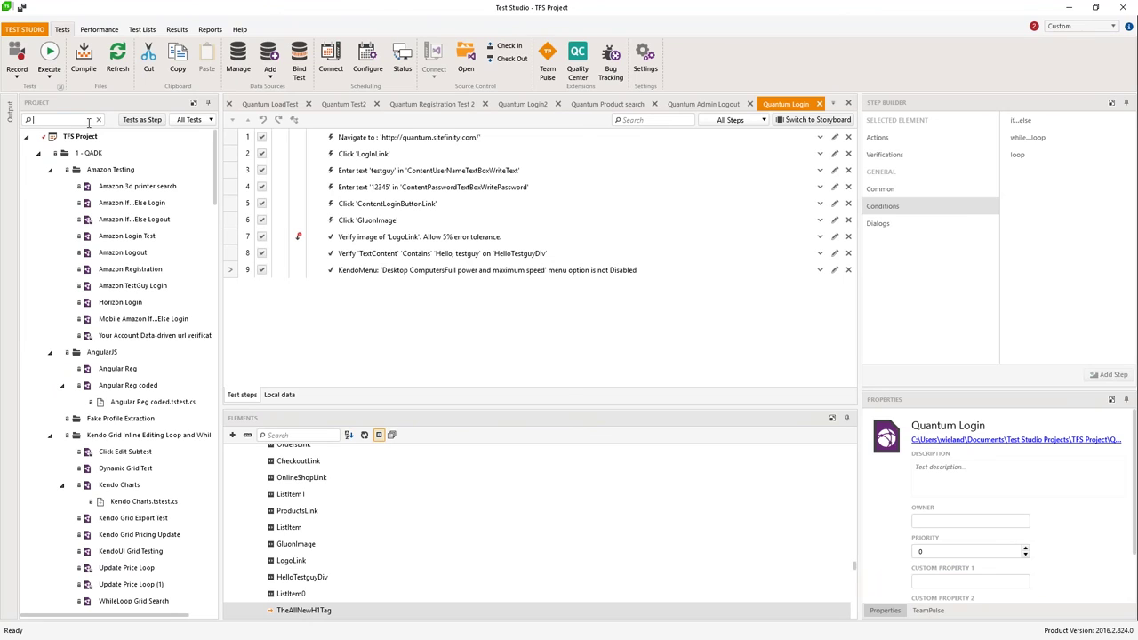
pyautogui.write('langue')
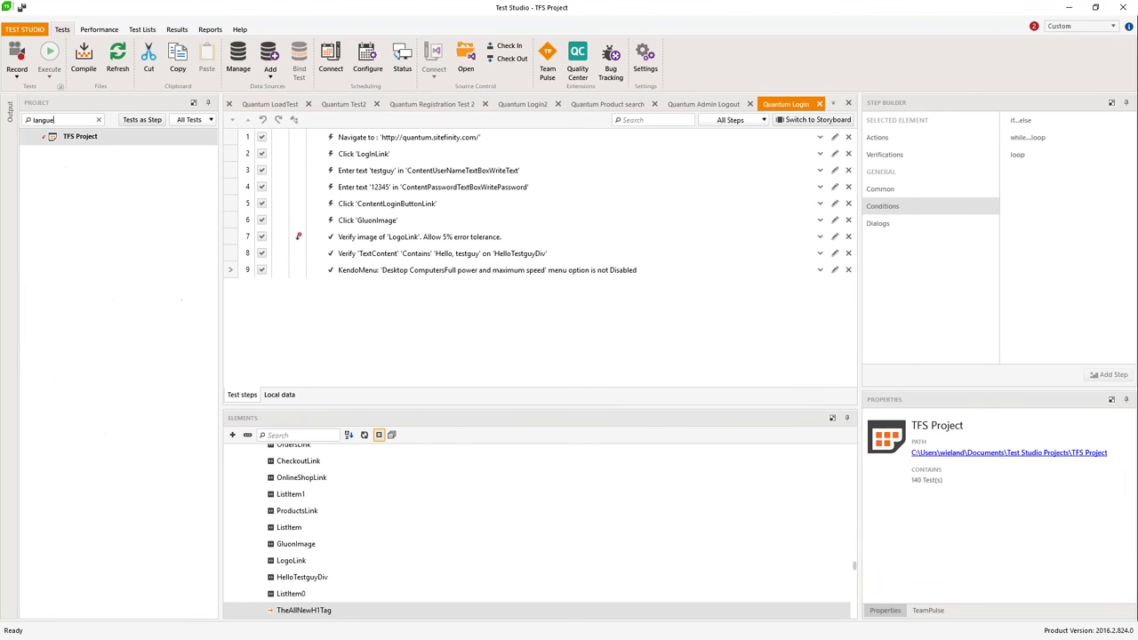
pyautogui.press('BackSpace')
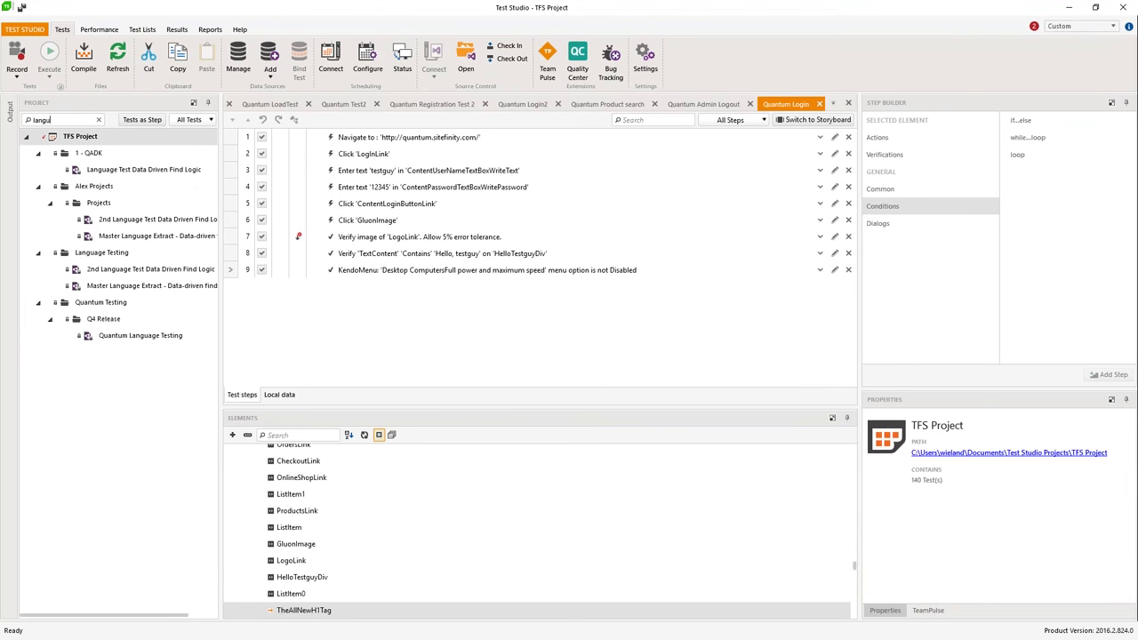
pyautogui.doubleClick(119, 337)
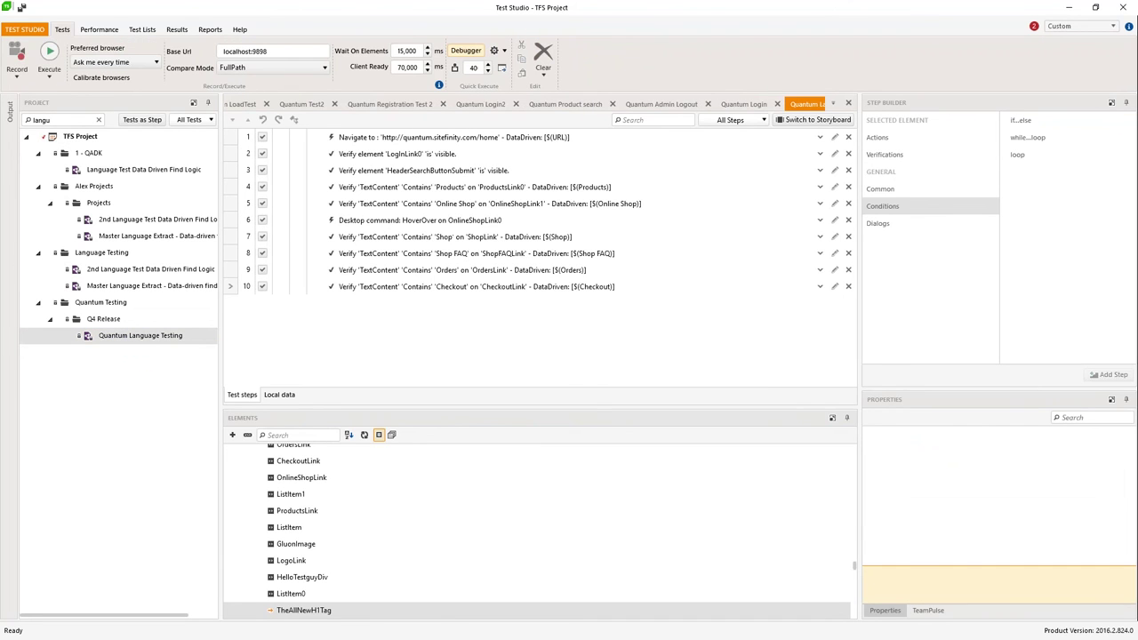
# Step: Open the ShopLink element behind step 7's Shop text check in Edit Element
pyautogui.click(510, 143)
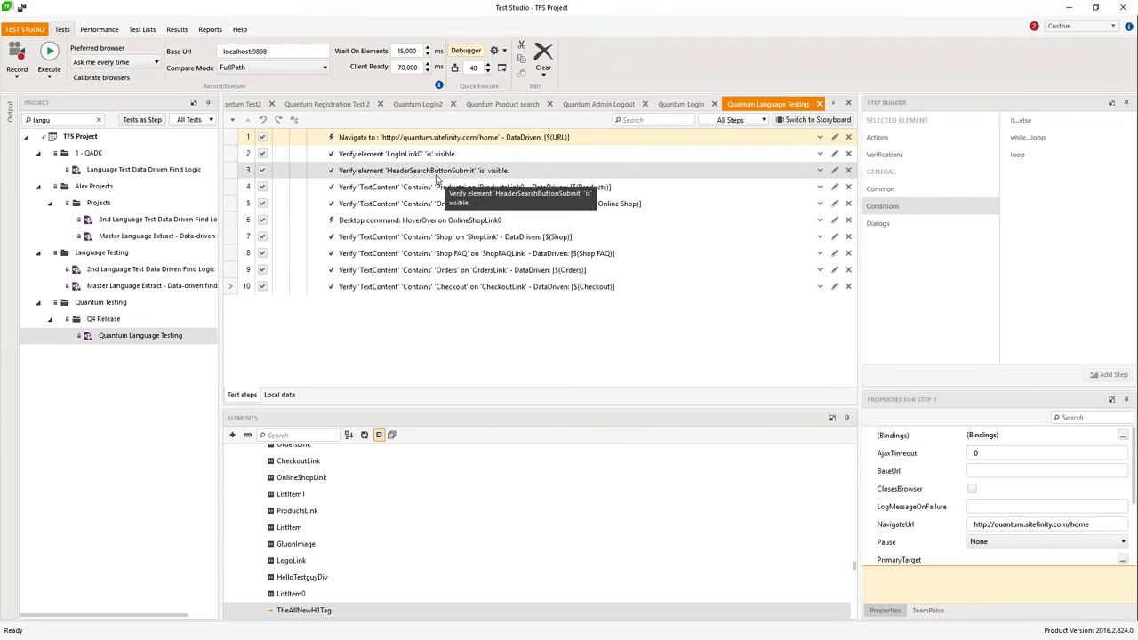
pyautogui.click(415, 245)
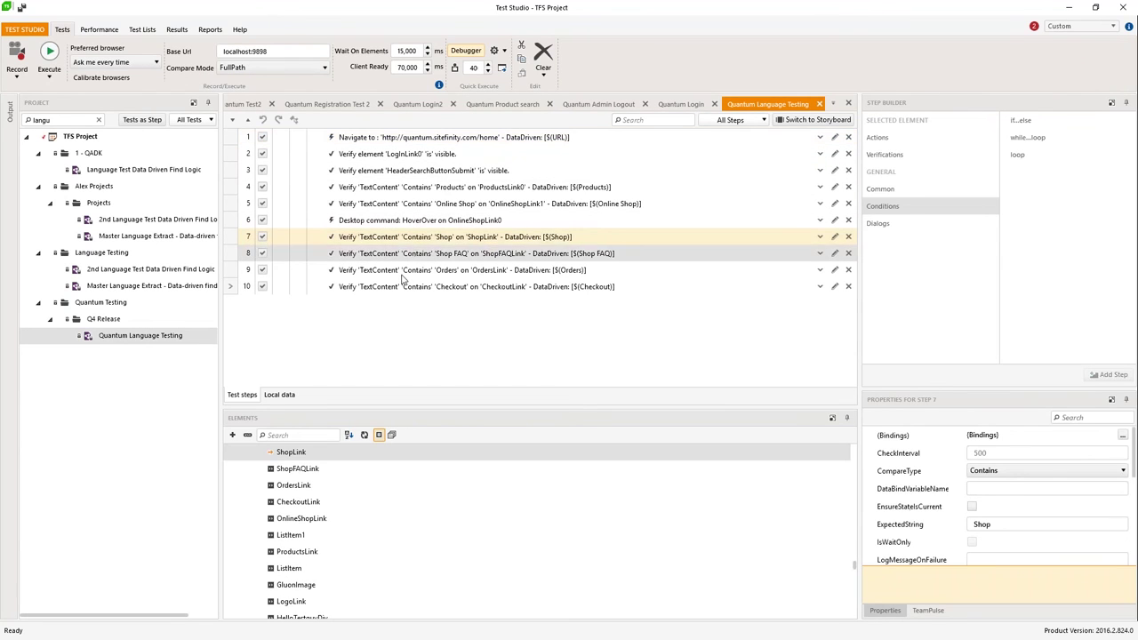
pyautogui.click(302, 453)
pyautogui.rightClick(299, 454)
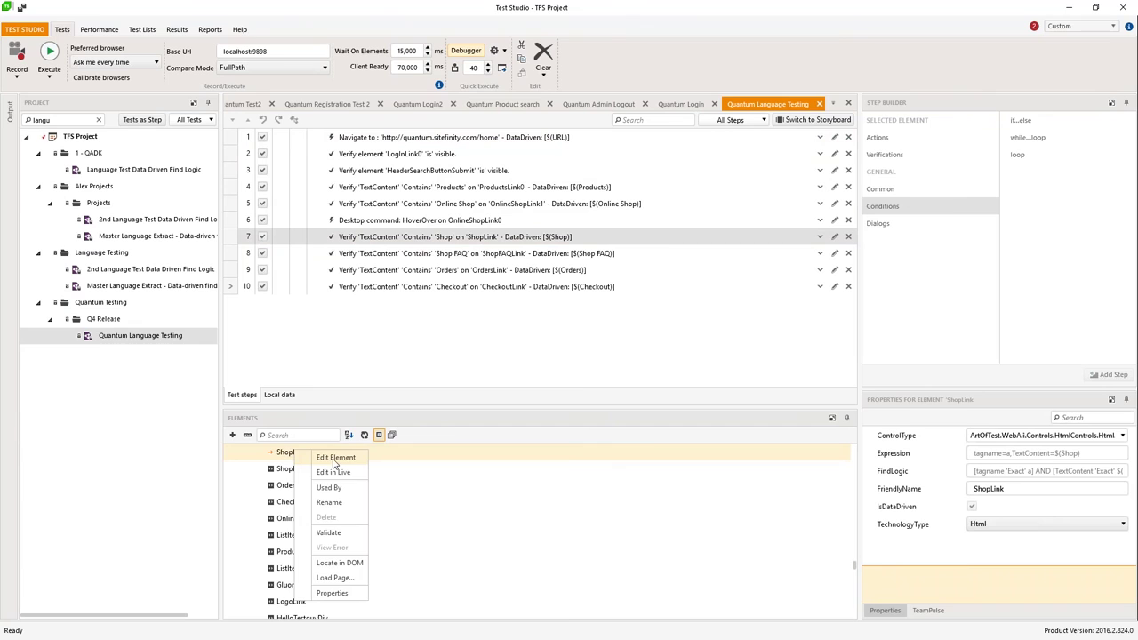
pyautogui.click(335, 458)
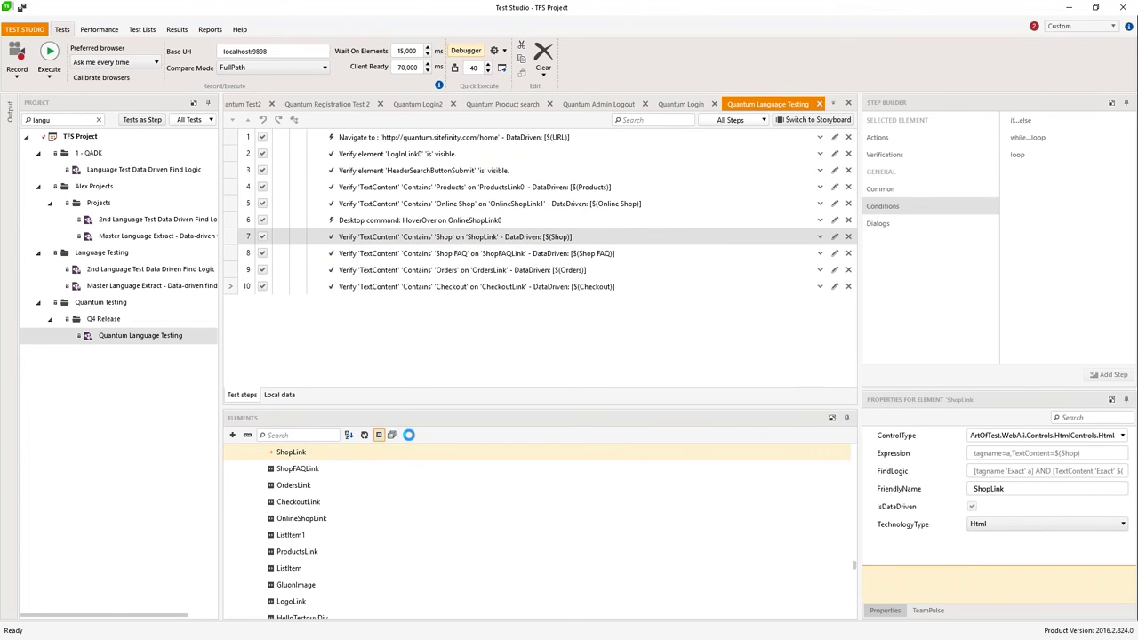
# Step: Keep ShopLink's TextContent bound exactly to $(Shop) with tagname 'a' and save the find settings
pyautogui.click(552, 380)
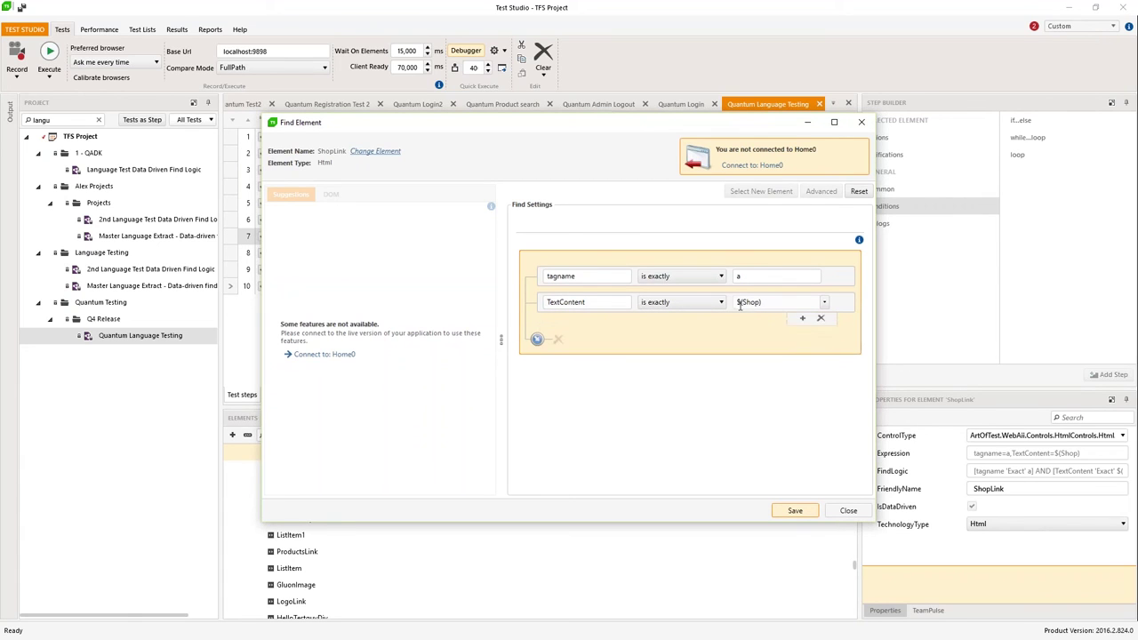
pyautogui.click(824, 303)
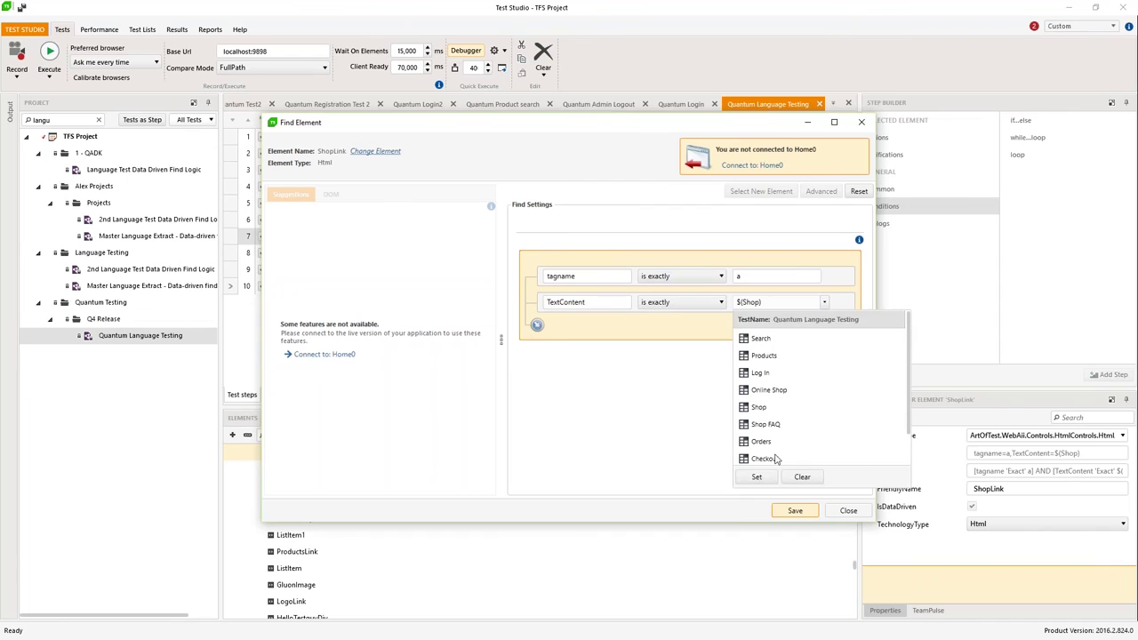
pyautogui.click(658, 407)
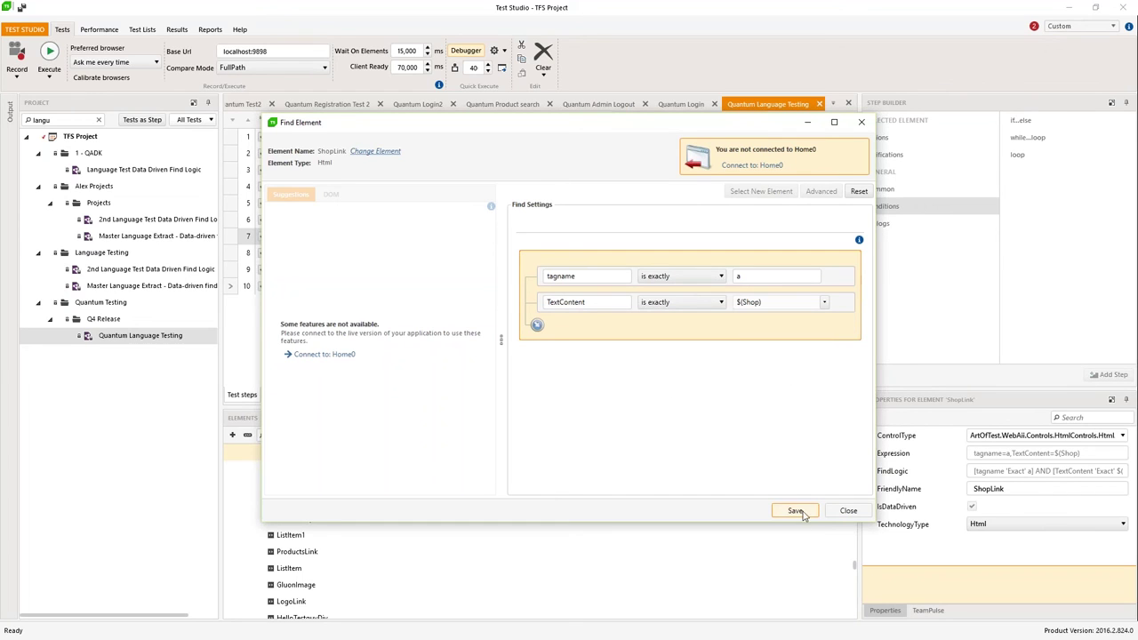
pyautogui.click(841, 511)
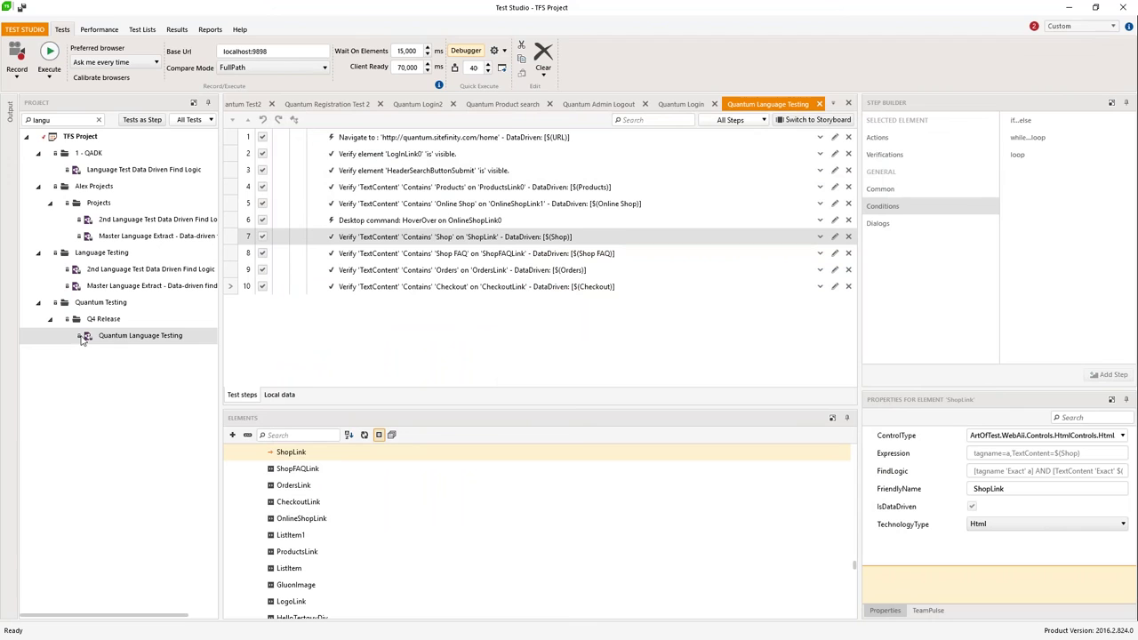
# Step: Check the empty Local data, view step 6 in the Storyboard, then select Quantum Language Testing
pyautogui.click(283, 395)
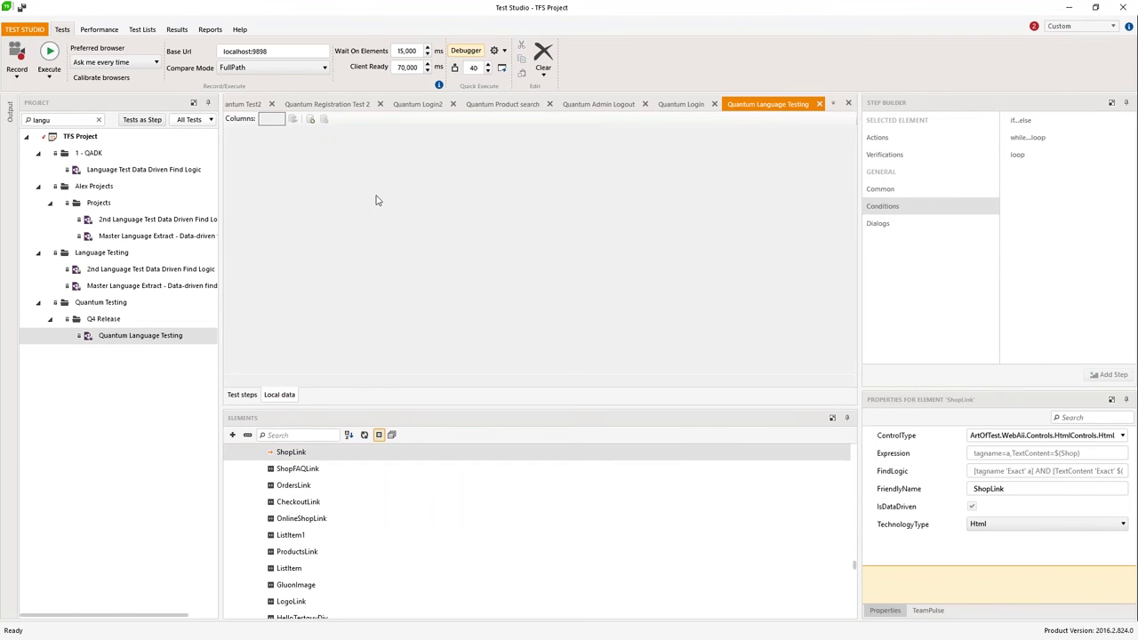
pyautogui.click(243, 396)
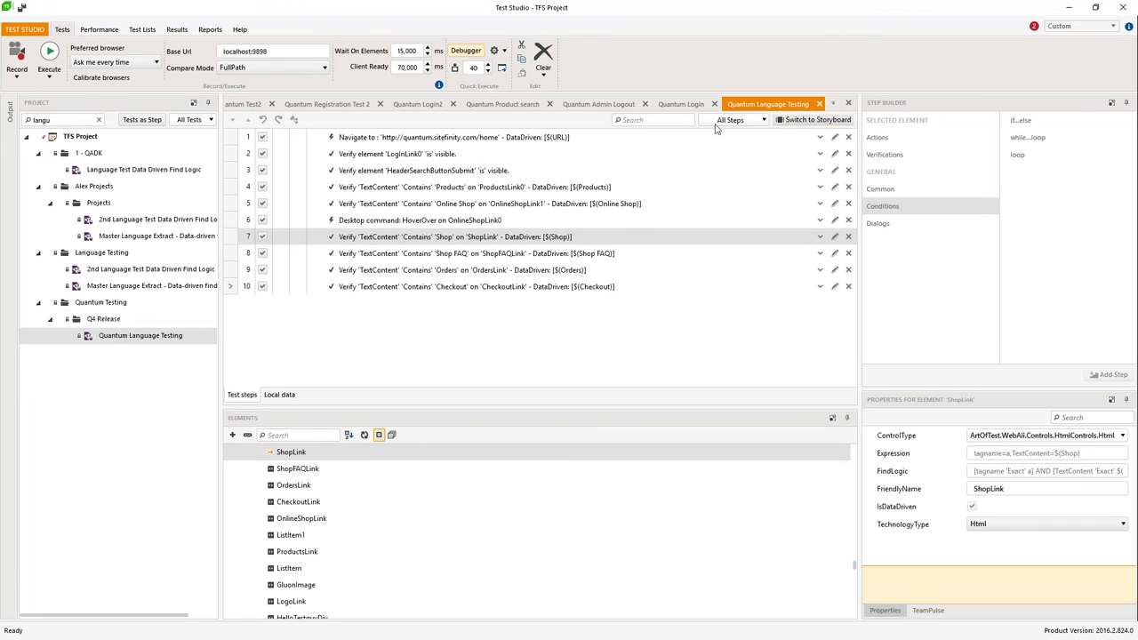
pyautogui.click(797, 122)
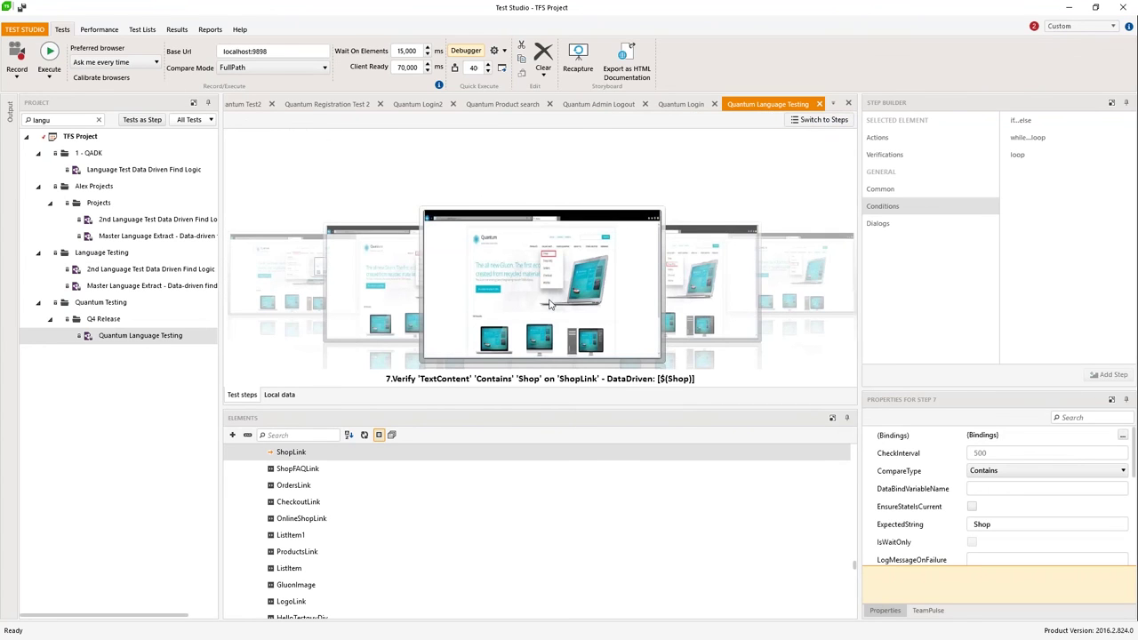
pyautogui.click(388, 289)
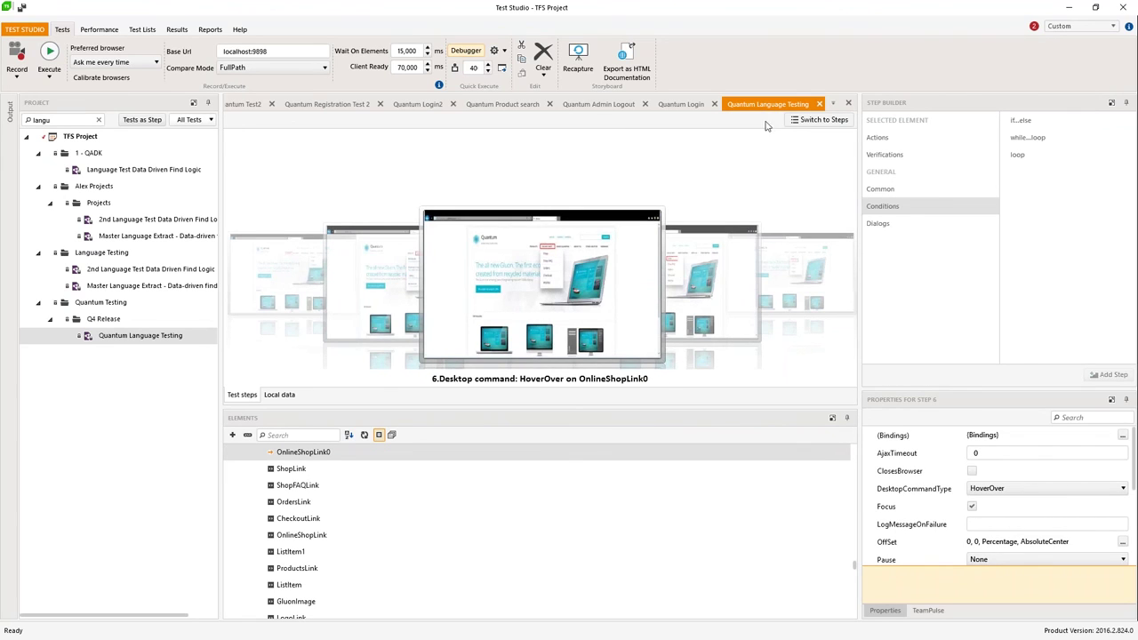
pyautogui.click(813, 119)
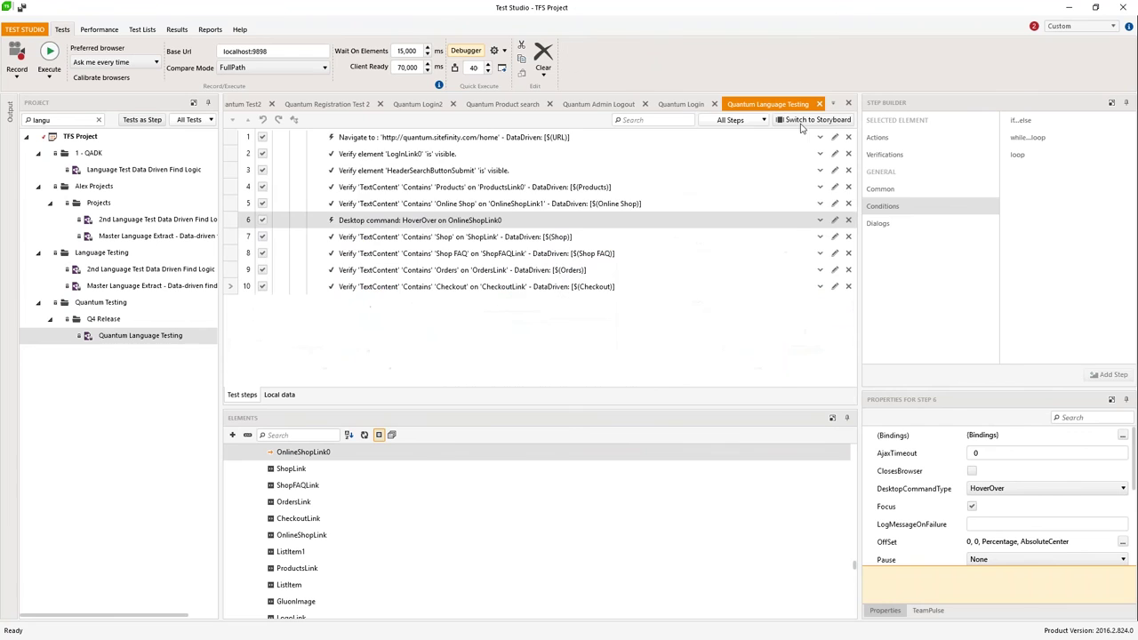
pyautogui.click(106, 335)
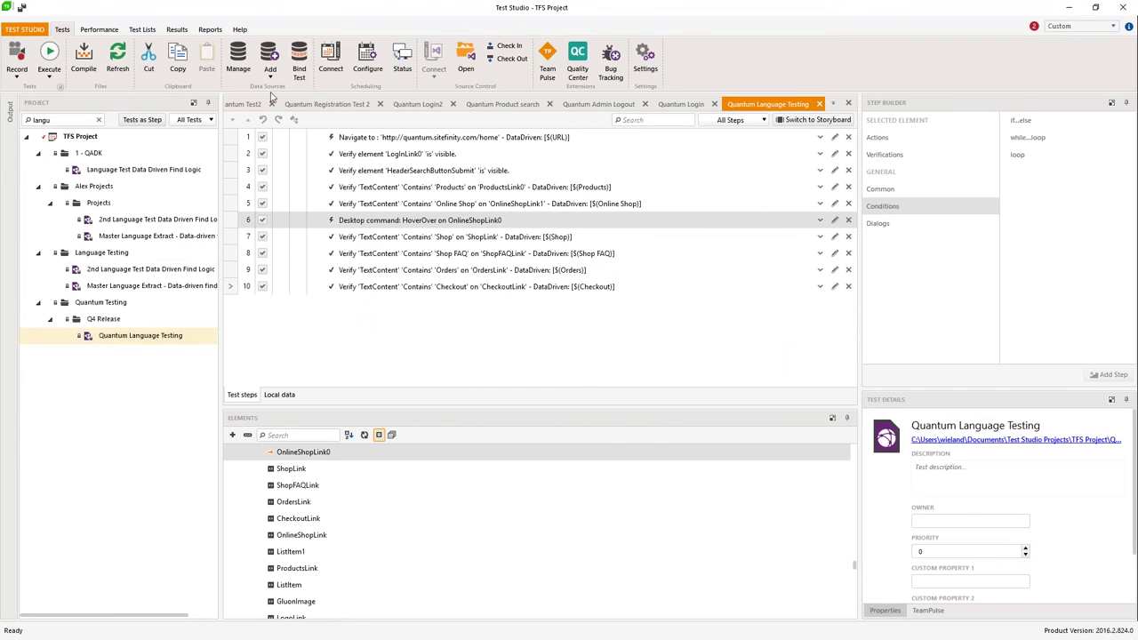
pyautogui.click(299, 66)
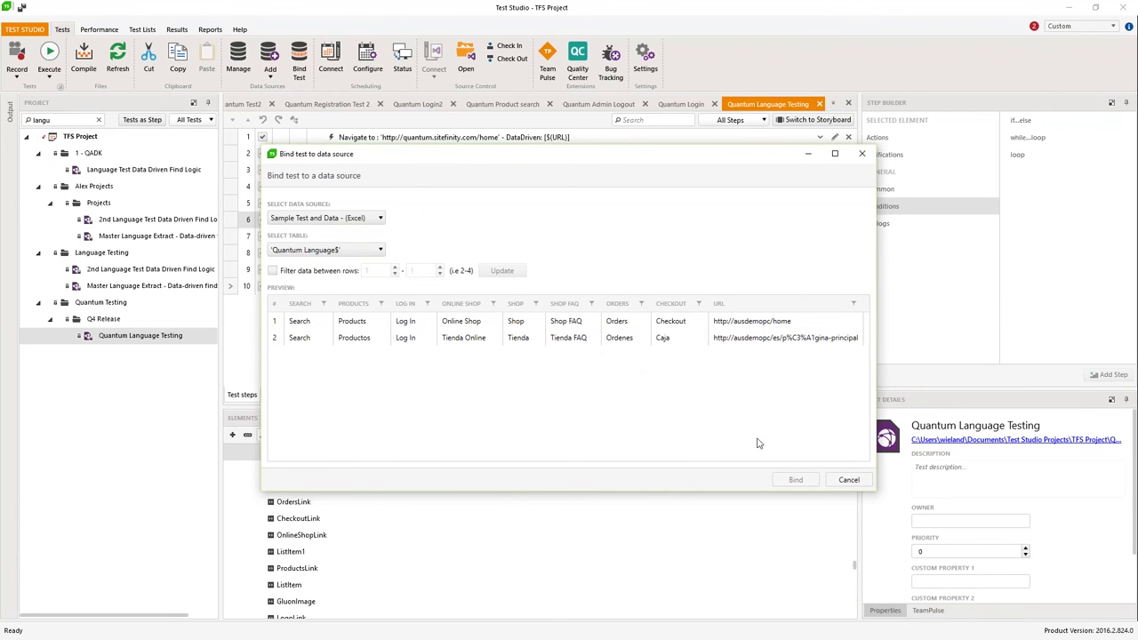
pyautogui.click(847, 480)
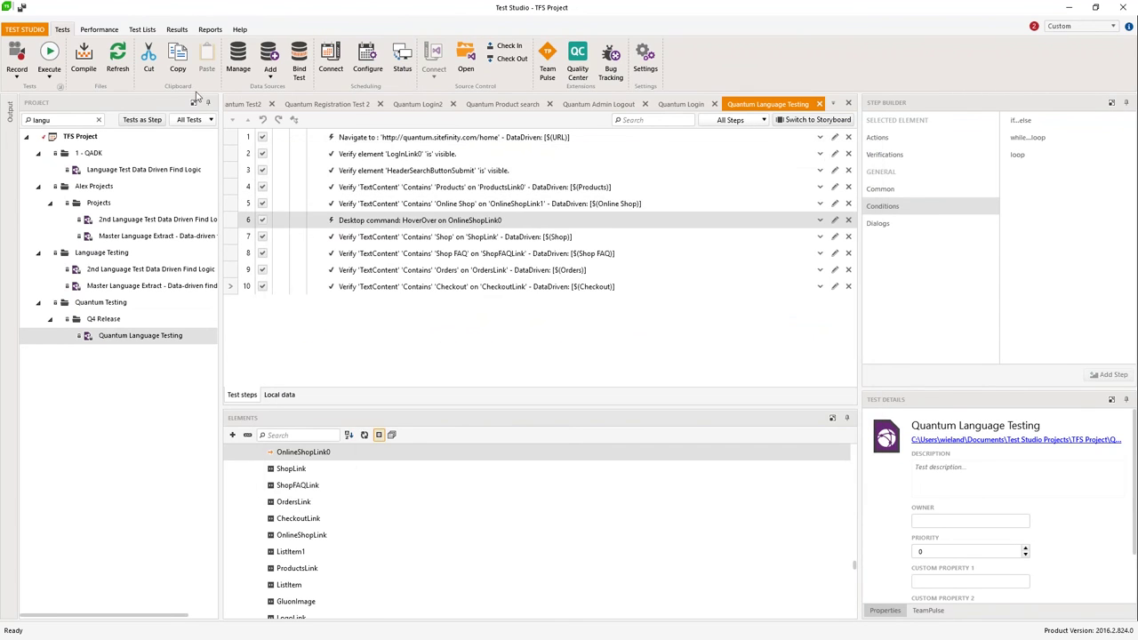
pyautogui.click(461, 145)
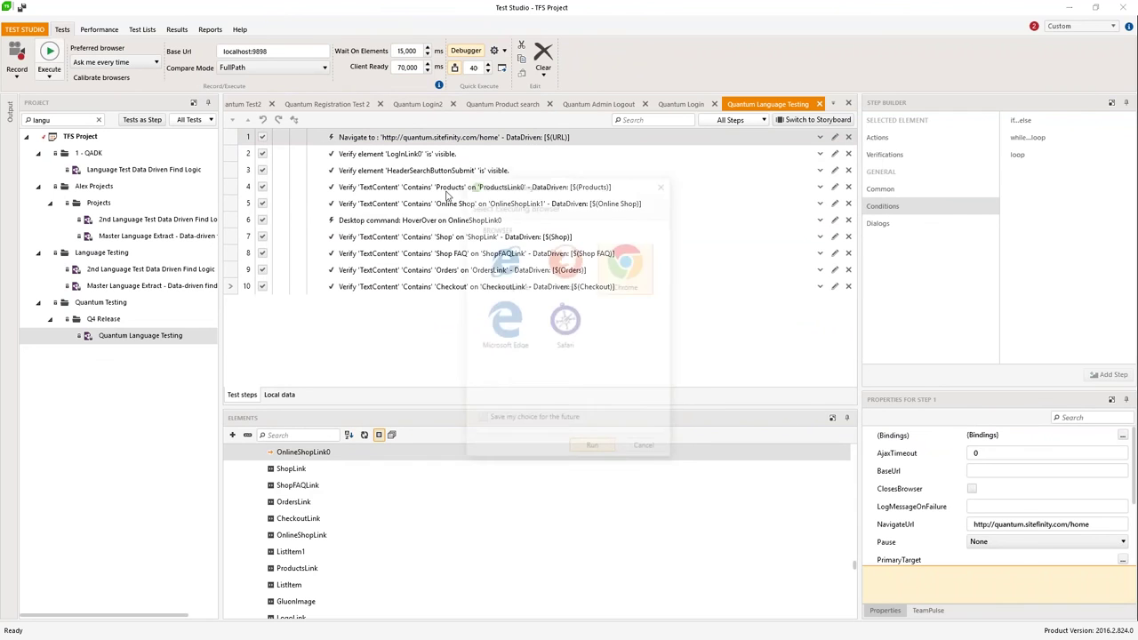
# Step: Run the data-driven test in the chosen browser and display the Iteration #2 results
pyautogui.click(593, 451)
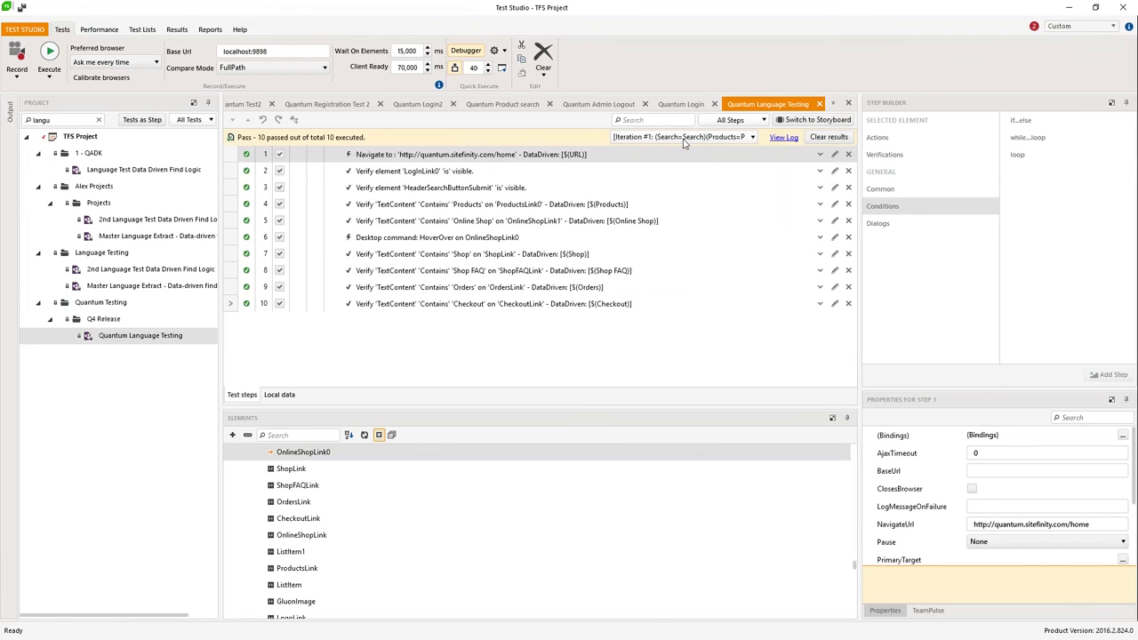
pyautogui.click(681, 138)
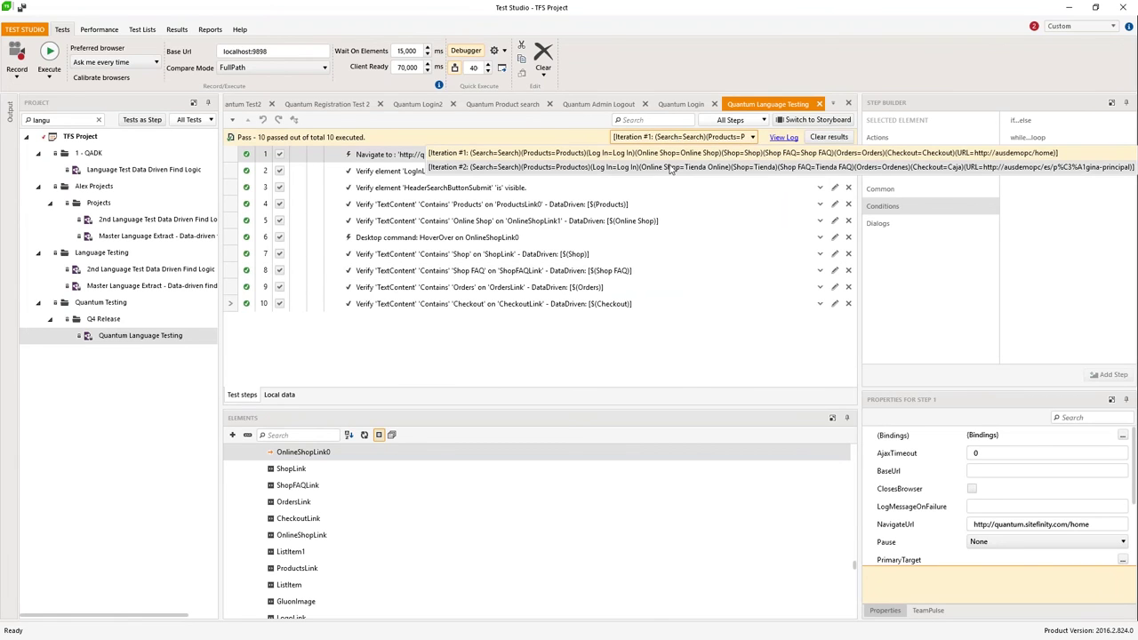
pyautogui.click(670, 167)
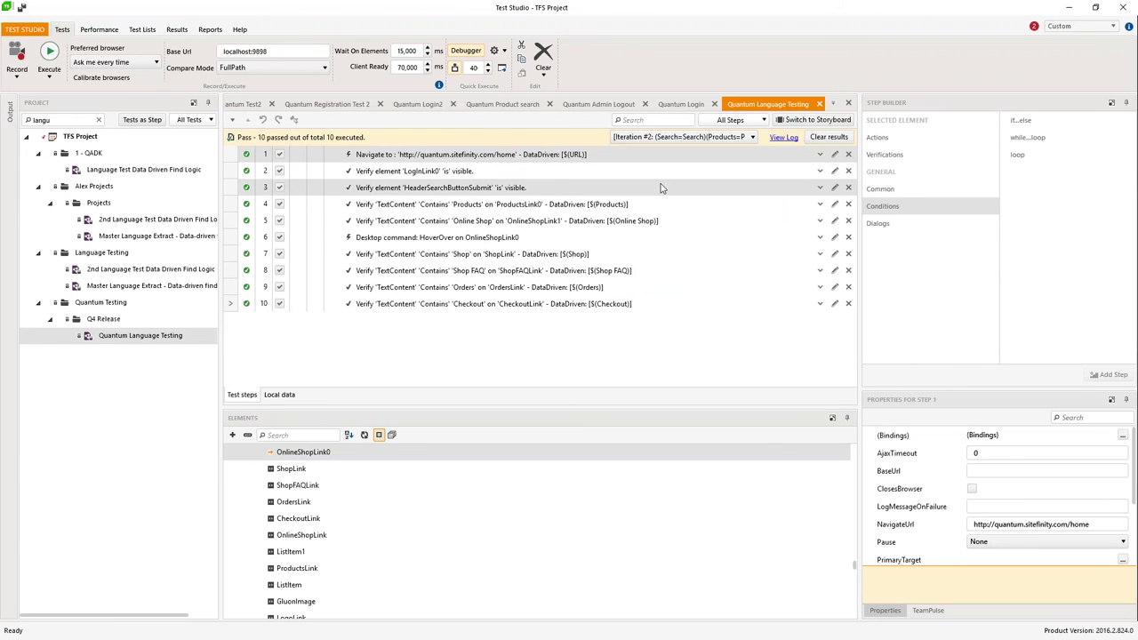
# Step: Show the Iteration #1 results and open the run's execution log
pyautogui.click(667, 138)
pyautogui.click(598, 154)
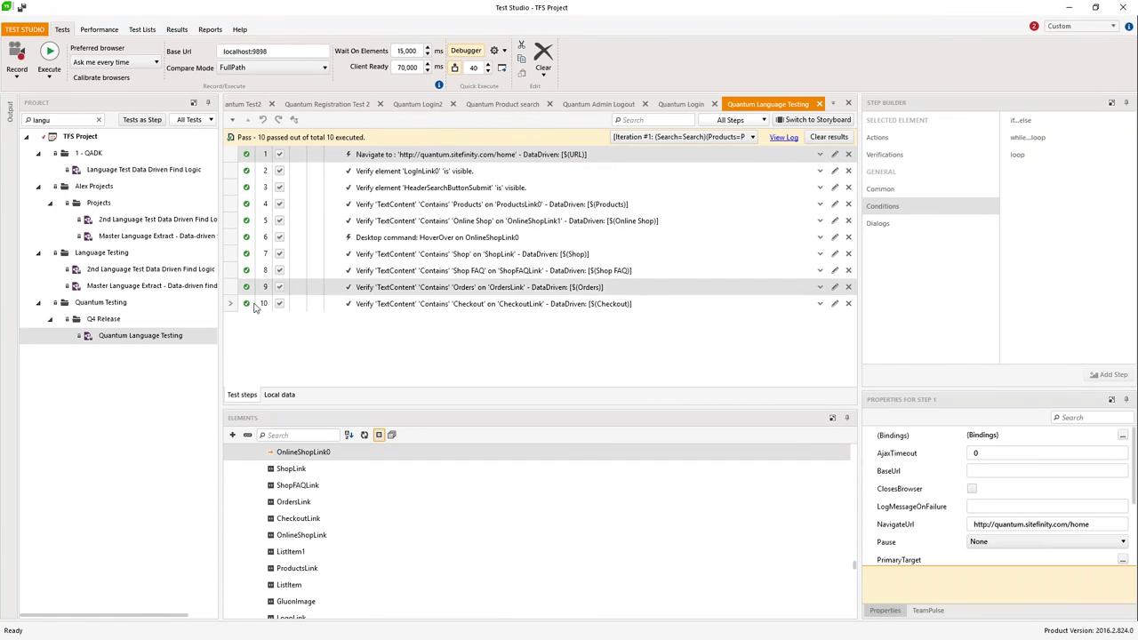
pyautogui.click(783, 138)
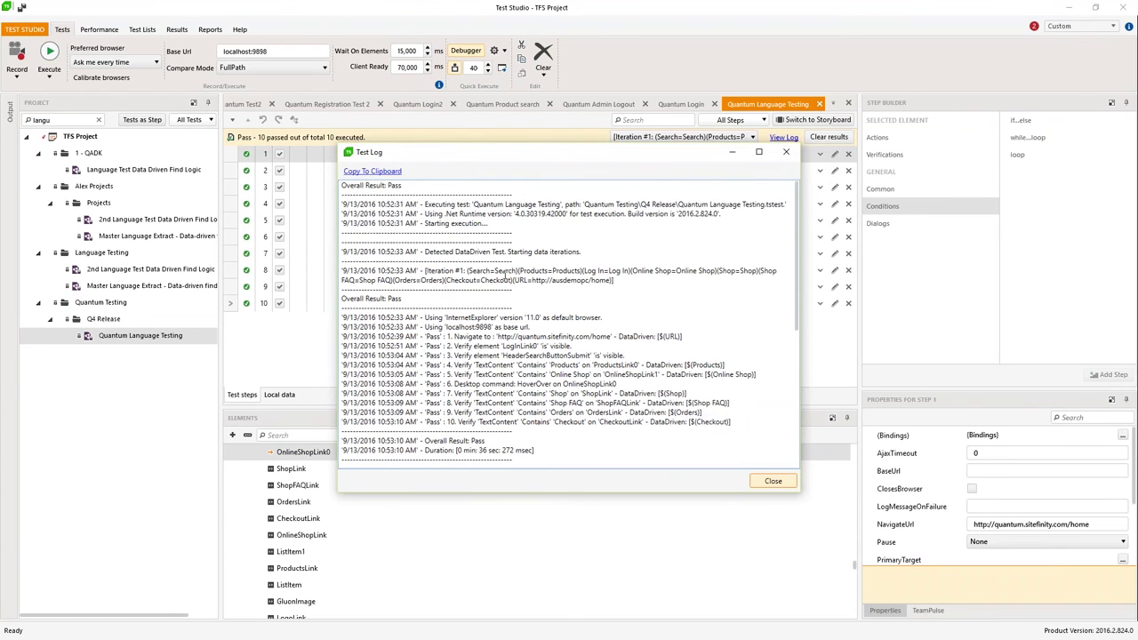
# Step: Read through the log, then close it and the Quantum Language Testing test
pyautogui.scroll(-9, 601, 287)
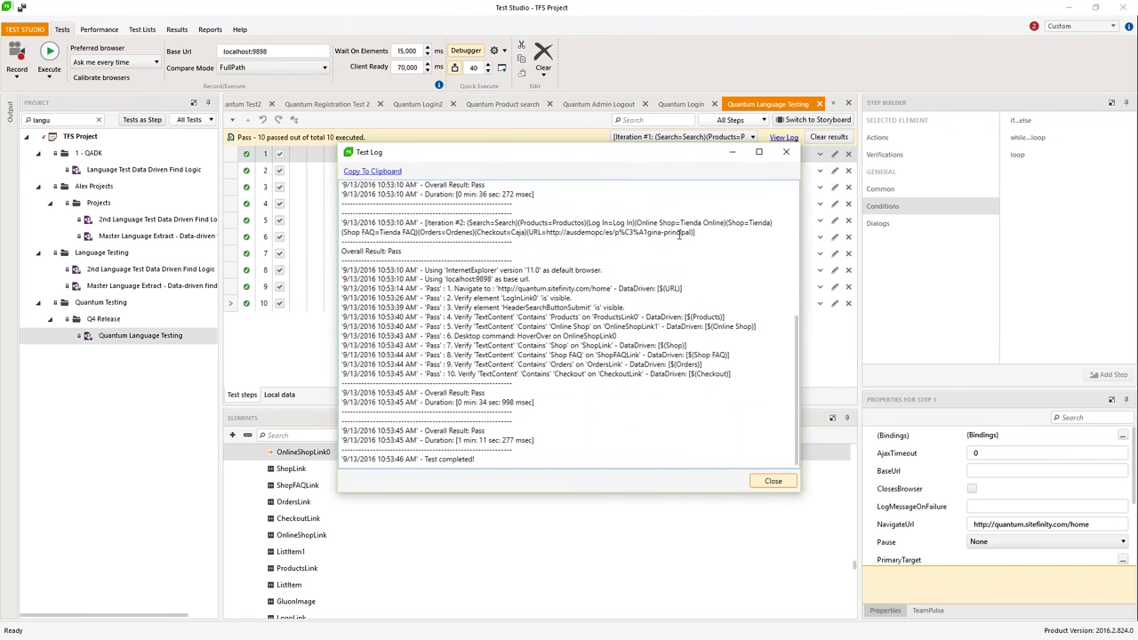
pyautogui.scroll(-1, 472, 309)
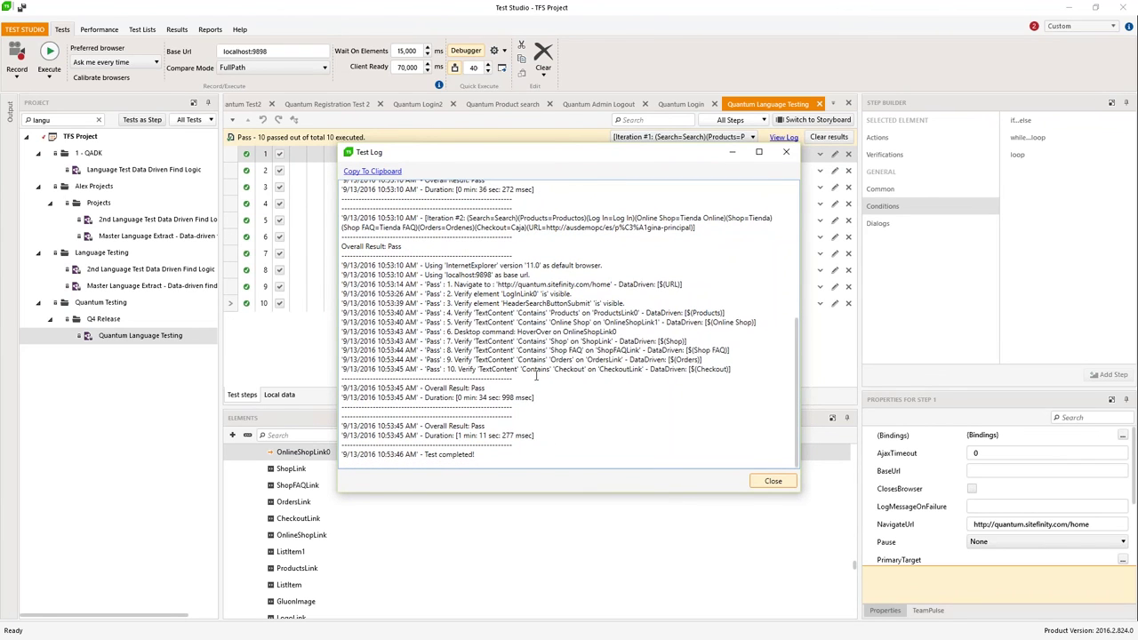
pyautogui.click(762, 483)
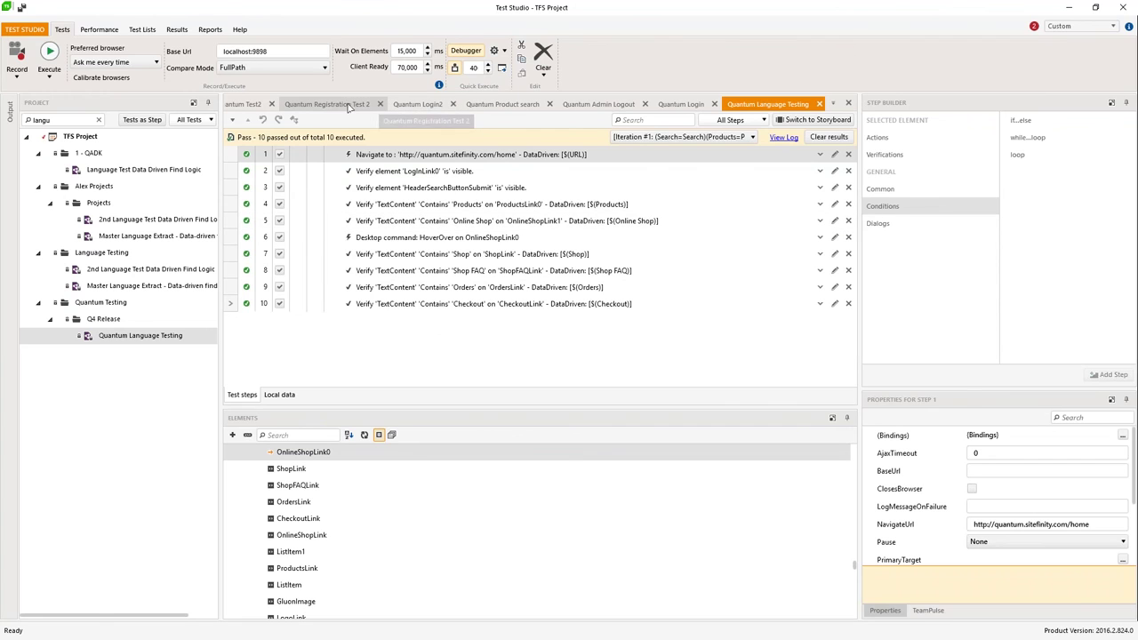
pyautogui.click(819, 104)
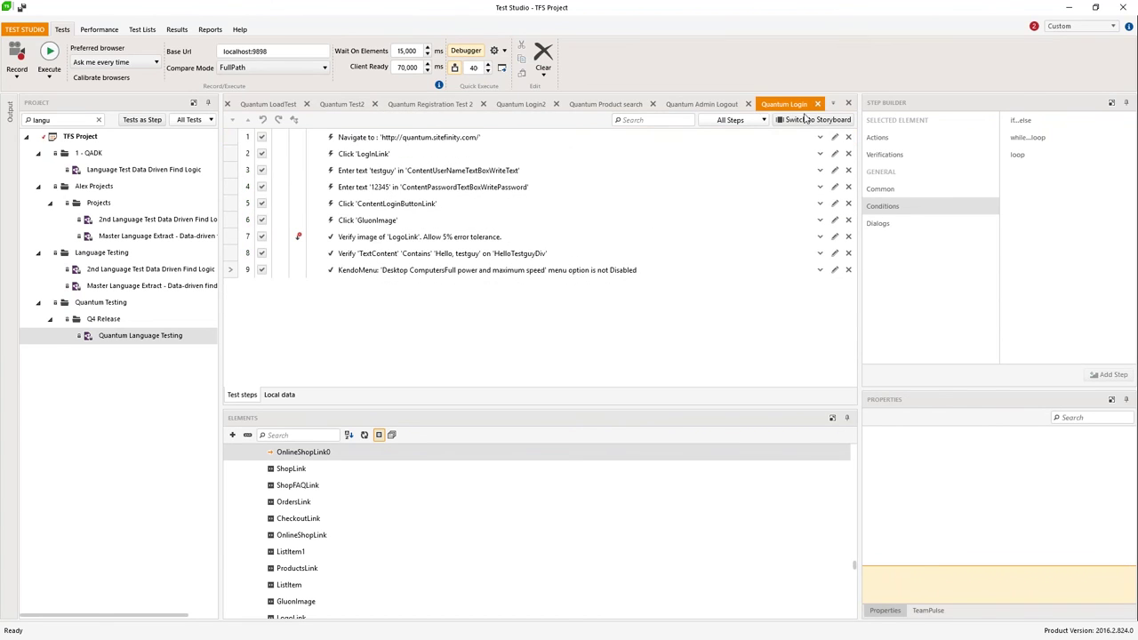
# Step: Convert step 5's login click into a coded step with Edit in Code
pyautogui.click(382, 203)
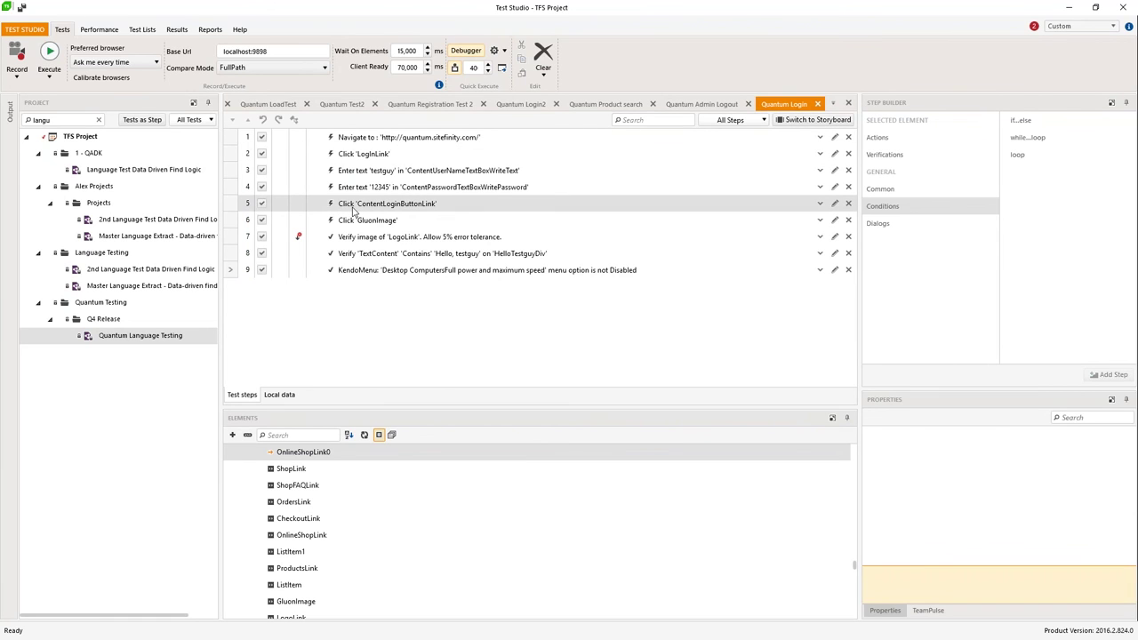
pyautogui.rightClick(363, 206)
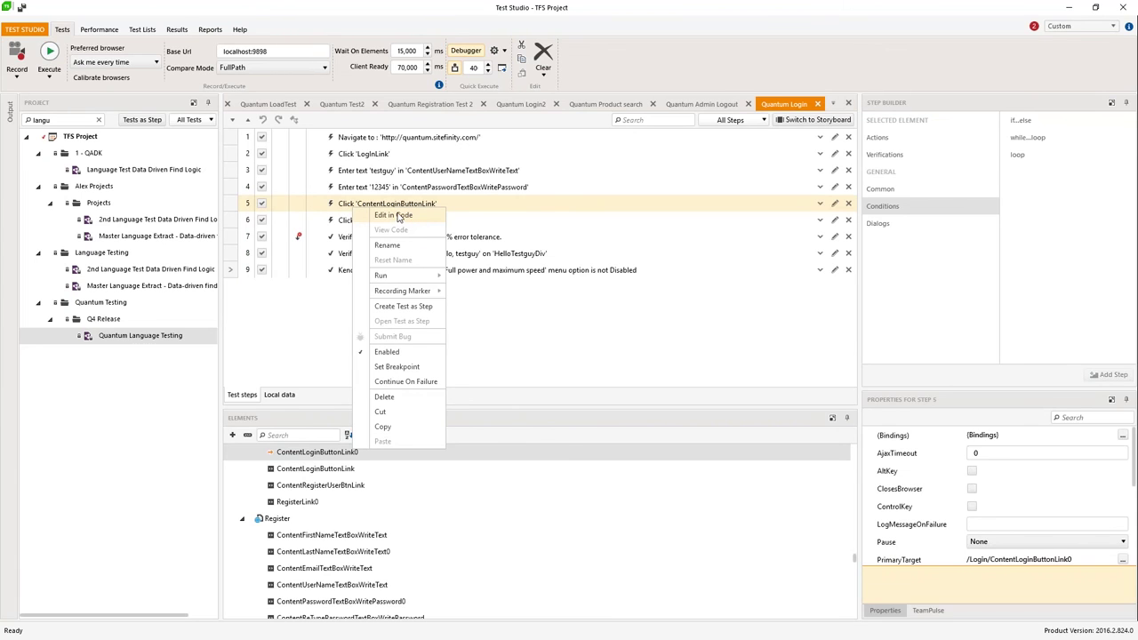
pyautogui.click(398, 218)
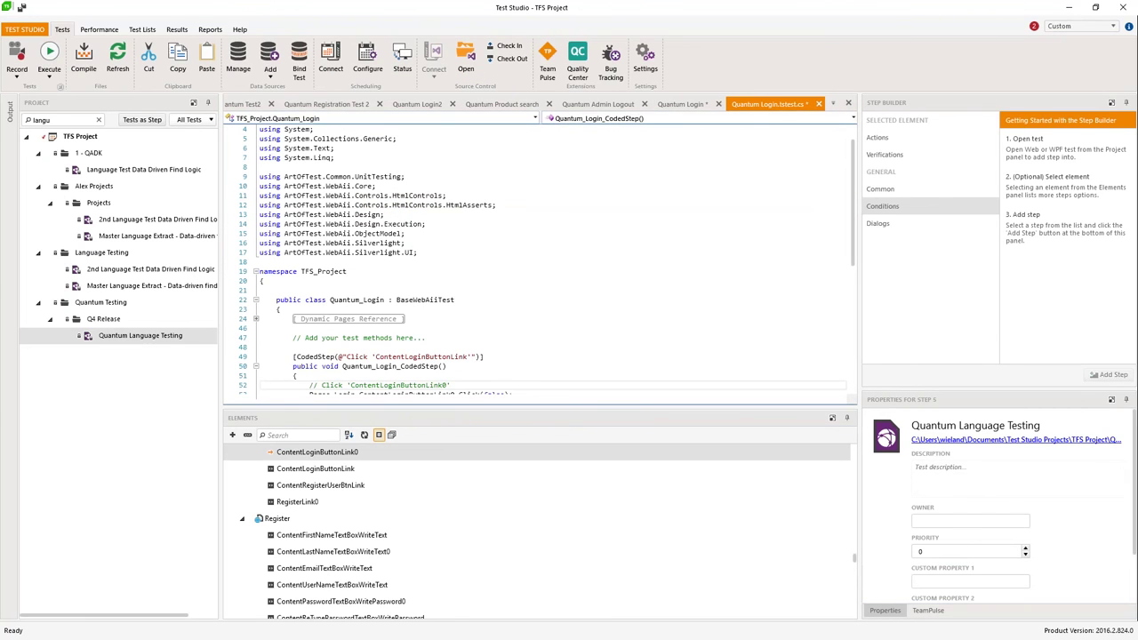
# Step: Hide the Step Builder, Properties and TeamPulse panels and dock the .tstest.cs code beside the steps
pyautogui.click(1126, 103)
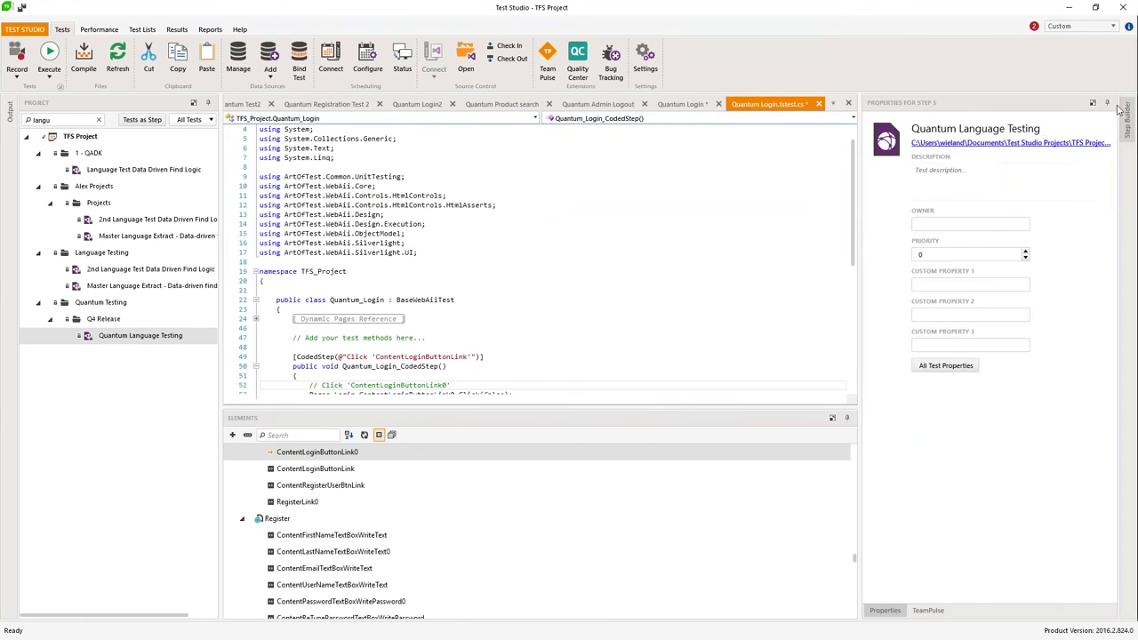
pyautogui.click(1107, 104)
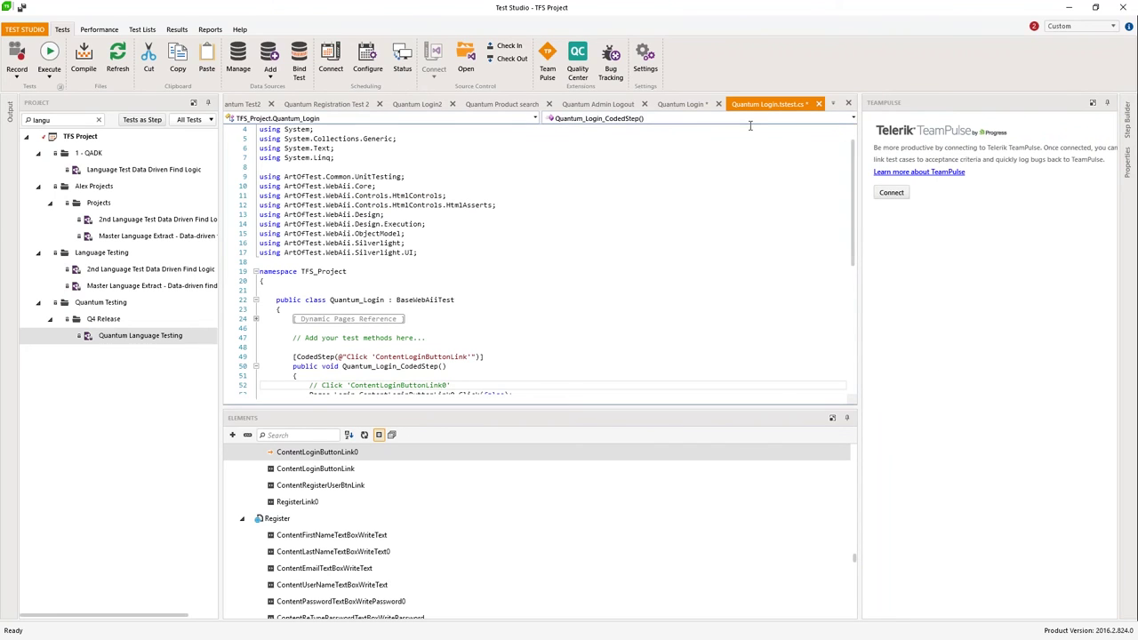
pyautogui.click(1094, 103)
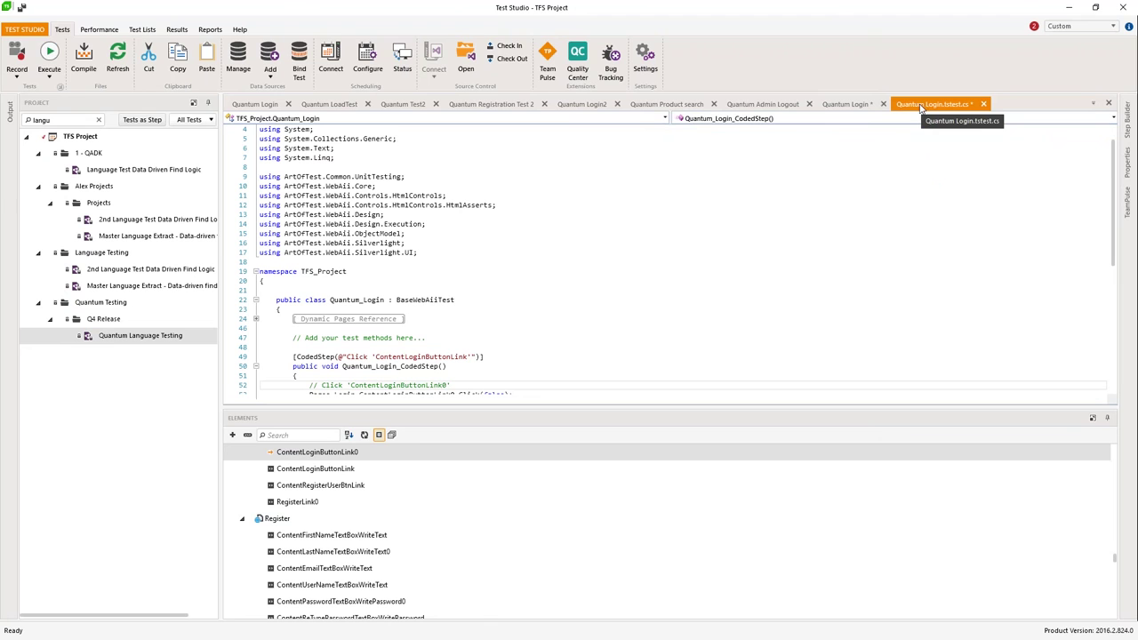
pyautogui.moveTo(919, 108); pyautogui.dragTo(683, 257)
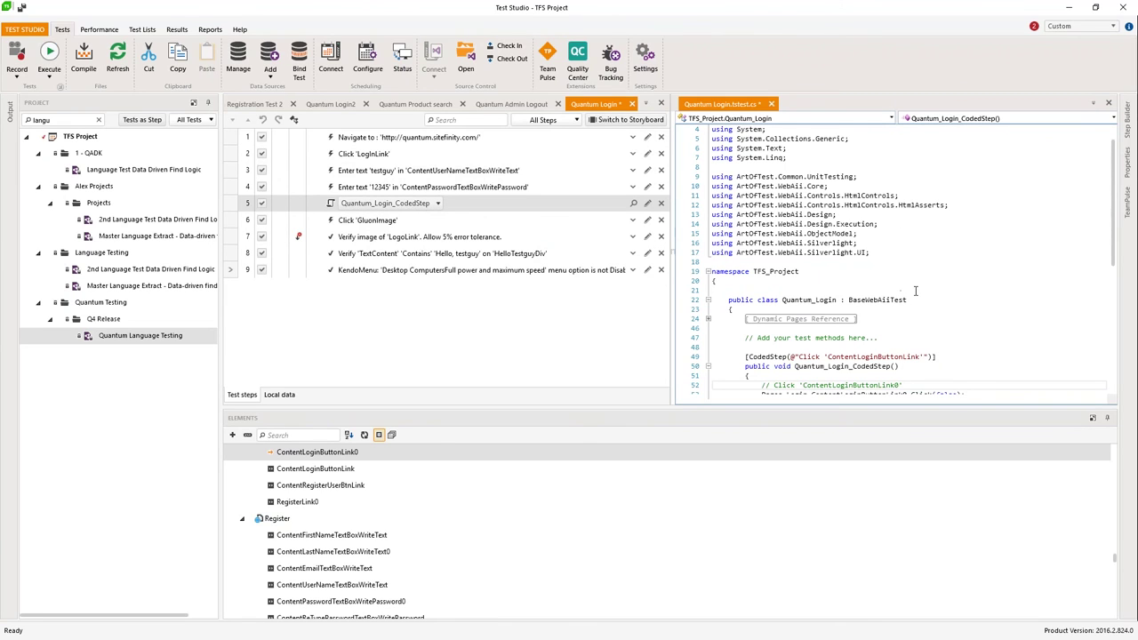
# Step: Add a 'Pages.' line after line 53, browse its suggestions, then delete it again
pyautogui.scroll(-2, 914, 290)
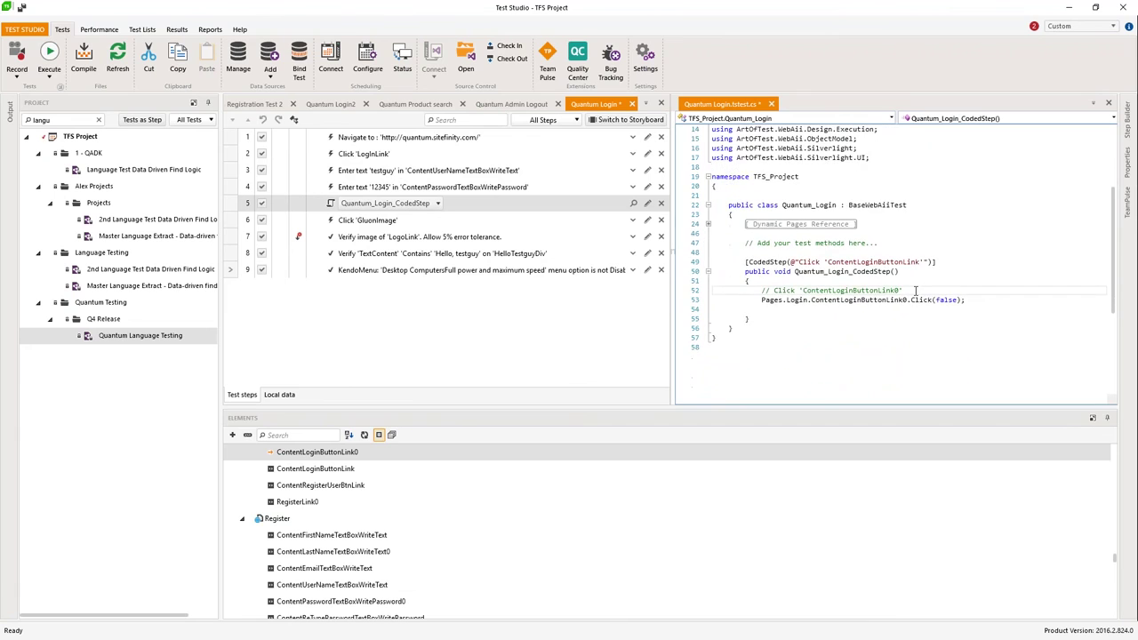
pyautogui.click(982, 337)
pyautogui.click(982, 336)
pyautogui.press('Return')
pyautogui.write('Pages')
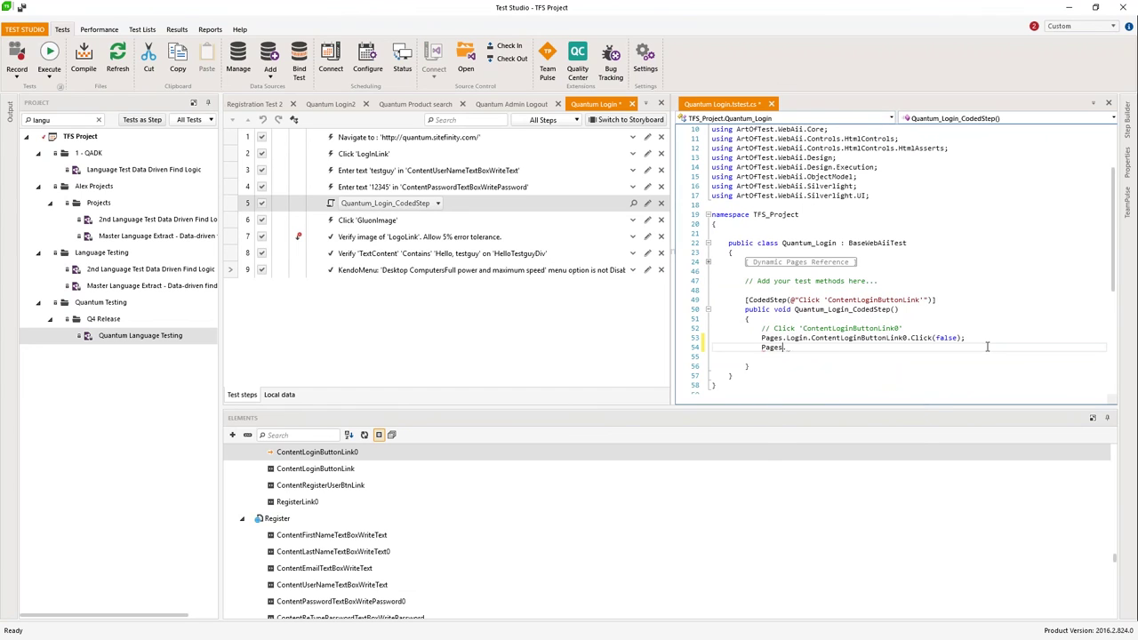
pyautogui.write('.')
pyautogui.press('Down')
pyautogui.press('Down')
pyautogui.press('Down')
pyautogui.press('Down')
pyautogui.press('Down')
pyautogui.press('Down')
pyautogui.press('Down')
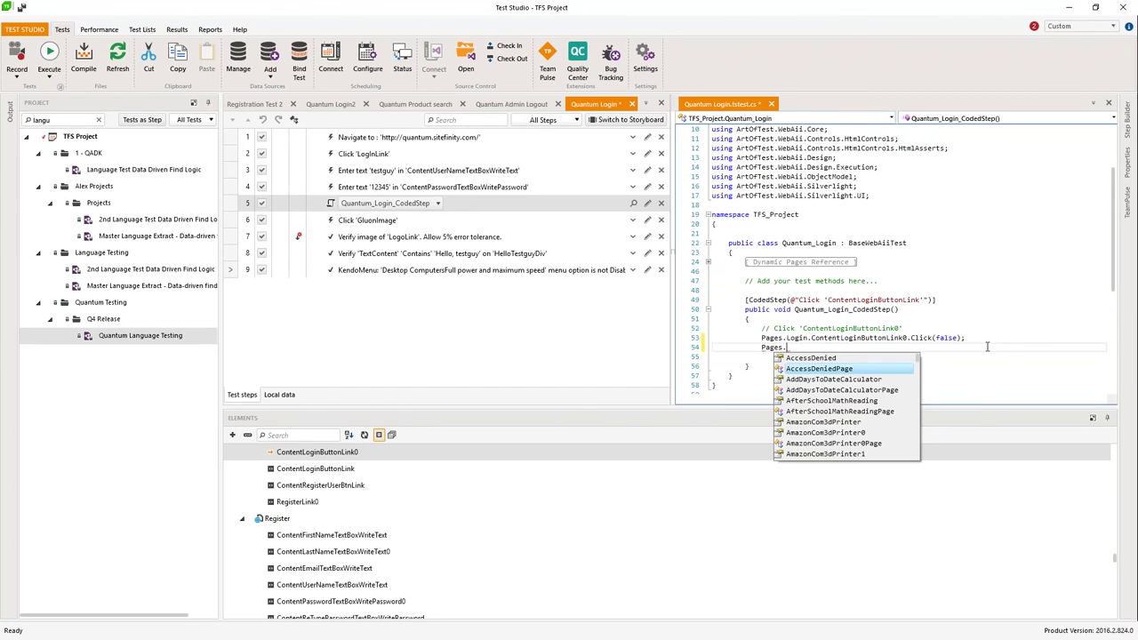
pyautogui.press('Down')
pyautogui.press('Down')
pyautogui.press('Down')
pyautogui.press('Down')
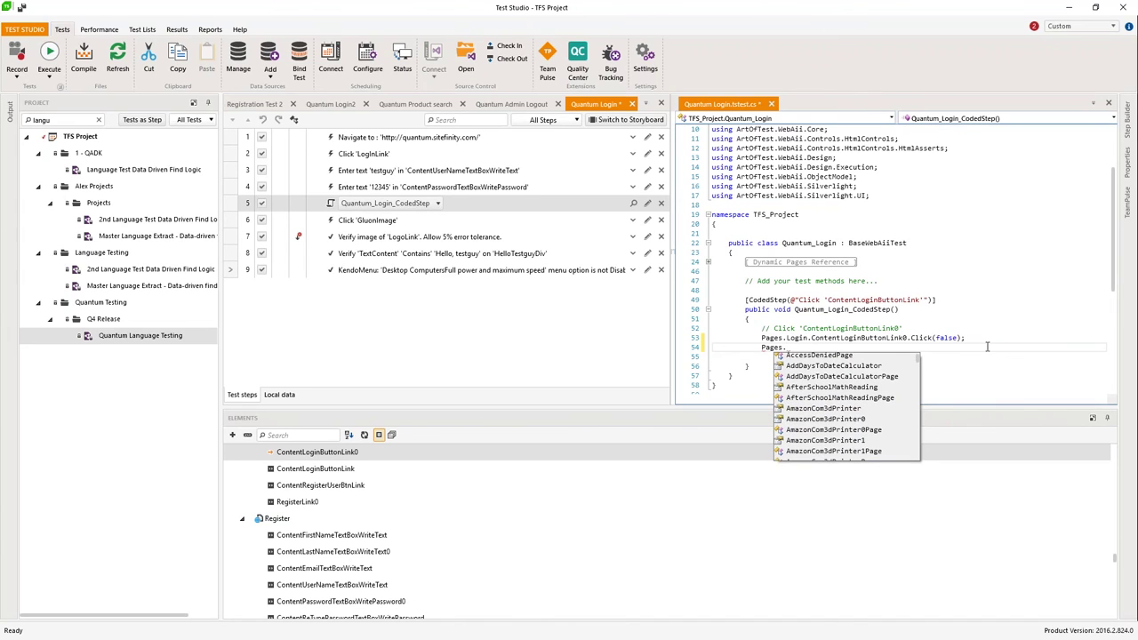
pyautogui.press('BackSpace')
pyautogui.press('BackSpace')
pyautogui.press('BackSpace')
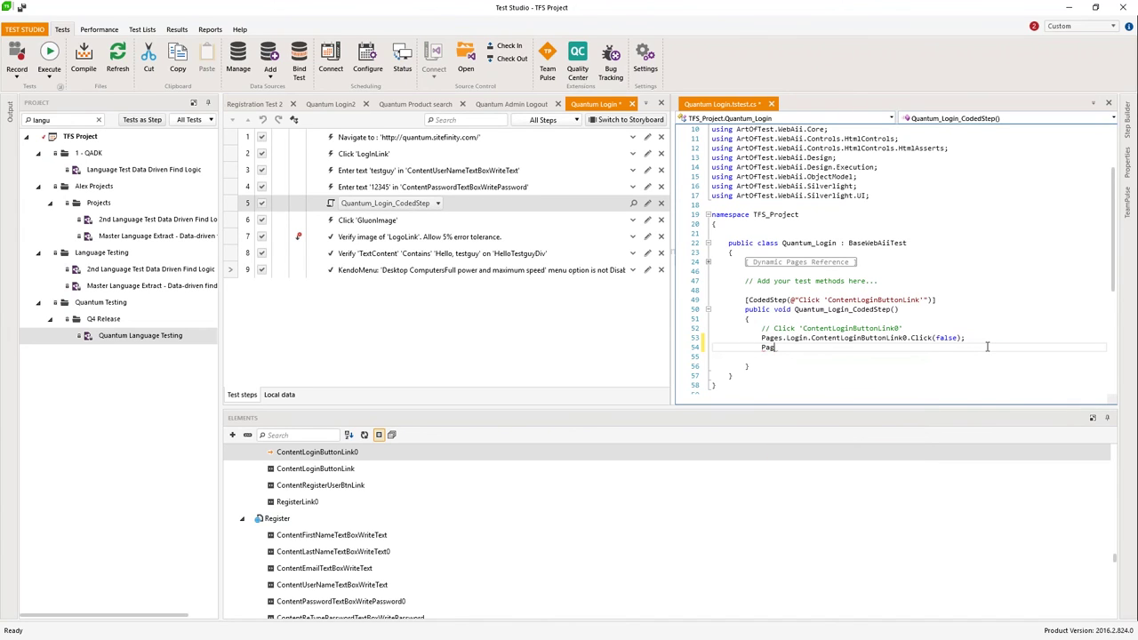
pyautogui.press('BackSpace')
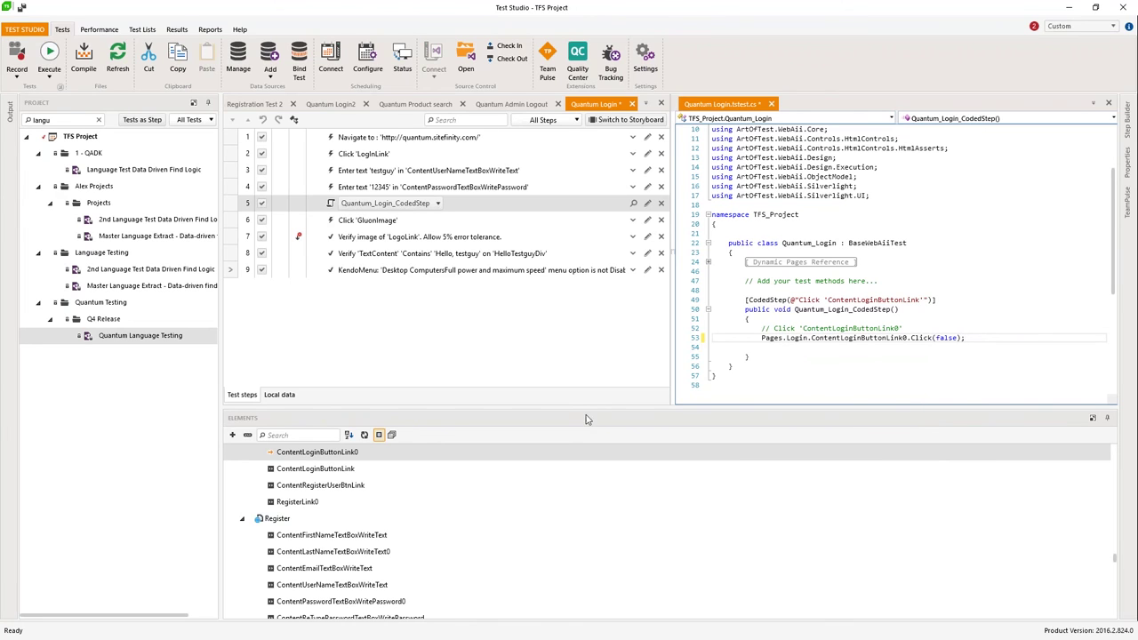
# Step: Enlarge the steps and code panes, auto-hide the Elements panel, and switch to Quantum LoadTest
pyautogui.moveTo(594, 407); pyautogui.dragTo(594, 505)
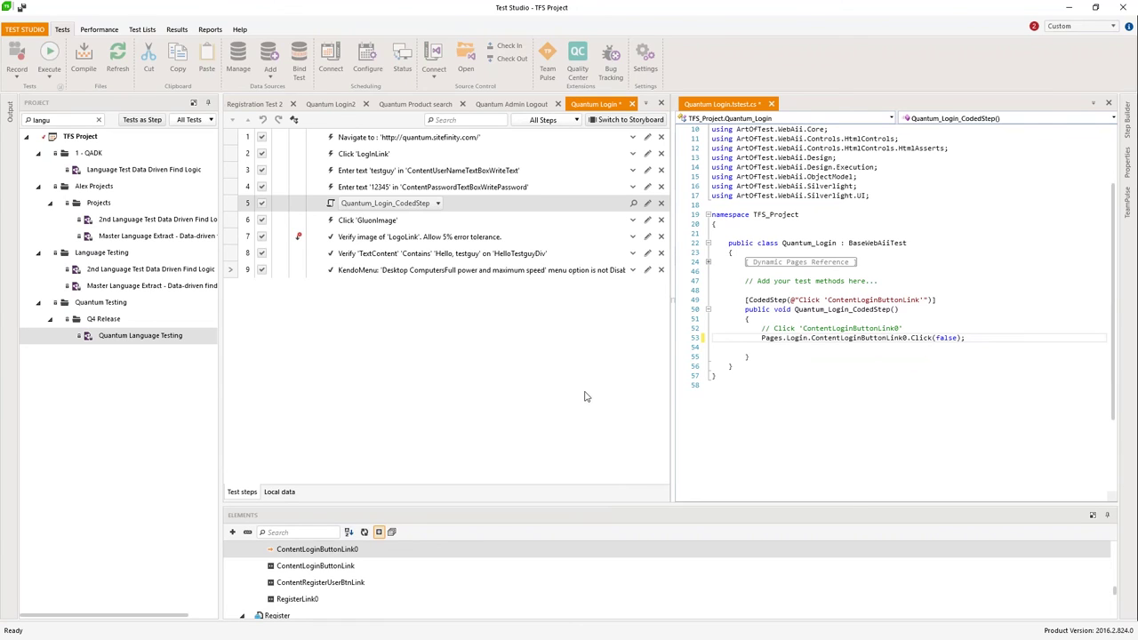
pyautogui.click(1106, 514)
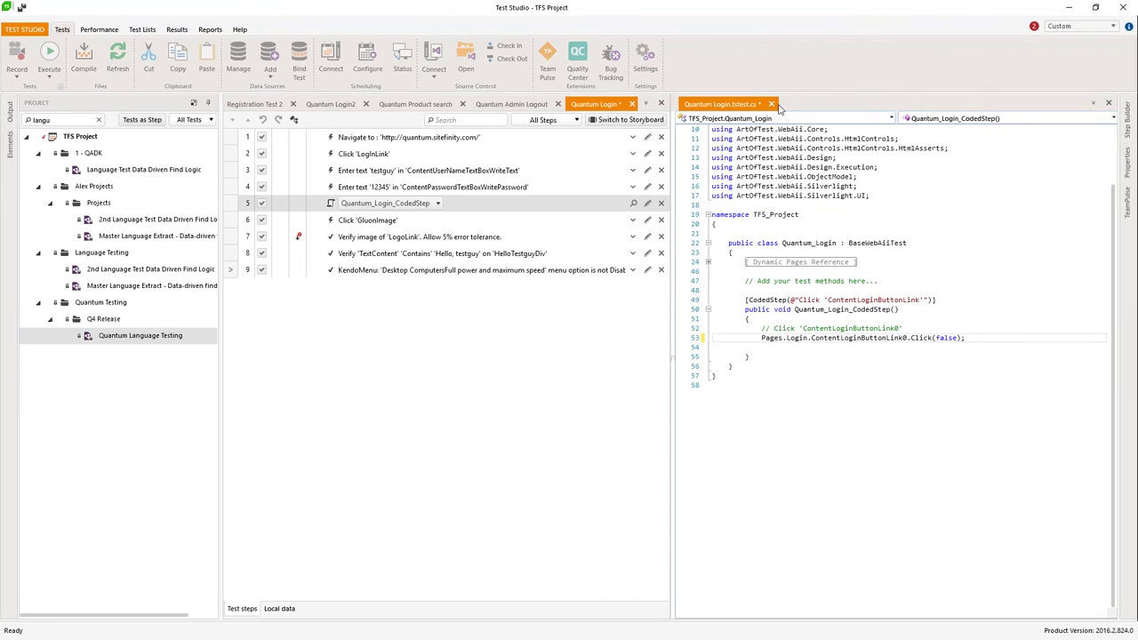
pyautogui.click(588, 313)
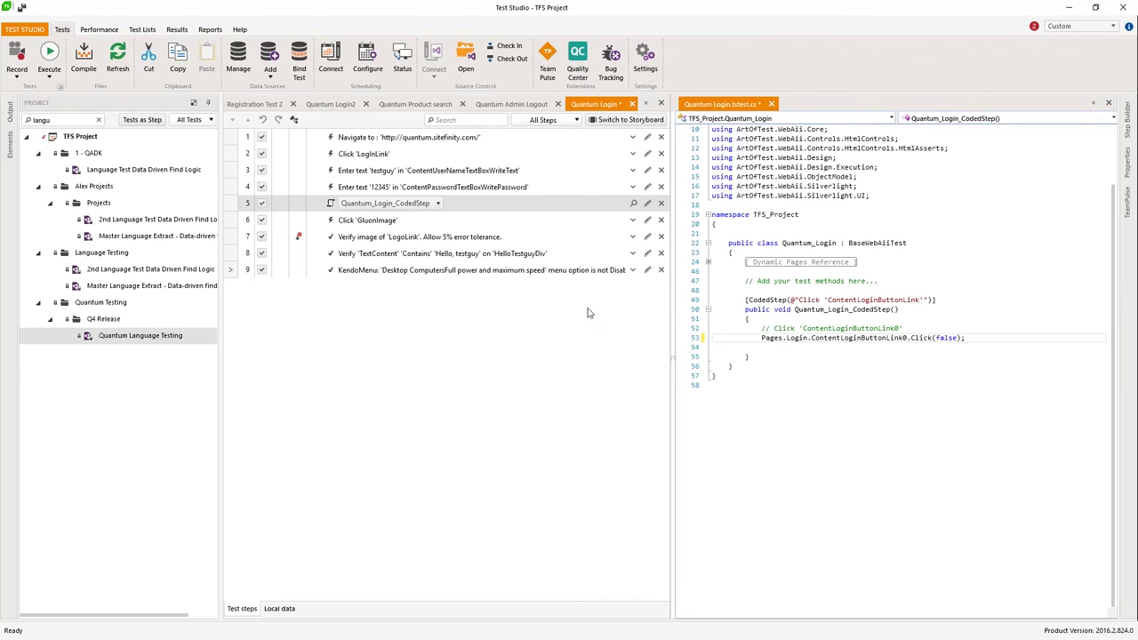
pyautogui.click(329, 104)
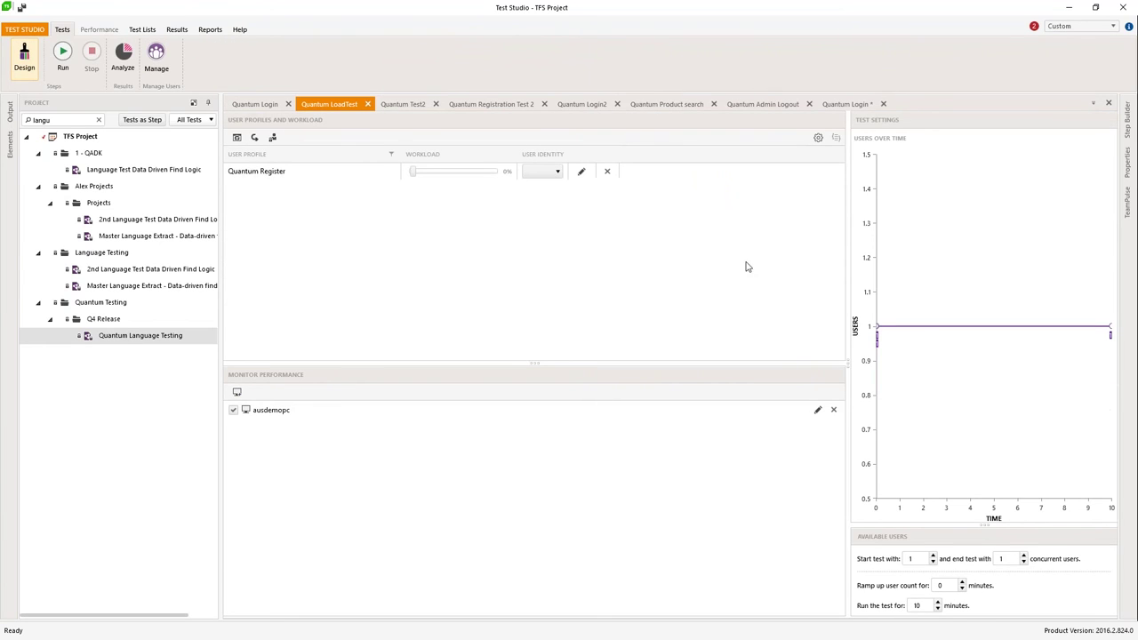
# Step: Capture a new user profile from the Registration Test web test via Internet Explorer
pyautogui.moveTo(848, 364); pyautogui.dragTo(691, 316)
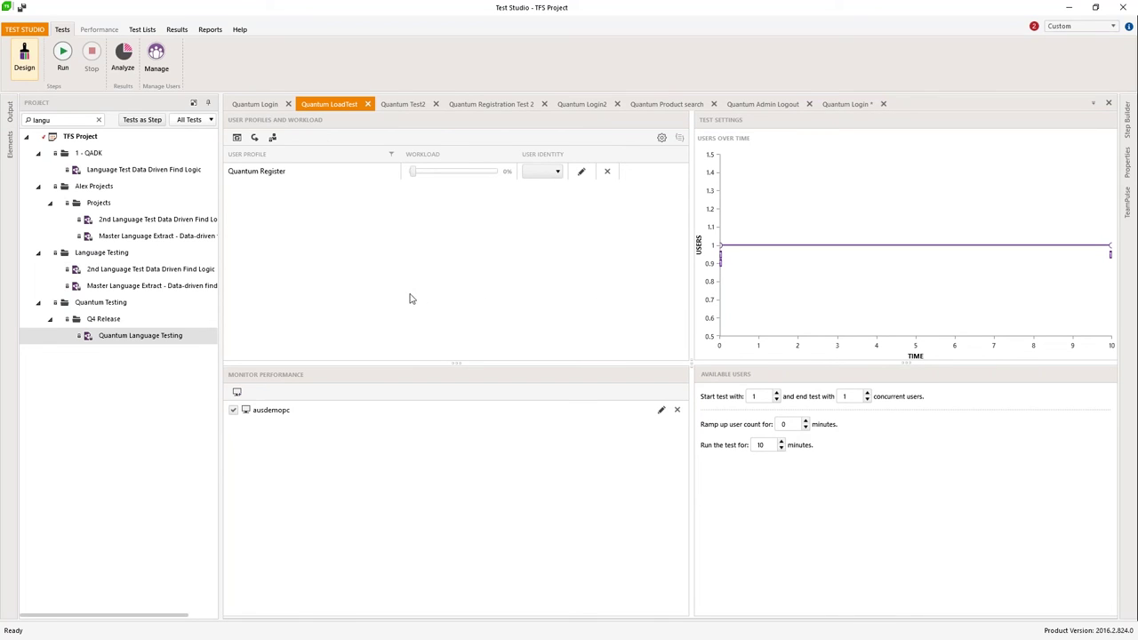
pyautogui.click(237, 137)
pyautogui.click(450, 214)
pyautogui.scroll(-1, 498, 369)
pyautogui.scroll(-10, 498, 365)
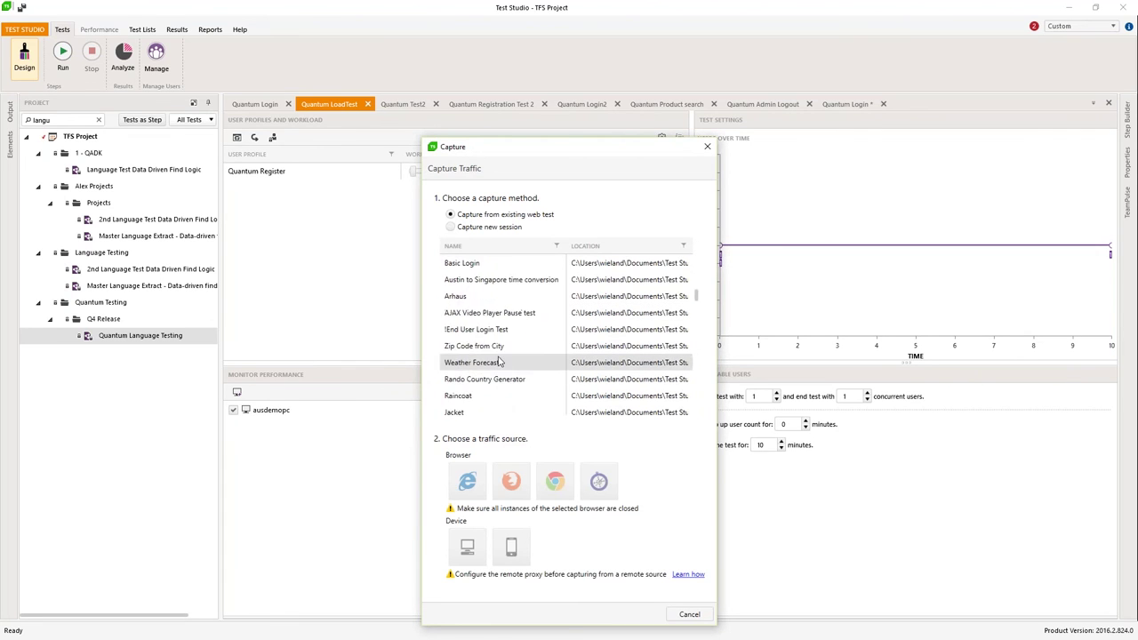
pyautogui.scroll(-5, 495, 397)
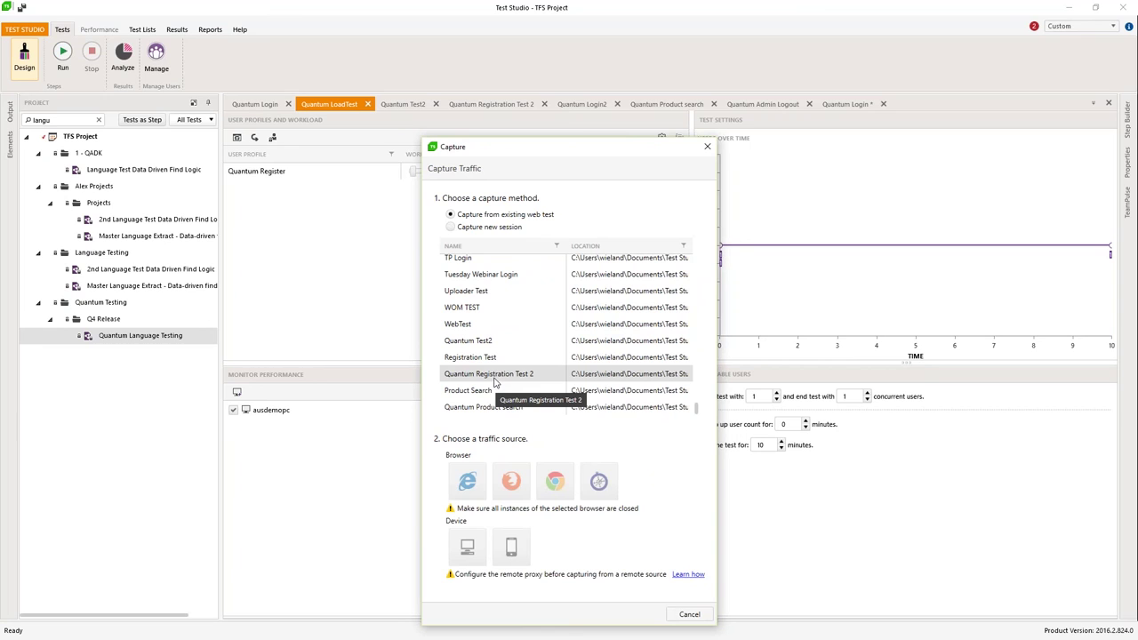
pyautogui.click(489, 356)
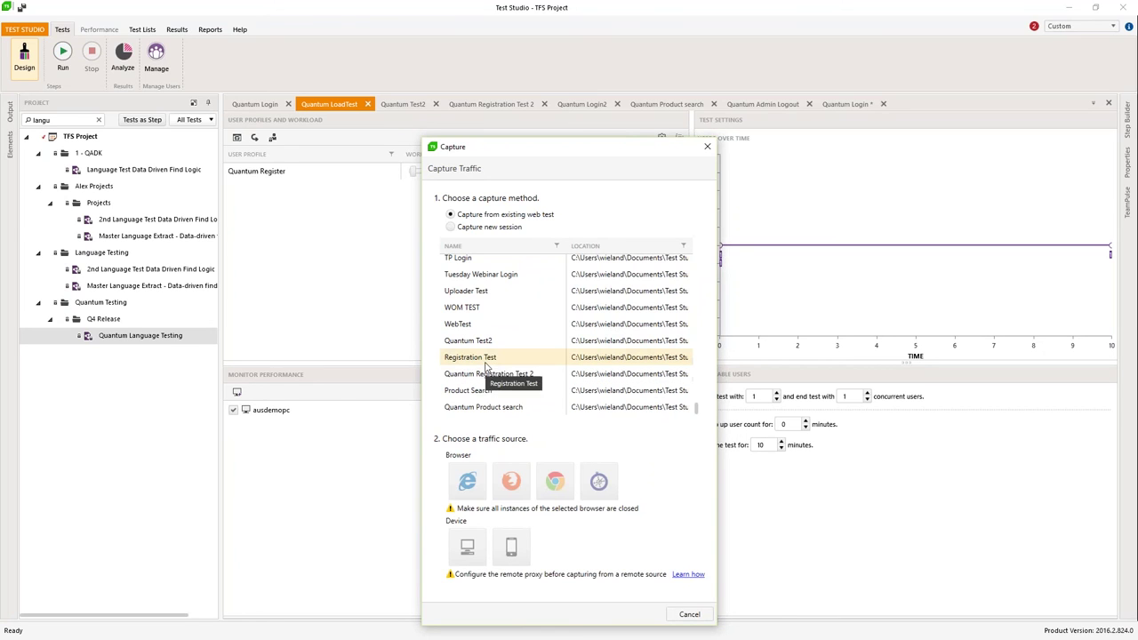
pyautogui.click(483, 488)
pyautogui.click(510, 397)
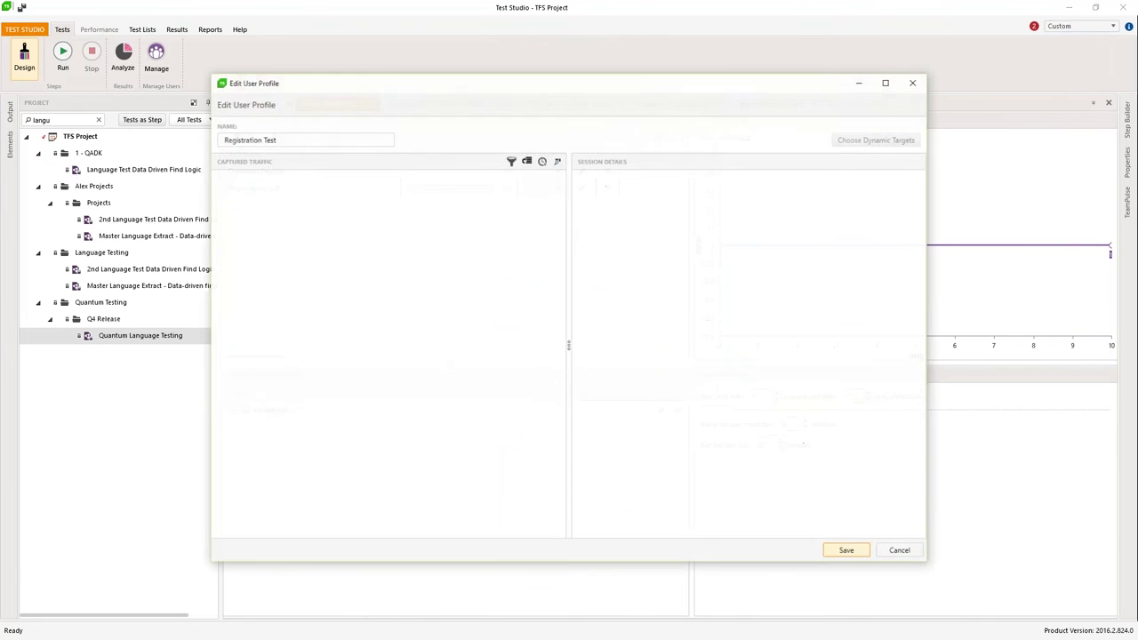
pyautogui.click(913, 82)
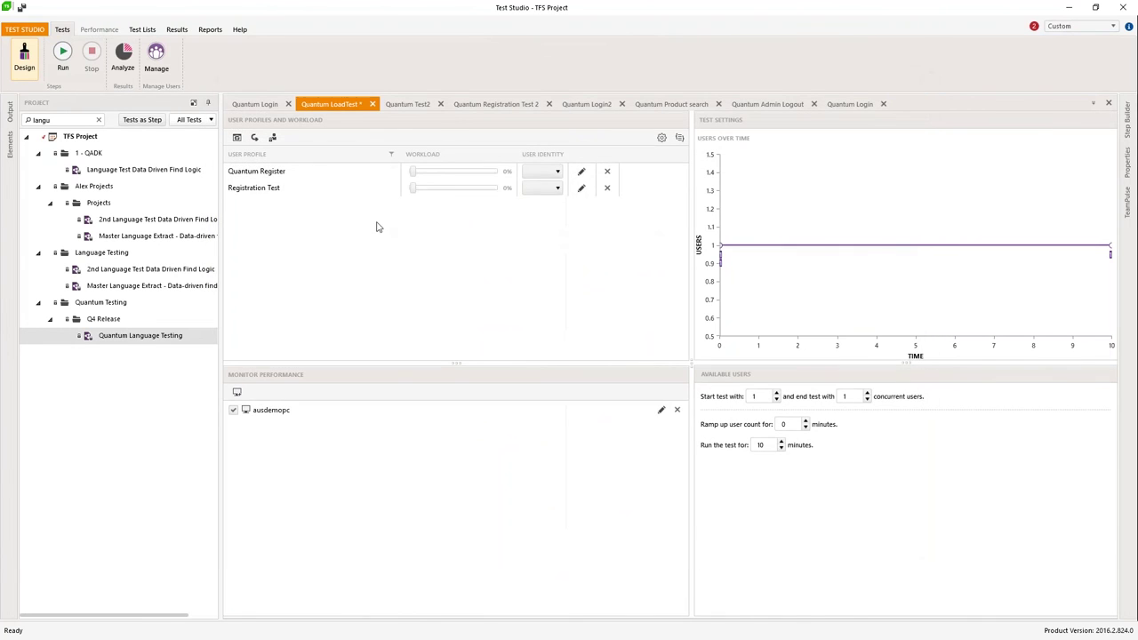
# Step: Review Quantum Register's dynamic targets, keeping the pageDataId target enabled
pyautogui.click(582, 174)
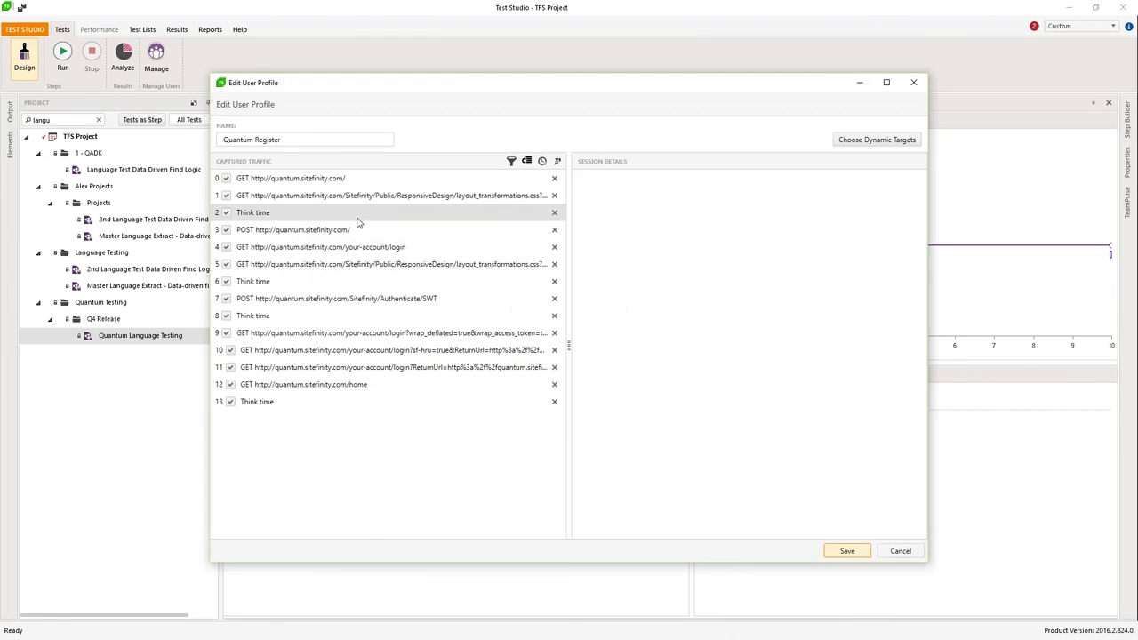
pyautogui.click(845, 141)
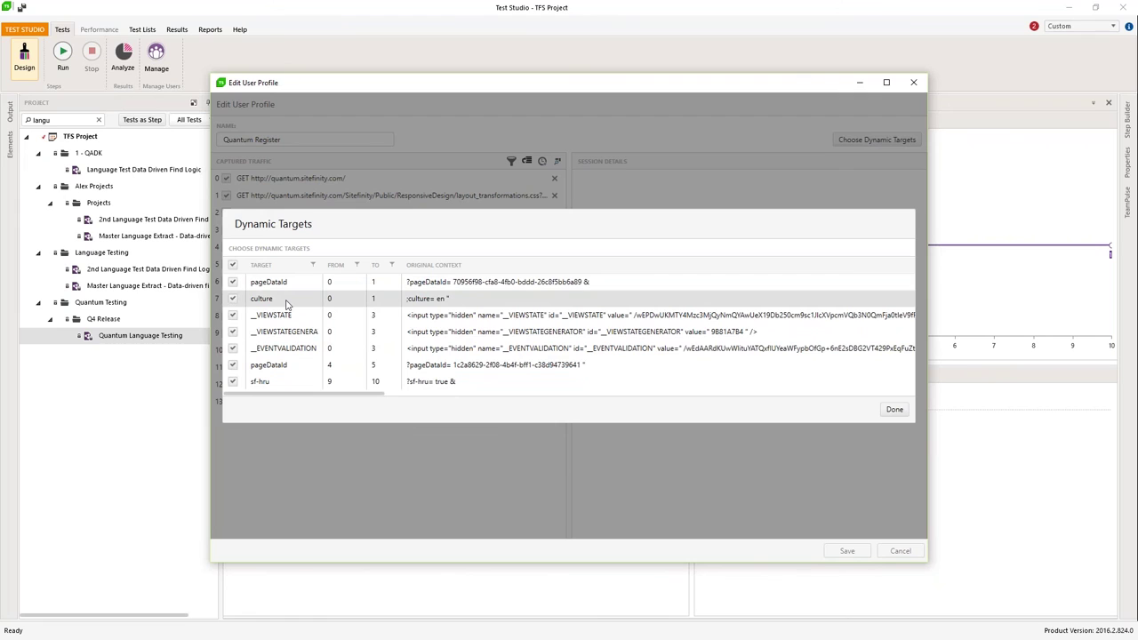
pyautogui.click(235, 282)
pyautogui.click(235, 284)
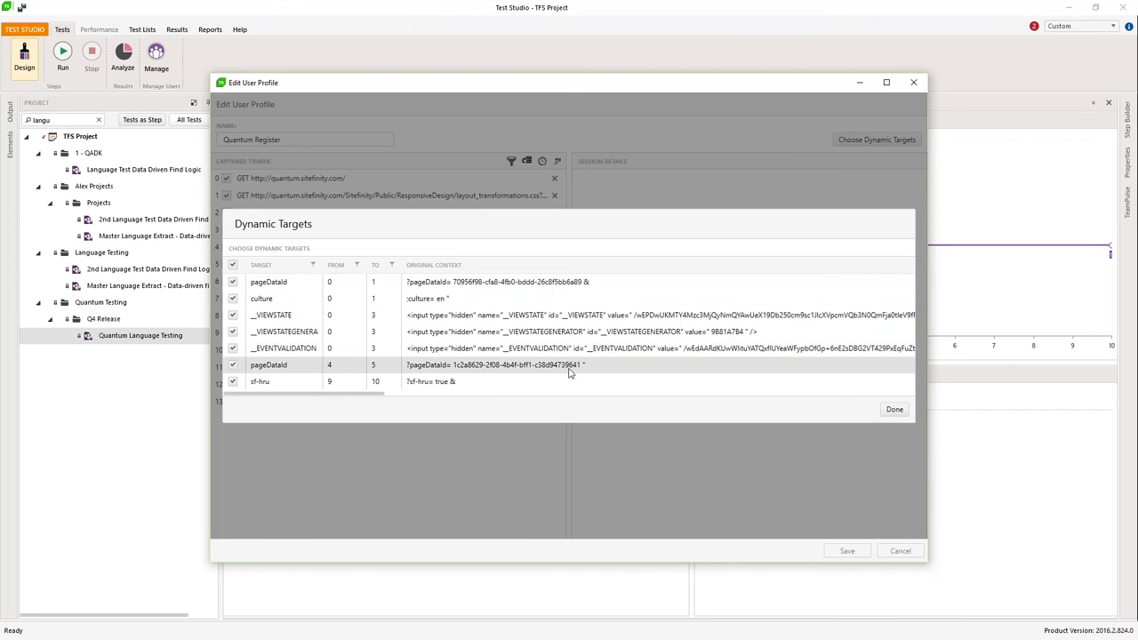
pyautogui.click(893, 411)
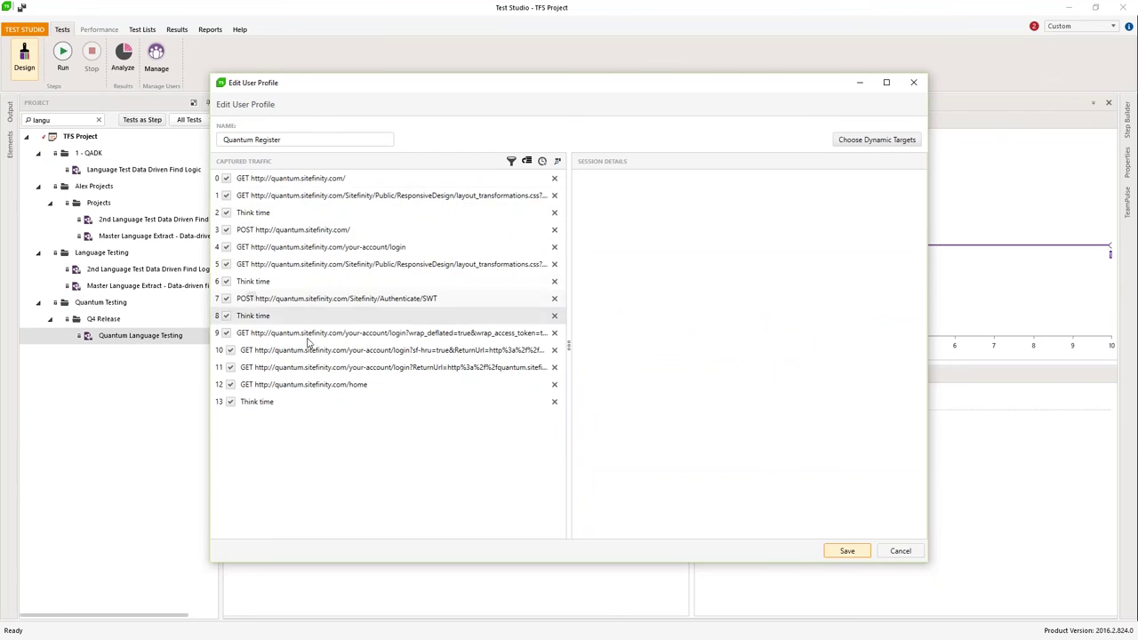
# Step: Inspect the _VIEWSTATE POST and authentication requests, then save the Quantum Register profile
pyautogui.click(312, 233)
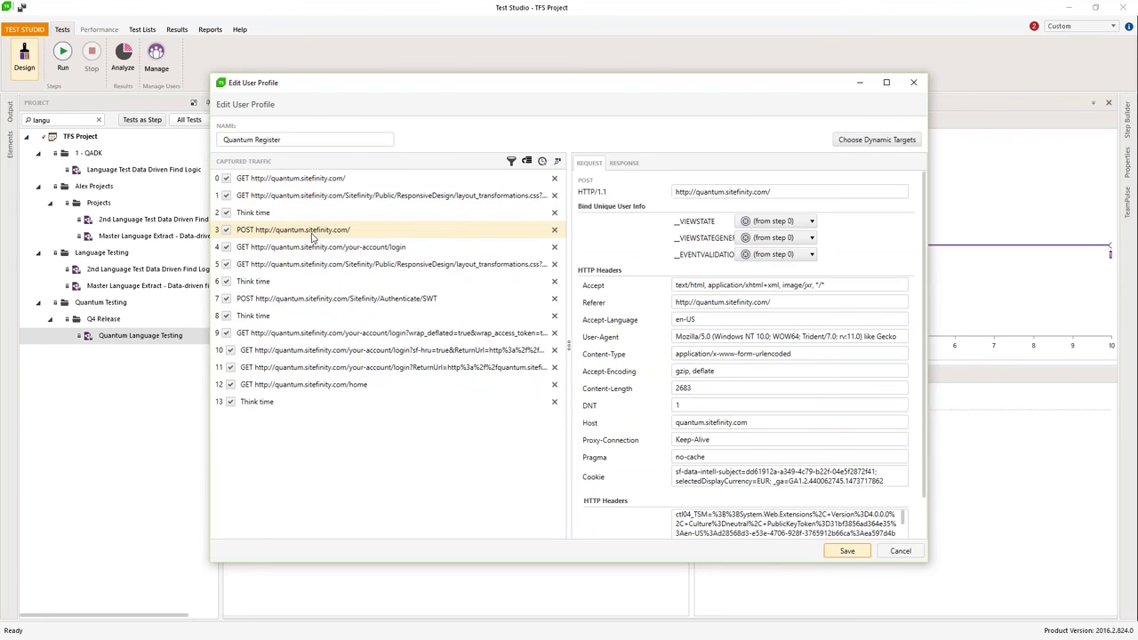
pyautogui.click(811, 221)
pyautogui.click(853, 238)
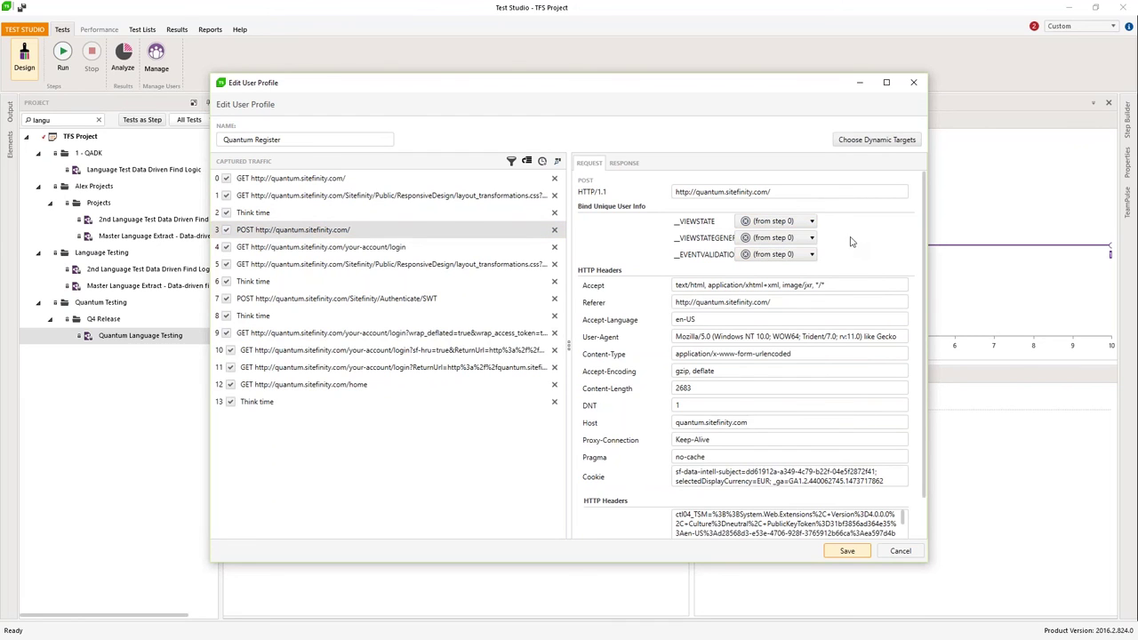
pyautogui.click(293, 300)
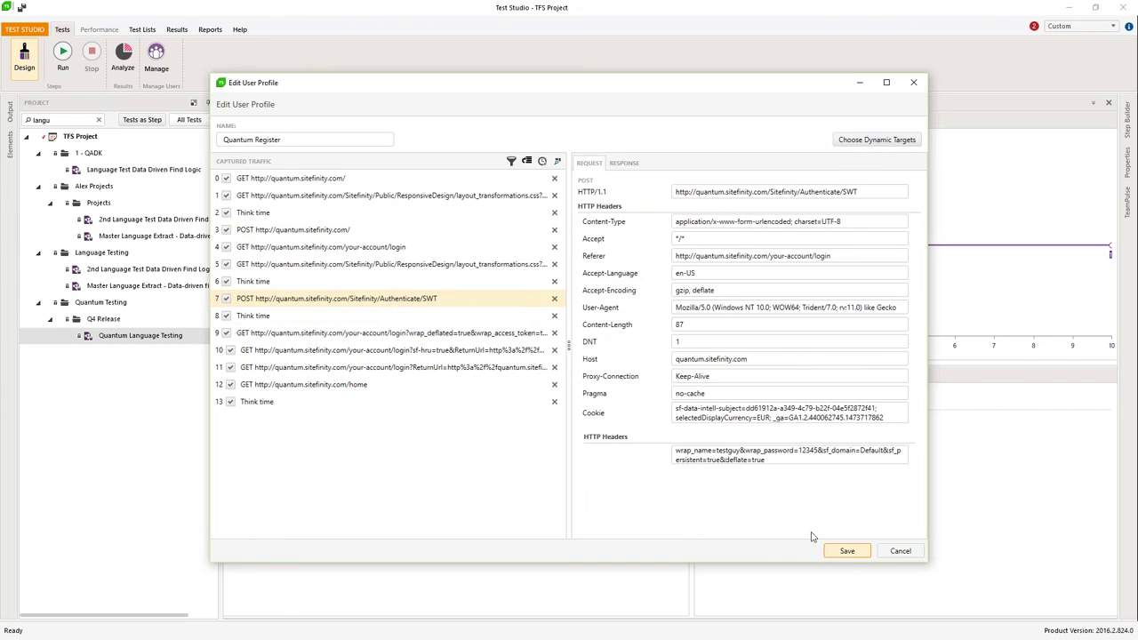
pyautogui.click(848, 551)
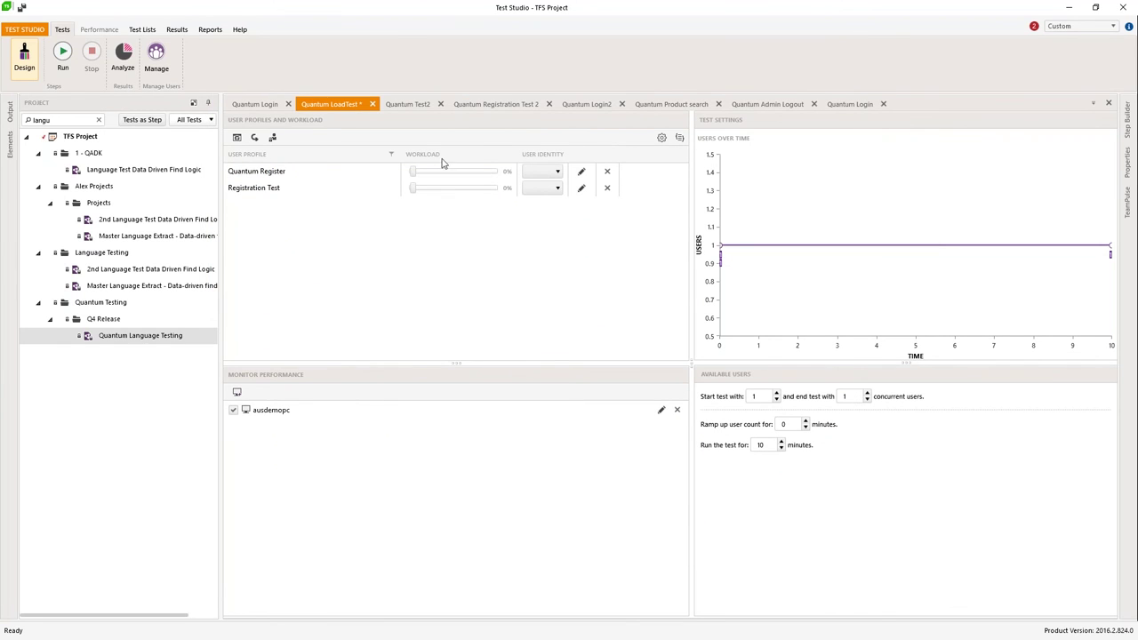
# Step: Adjust the Workload sliders to put Quantum Register at 96% and Registration Test at 4%
pyautogui.moveTo(414, 179); pyautogui.dragTo(452, 189)
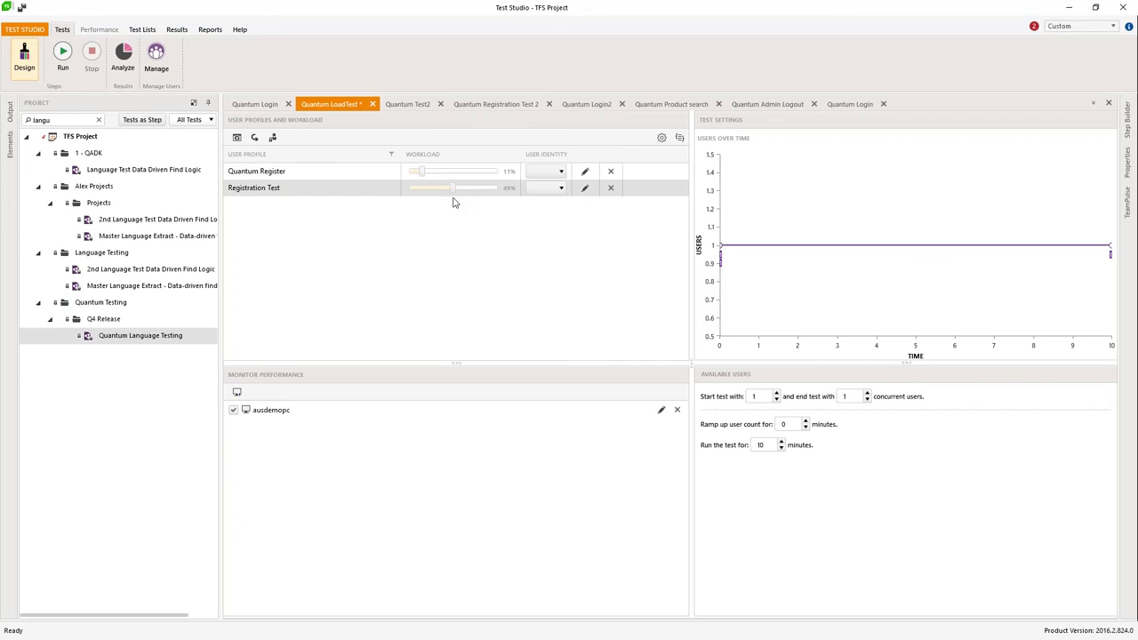
pyautogui.moveTo(421, 171); pyautogui.dragTo(506, 181)
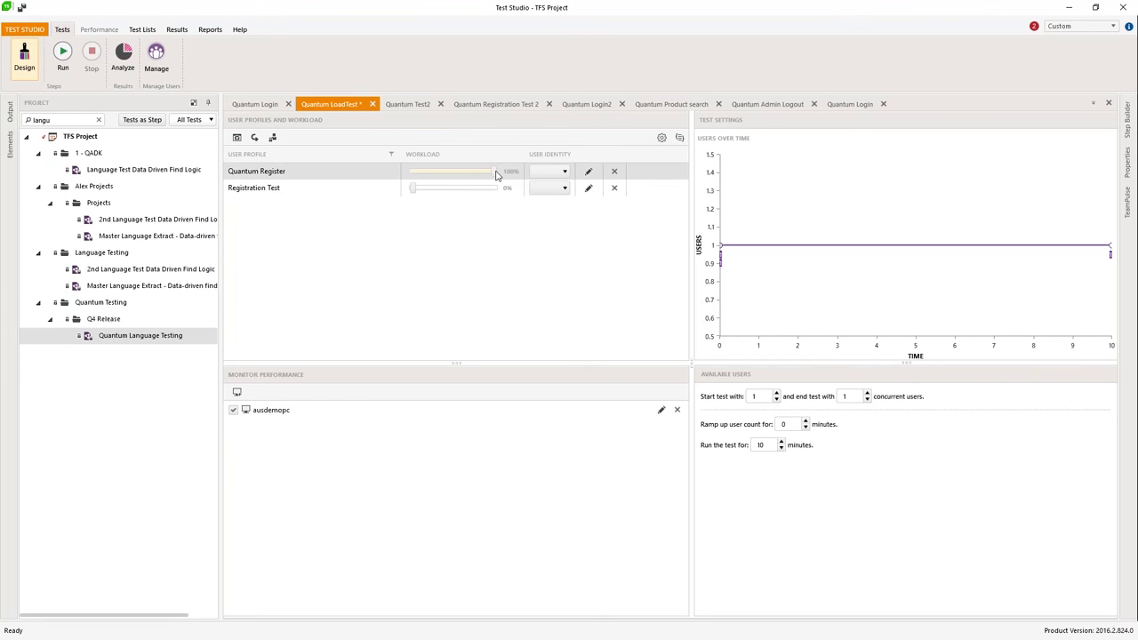
pyautogui.moveTo(496, 174); pyautogui.dragTo(492, 174)
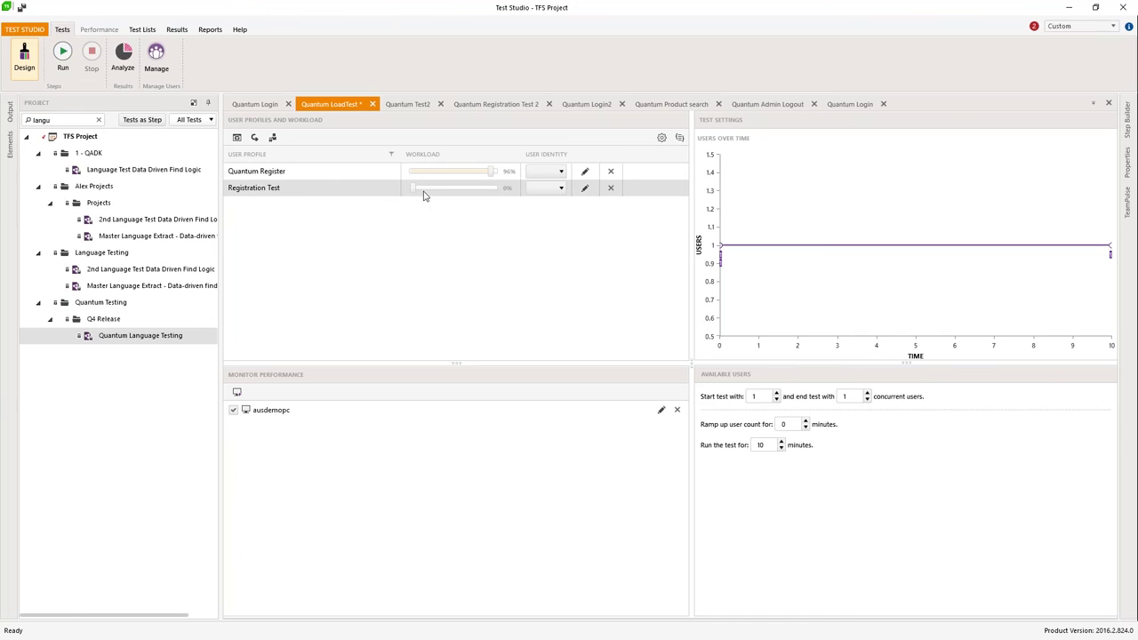
pyautogui.click(424, 193)
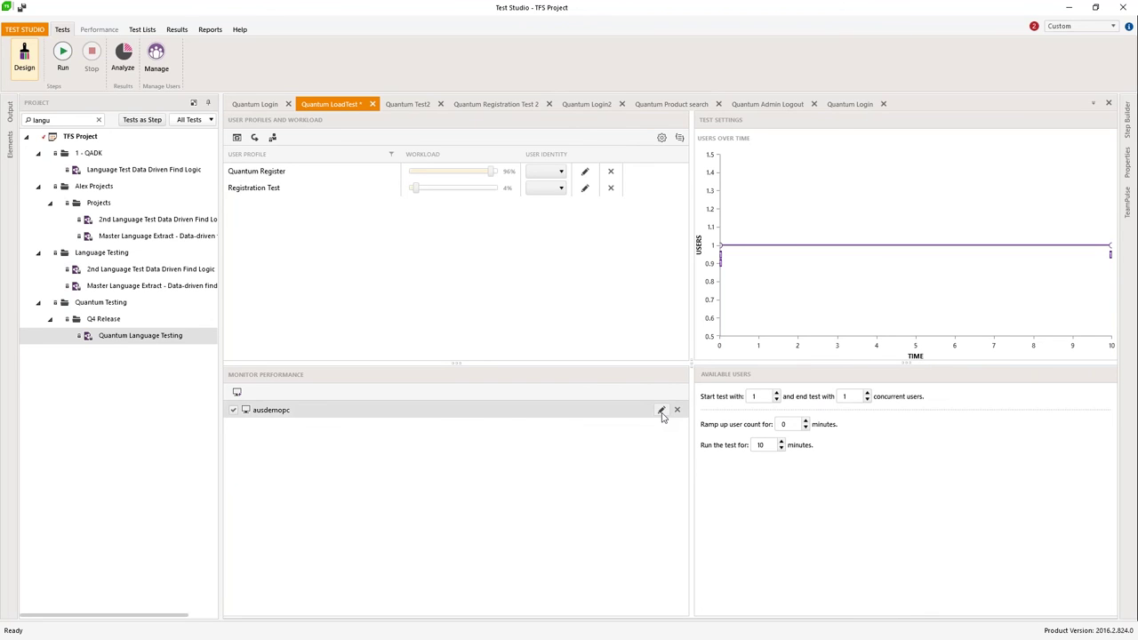
# Step: Add the .NET CLR Memory and Memory counters to ausdemopc's monitored performance counters and save
pyautogui.click(663, 411)
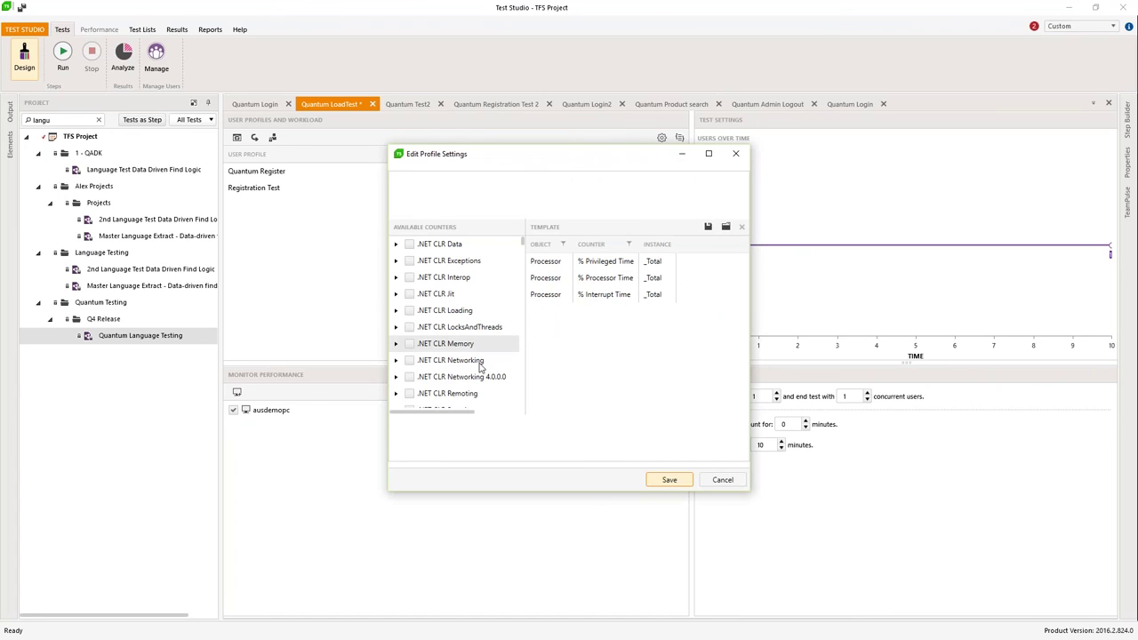
pyautogui.click(409, 343)
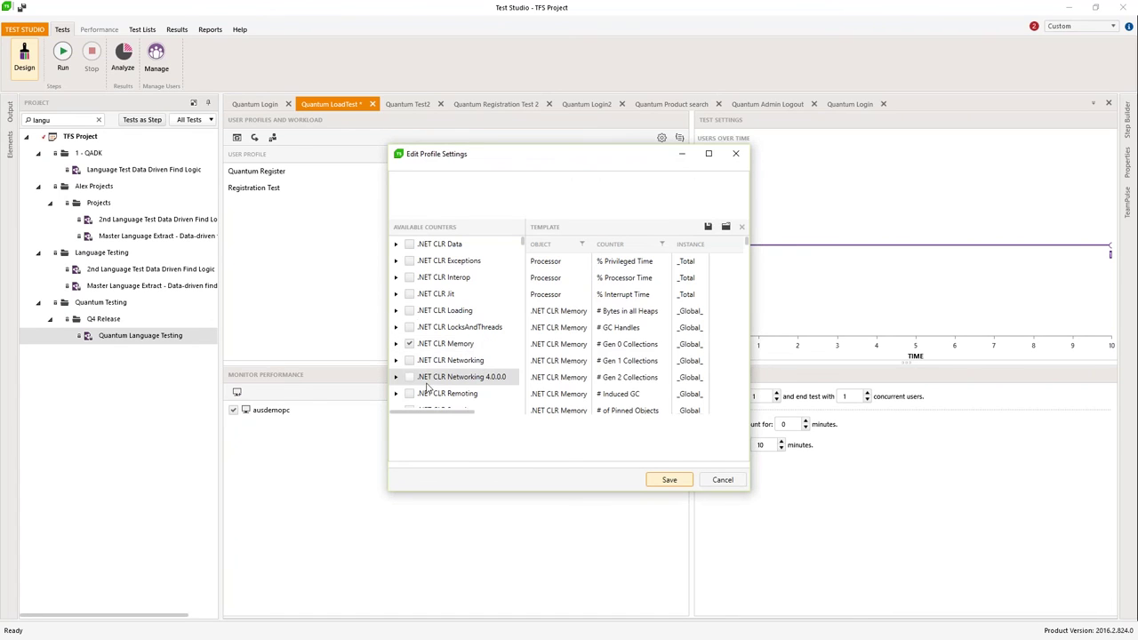
pyautogui.scroll(-10, 463, 364)
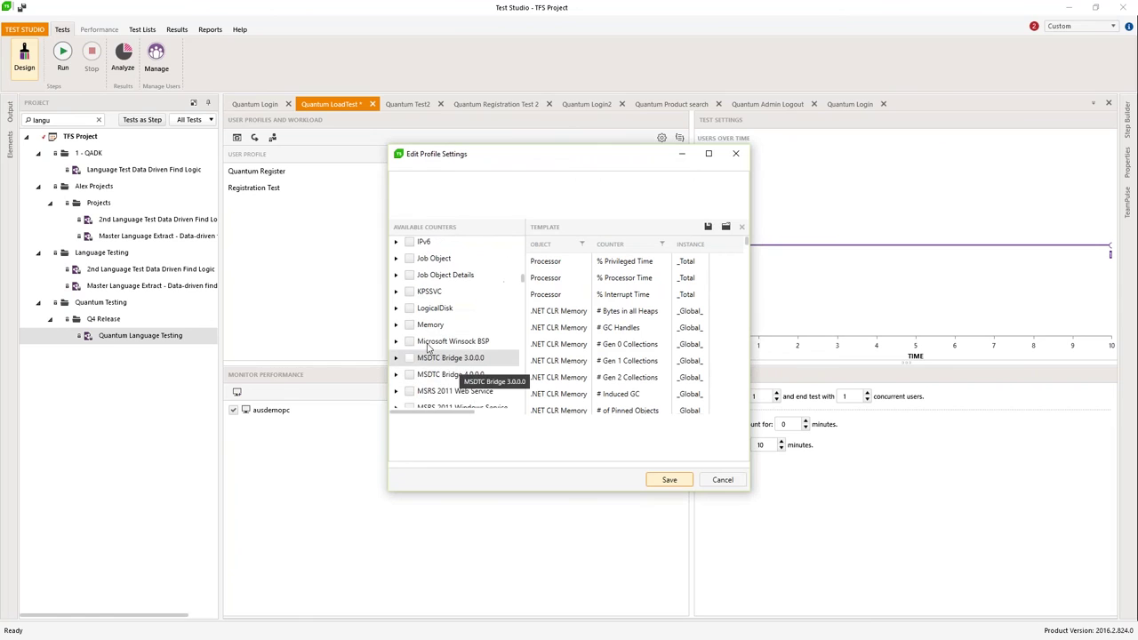
pyautogui.click(409, 325)
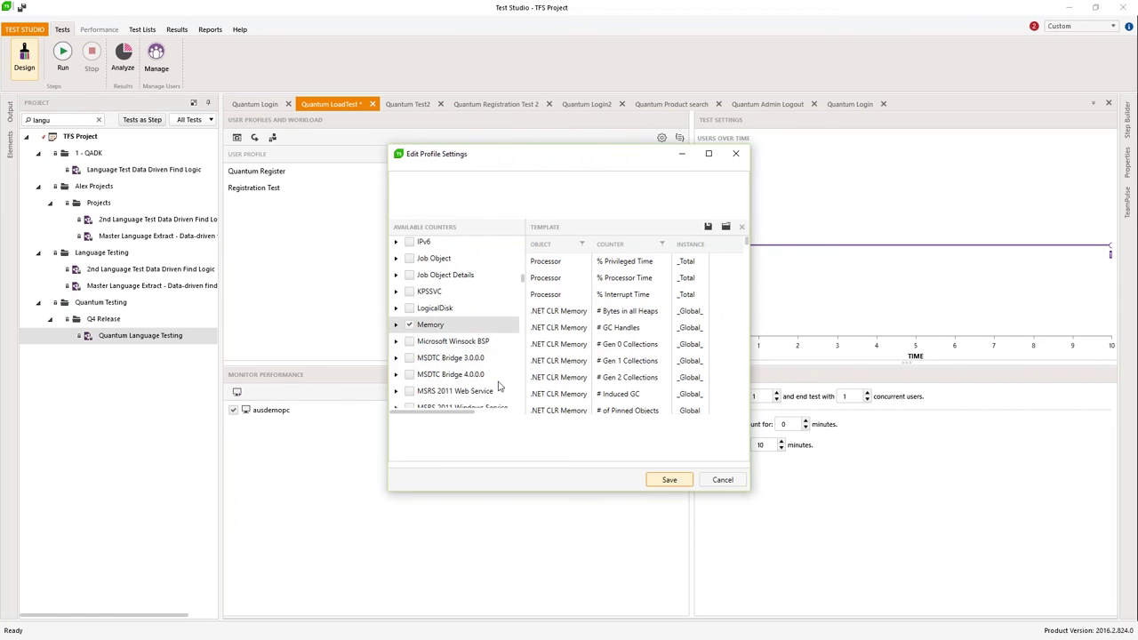
pyautogui.click(670, 481)
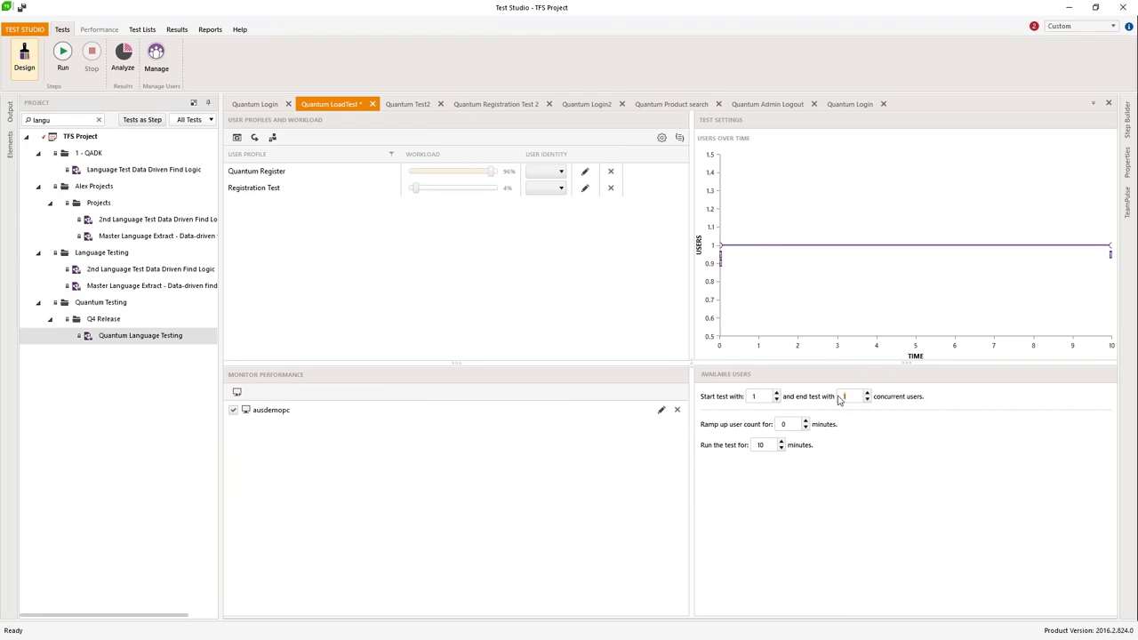
# Step: Ramp the load test to 50 users over a 1-minute ramp-up and run it for 3 minutes
pyautogui.write('50')
pyautogui.click(805, 422)
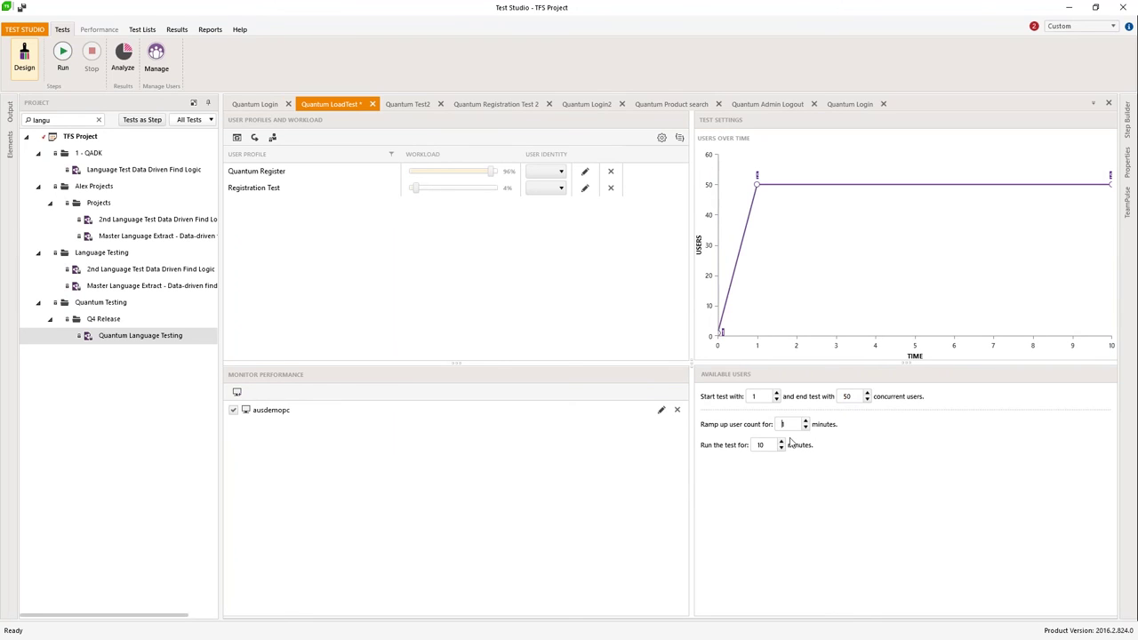
pyautogui.doubleClick(770, 444)
pyautogui.write('3')
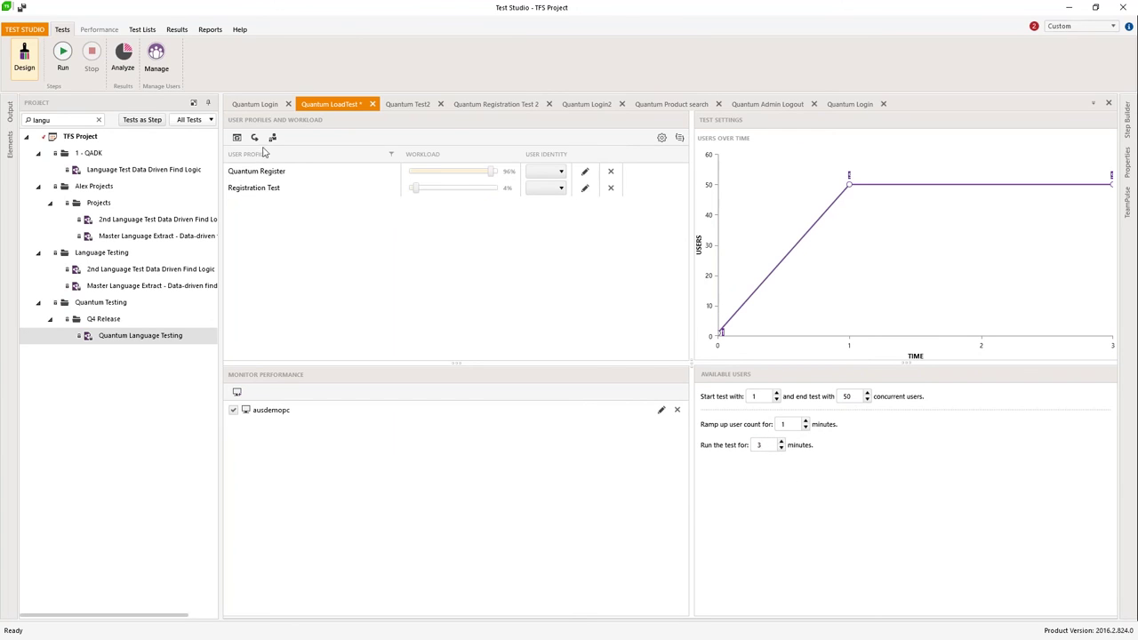
# Step: Open the traffic capture options for a new session, then cancel without capturing
pyautogui.click(236, 137)
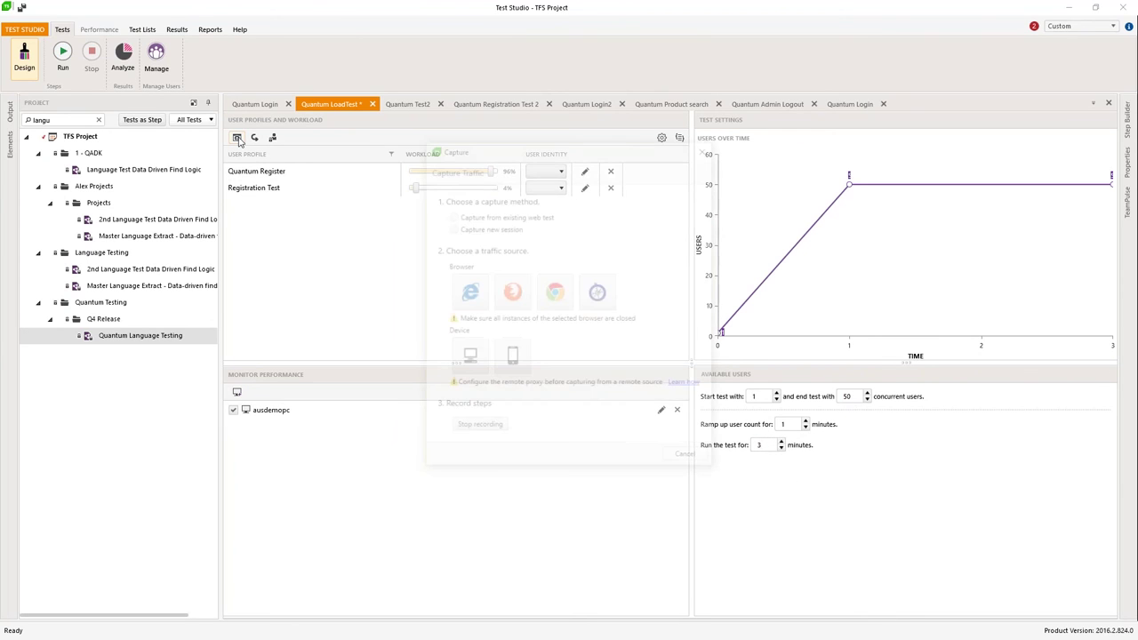
pyautogui.click(494, 233)
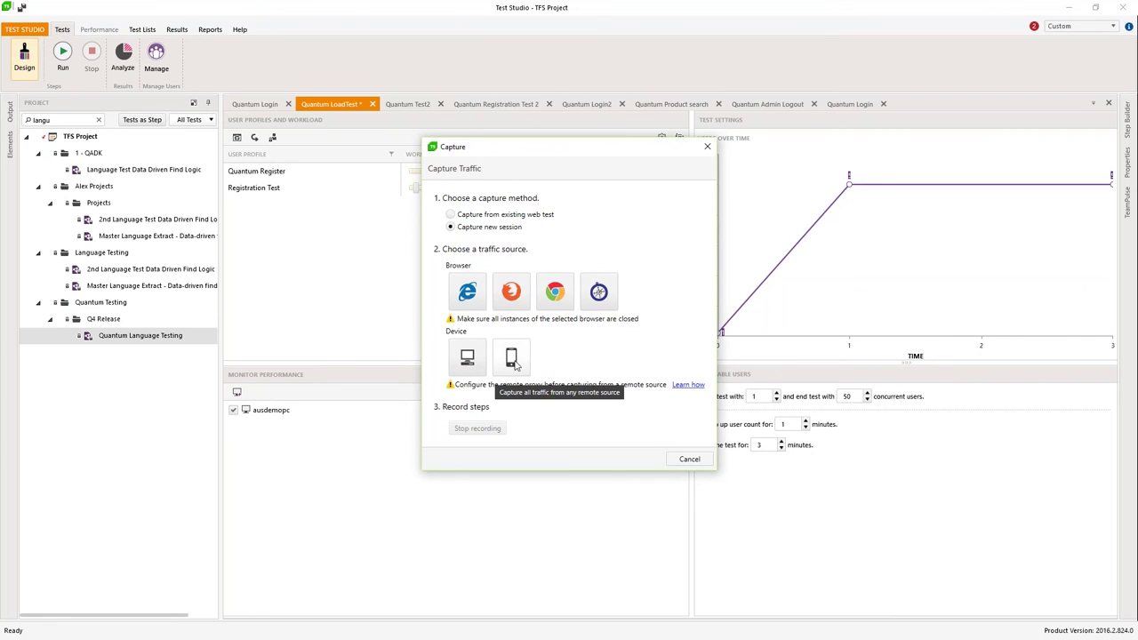
pyautogui.click(694, 459)
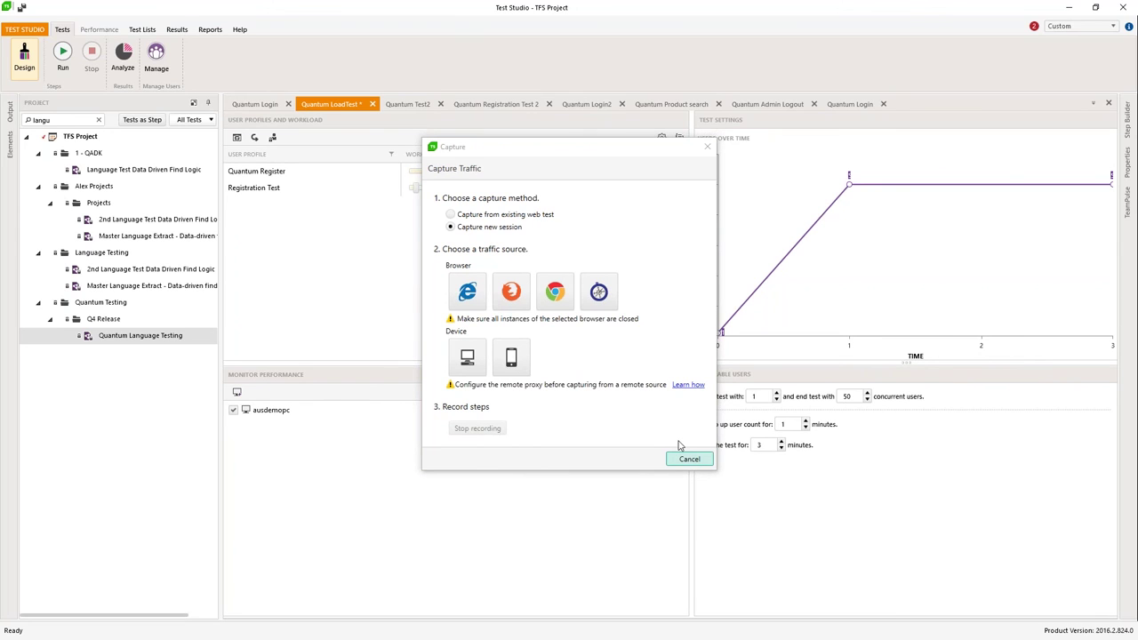
pyautogui.click(63, 53)
# Step: Enable the Average Response Time goal with a 3000 ms threshold
pyautogui.click(1078, 274)
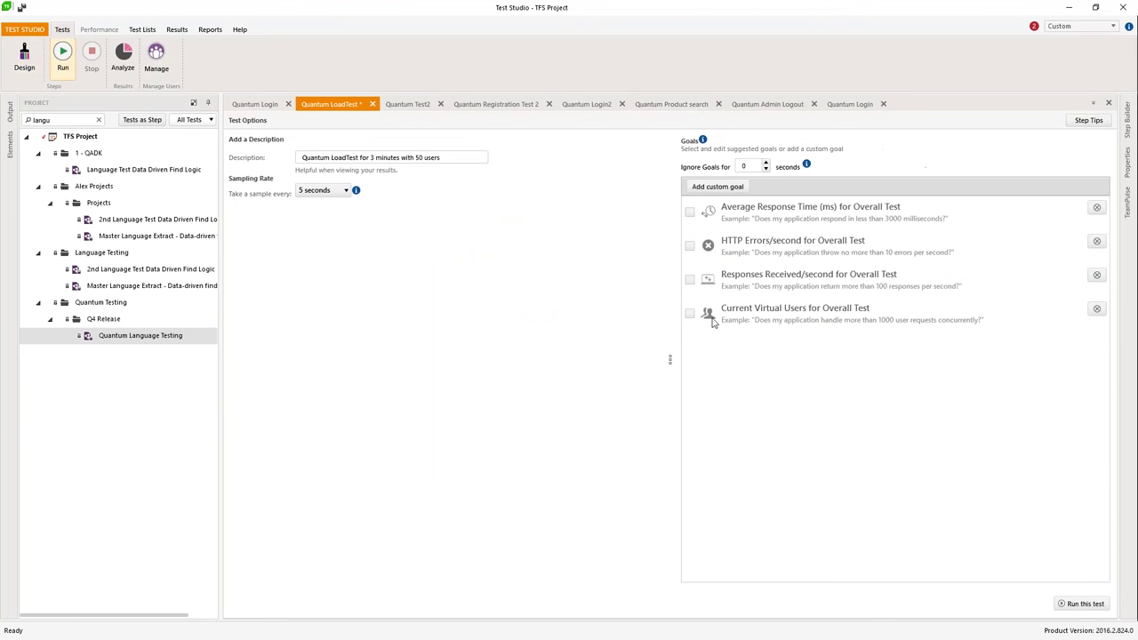
pyautogui.moveTo(665, 360); pyautogui.dragTo(520, 360)
pyautogui.click(539, 212)
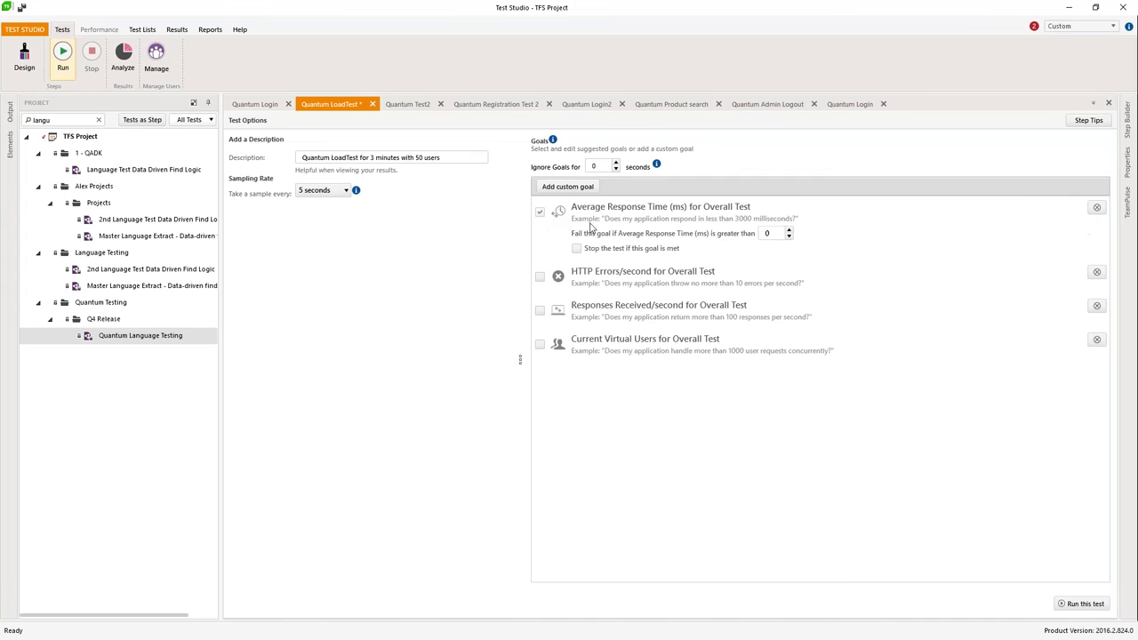
pyautogui.write('3000')
# Step: Enable the HTTP errors ≤5/s, responses received >25/s and virtual users >49 goals, then run and save
pyautogui.click(538, 279)
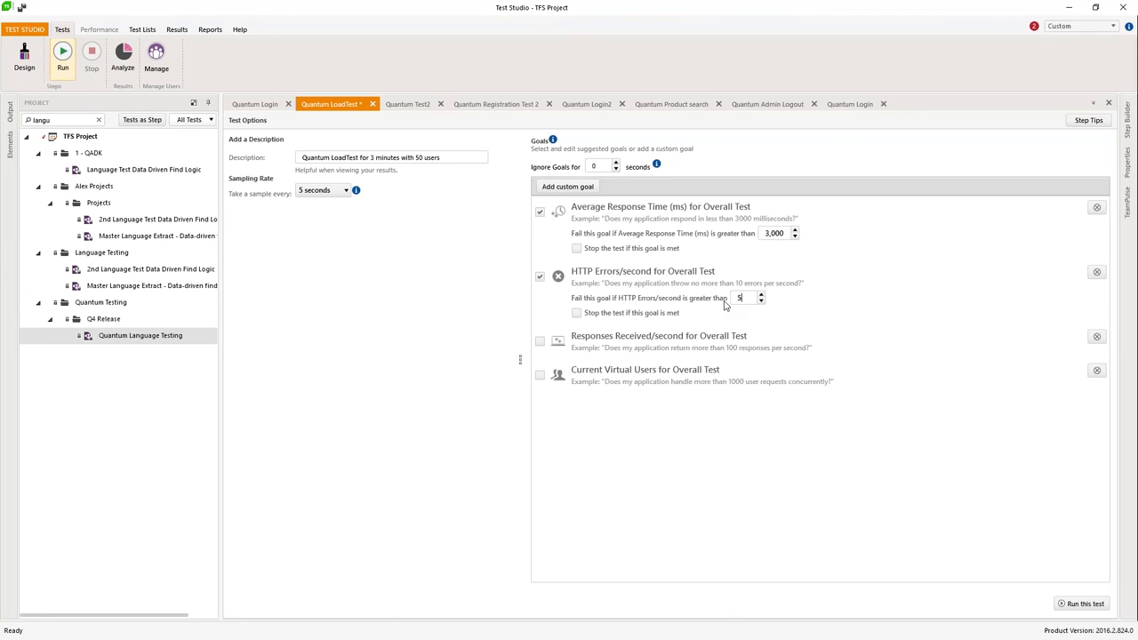
pyautogui.click(540, 343)
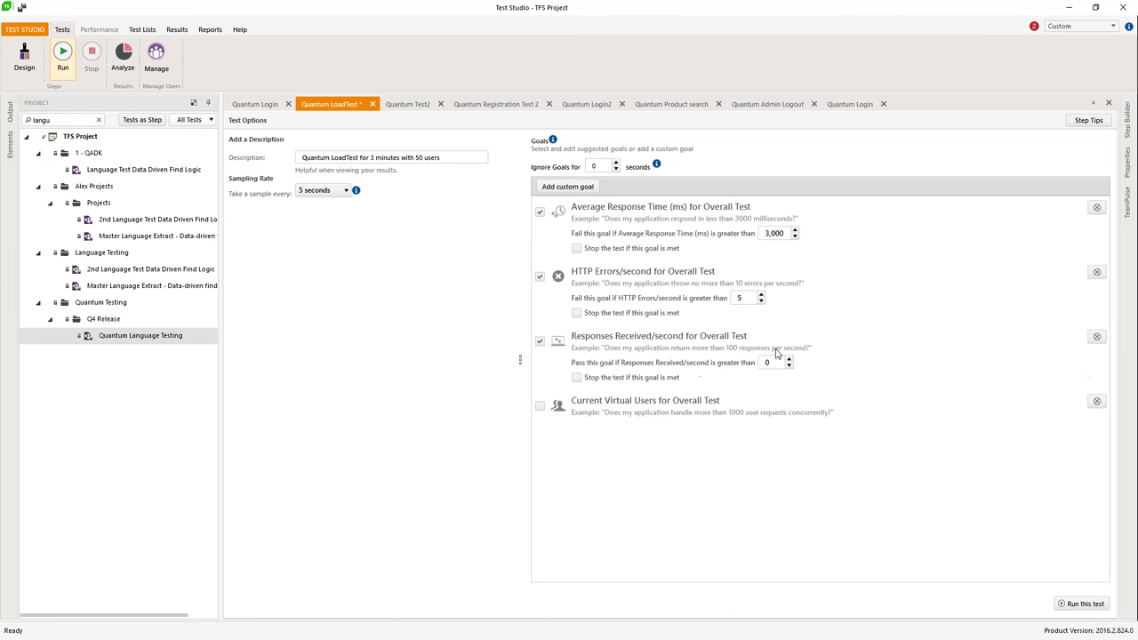
pyautogui.click(770, 363)
pyautogui.click(539, 405)
pyautogui.click(751, 427)
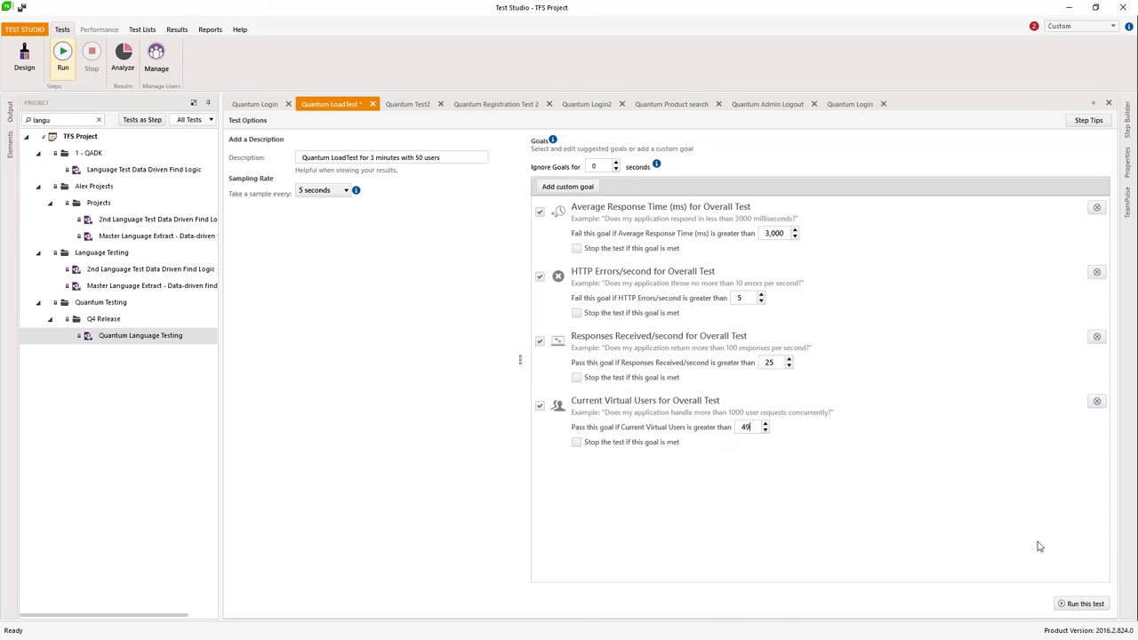
pyautogui.click(1081, 605)
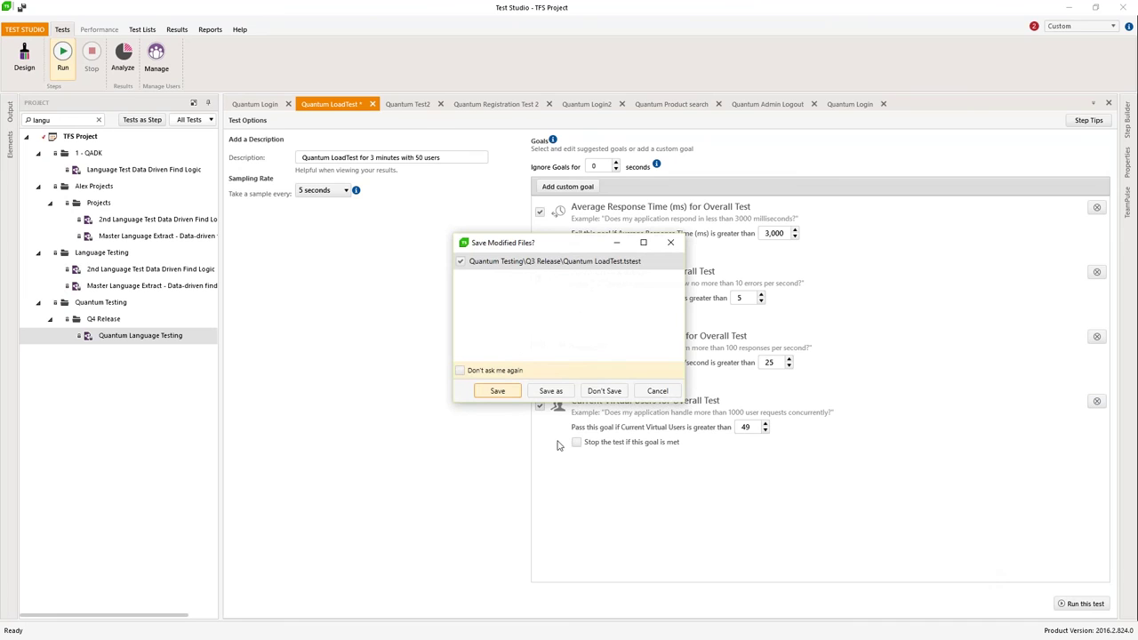
pyautogui.click(498, 392)
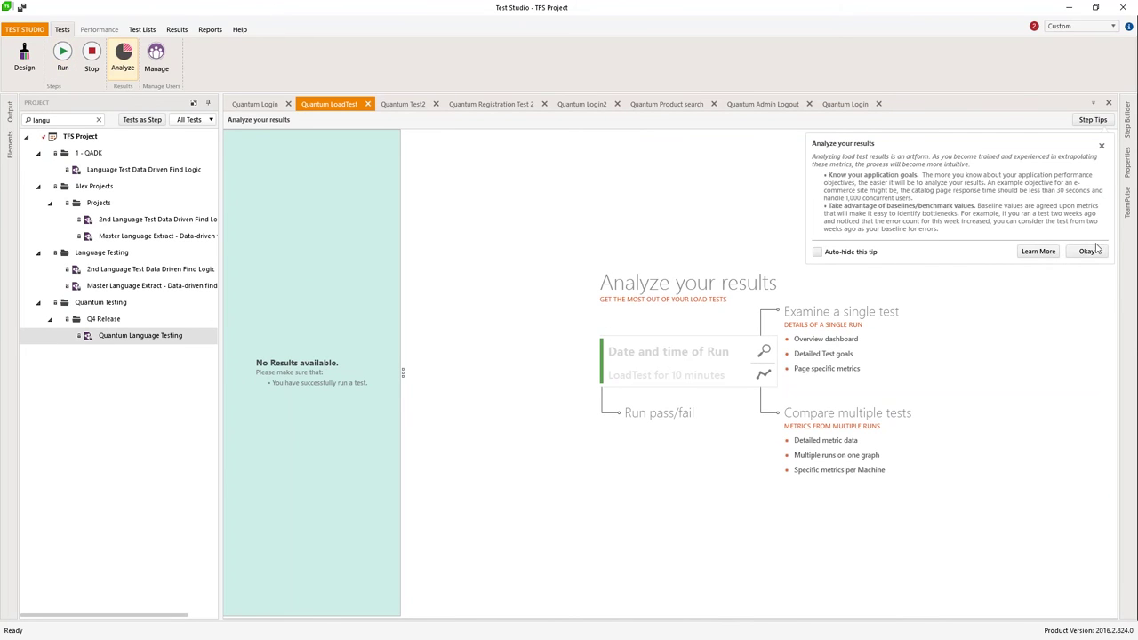
# Step: Close the Analyze your results tip to reveal the live run's dashboard
pyautogui.click(1102, 145)
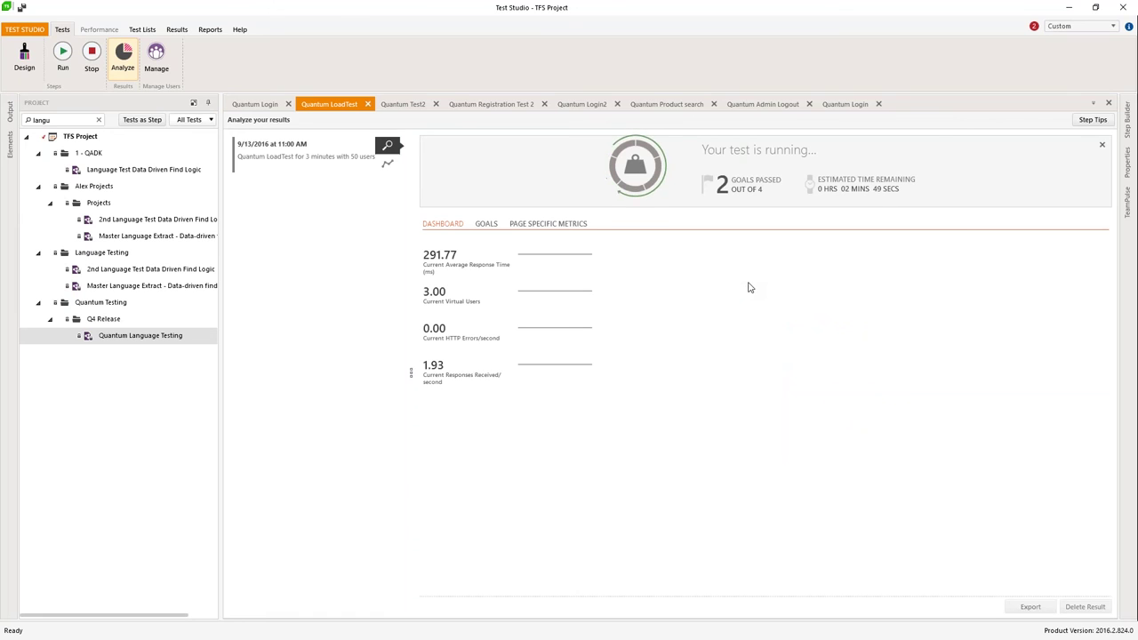
# Step: Chart Average Response Time, Current Virtual Users, HTTP Errors/second and Responses Received/second
pyautogui.click(386, 166)
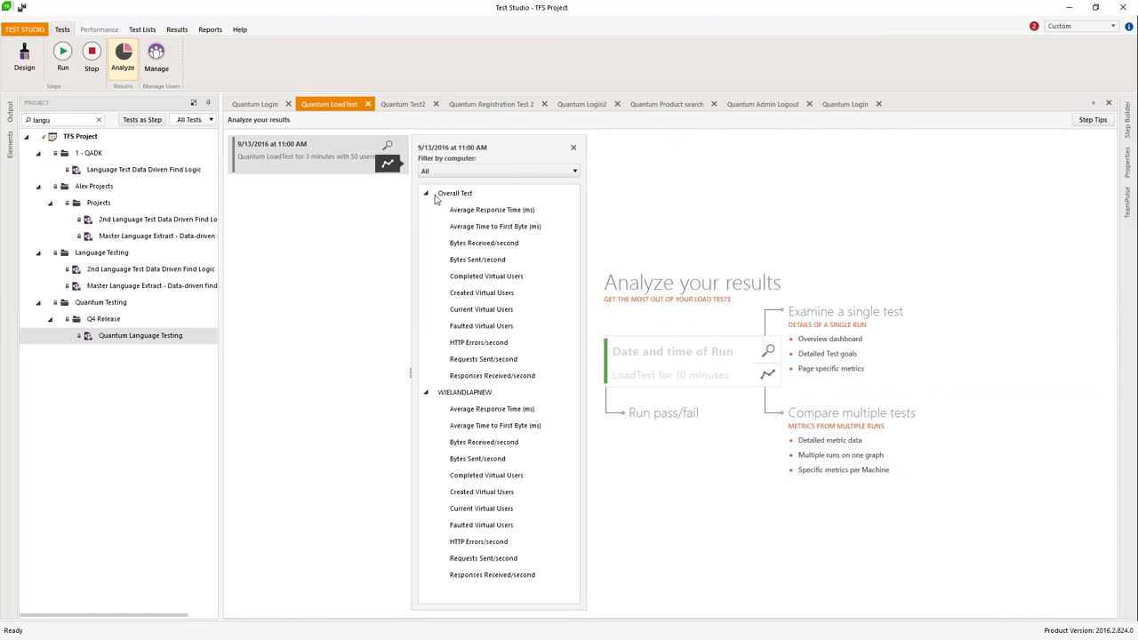
pyautogui.click(492, 209)
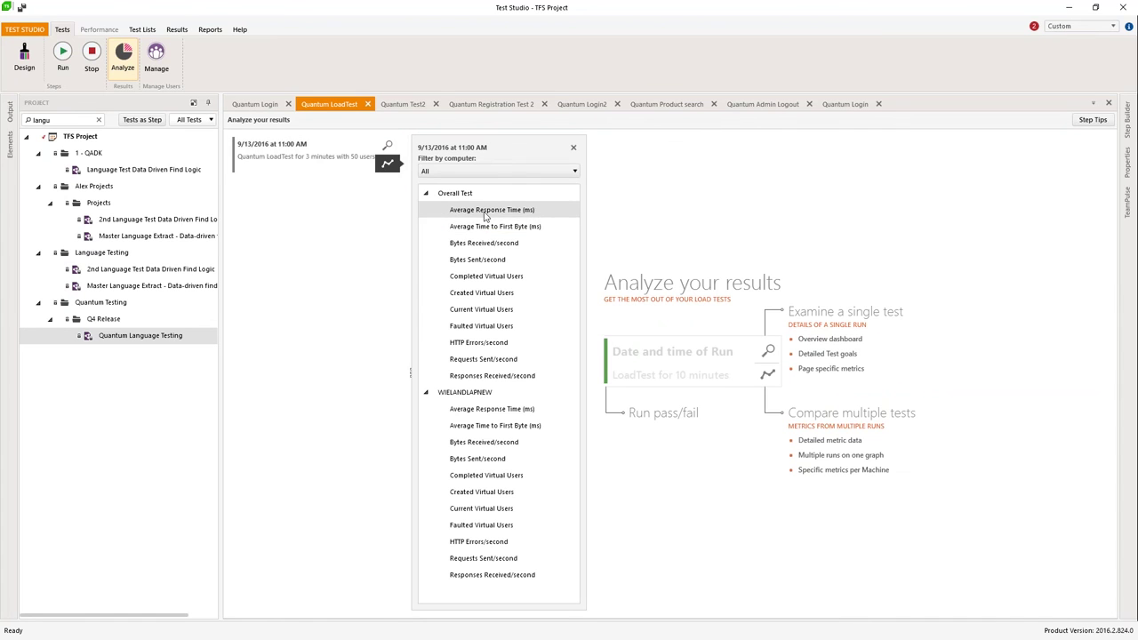
pyautogui.click(483, 309)
pyautogui.click(487, 347)
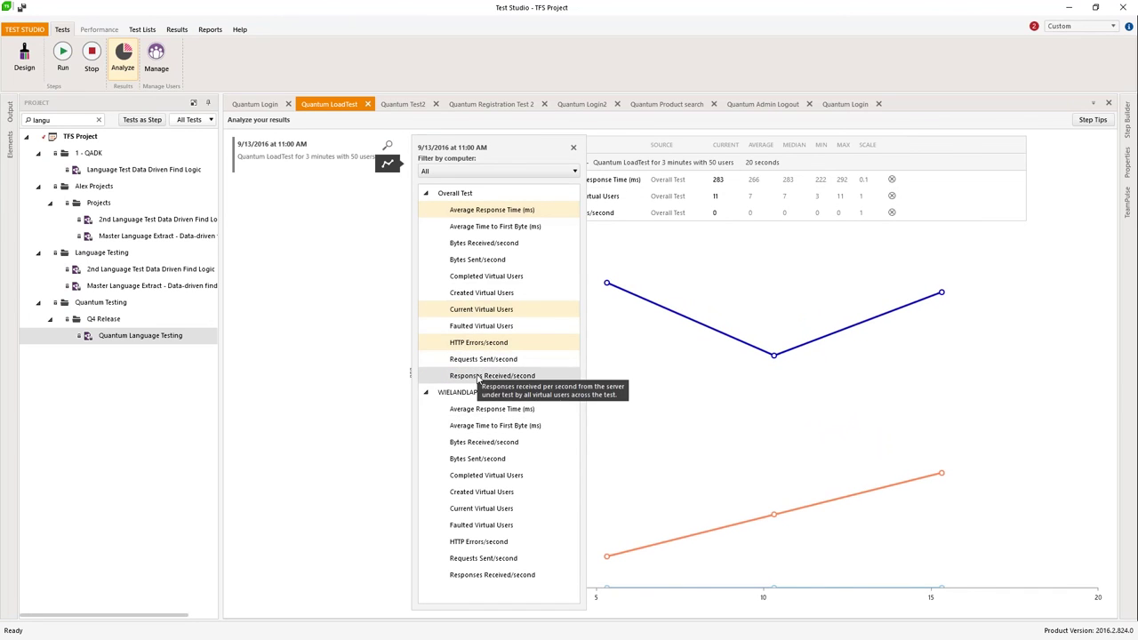
pyautogui.click(480, 377)
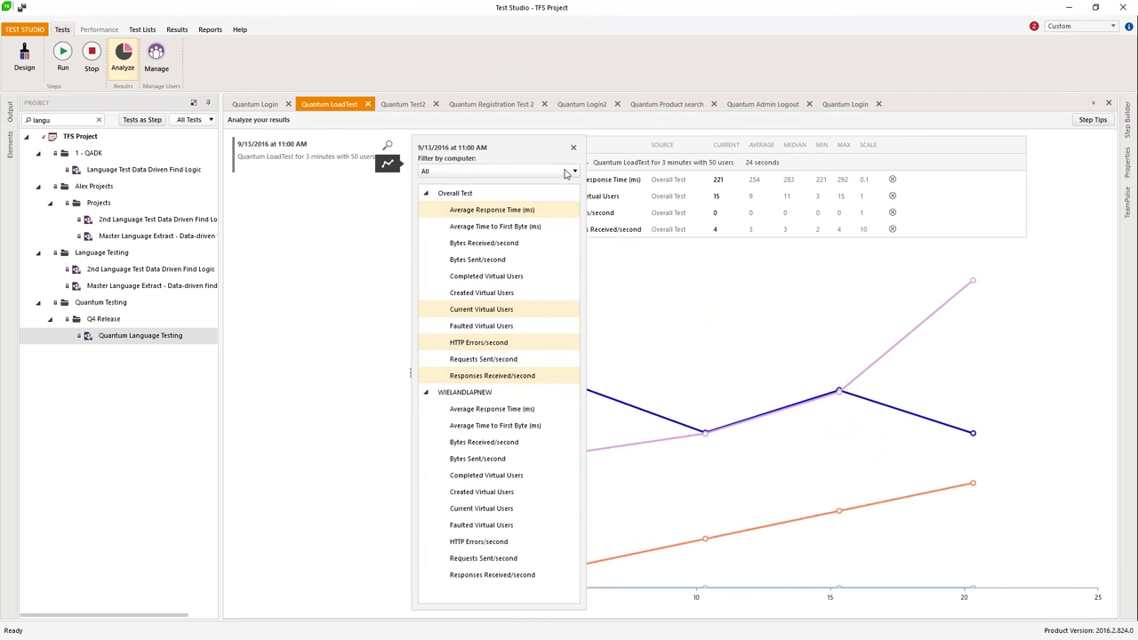
# Step: Keep metrics from all computers, close the metrics list, and go back to the running test's dashboard
pyautogui.click(484, 171)
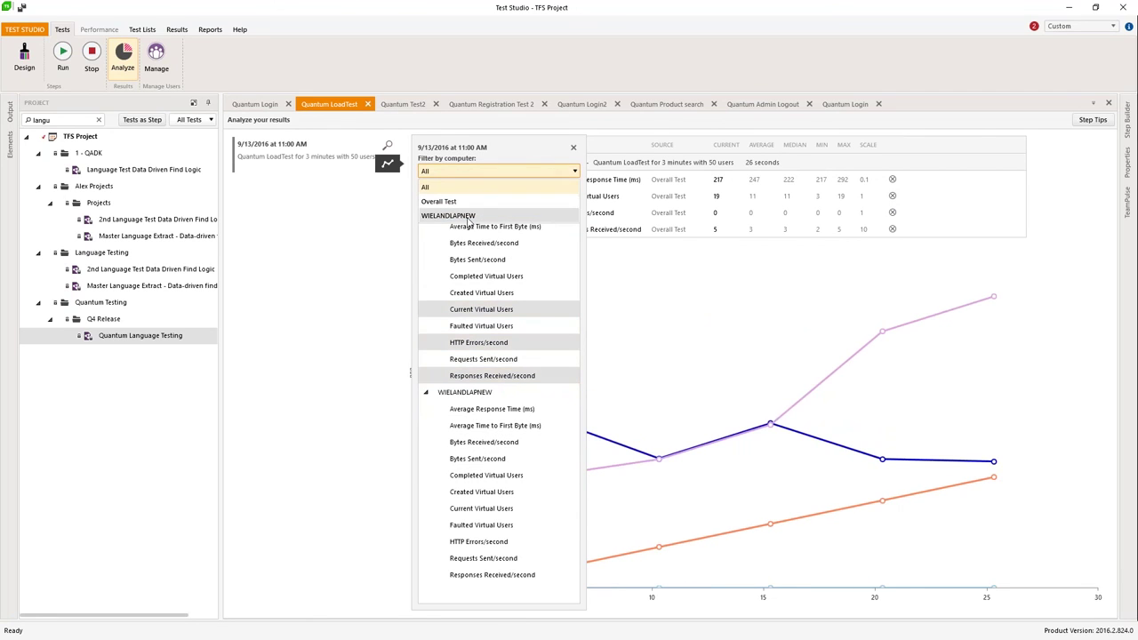
pyautogui.click(520, 151)
pyautogui.click(574, 147)
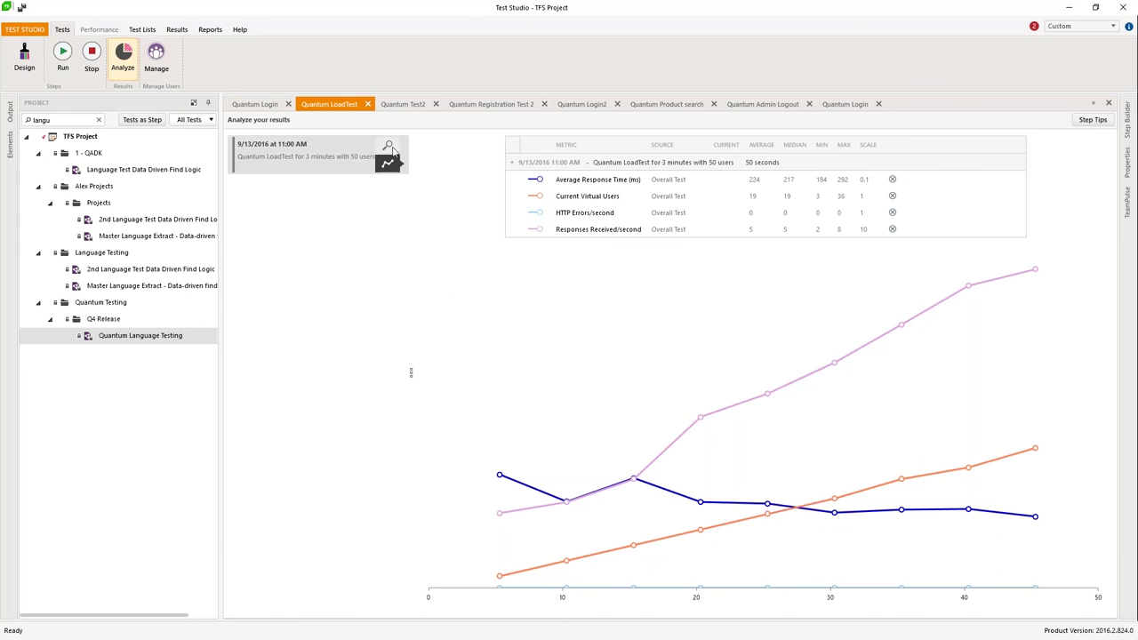
pyautogui.click(389, 147)
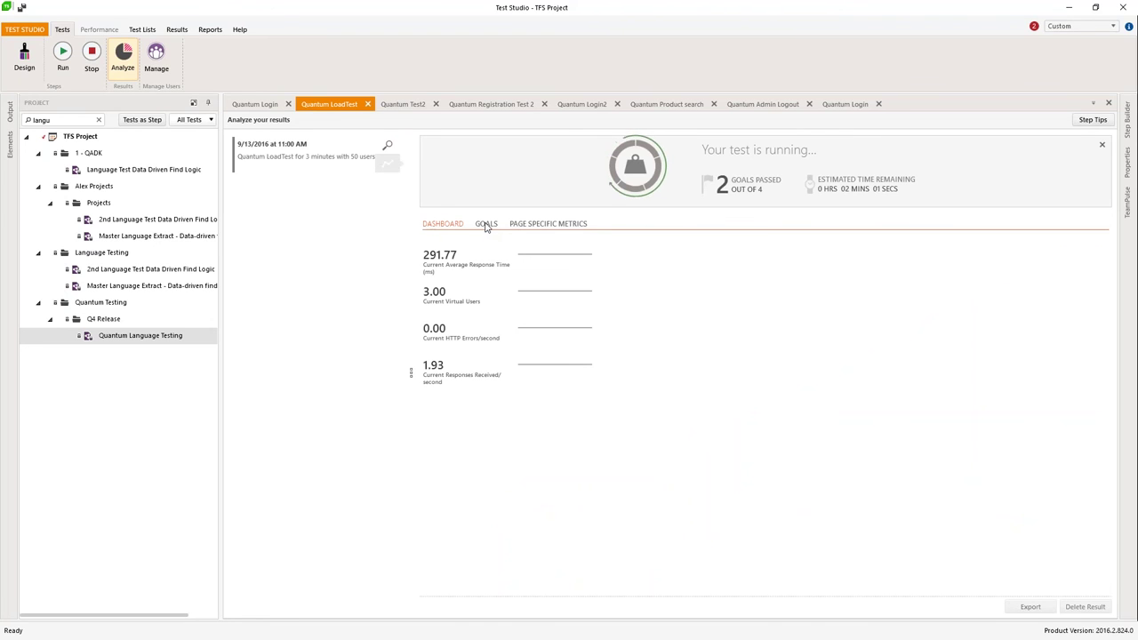
pyautogui.click(486, 224)
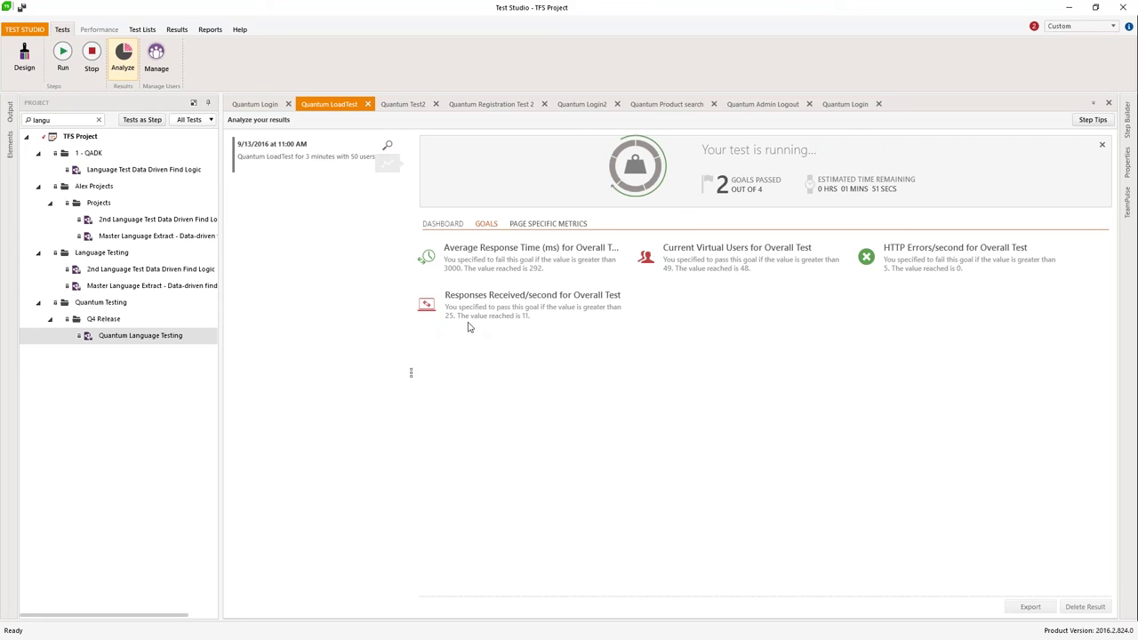
pyautogui.click(542, 225)
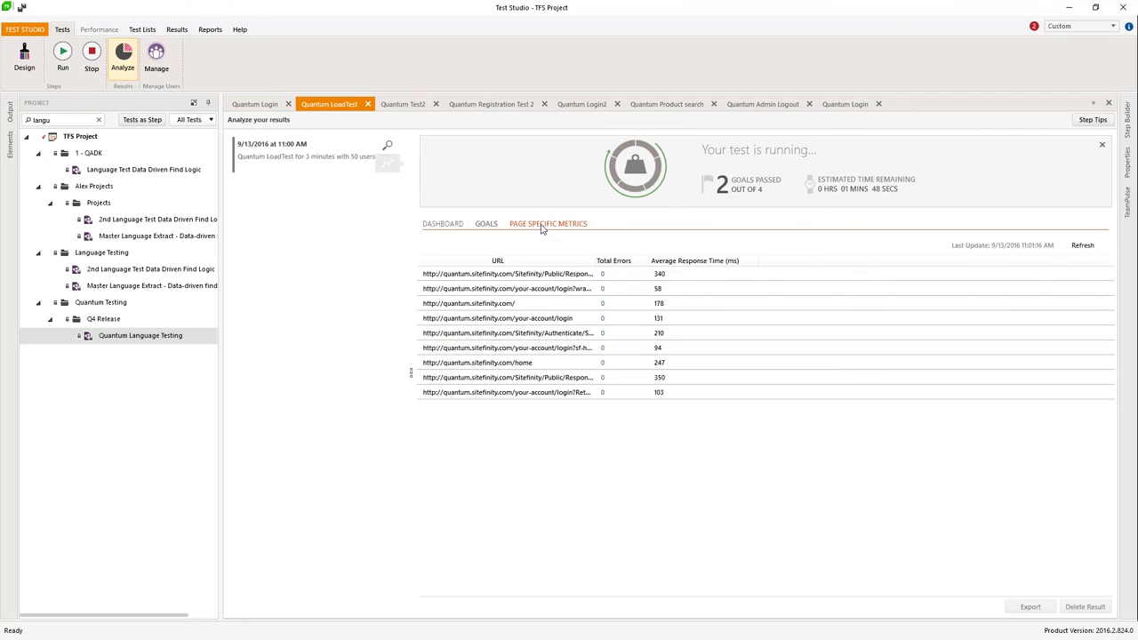
pyautogui.click(569, 319)
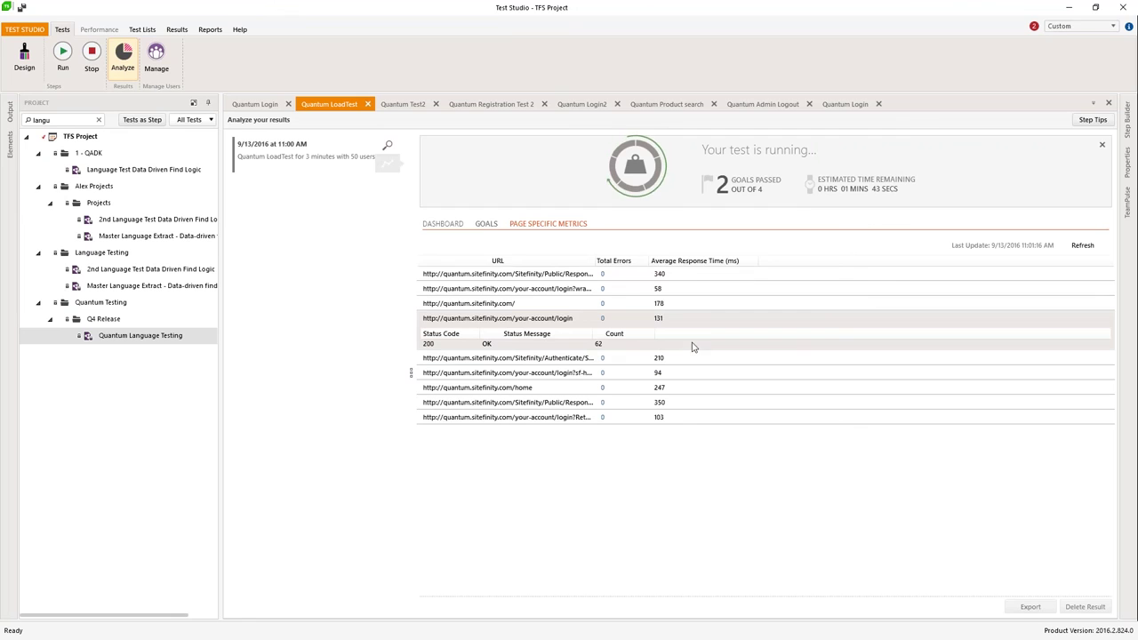
pyautogui.click(456, 225)
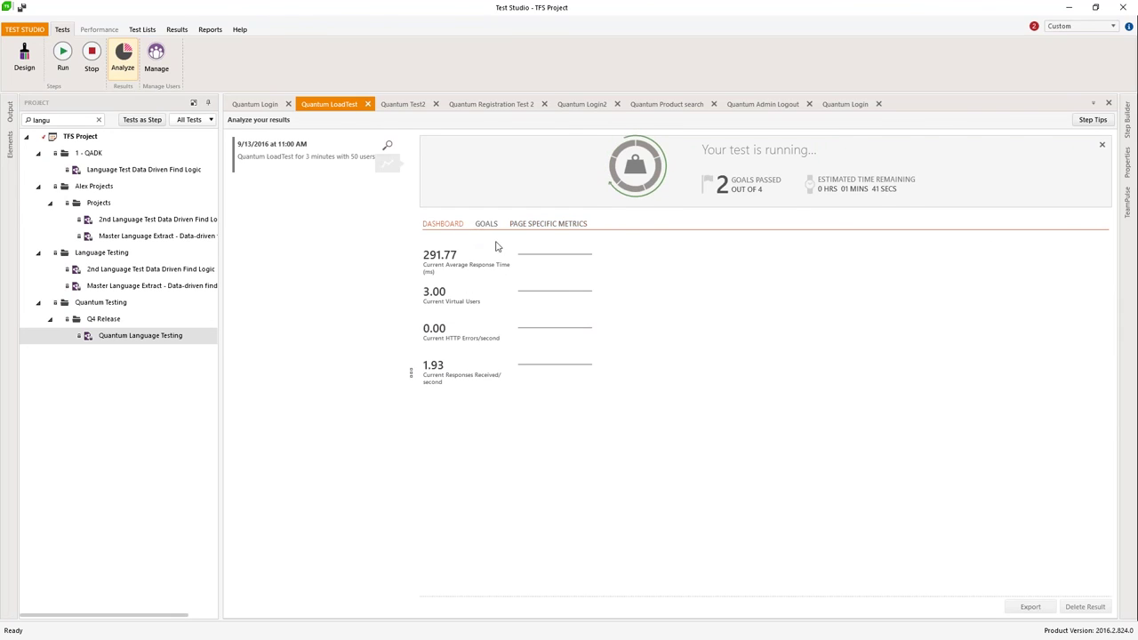